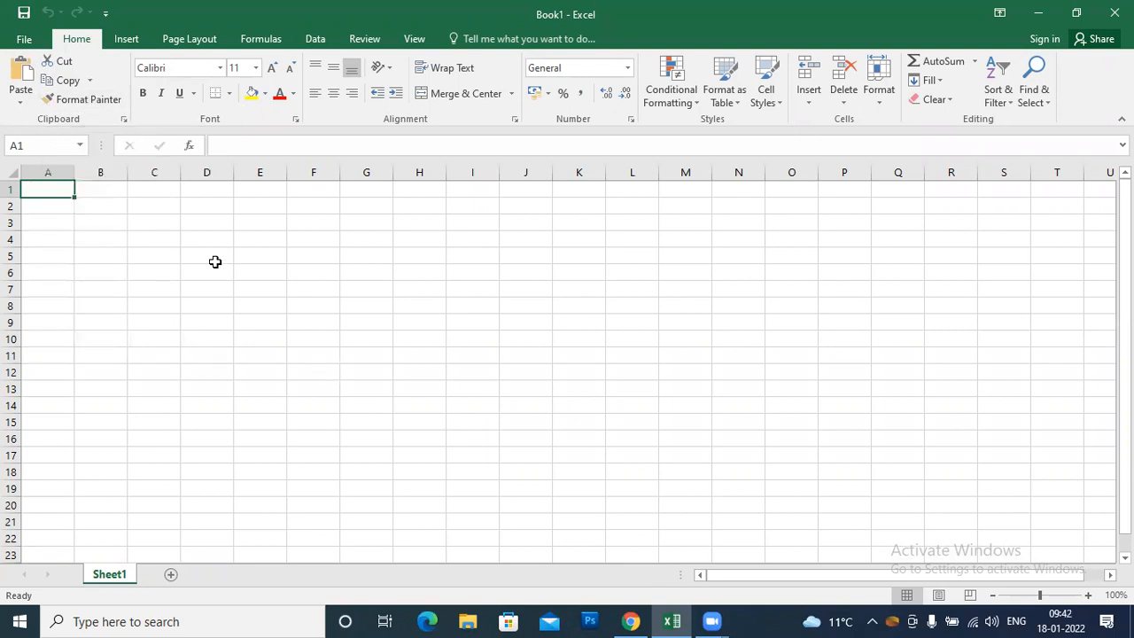
Step: Set cell A1's font colour to white and its fill to the standard dark blue
{"action": "mouse_move", "coordinate": [57, 190]}
{"action": "left_mouse_down"}
{"action": "mouse_move", "coordinate": [157, 205]}
{"action": "mouse_move", "coordinate": [269, 187]}
{"action": "mouse_move", "coordinate": [69, 187]}
{"action": "left_mouse_up"}
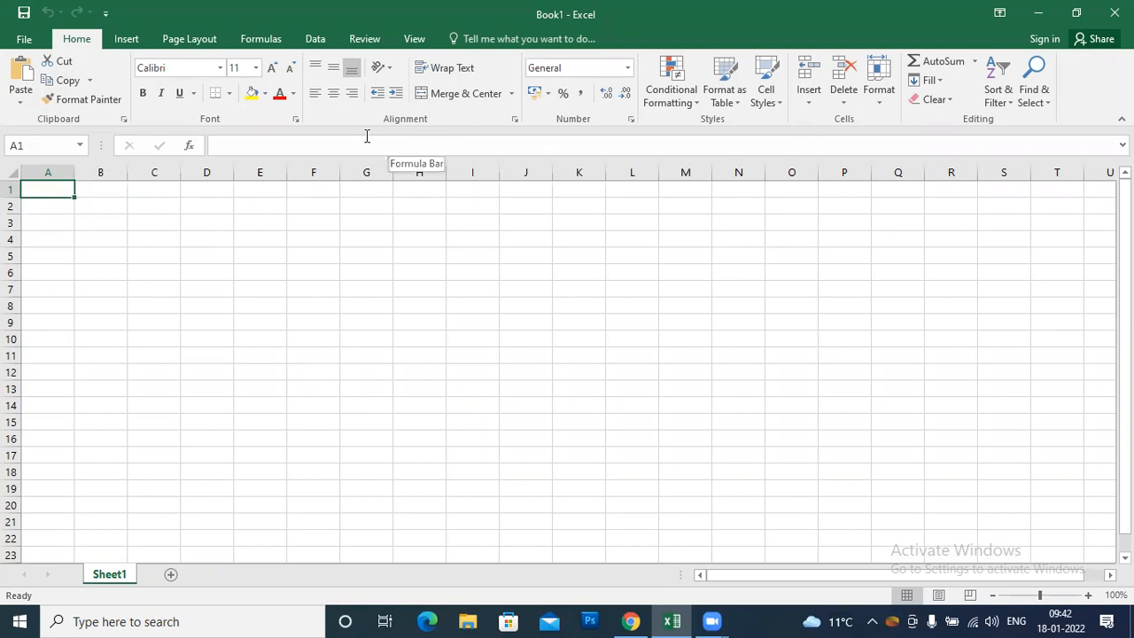
{"action": "left_click", "coordinate": [293, 93]}
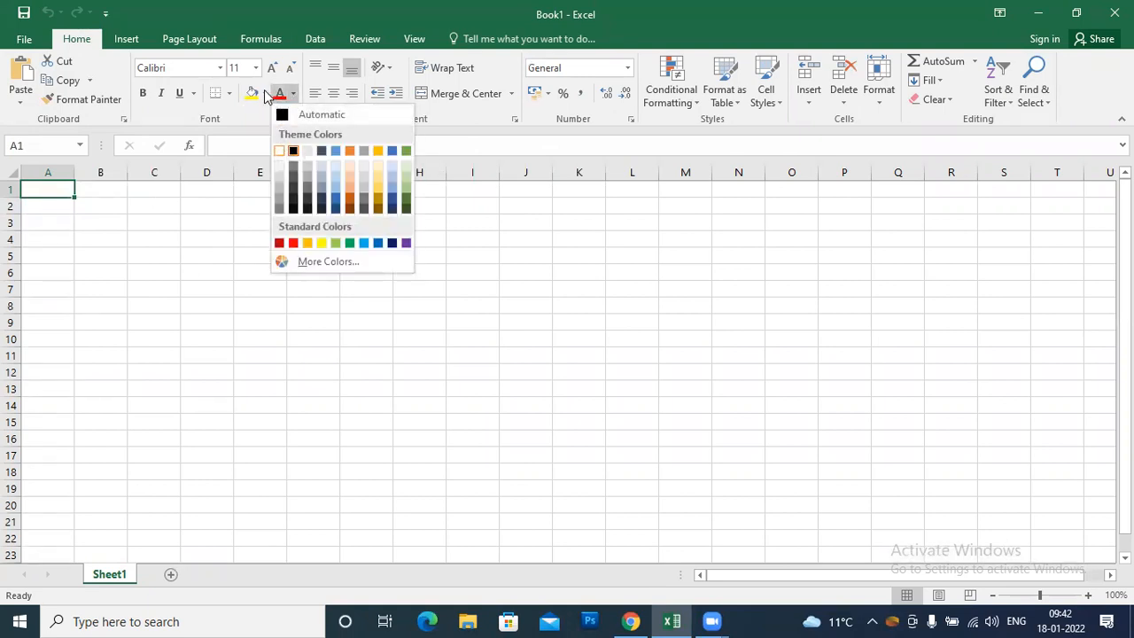
{"action": "left_click", "coordinate": [264, 93]}
{"action": "left_click", "coordinate": [264, 93]}
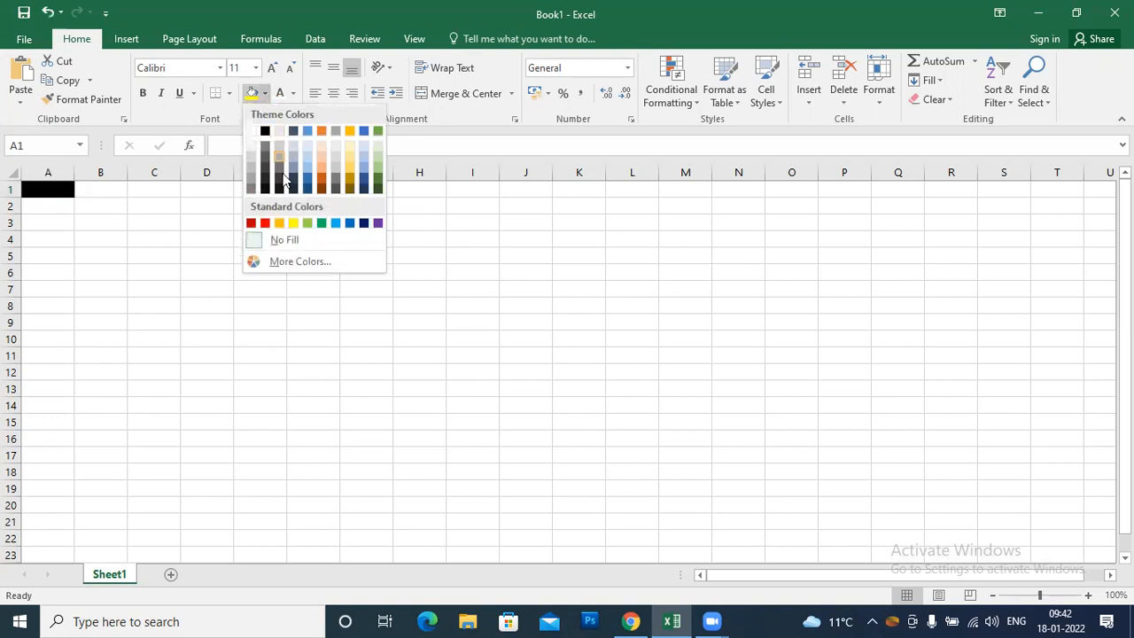
{"action": "left_click", "coordinate": [364, 222]}
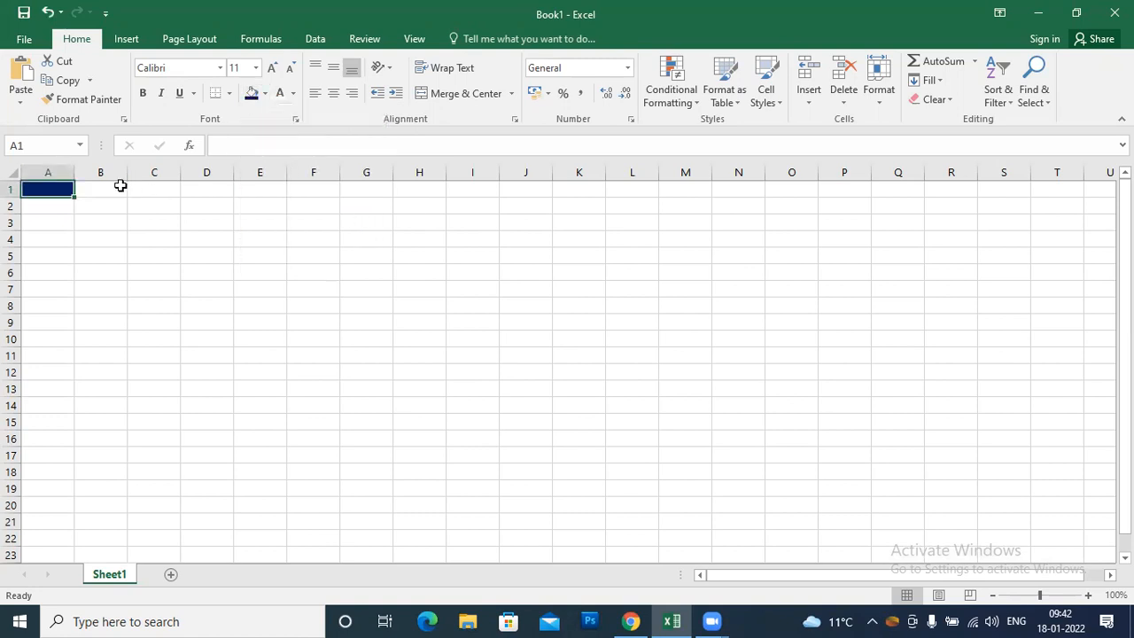
Step: Enter the heading "Name" in cell A1
{"action": "type", "text": "Na"}
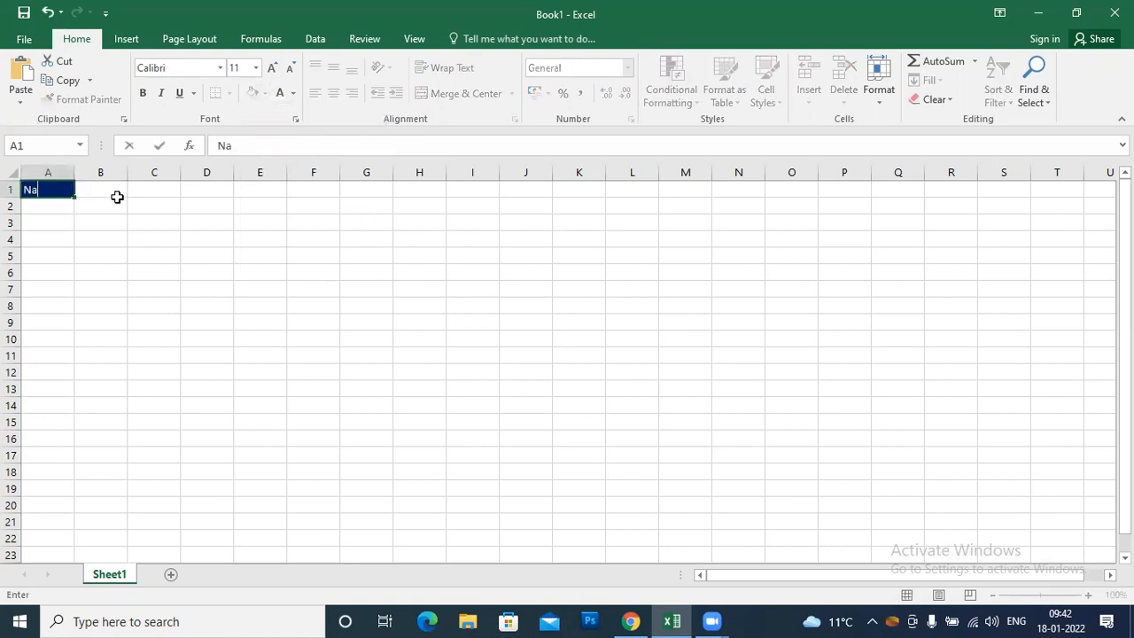
{"action": "type", "text": "me"}
{"action": "left_click", "coordinate": [115, 212]}
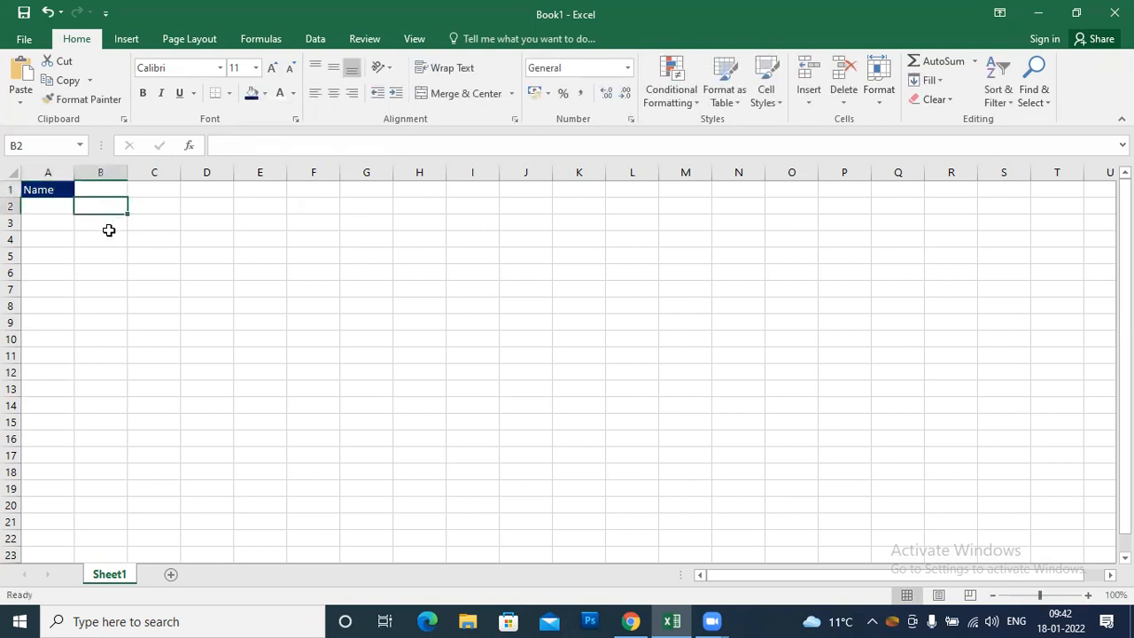
{"action": "left_click", "coordinate": [220, 237]}
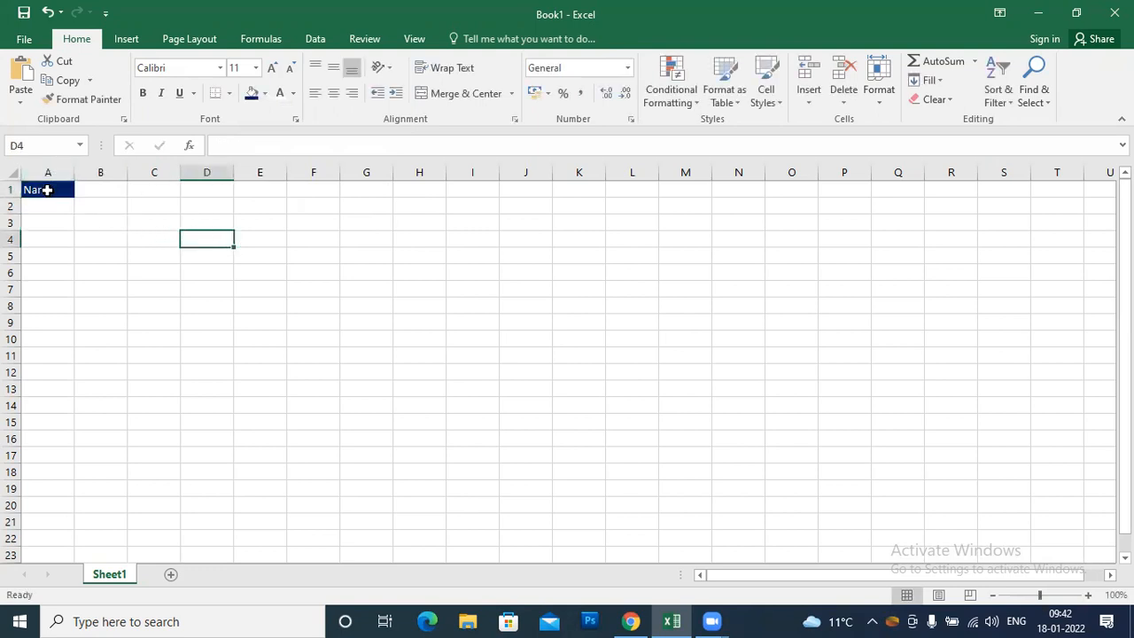
{"action": "left_click", "coordinate": [47, 189]}
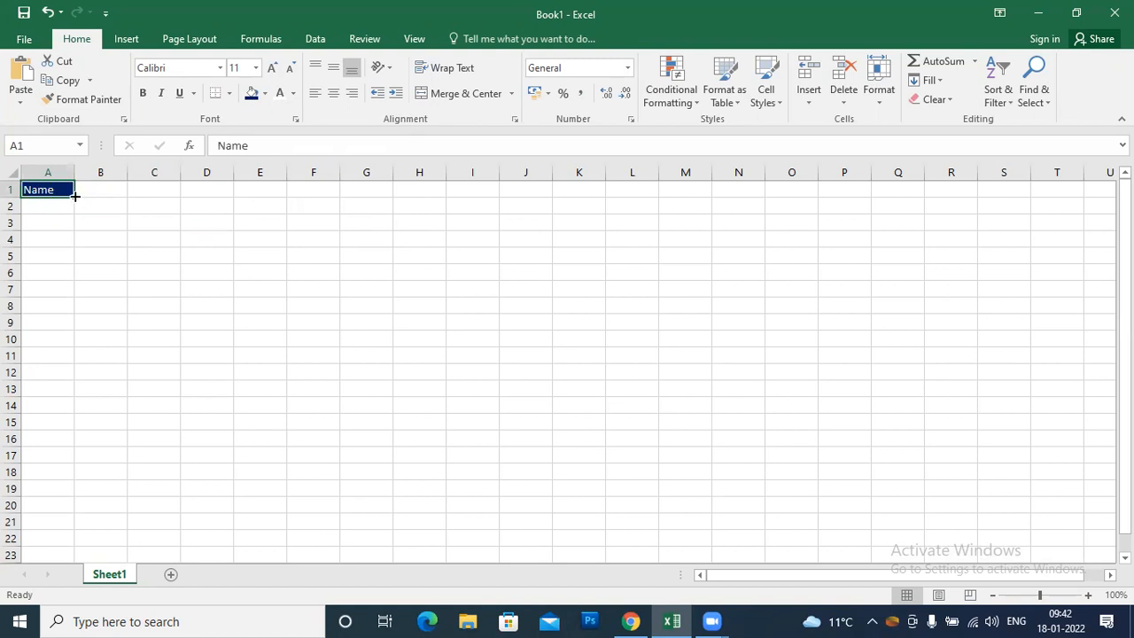
Step: Apply the Input cell style to cell B1
{"action": "left_click", "coordinate": [93, 191]}
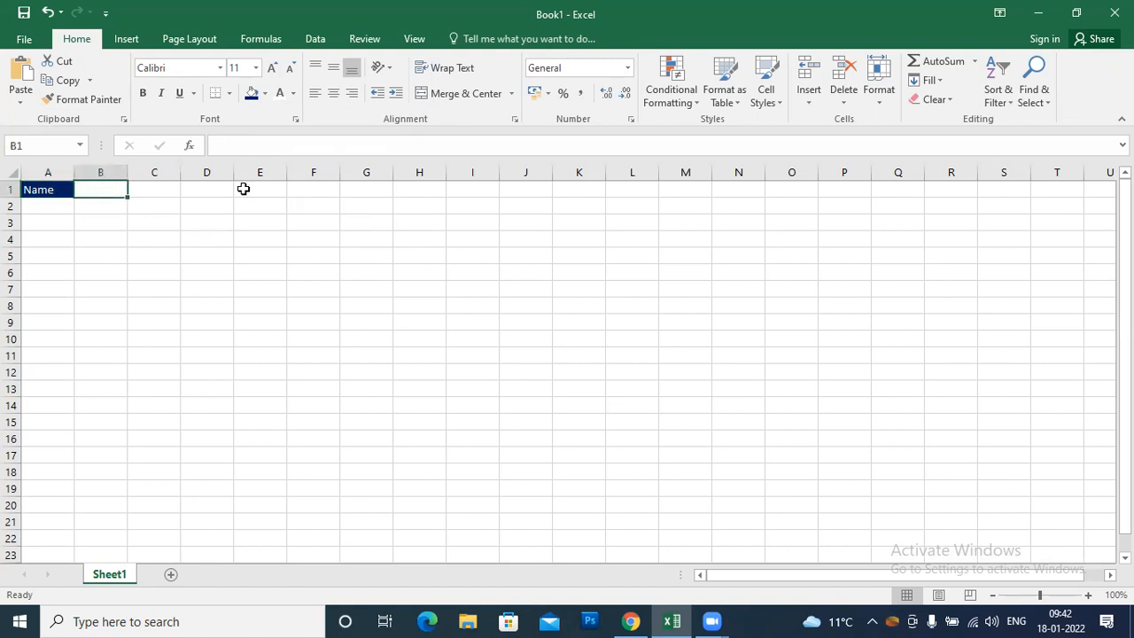
{"action": "left_click", "coordinate": [762, 98]}
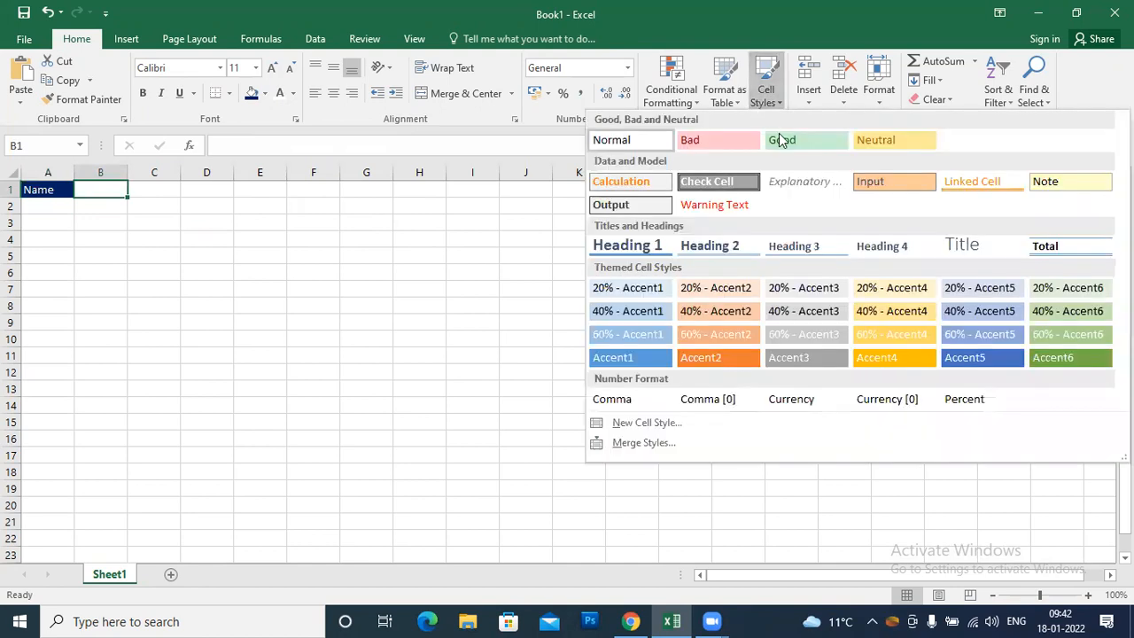
{"action": "left_click", "coordinate": [921, 181]}
{"action": "left_click", "coordinate": [133, 204]}
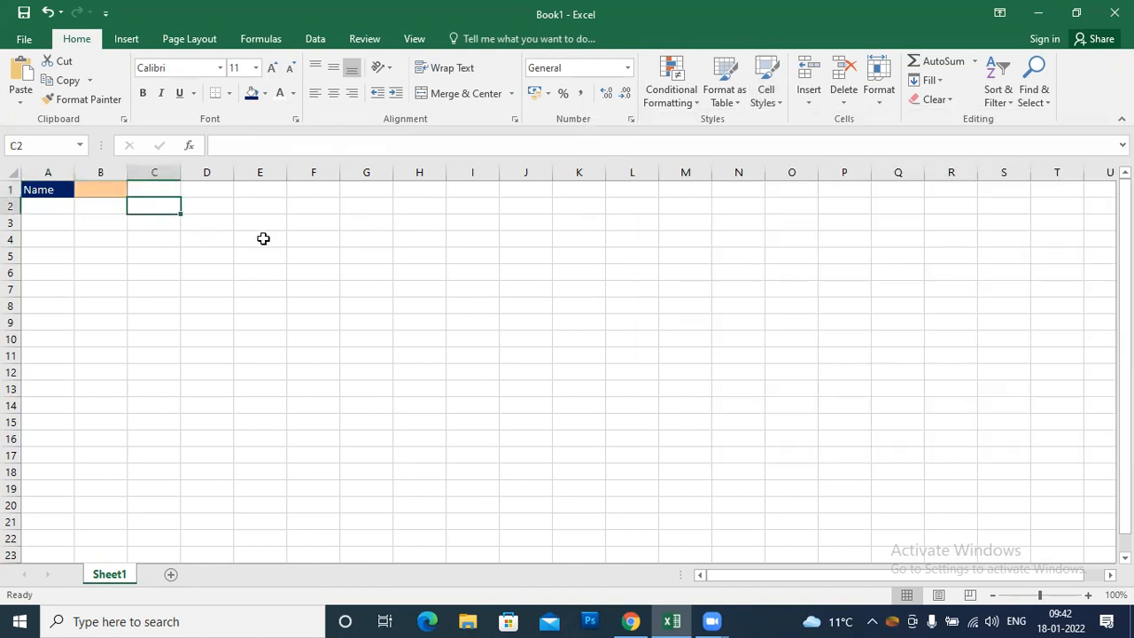
Step: Copy the formatting of cell A1 onto F1:F9 with Format Painter
{"action": "left_click_drag", "start_coordinate": [377, 186], "coordinate": [375, 305]}
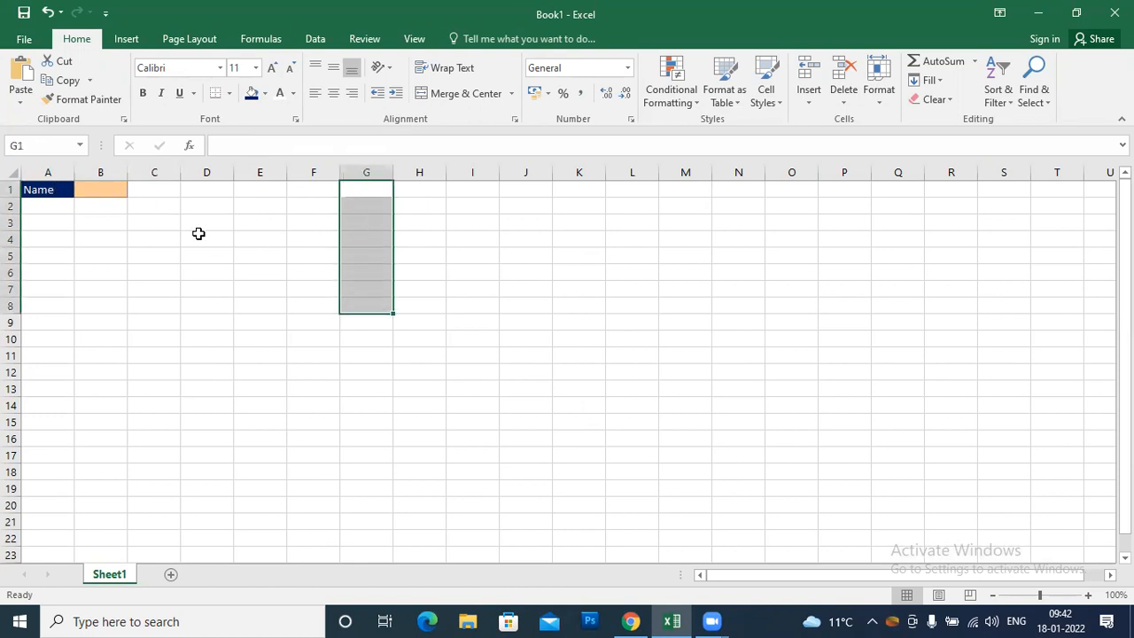
{"action": "left_click", "coordinate": [199, 233]}
{"action": "left_click", "coordinate": [49, 189]}
{"action": "left_click", "coordinate": [88, 98]}
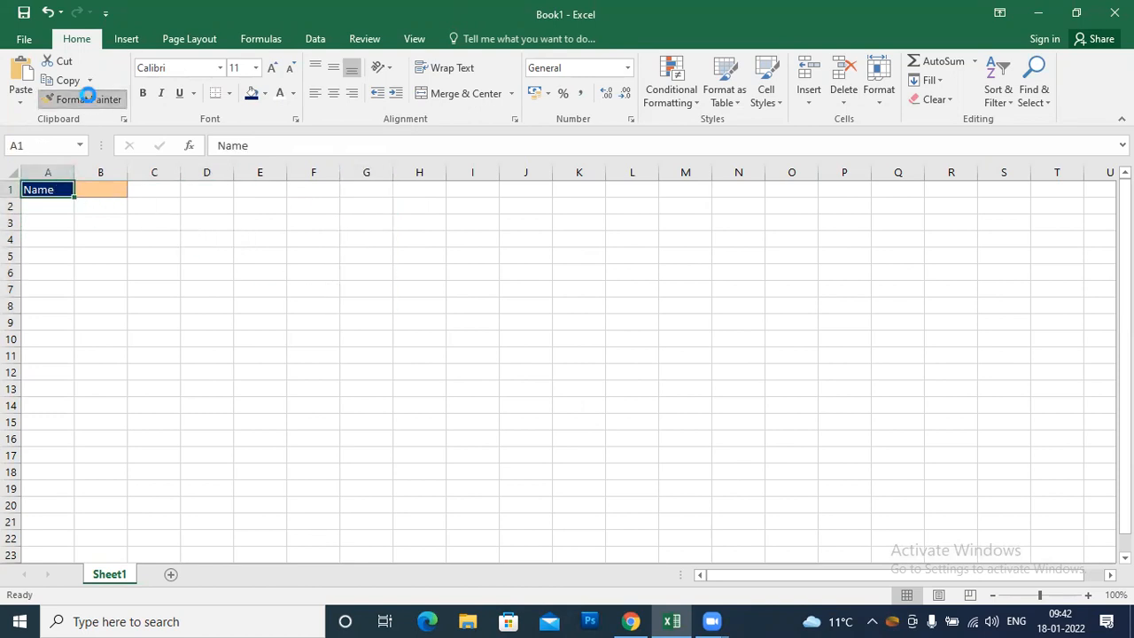
{"action": "left_click_drag", "start_coordinate": [315, 190], "coordinate": [313, 323]}
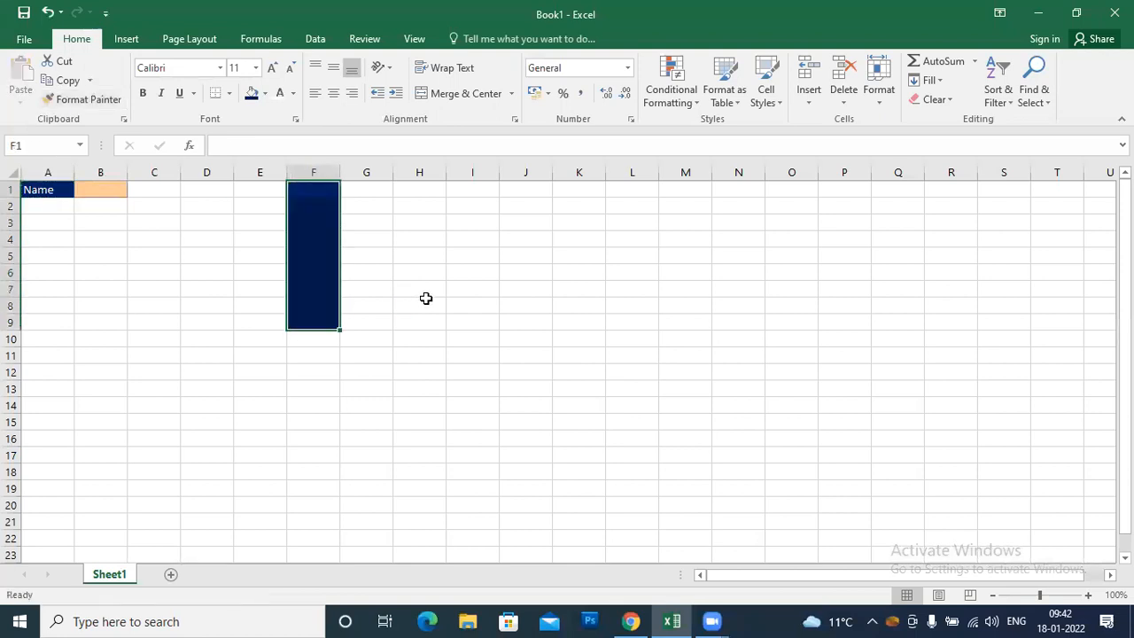
{"action": "left_click", "coordinate": [419, 295]}
Step: Copy the formatting of cell B1 onto G1:G10 with Format Painter
{"action": "left_click_drag", "start_coordinate": [367, 190], "coordinate": [367, 323]}
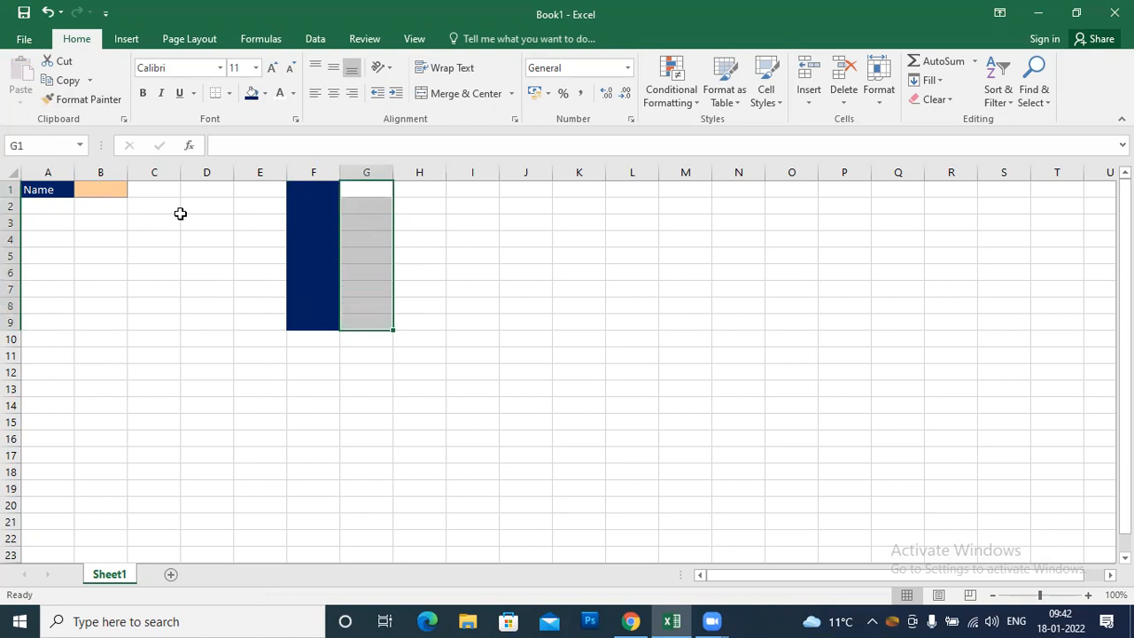
{"action": "left_click", "coordinate": [223, 217]}
{"action": "left_click", "coordinate": [105, 188]}
{"action": "left_click", "coordinate": [84, 99]}
{"action": "left_click_drag", "start_coordinate": [347, 188], "coordinate": [359, 341]}
{"action": "left_click", "coordinate": [404, 286]}
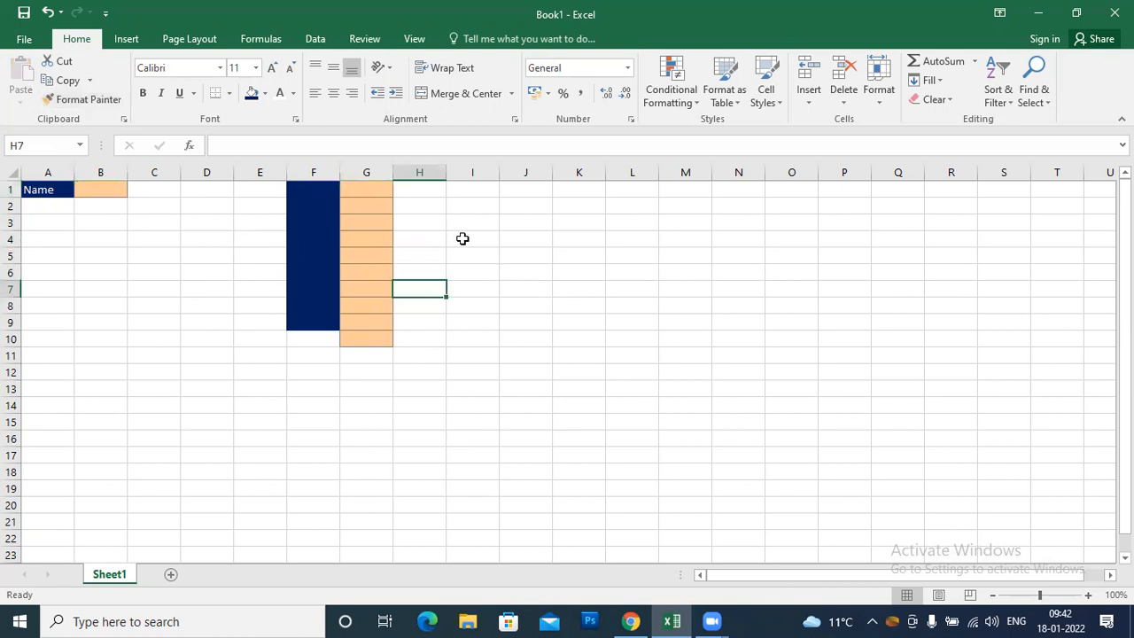
Step: Fill every cell of the range H2:K10 with the value 400 in one entry
{"action": "left_click_drag", "start_coordinate": [428, 204], "coordinate": [600, 336]}
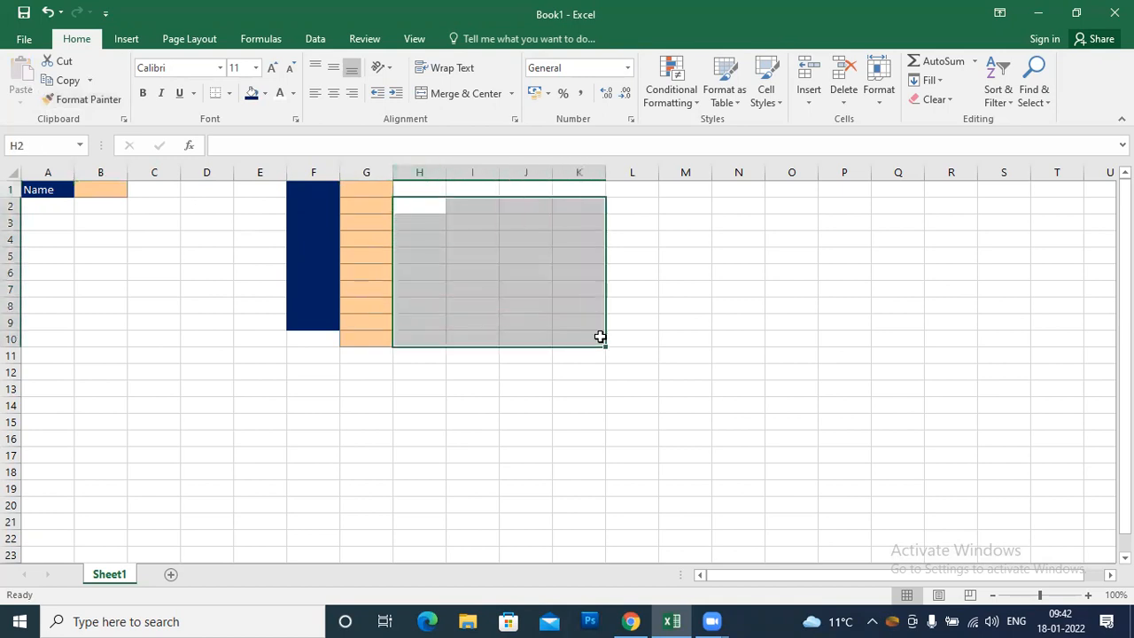
{"action": "type", "text": "40"}
{"action": "key", "text": "ctrl+Return"}
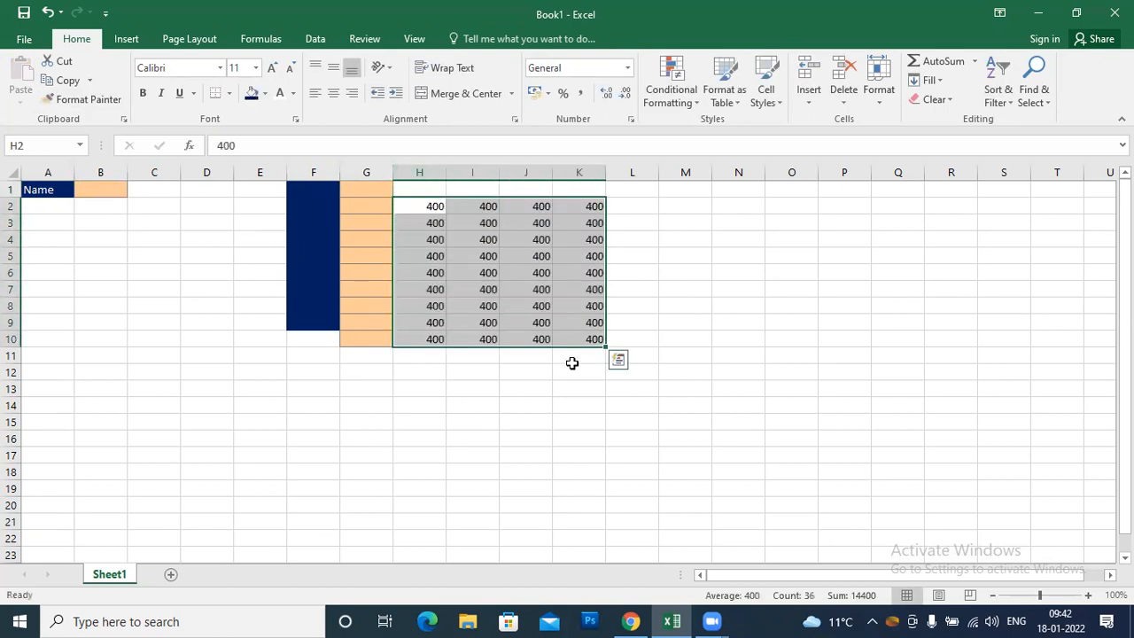
{"action": "left_click", "coordinate": [472, 421]}
{"action": "left_click", "coordinate": [442, 227]}
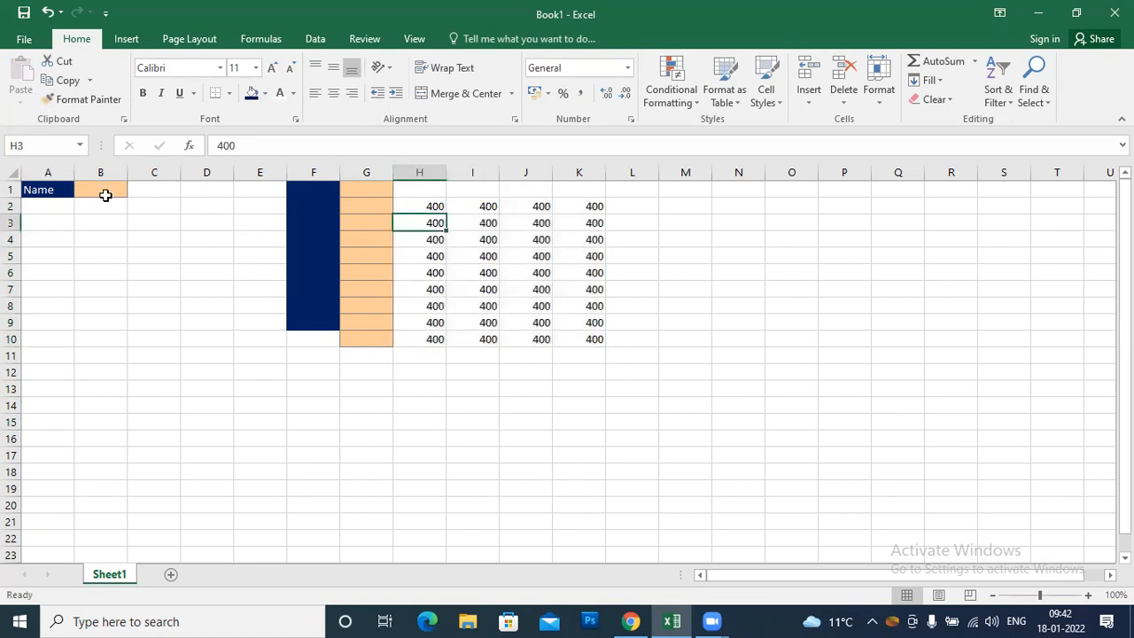
Step: Copy the formatting of cell A1 onto cells H2 and I6, one after the other, with Format Painter
{"action": "left_click", "coordinate": [64, 188]}
{"action": "left_click", "coordinate": [81, 100]}
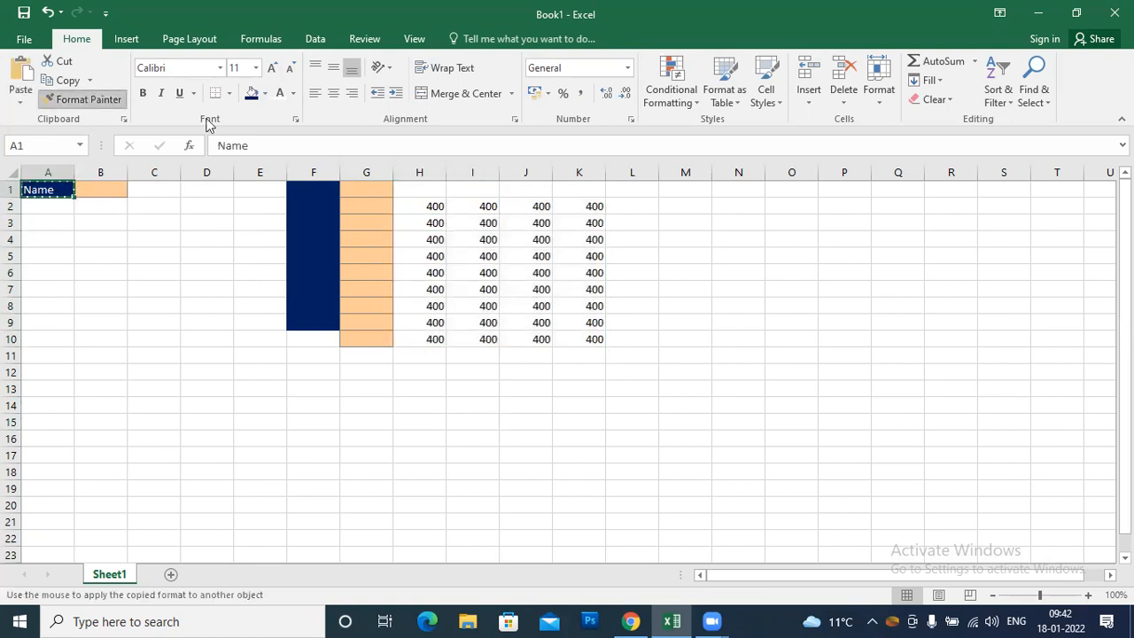
{"action": "left_click", "coordinate": [433, 204]}
{"action": "left_click", "coordinate": [62, 193]}
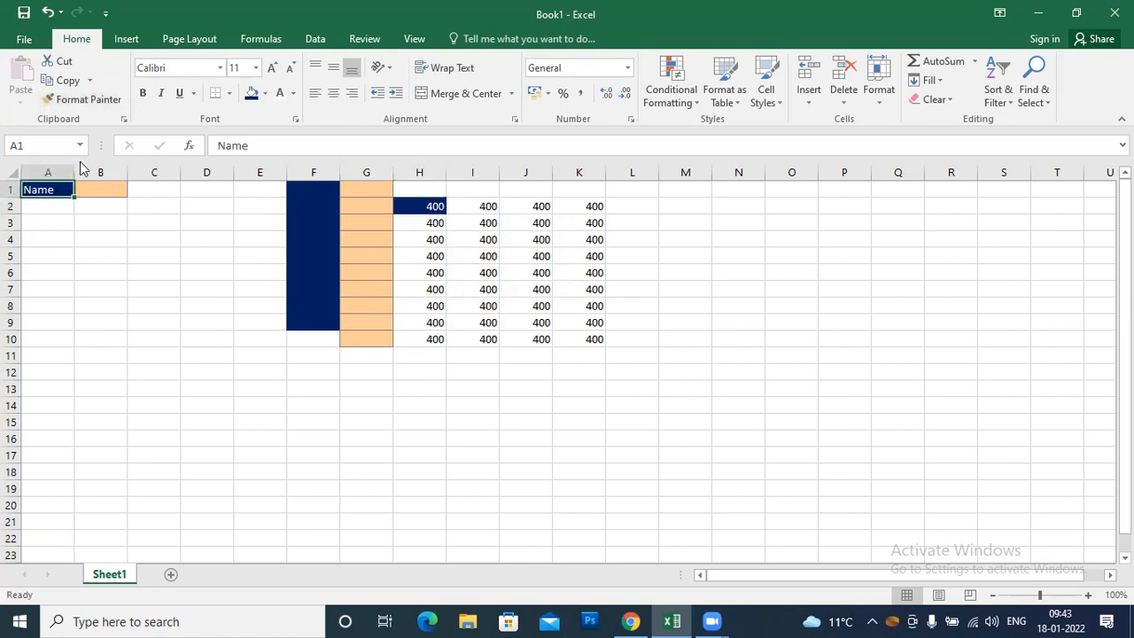
{"action": "left_click", "coordinate": [84, 99]}
{"action": "left_click", "coordinate": [478, 266]}
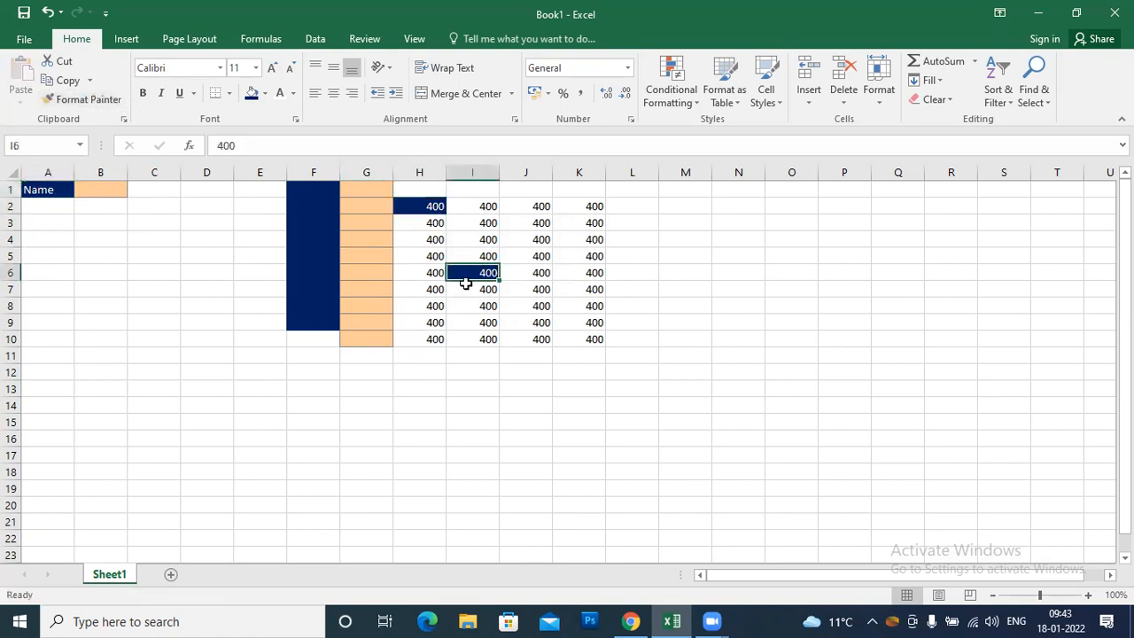
Step: Copy the formatting of cell I6 onto cell J3 with Format Painter
{"action": "left_click", "coordinate": [82, 99]}
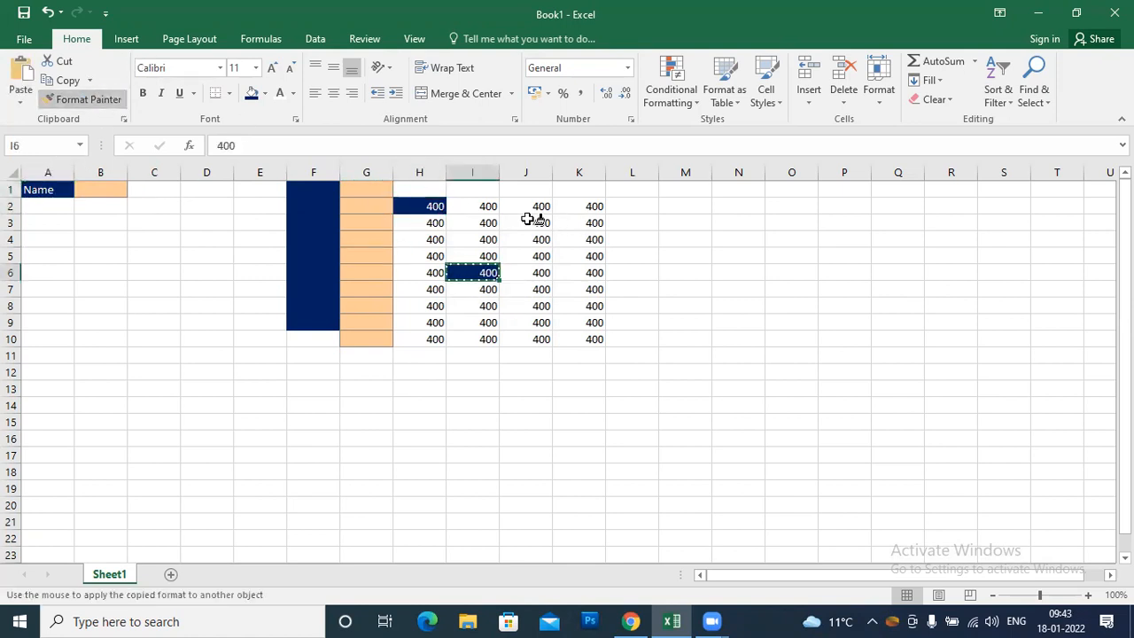
{"action": "left_click", "coordinate": [534, 221]}
{"action": "left_click", "coordinate": [613, 349]}
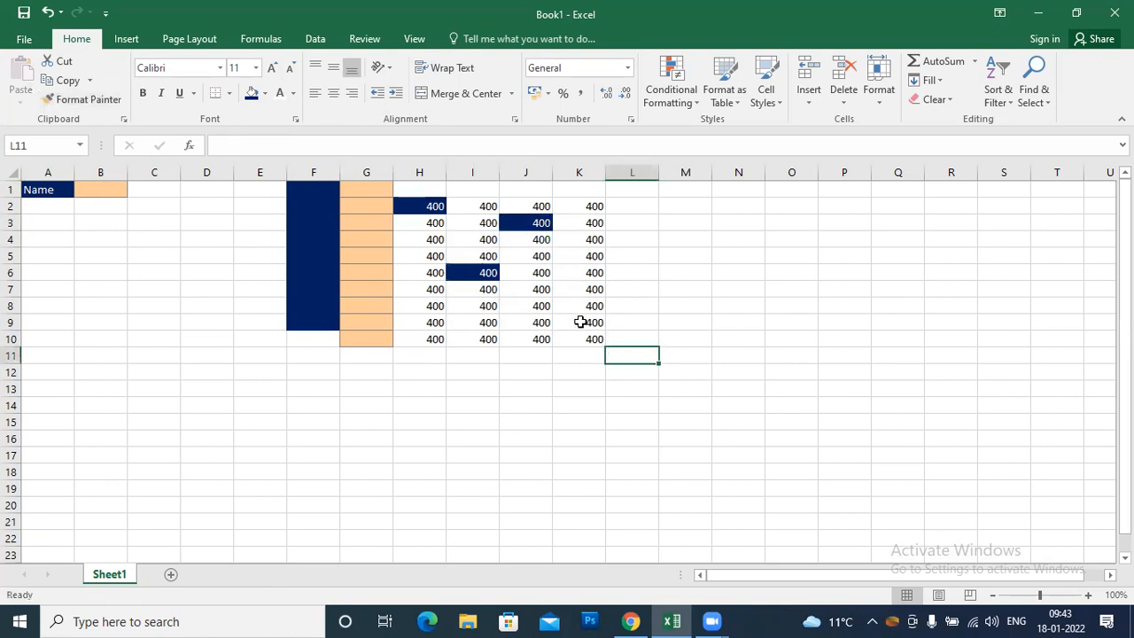
{"action": "left_click", "coordinate": [580, 321]}
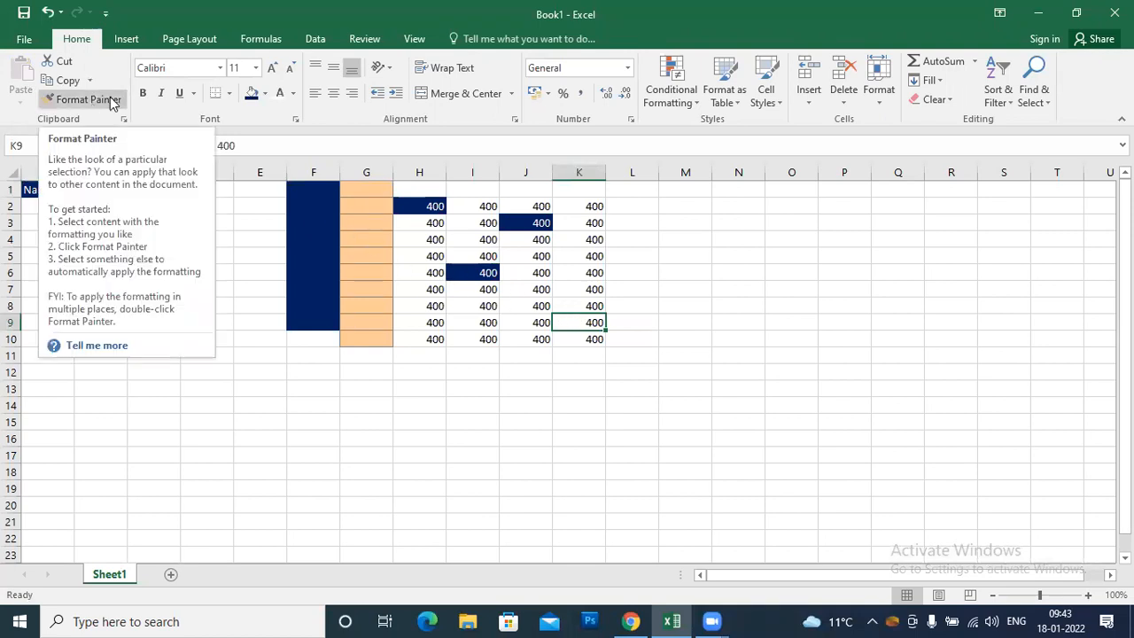
{"action": "left_click", "coordinate": [417, 285]}
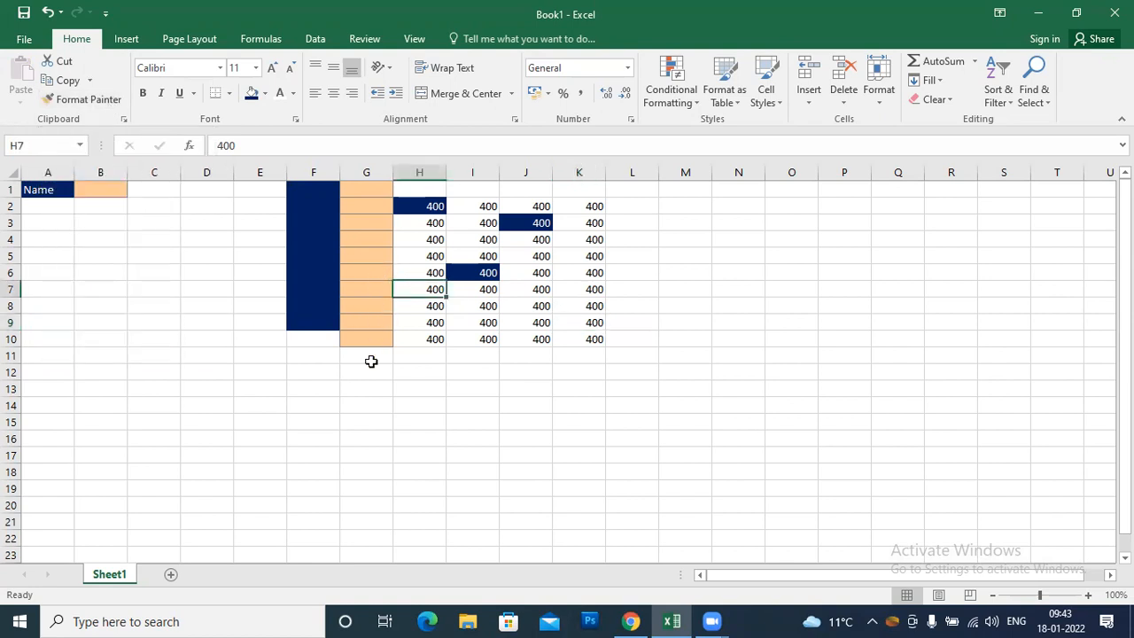
Step: Clear all contents and formatting from the range E8:L13
{"action": "left_click_drag", "start_coordinate": [281, 339], "coordinate": [658, 382]}
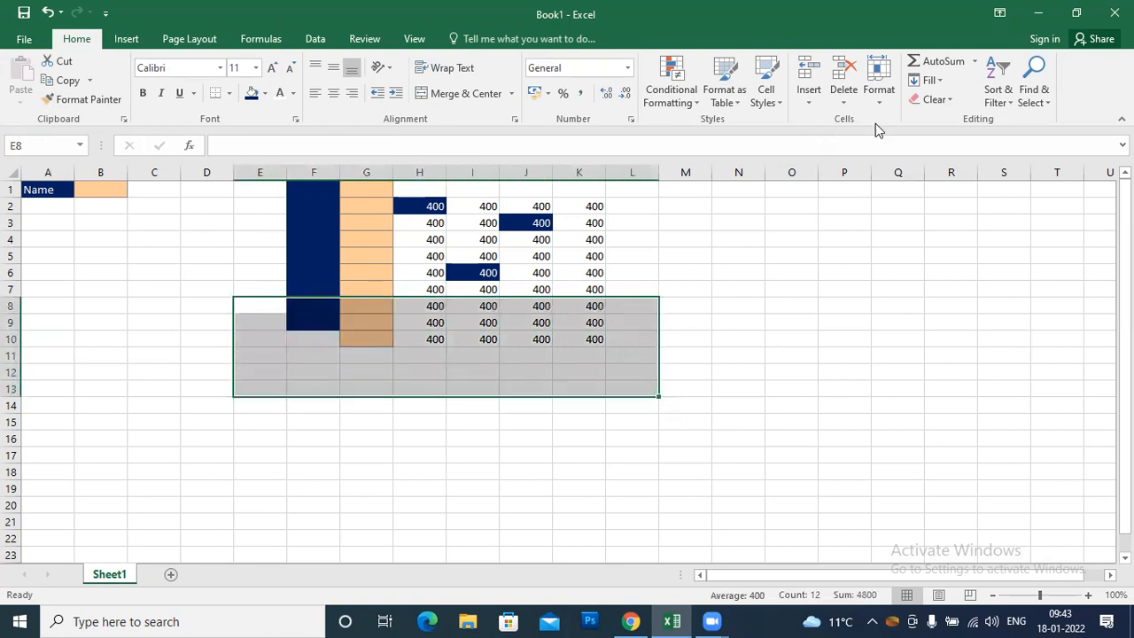
{"action": "left_click", "coordinate": [939, 99]}
{"action": "left_click", "coordinate": [954, 122]}
{"action": "left_click", "coordinate": [333, 434]}
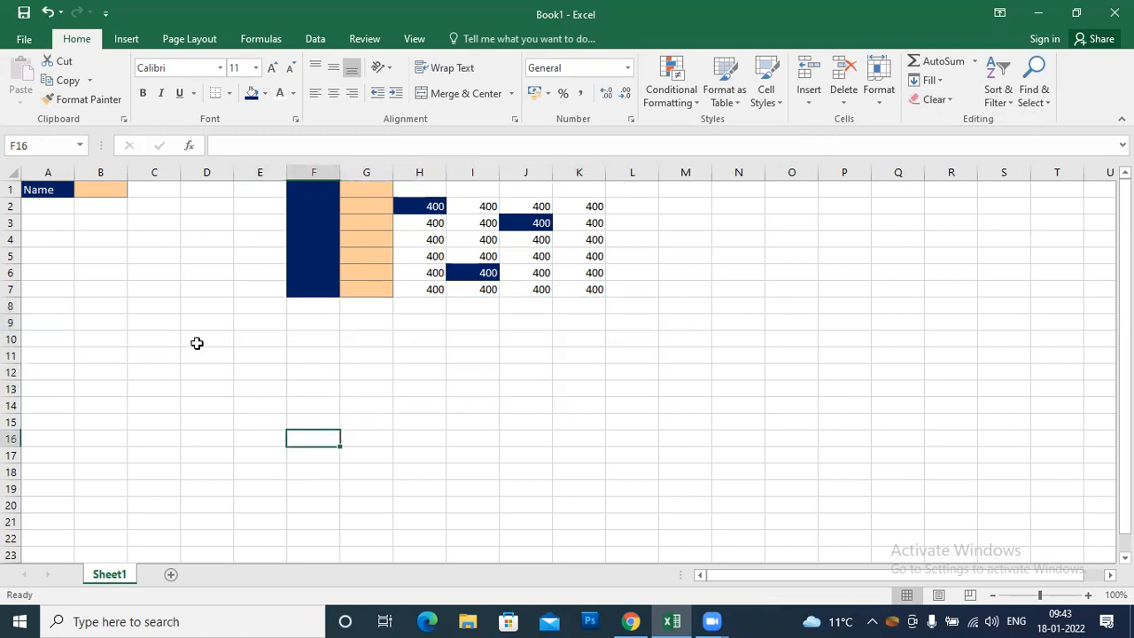
Step: Copy the "Name" cell A1 to the clipboard
{"action": "left_click", "coordinate": [172, 271]}
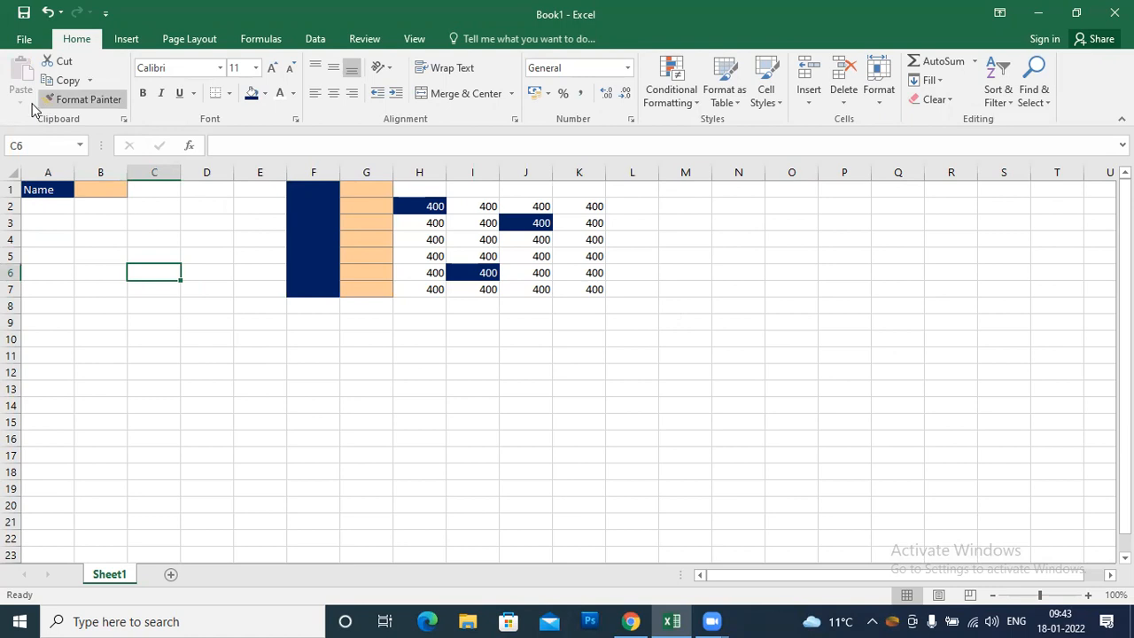
{"action": "left_click", "coordinate": [46, 188]}
{"action": "left_click", "coordinate": [62, 81]}
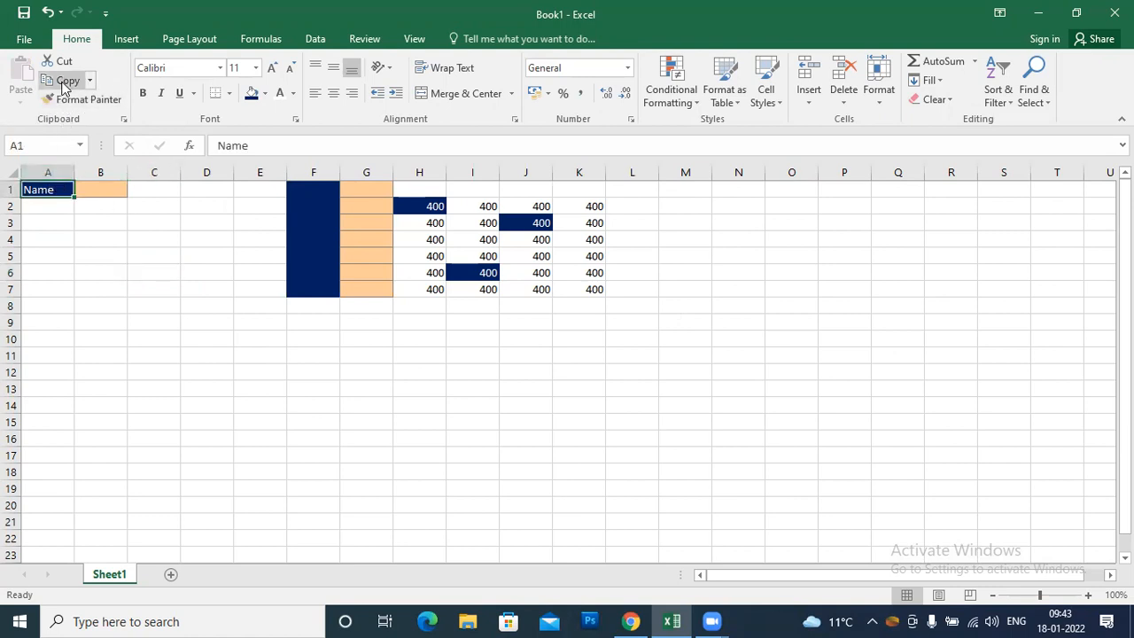
{"action": "left_click", "coordinate": [89, 81]}
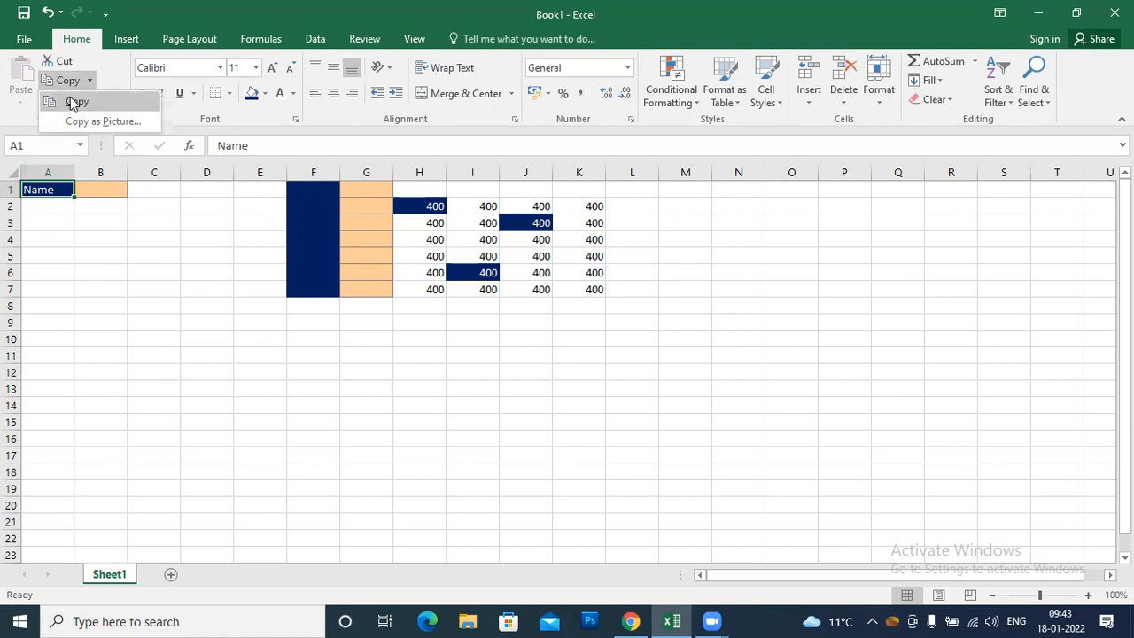
{"action": "left_click", "coordinate": [75, 101]}
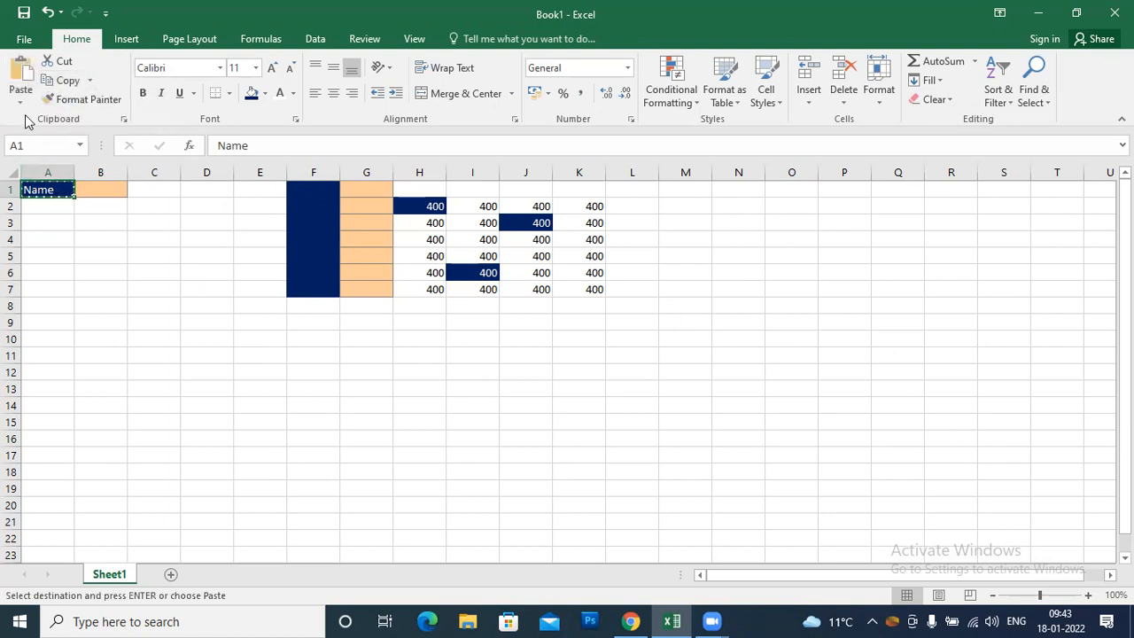
Step: Examine the paste options and the Paste Special dialog for the copied cell, then cancel without pasting
{"action": "left_click", "coordinate": [21, 103]}
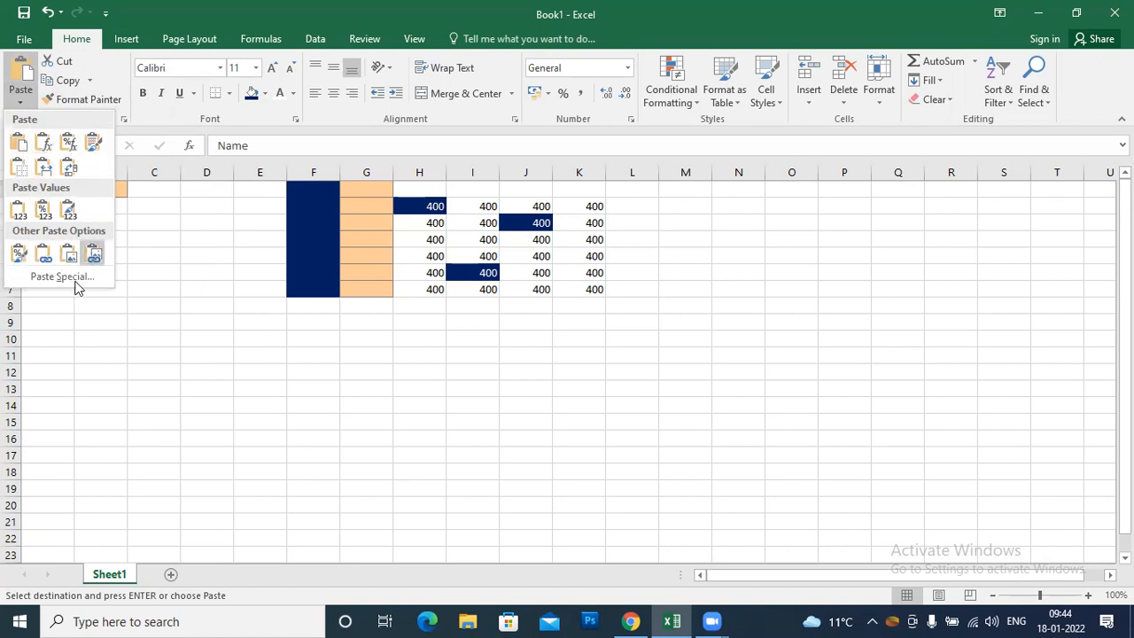
{"action": "left_click", "coordinate": [61, 277]}
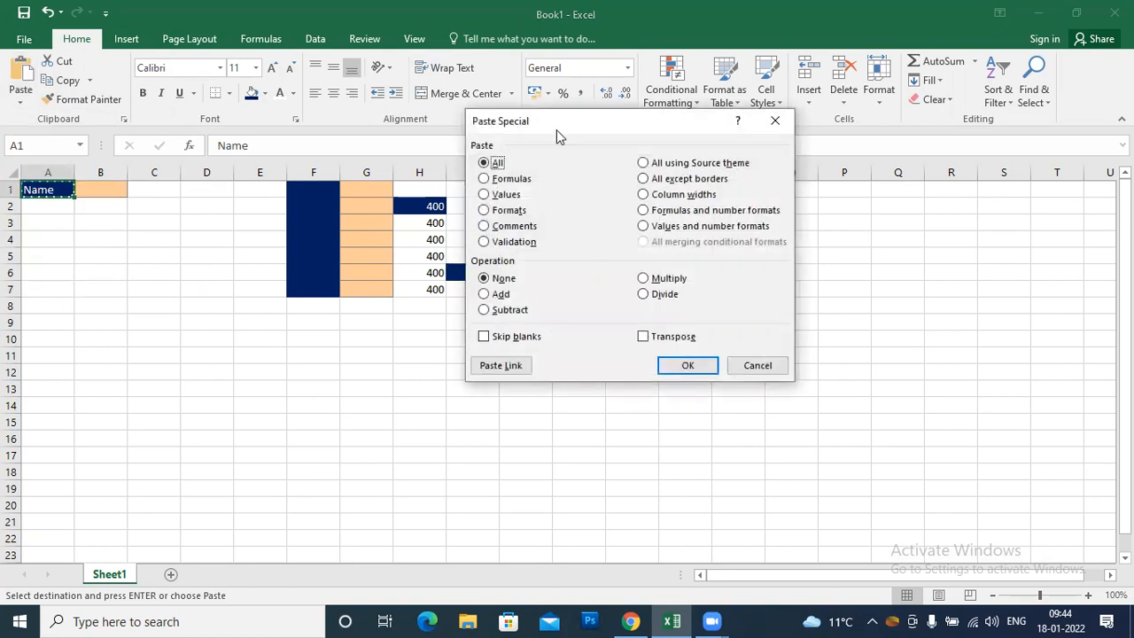
{"action": "left_click_drag", "start_coordinate": [556, 130], "coordinate": [322, 169]}
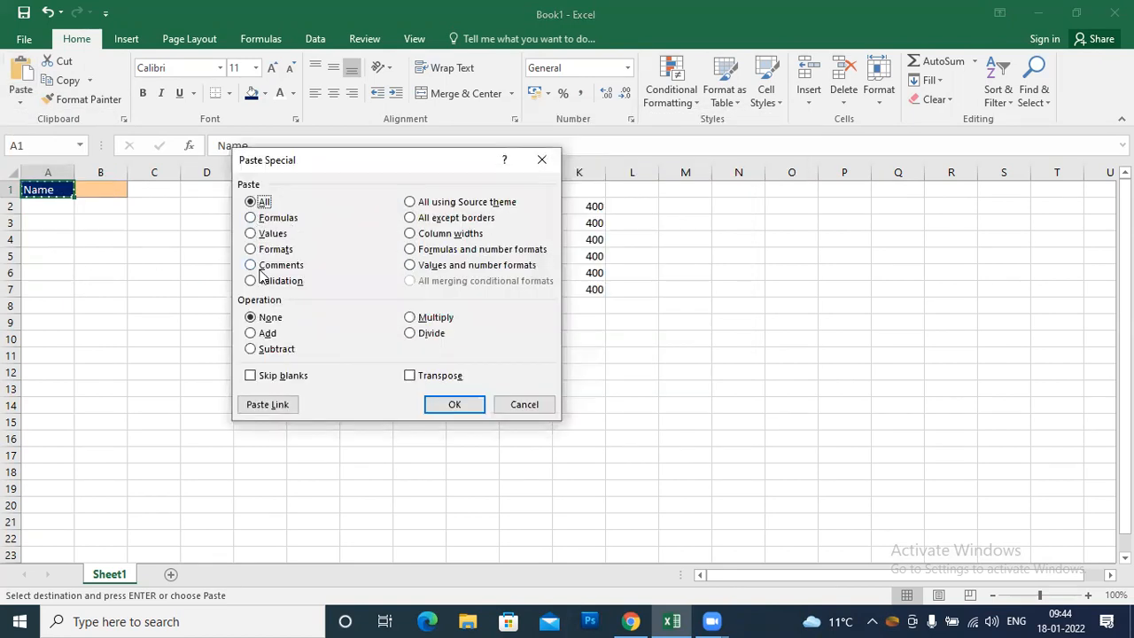
{"action": "left_click", "coordinate": [527, 413]}
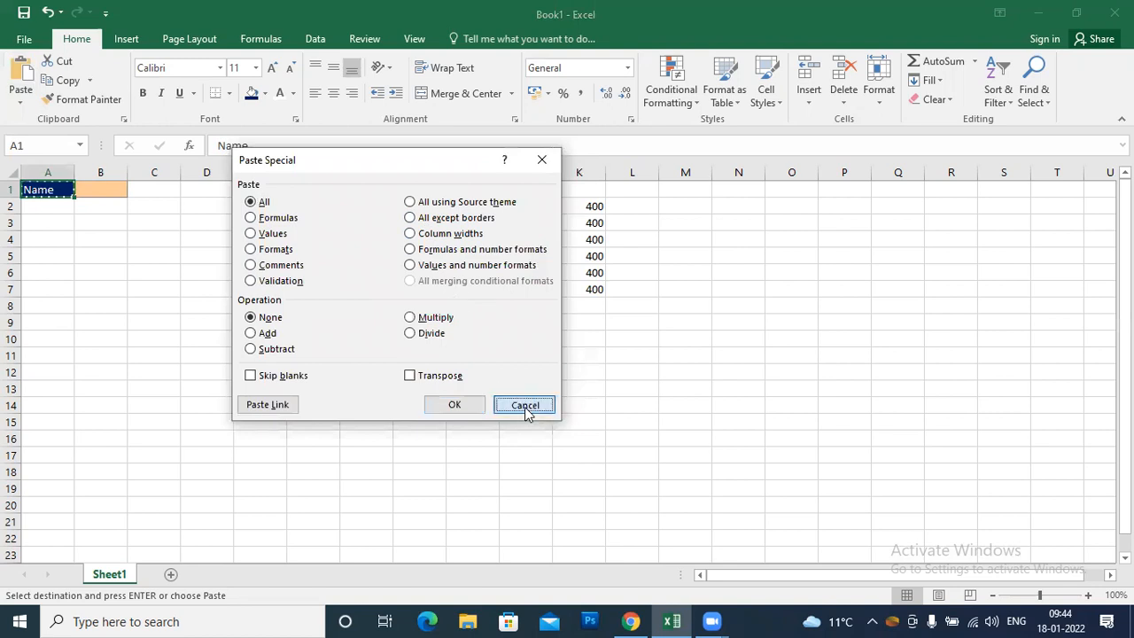
{"action": "left_click", "coordinate": [20, 102]}
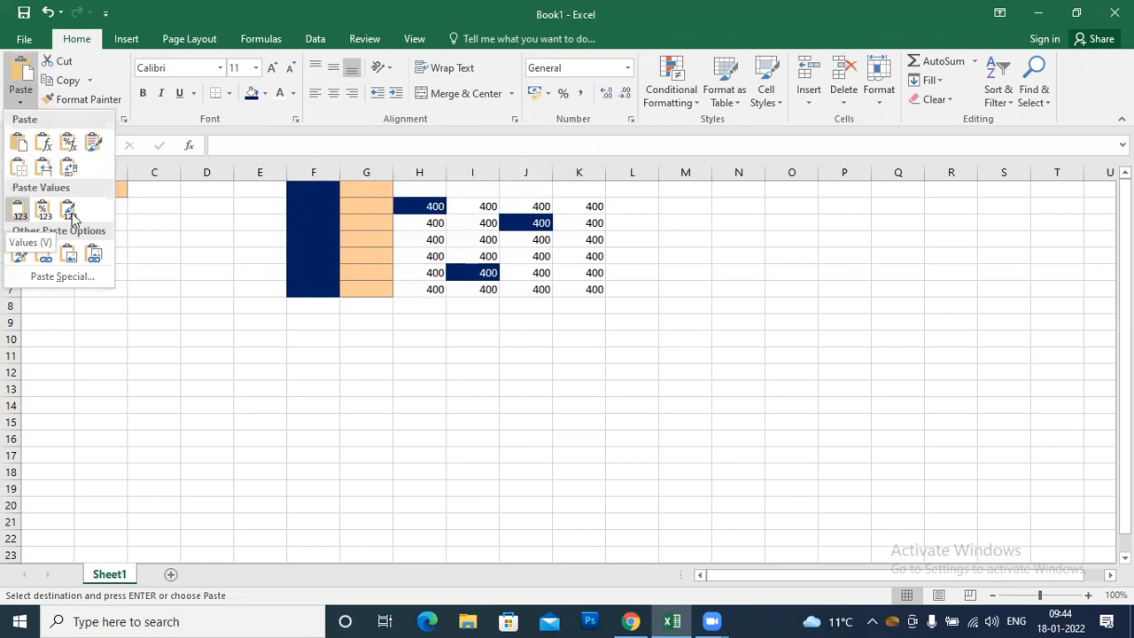
{"action": "left_click", "coordinate": [72, 277]}
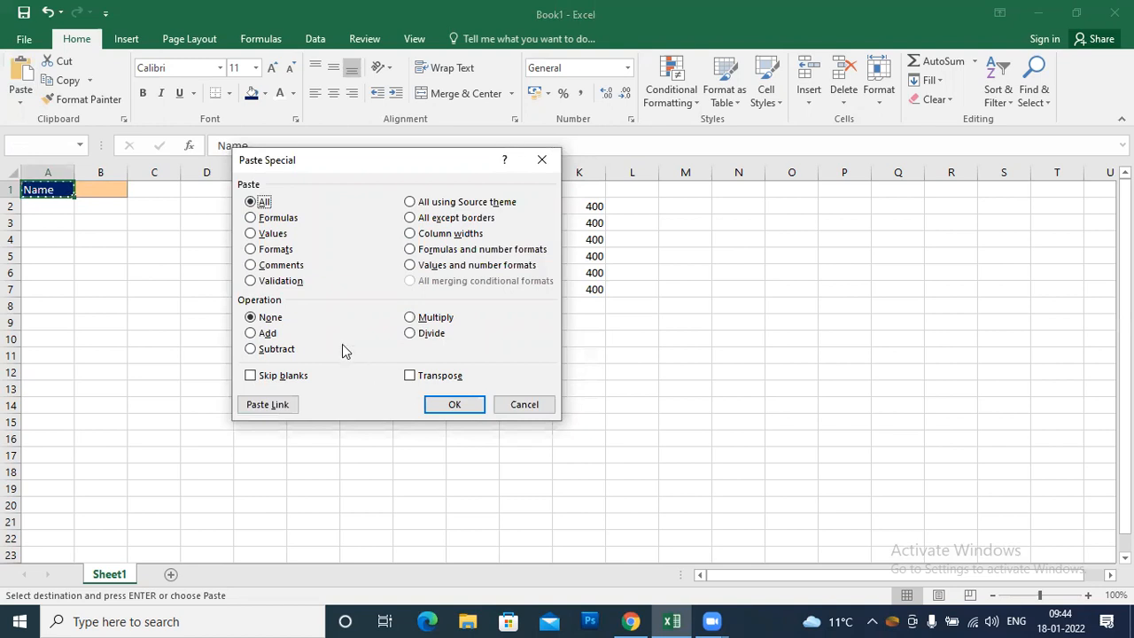
{"action": "left_click_drag", "start_coordinate": [316, 169], "coordinate": [398, 128]}
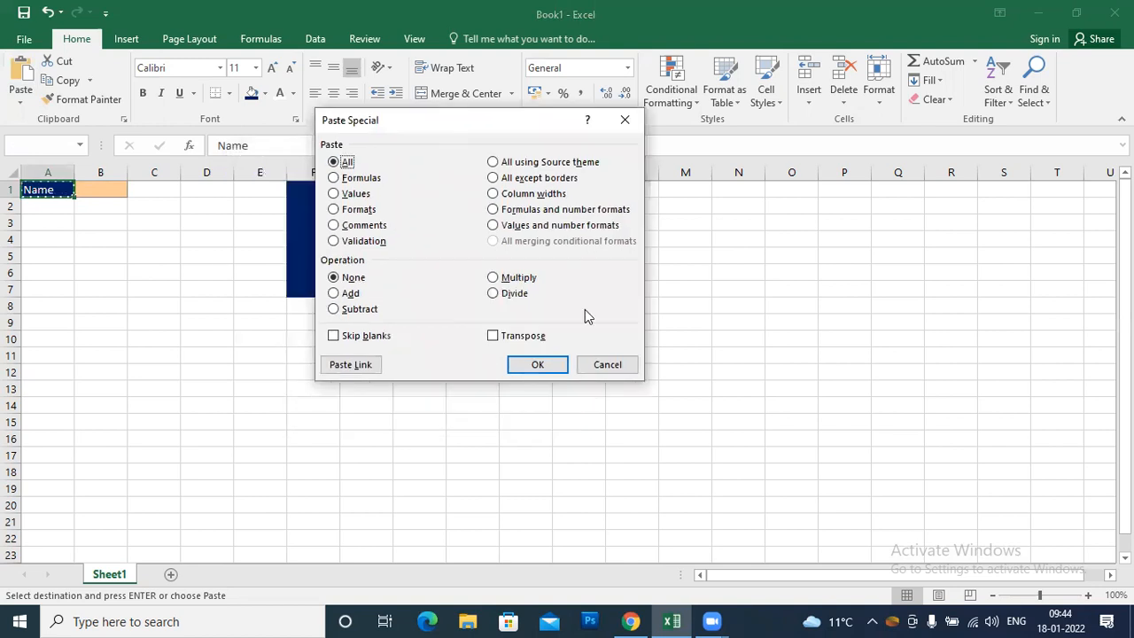
{"action": "left_click", "coordinate": [610, 364]}
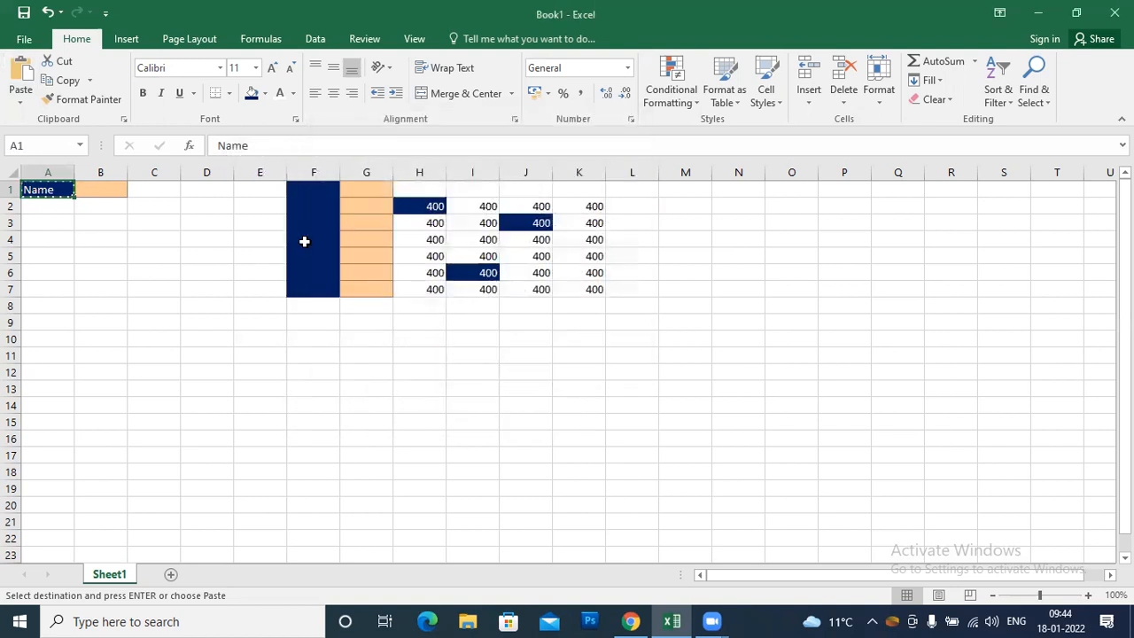
Step: Add a new worksheet and enter the headers name, course and fee in cells A1 to C1
{"action": "left_click", "coordinate": [171, 574]}
{"action": "scroll", "coordinate": [223, 451], "scroll_direction": "up", "scroll_amount": 5}
{"action": "type", "text": "name"}
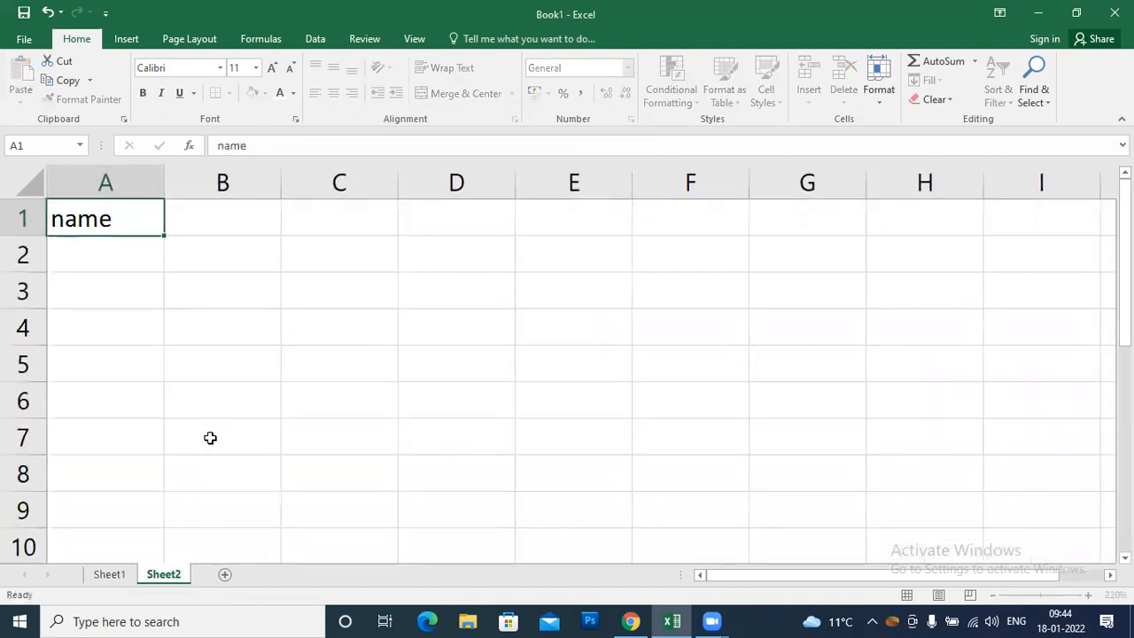
{"action": "key", "text": "Tab"}
{"action": "type", "text": "course"}
{"action": "key", "text": "Tab"}
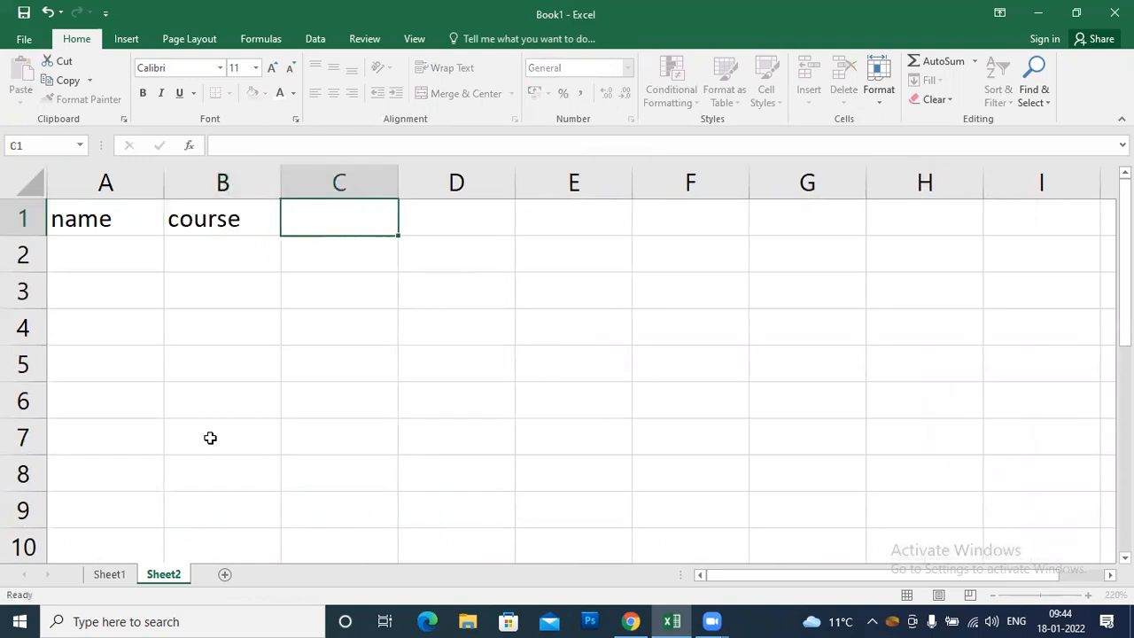
{"action": "type", "text": "few"}
{"action": "key", "text": "BackSpace"}
{"action": "type", "text": "w"}
{"action": "key", "text": "BackSpace"}
{"action": "type", "text": "e"}
{"action": "key", "text": "Return"}
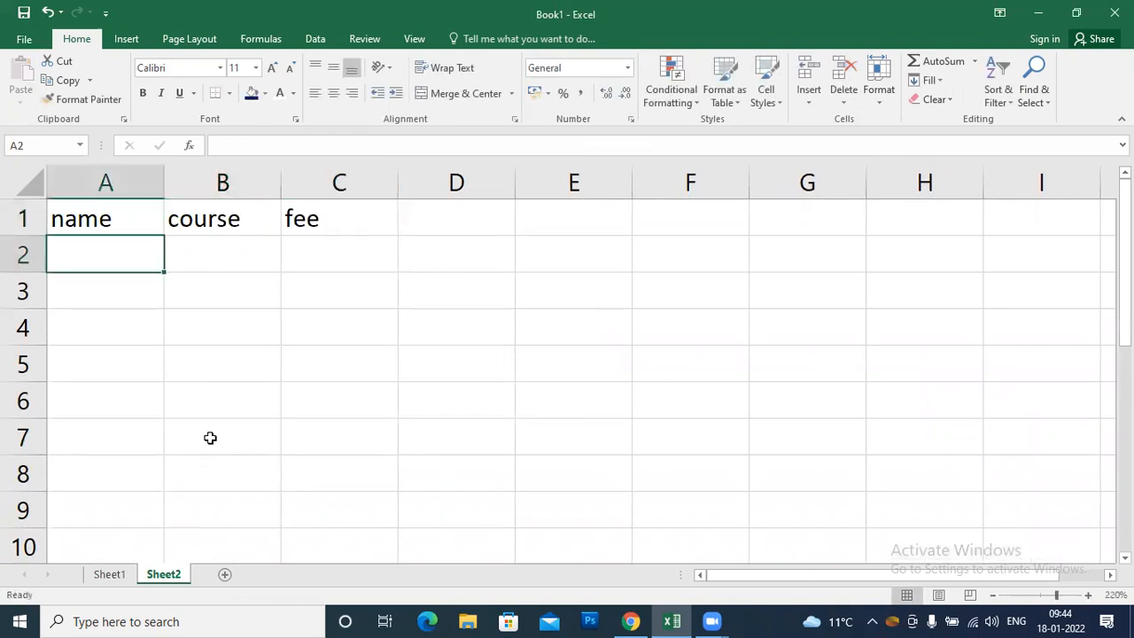
Step: Enter the sample names a, b, c, d and e in cells A2 to A6
{"action": "type", "text": "a"}
{"action": "key", "text": "Return"}
{"action": "type", "text": "b"}
{"action": "key", "text": "Return"}
{"action": "type", "text": "c"}
{"action": "key", "text": "Return"}
{"action": "type", "text": "d"}
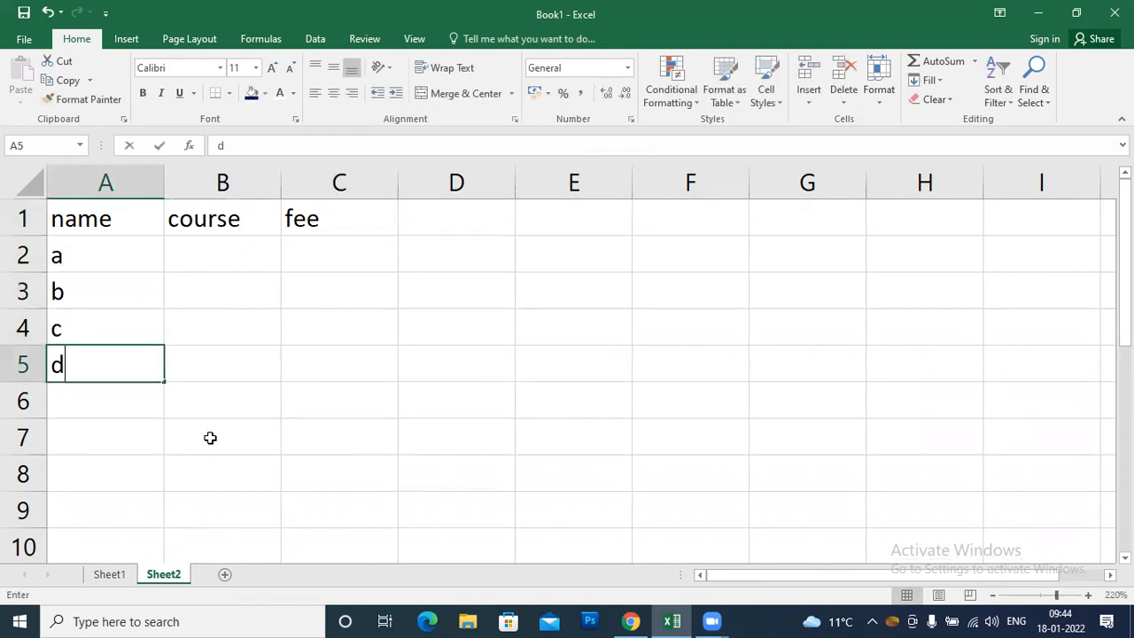
{"action": "key", "text": "Return"}
{"action": "type", "text": "e\\"}
{"action": "key", "text": "BackSpace"}
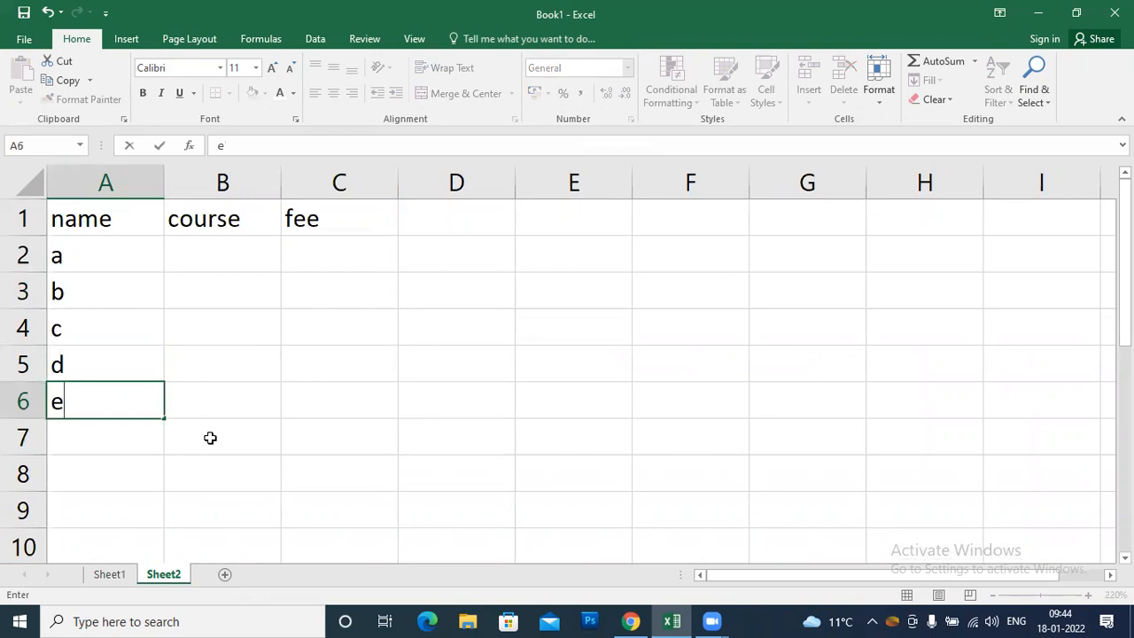
Step: Fill the course cells B2 to B6 with dca
{"action": "left_click_drag", "start_coordinate": [227, 251], "coordinate": [218, 422]}
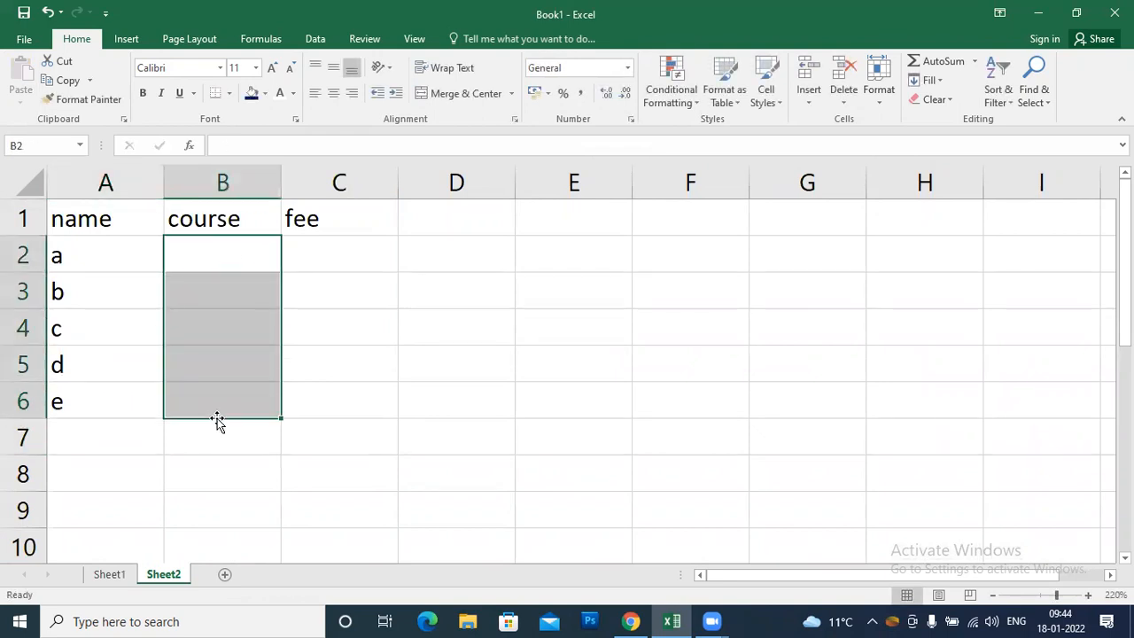
{"action": "type", "text": "dca"}
{"action": "left_click", "coordinate": [253, 463]}
{"action": "left_click", "coordinate": [221, 256]}
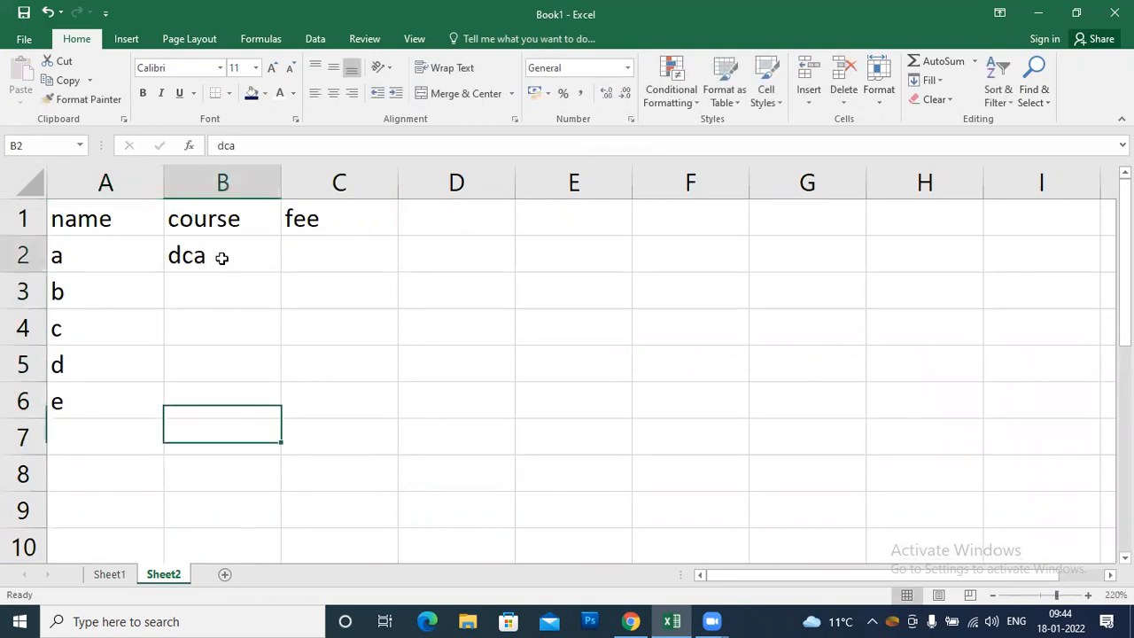
Step: Fill all fee cells from C2 to C6 with the value 4500 at once
{"action": "left_click_drag", "start_coordinate": [287, 267], "coordinate": [321, 403]}
{"action": "type", "text": "45000"}
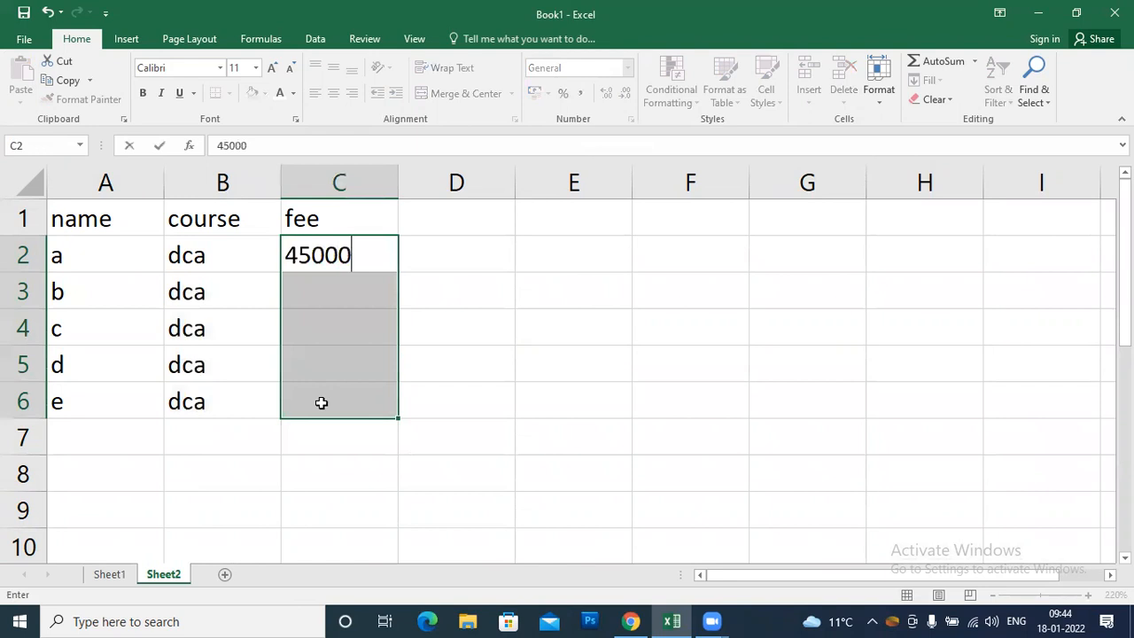
{"action": "key", "text": "BackSpace"}
{"action": "key", "text": "ctrl+Return"}
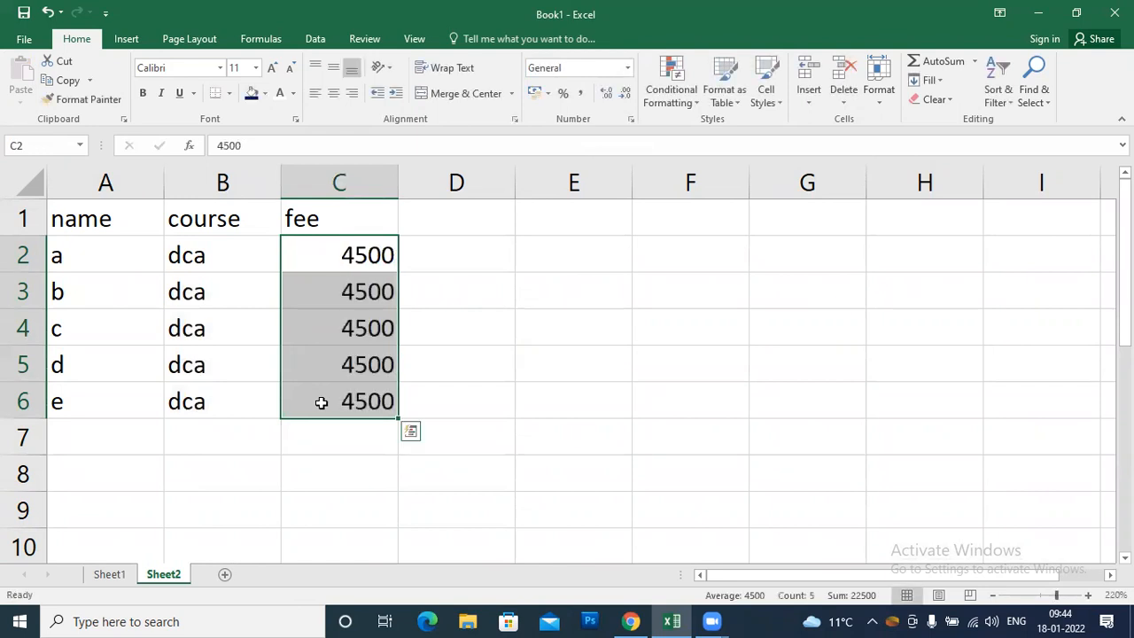
{"action": "left_click", "coordinate": [328, 421]}
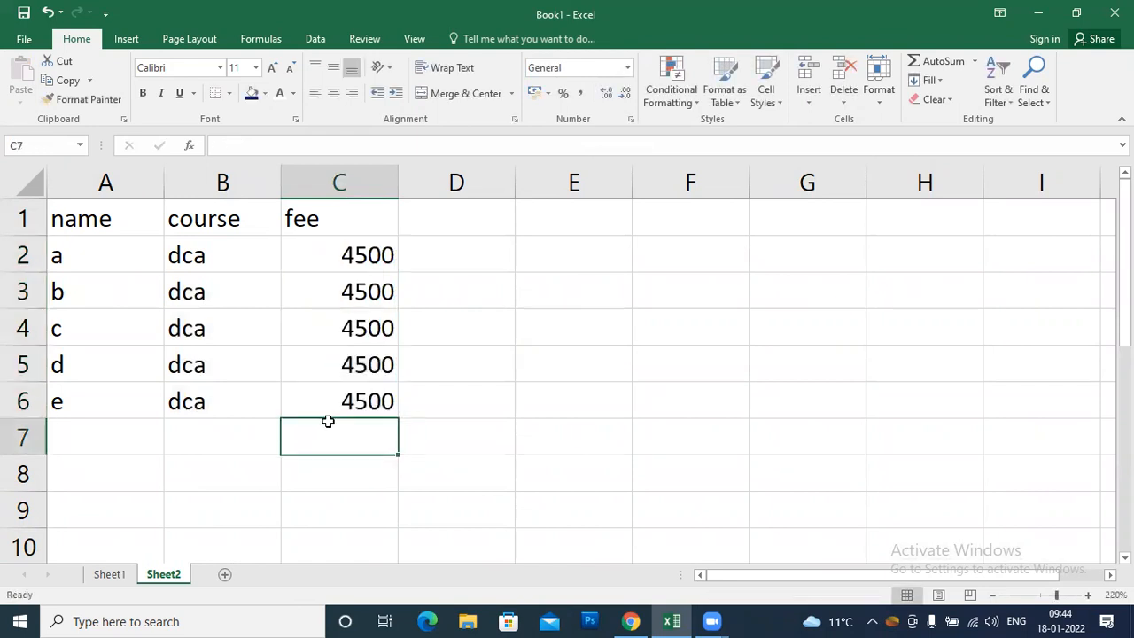
Step: Autofit the widths of columns A, B and C to their contents
{"action": "left_click", "coordinate": [107, 442]}
{"action": "double_click", "coordinate": [164, 179]}
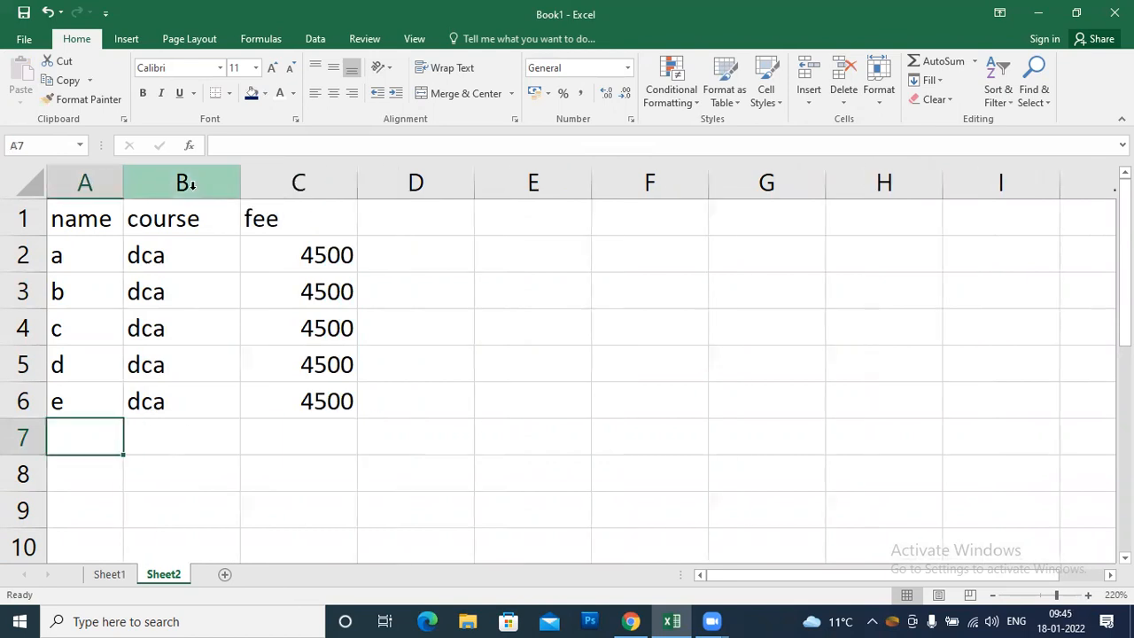
{"action": "double_click", "coordinate": [240, 179]}
{"action": "double_click", "coordinate": [328, 180]}
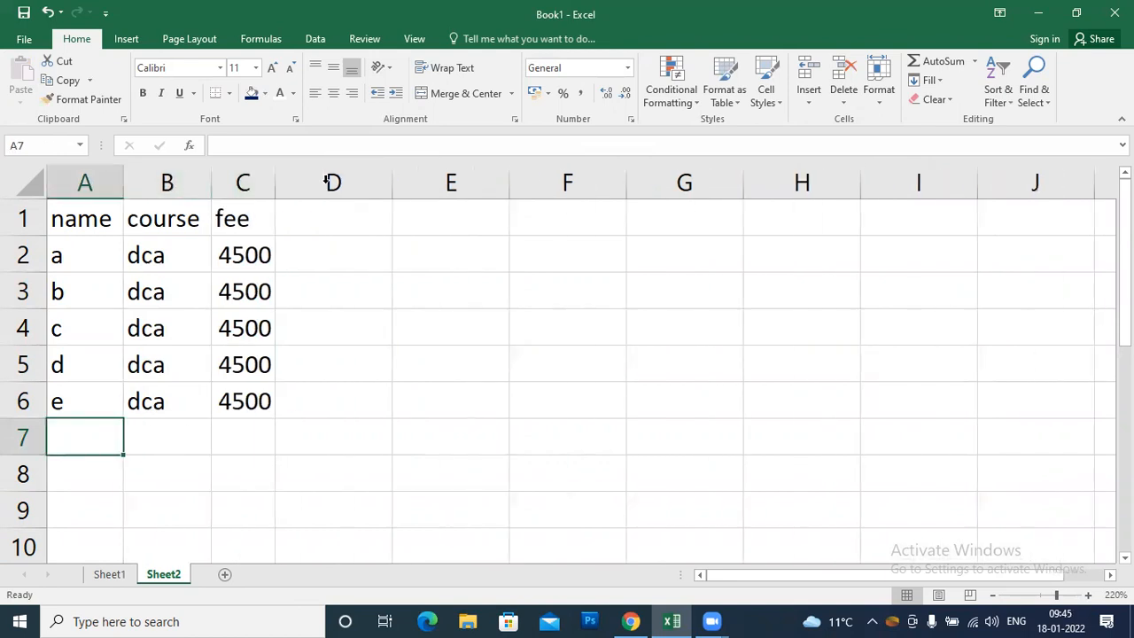
Step: Format the header cells A1 to C1 with black fill and bold white text, centred horizontally and vertically
{"action": "left_click_drag", "start_coordinate": [57, 221], "coordinate": [234, 218]}
{"action": "left_click", "coordinate": [264, 94]}
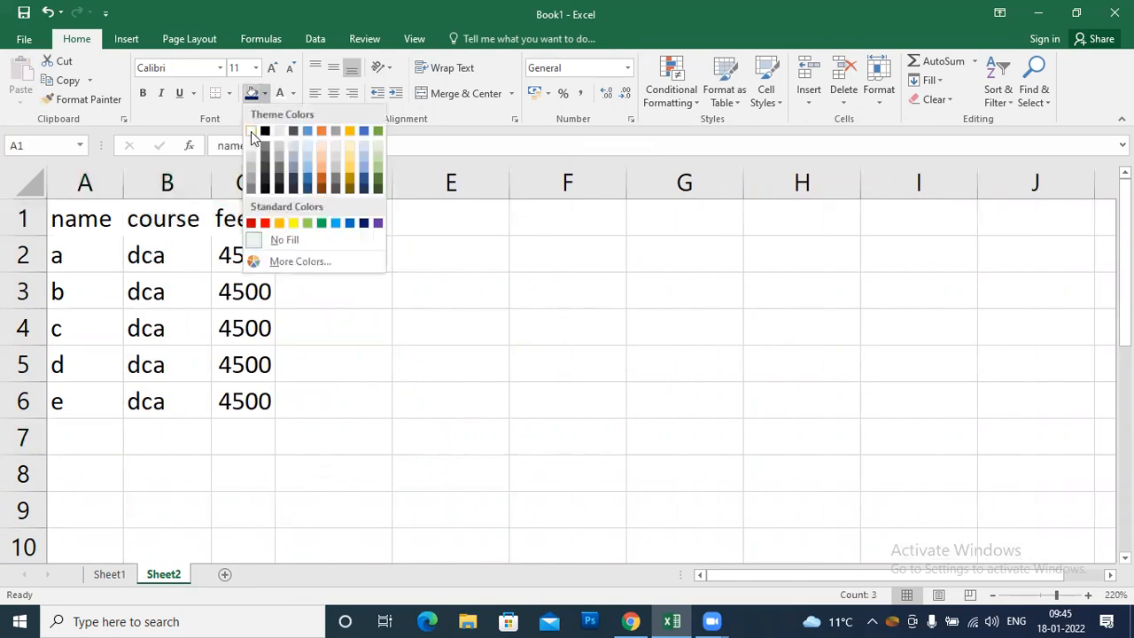
{"action": "left_click", "coordinate": [267, 130]}
{"action": "left_click", "coordinate": [283, 93]}
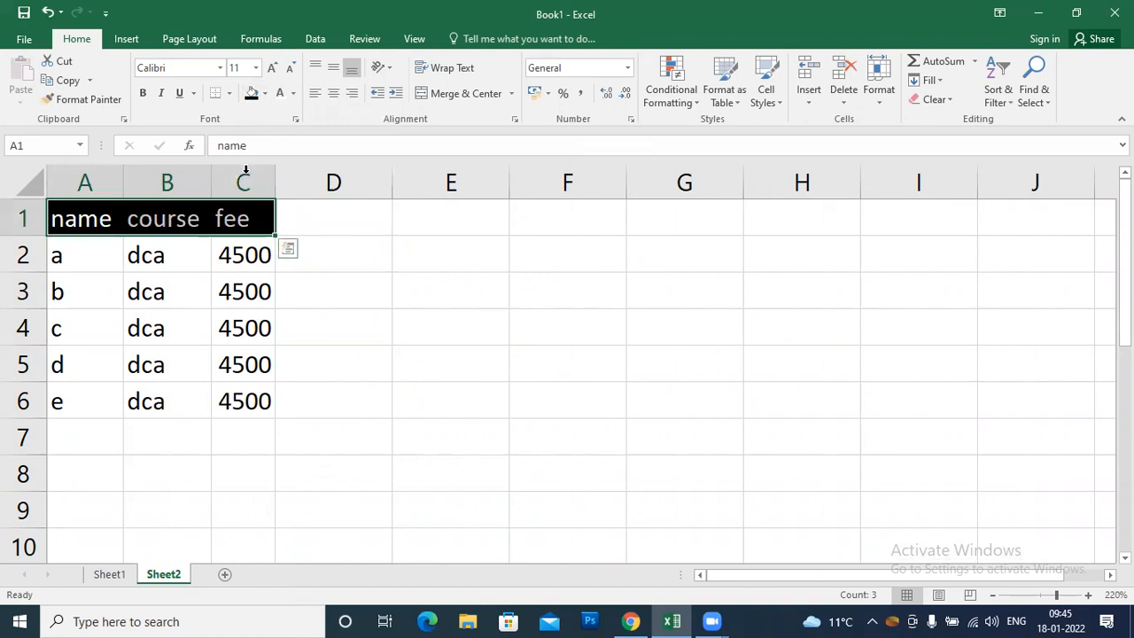
{"action": "left_click", "coordinate": [142, 93]}
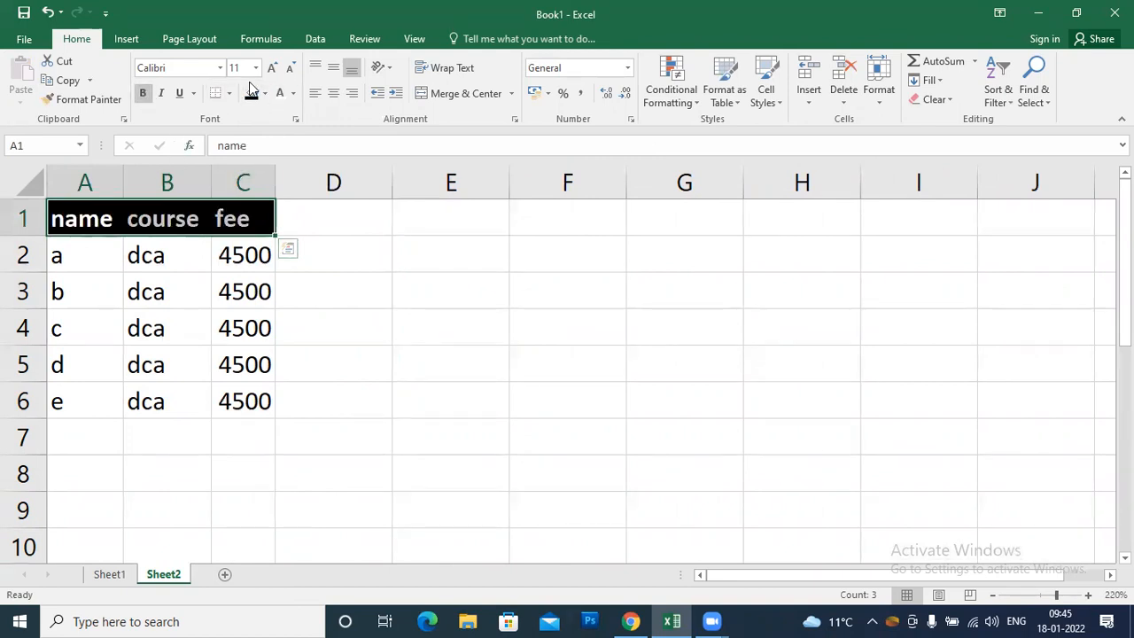
{"action": "left_click", "coordinate": [333, 68]}
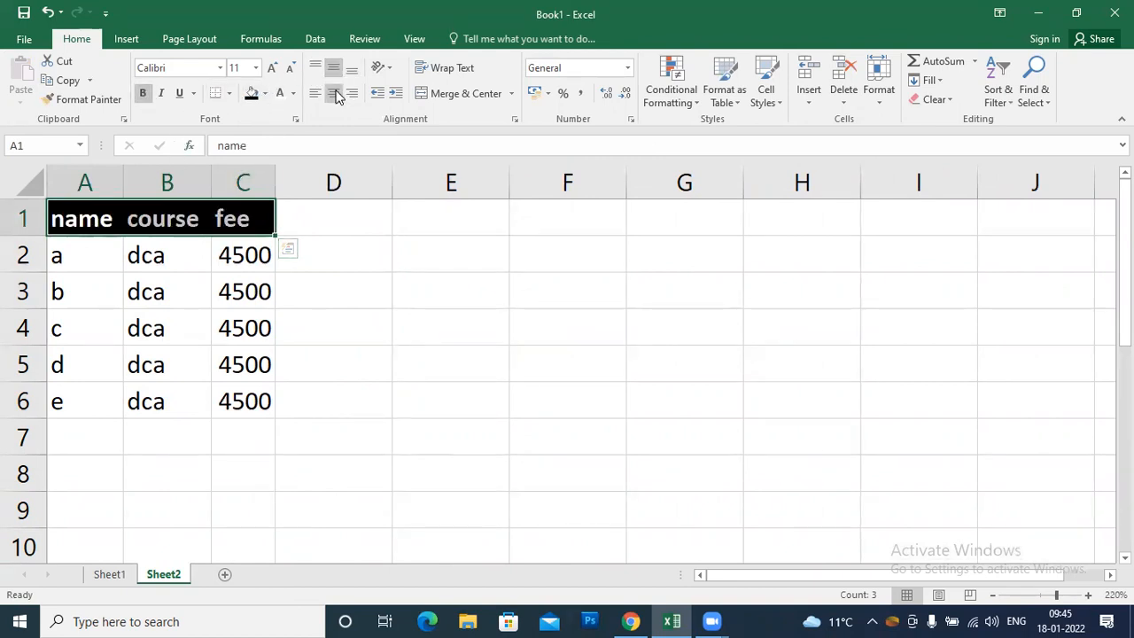
{"action": "left_click", "coordinate": [335, 96]}
Step: Apply All Borders to the data range A2:C6
{"action": "left_click_drag", "start_coordinate": [89, 257], "coordinate": [222, 399]}
{"action": "left_click", "coordinate": [229, 92]}
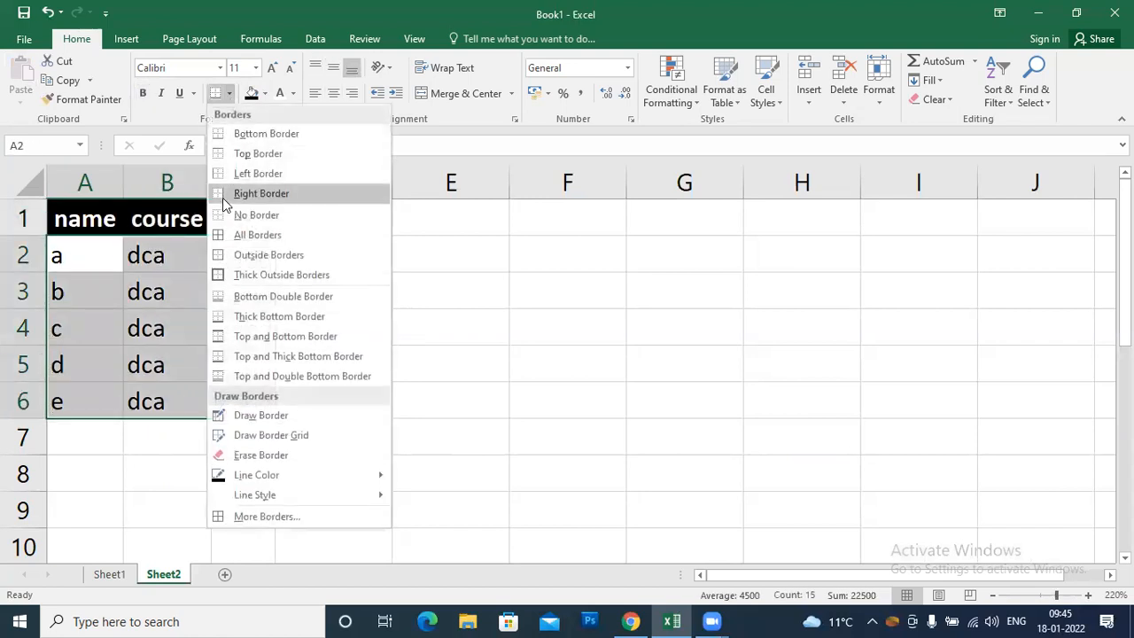
{"action": "left_click", "coordinate": [241, 235]}
{"action": "left_click", "coordinate": [185, 339]}
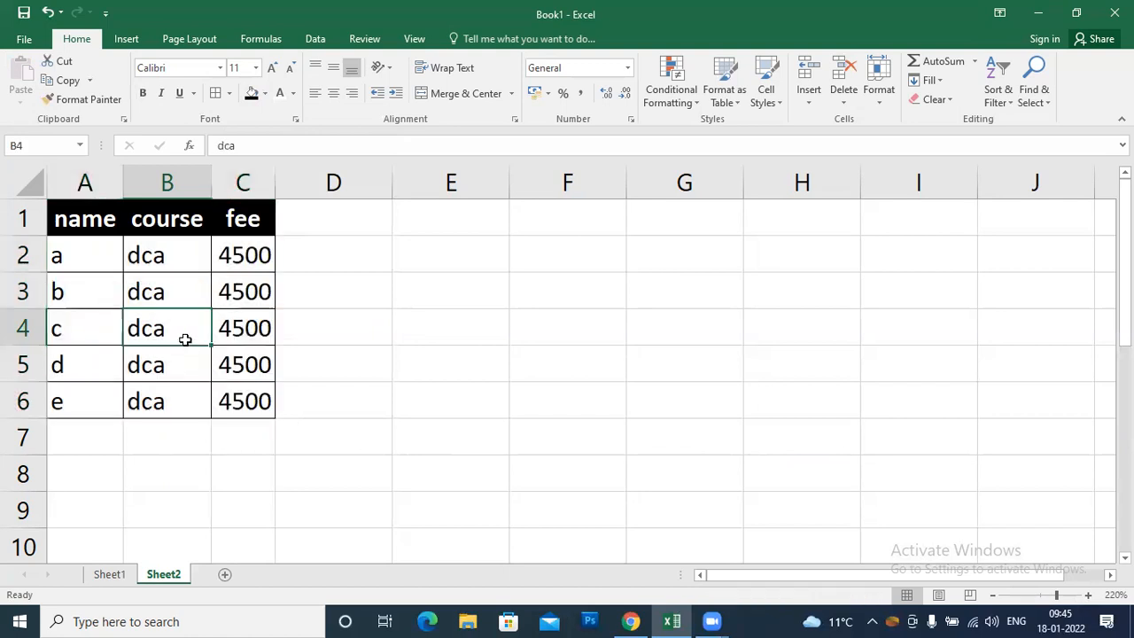
{"action": "left_click_drag", "start_coordinate": [109, 260], "coordinate": [107, 398]}
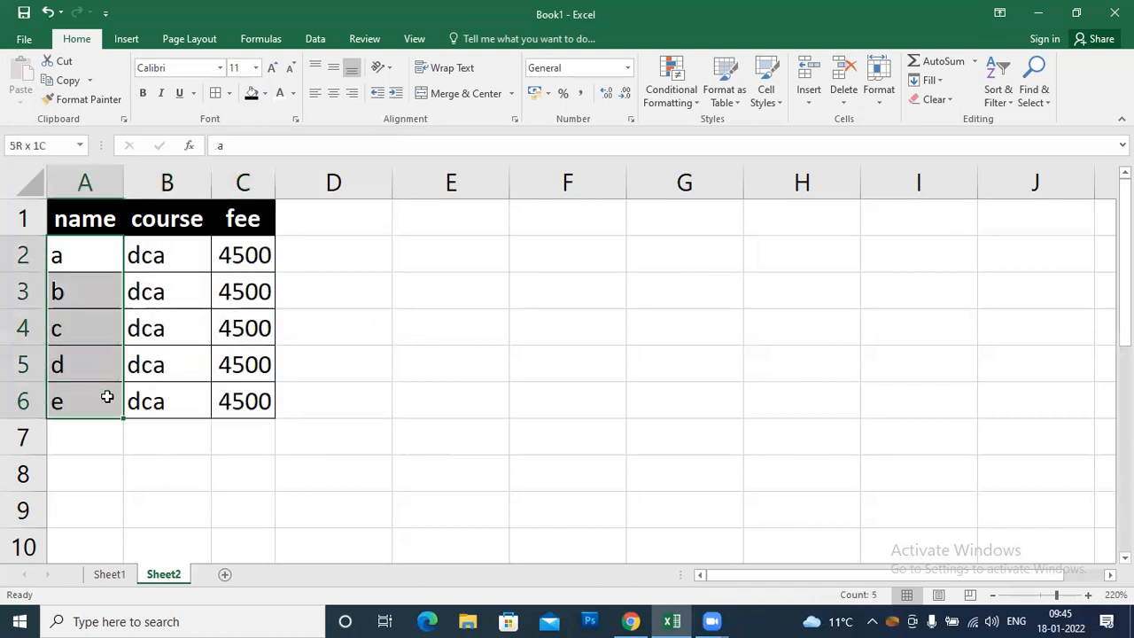
{"action": "left_click_drag", "start_coordinate": [166, 259], "coordinate": [166, 395]}
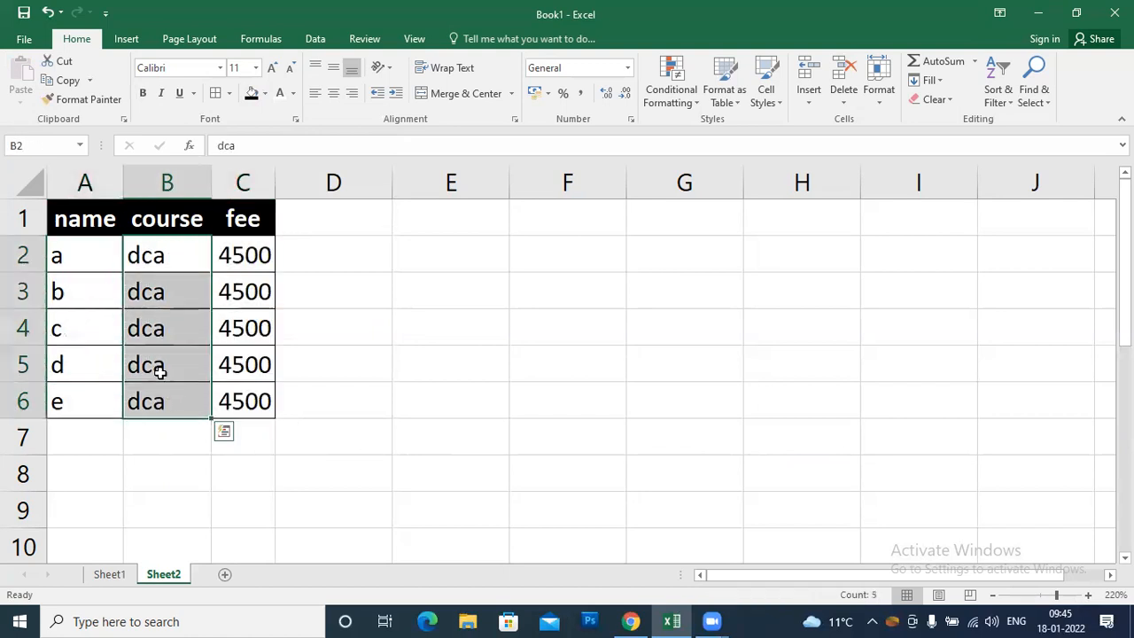
{"action": "left_click", "coordinate": [162, 326]}
Step: Apply the Input cell style to the name entries in A2:A6
{"action": "left_click_drag", "start_coordinate": [77, 255], "coordinate": [98, 398]}
{"action": "left_click", "coordinate": [766, 99]}
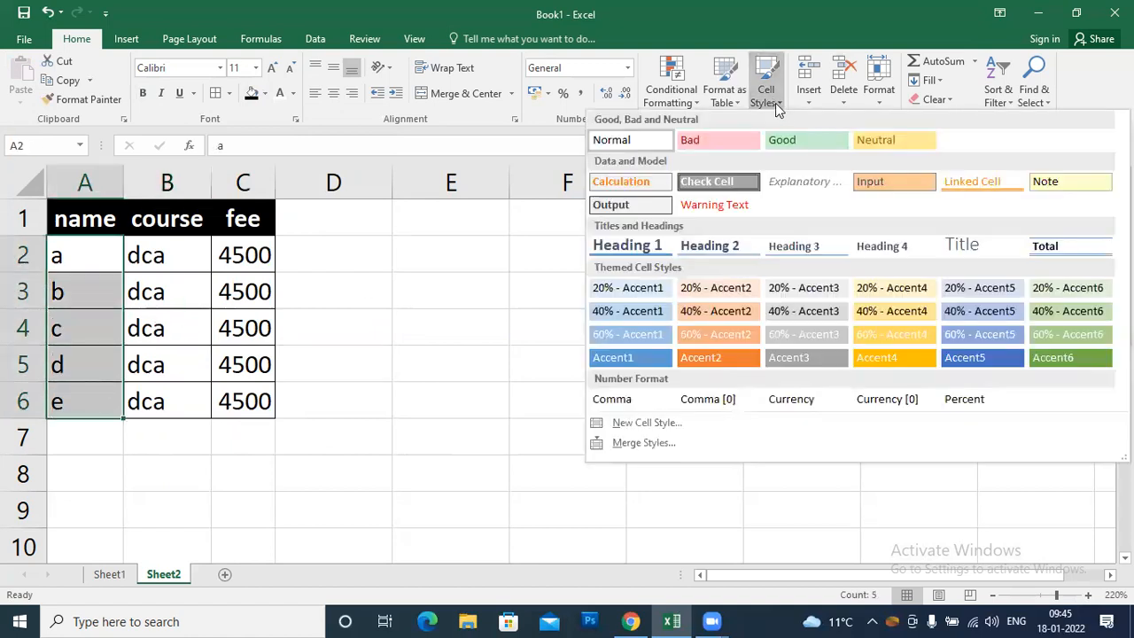
{"action": "left_click", "coordinate": [868, 181]}
Step: Apply the Calculation cell style to the course entries in B2:B6
{"action": "left_click_drag", "start_coordinate": [161, 255], "coordinate": [172, 399]}
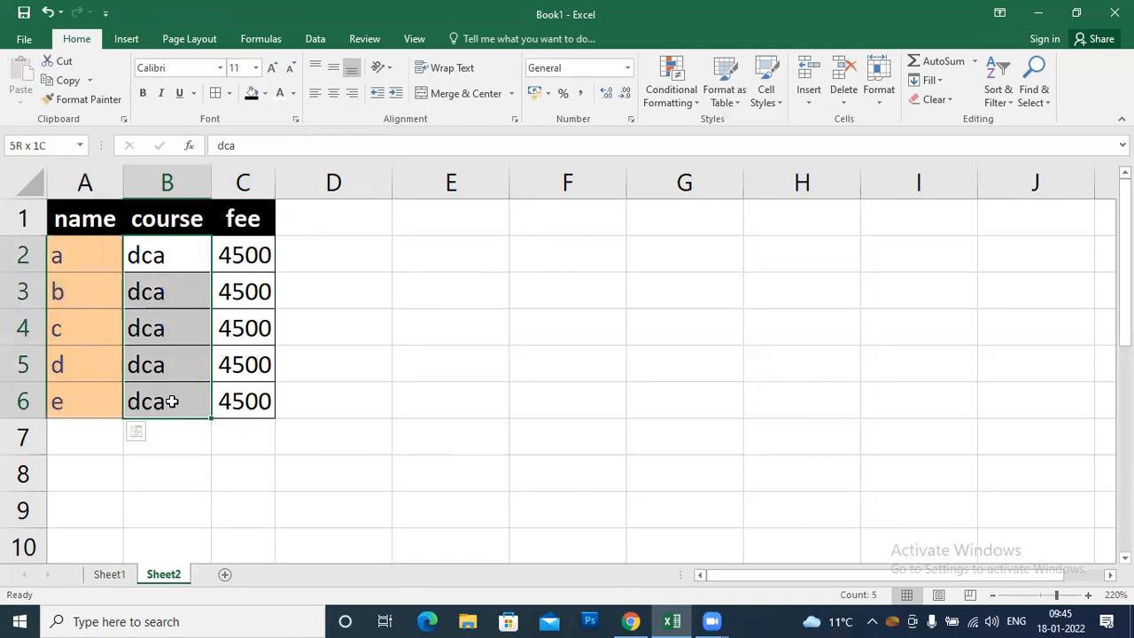
{"action": "left_click", "coordinate": [767, 96]}
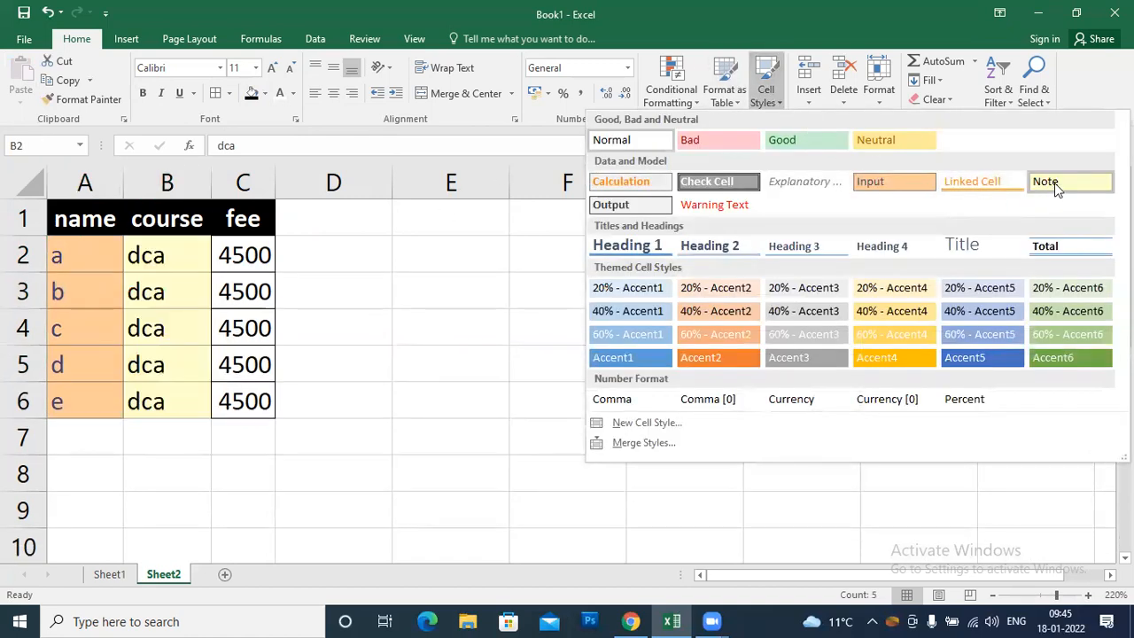
{"action": "left_click", "coordinate": [645, 184]}
Step: Format the fee amounts in C2:C6 with a light green font and a purple fill
{"action": "left_click_drag", "start_coordinate": [243, 257], "coordinate": [241, 398]}
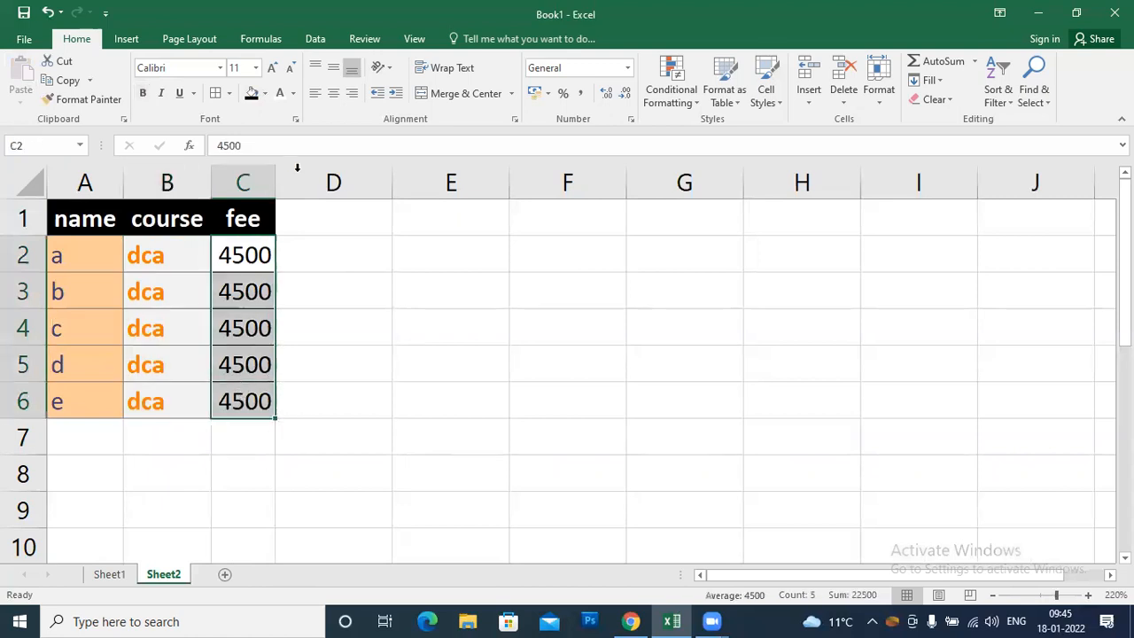
{"action": "left_click", "coordinate": [292, 93]}
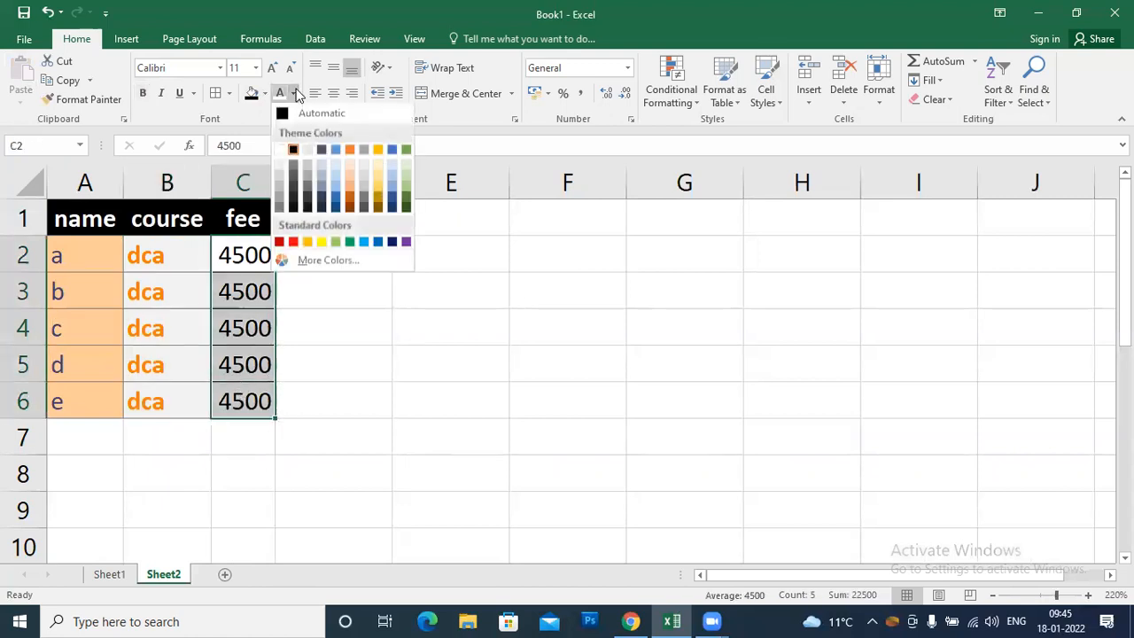
{"action": "left_click", "coordinate": [404, 195]}
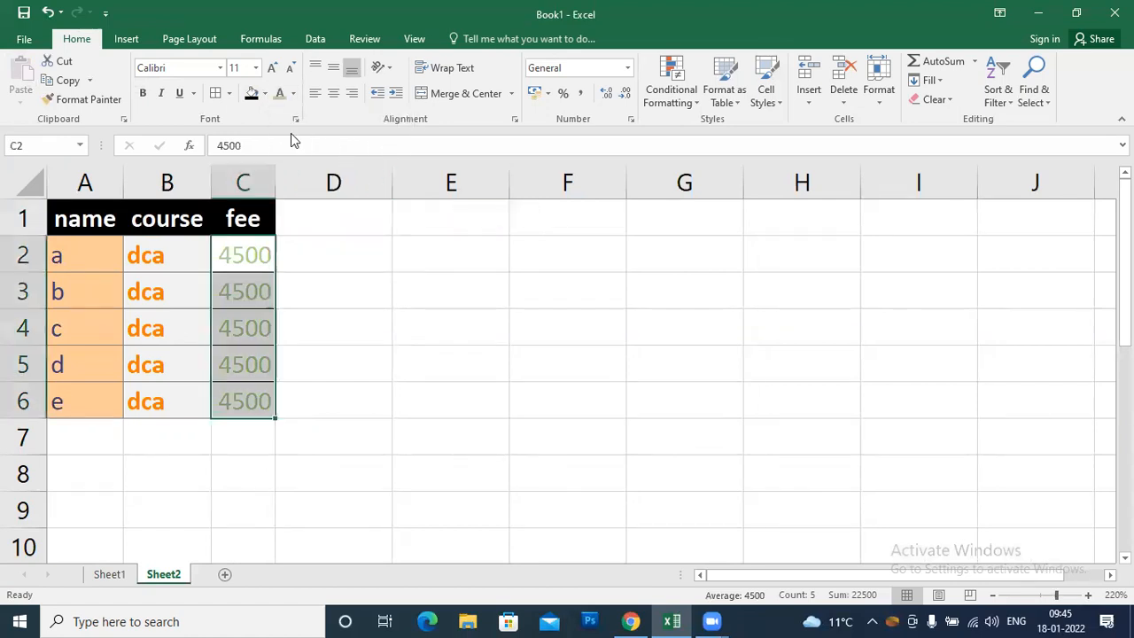
{"action": "left_click", "coordinate": [264, 93]}
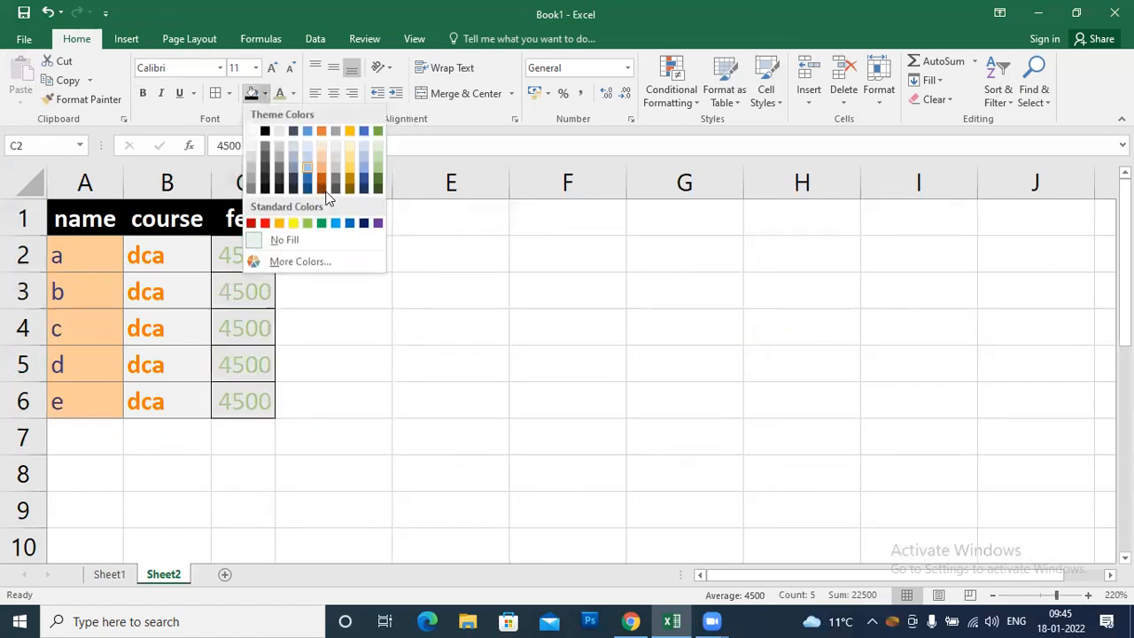
{"action": "left_click", "coordinate": [379, 227]}
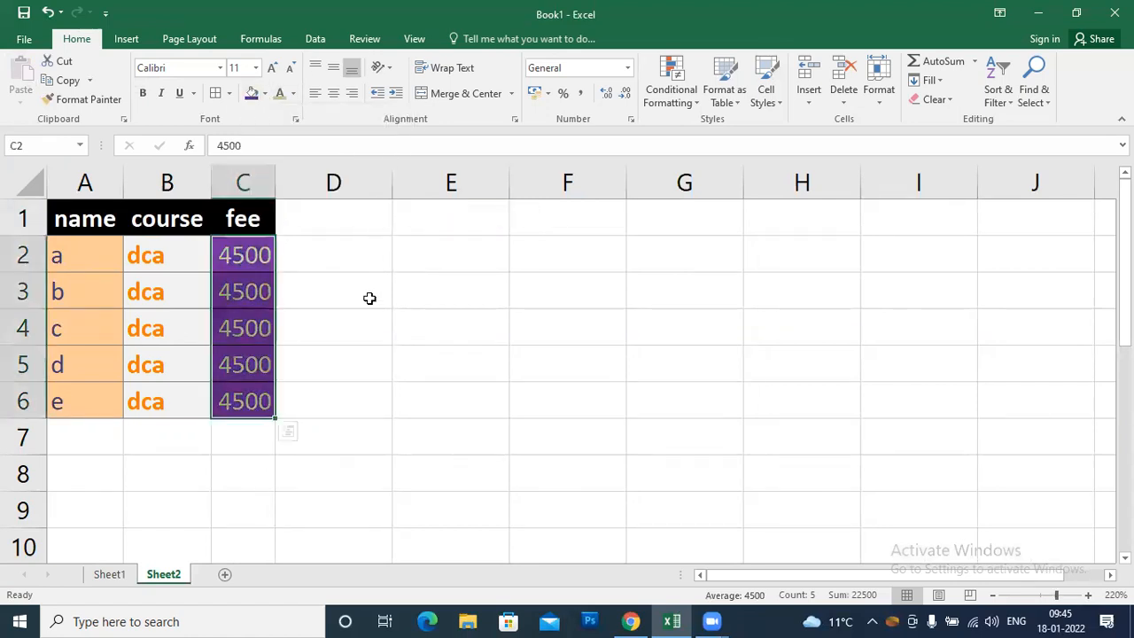
{"action": "left_click", "coordinate": [257, 440]}
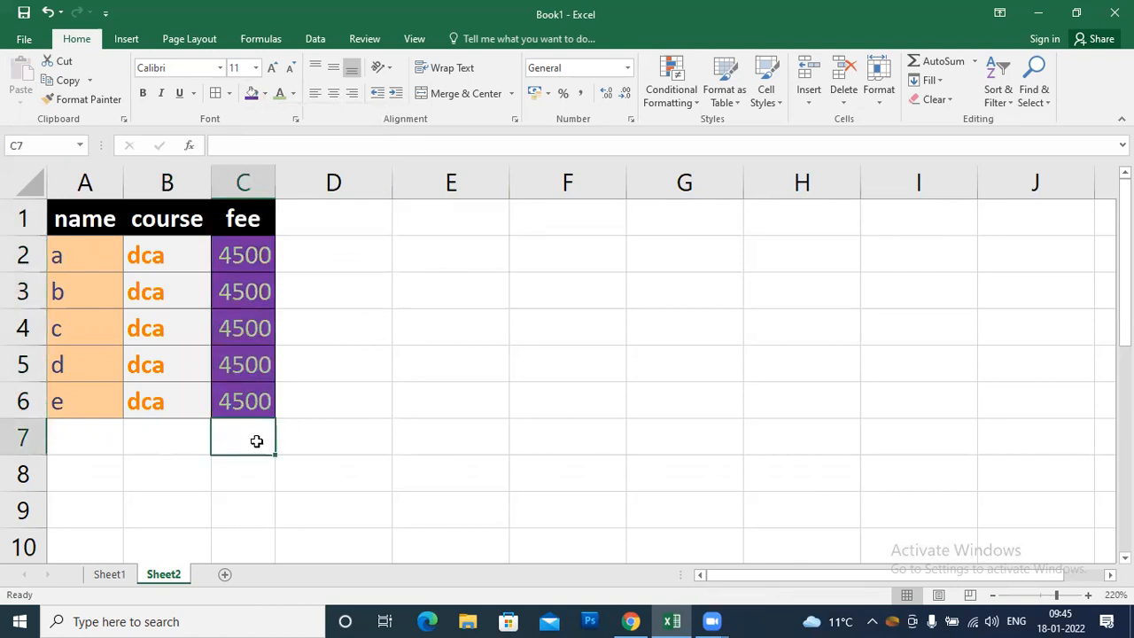
Step: Clear the course entry in B4, leaving the cell blank
{"action": "left_click", "coordinate": [178, 332]}
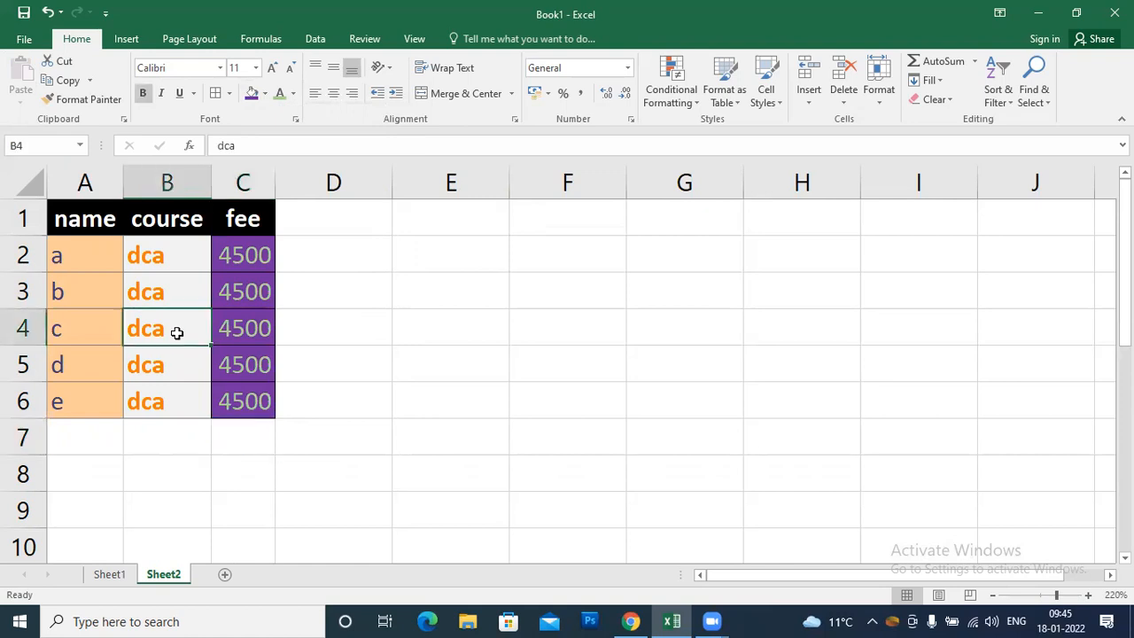
{"action": "key", "text": "Delete"}
{"action": "left_click", "coordinate": [477, 415]}
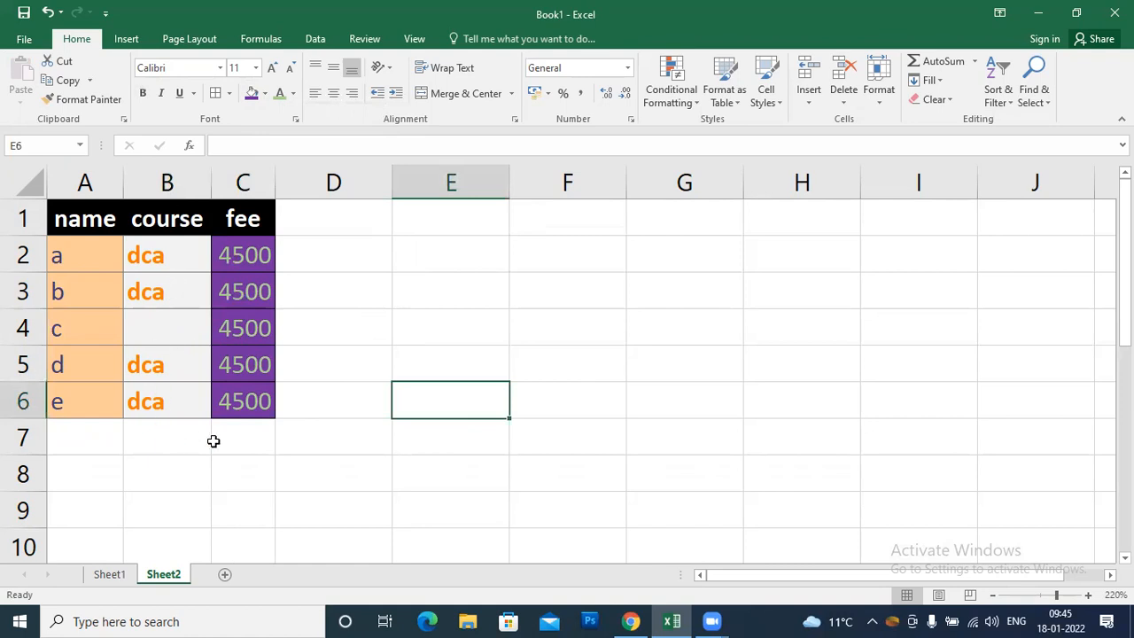
Step: Total the fees C2:C6 in cell C7 with a SUM formula
{"action": "left_click", "coordinate": [229, 436]}
{"action": "type", "text": "=s"}
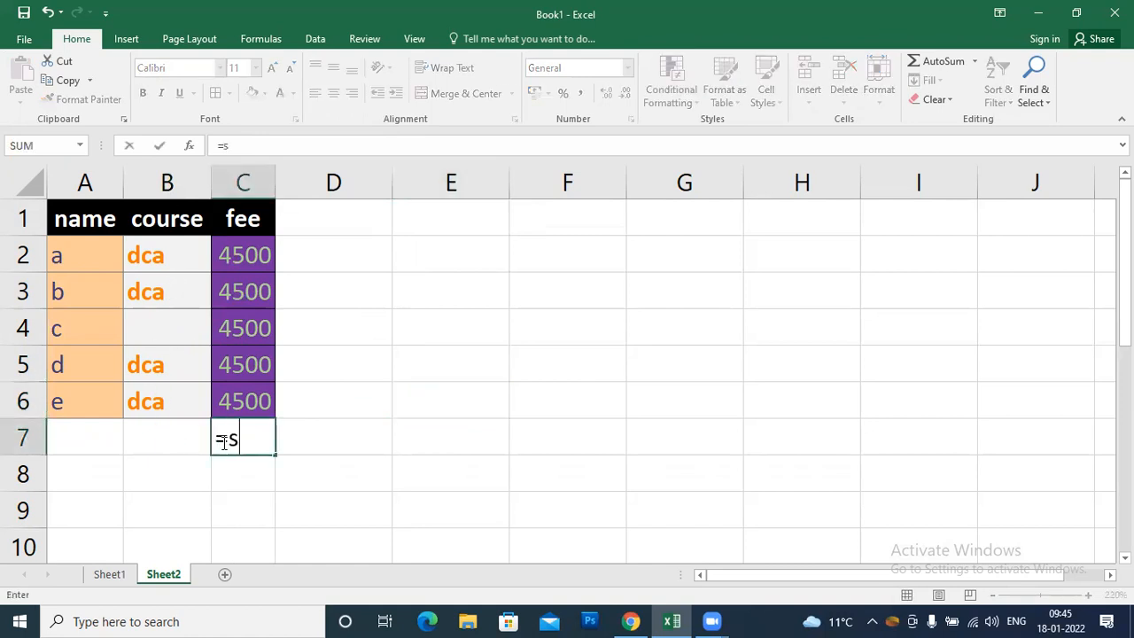
{"action": "type", "text": "um*"}
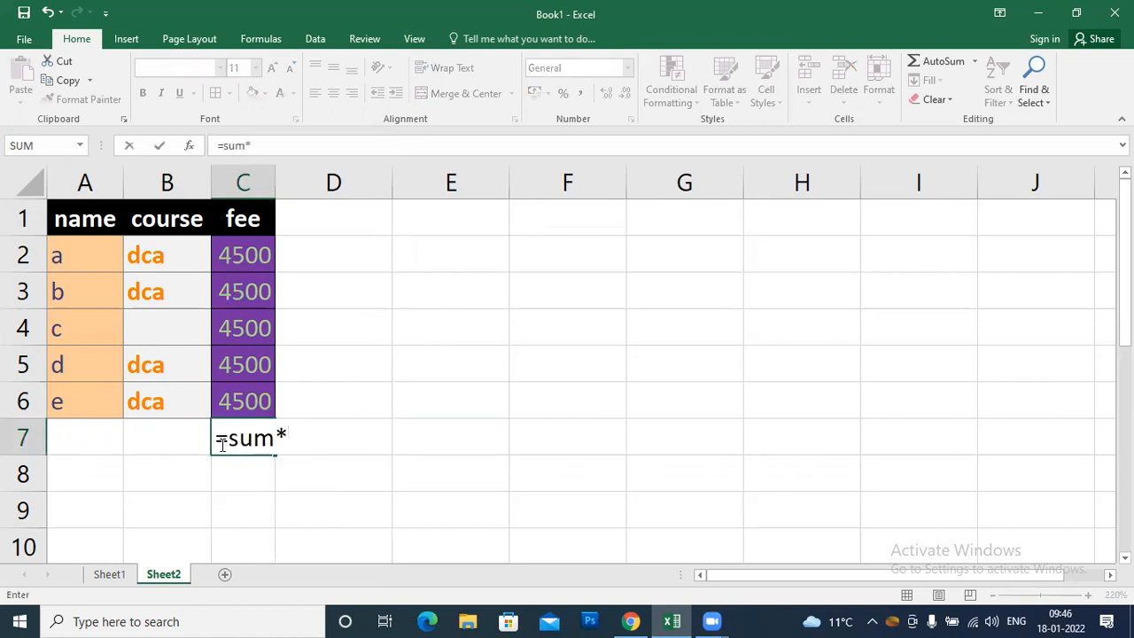
{"action": "key", "text": "BackSpace"}
{"action": "type", "text": "("}
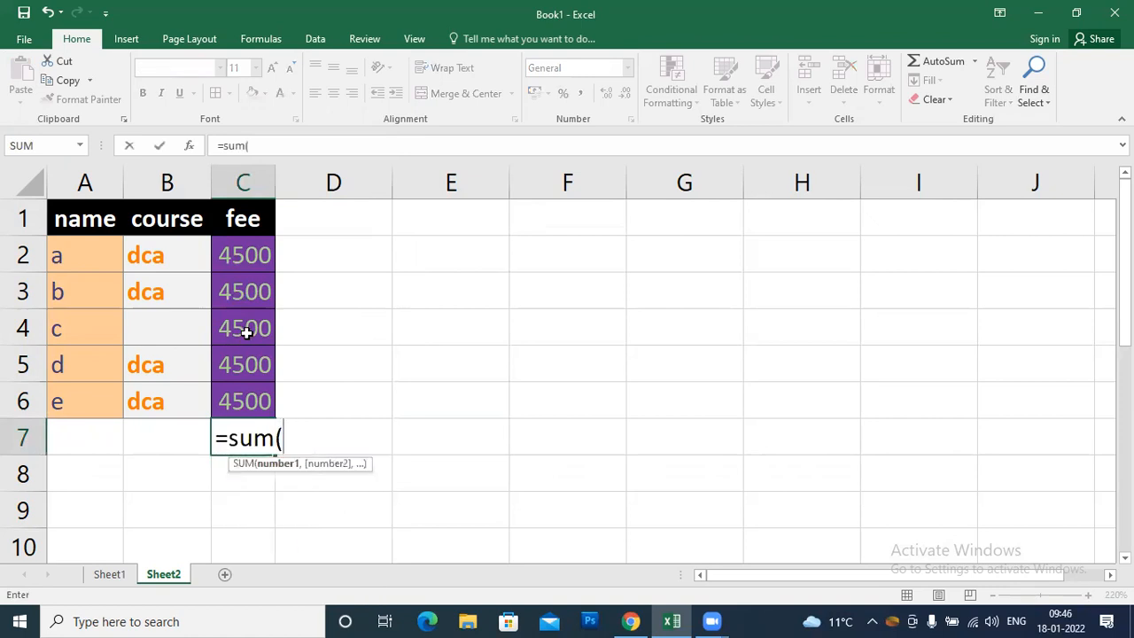
{"action": "left_click_drag", "start_coordinate": [232, 255], "coordinate": [243, 396]}
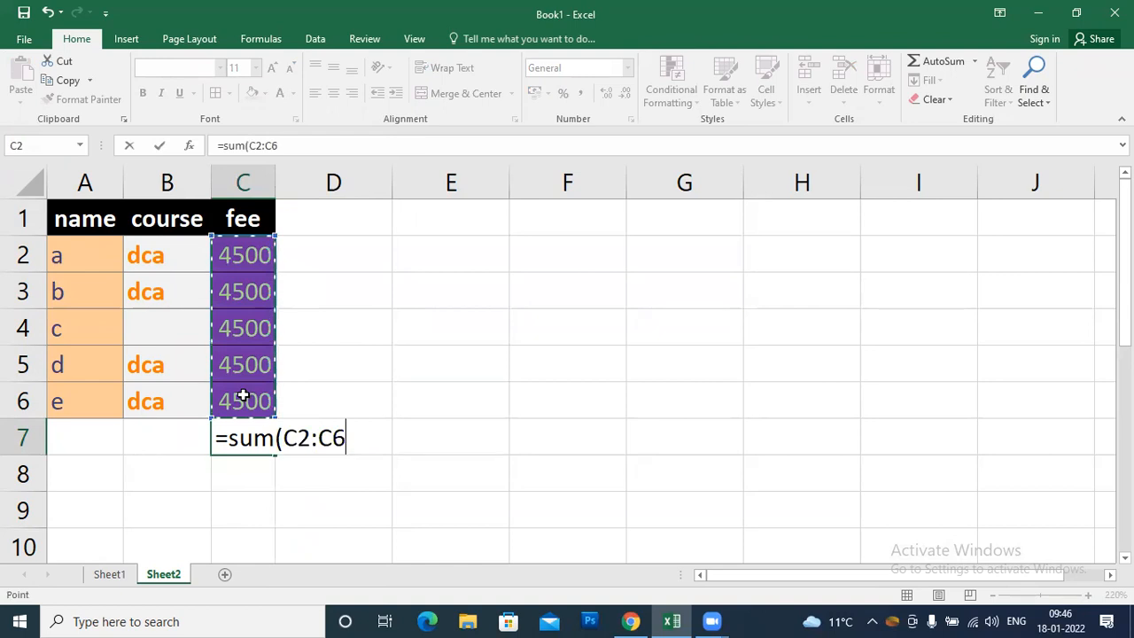
{"action": "key", "text": "Return"}
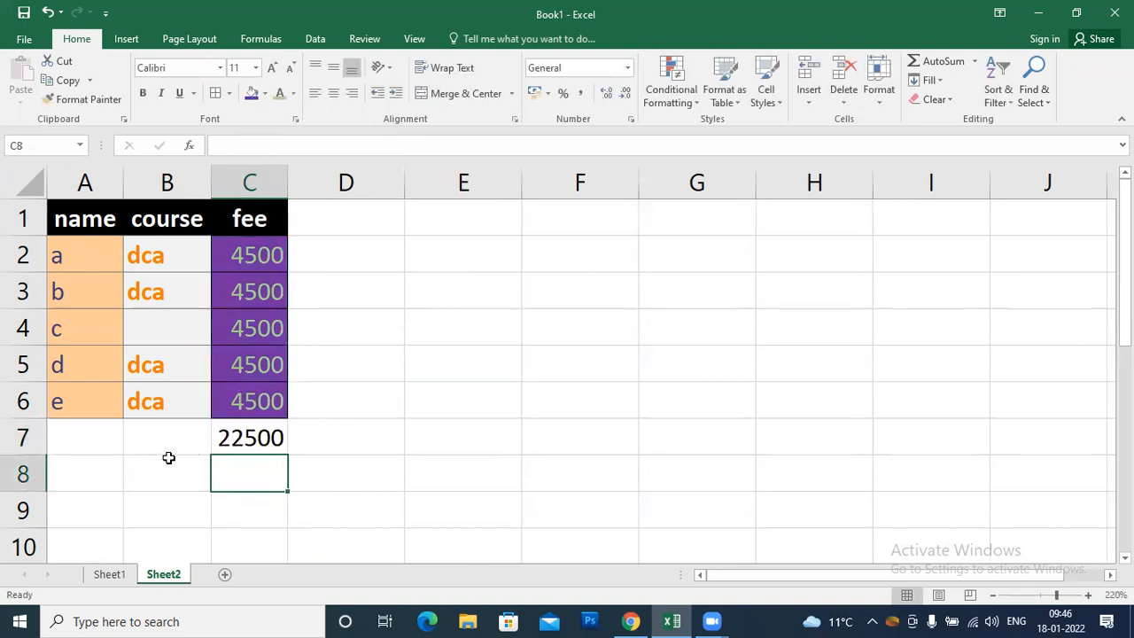
Step: Copy the whole table A1:C7 and paste it normally at E1
{"action": "left_click_drag", "start_coordinate": [58, 219], "coordinate": [257, 437]}
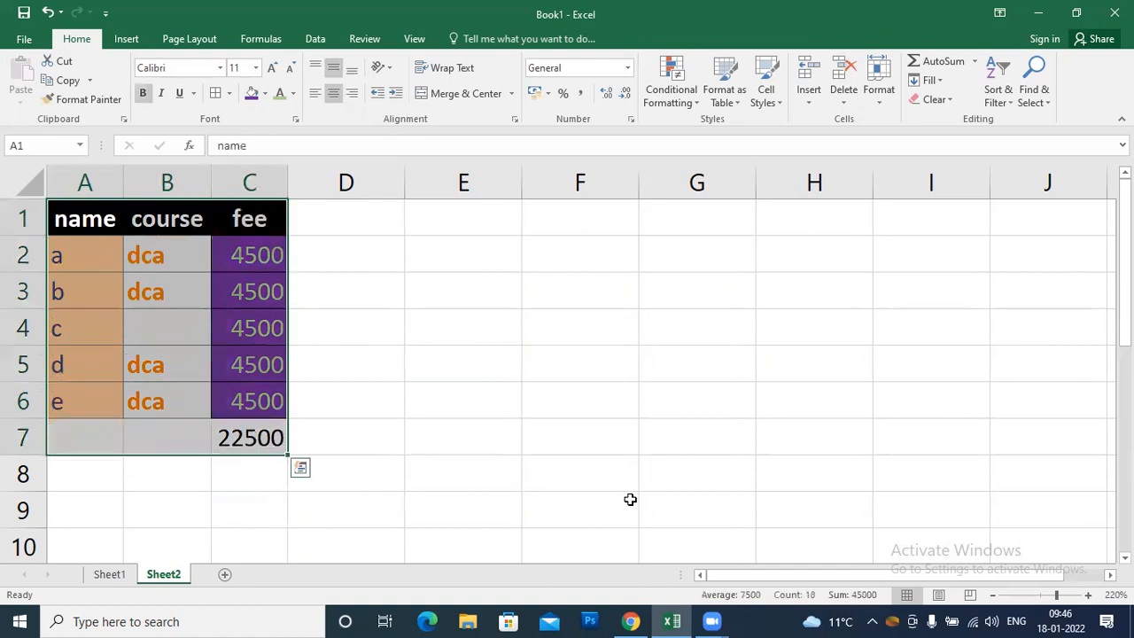
{"action": "key", "text": "ctrl+c"}
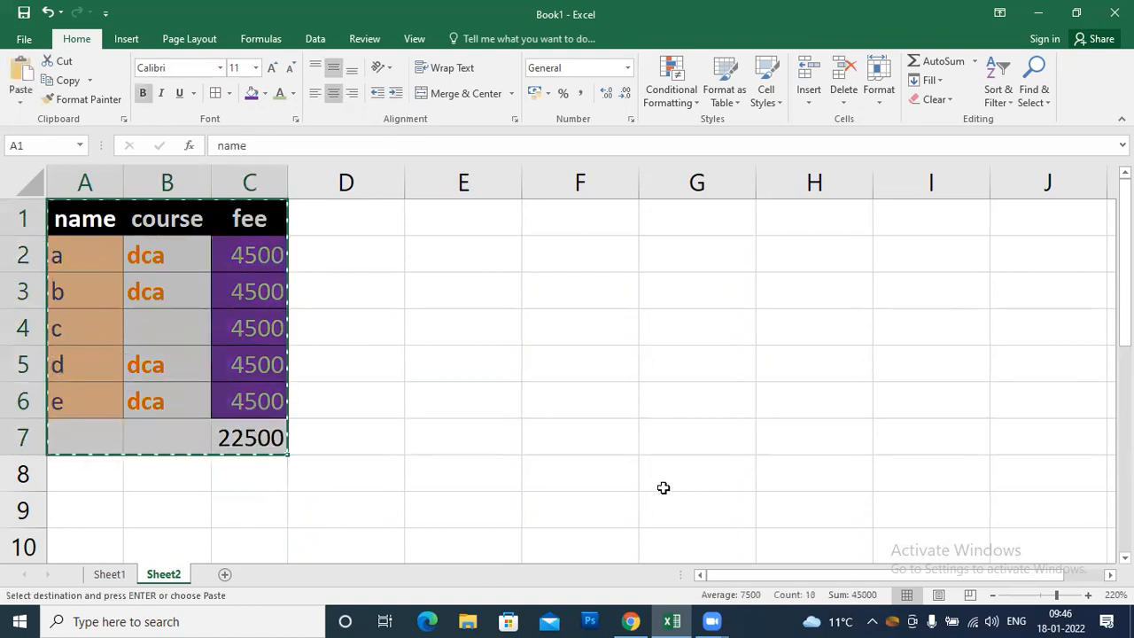
{"action": "left_click", "coordinate": [465, 227]}
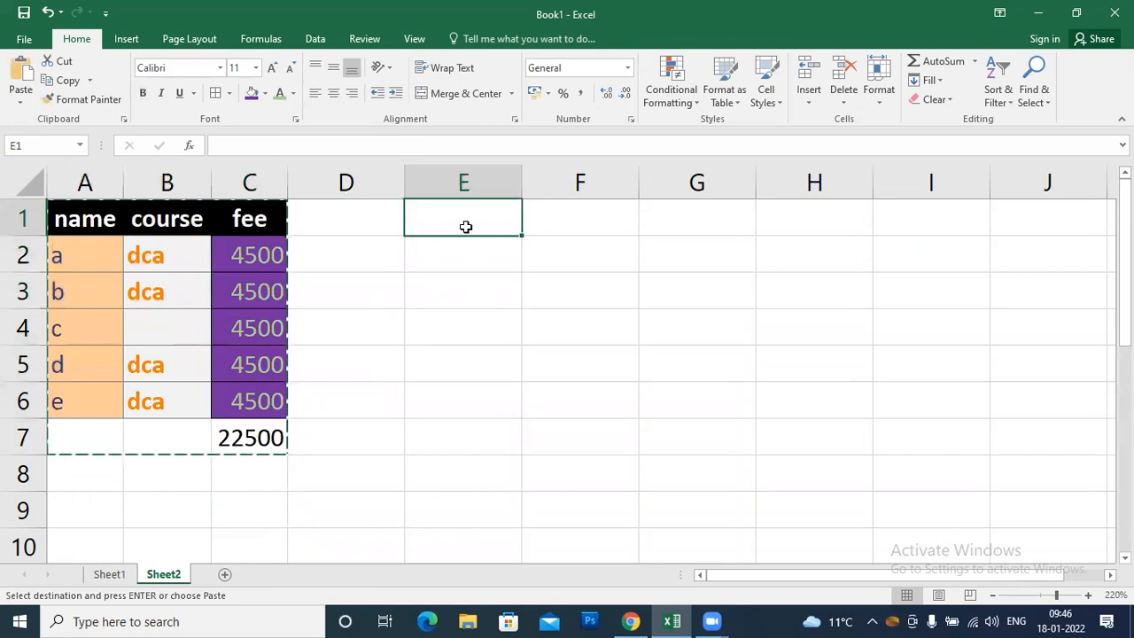
{"action": "key", "text": "ctrl+v"}
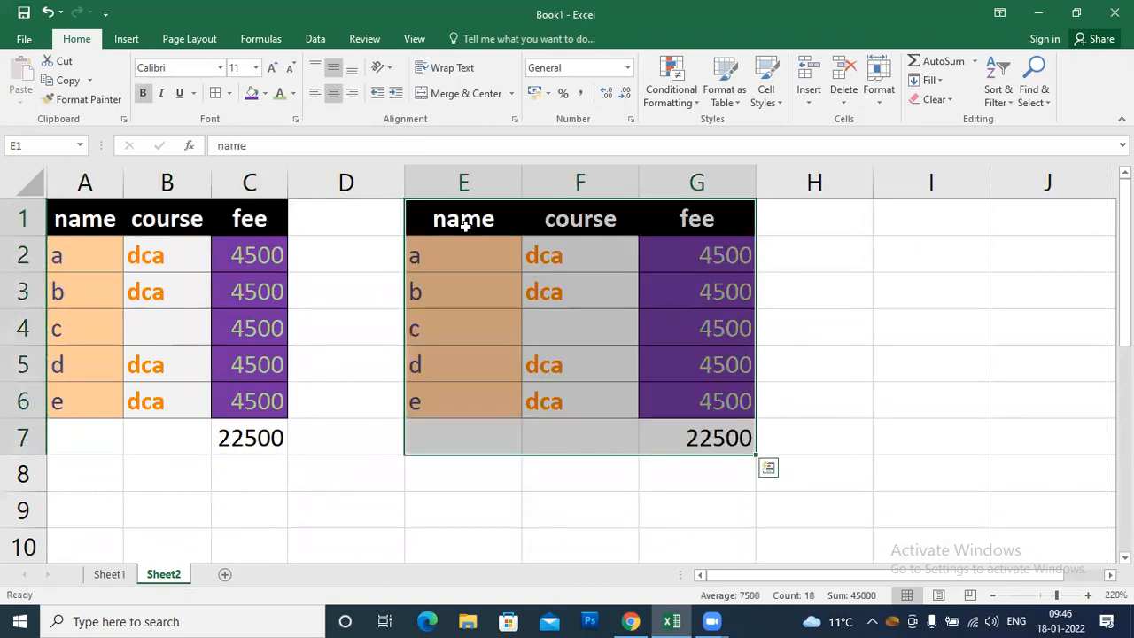
{"action": "left_click", "coordinate": [509, 521]}
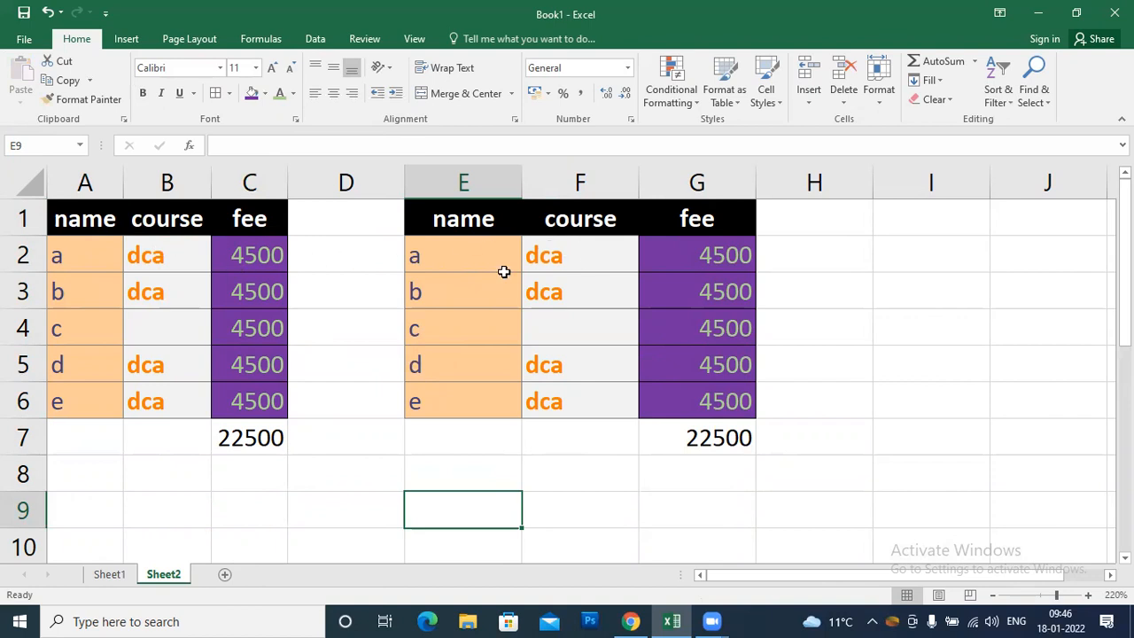
Step: Inspect the formula behind the pasted fee total in G7
{"action": "left_click", "coordinate": [711, 438]}
{"action": "double_click", "coordinate": [712, 437]}
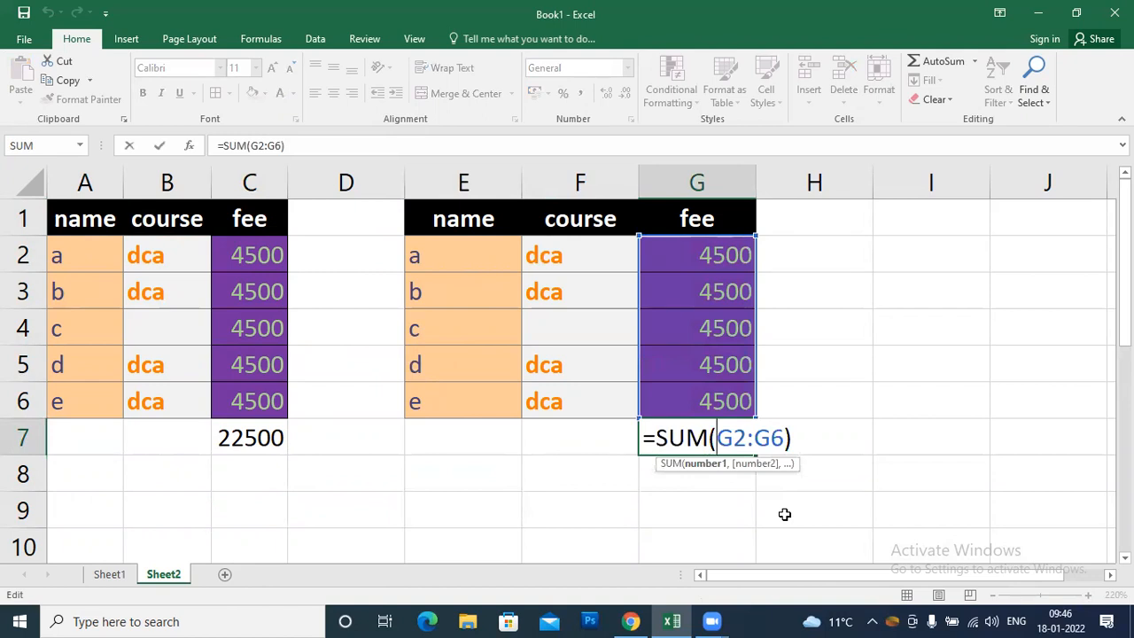
{"action": "key", "text": "Return"}
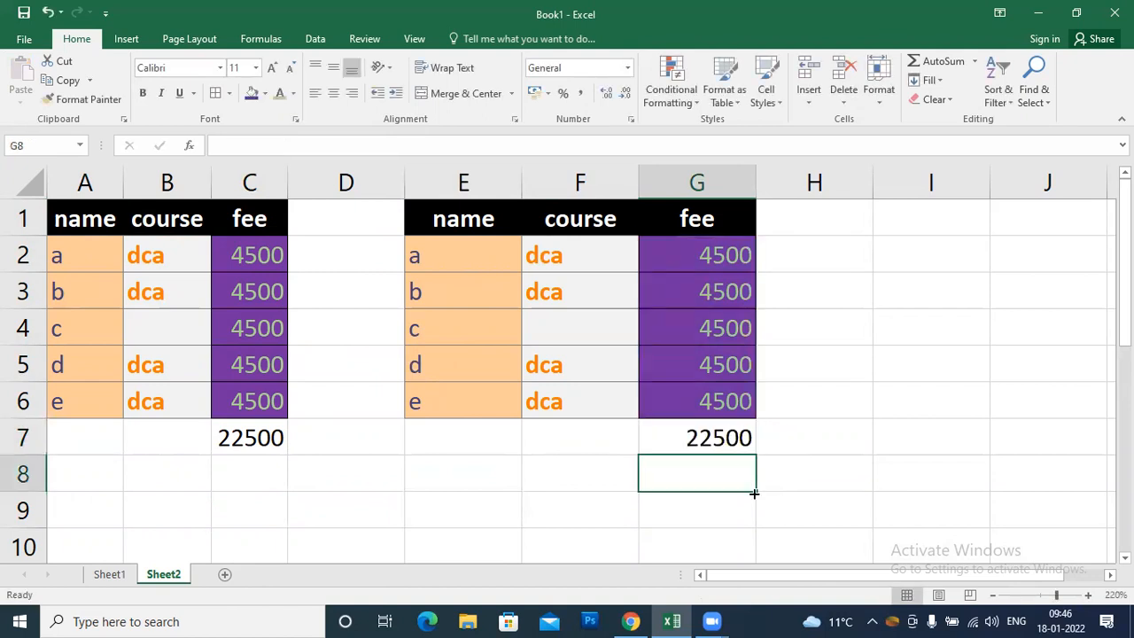
Step: Clear all contents and formatting from the pasted table in E1:G7
{"action": "left_click_drag", "start_coordinate": [443, 209], "coordinate": [726, 443]}
{"action": "left_click", "coordinate": [934, 99]}
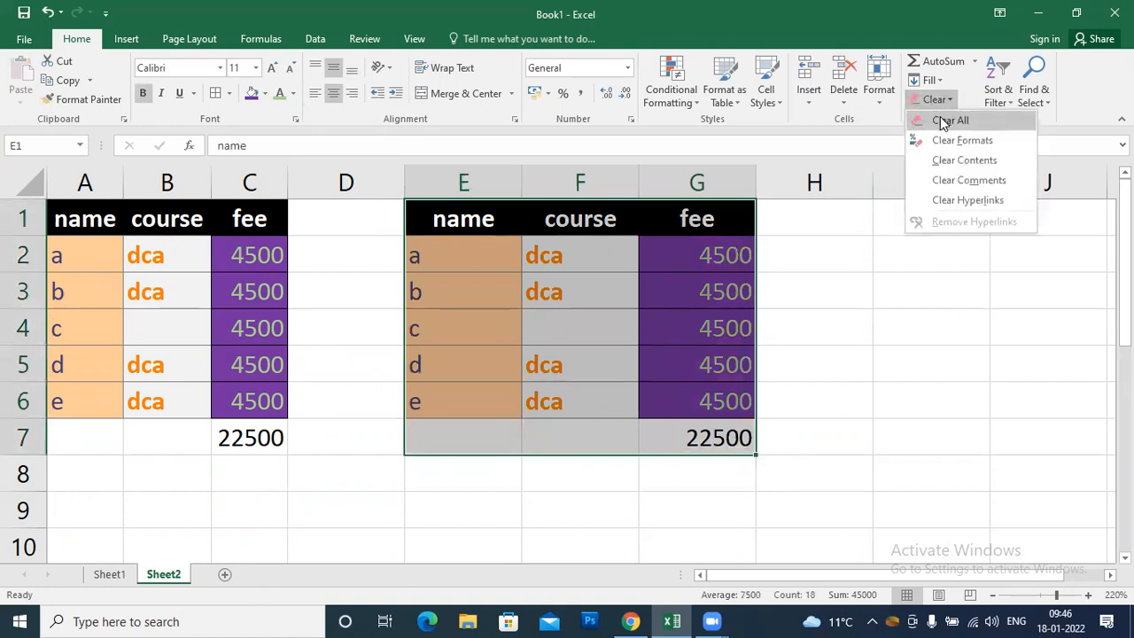
{"action": "left_click", "coordinate": [944, 121]}
{"action": "left_click", "coordinate": [683, 293]}
{"action": "left_click", "coordinate": [478, 216]}
Step: Copy the table A1:C7 and paste only its values at E1 with Paste Special
{"action": "left_click_drag", "start_coordinate": [68, 218], "coordinate": [266, 441]}
{"action": "key", "text": "ctrl+c"}
{"action": "left_click", "coordinate": [449, 221]}
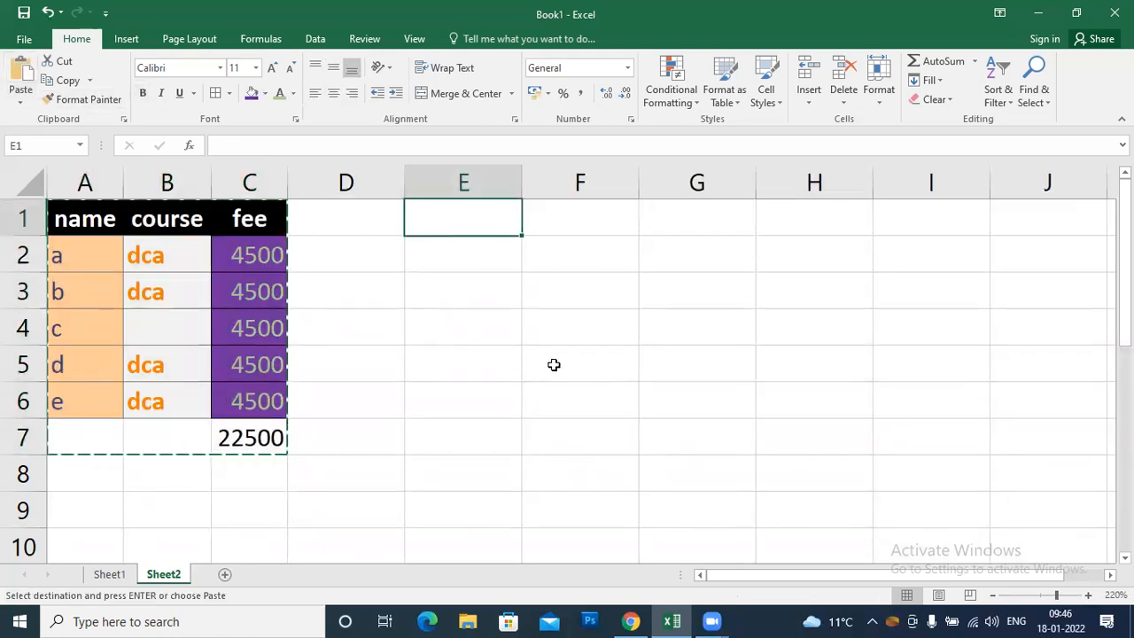
{"action": "key", "text": "ctrl+alt+v"}
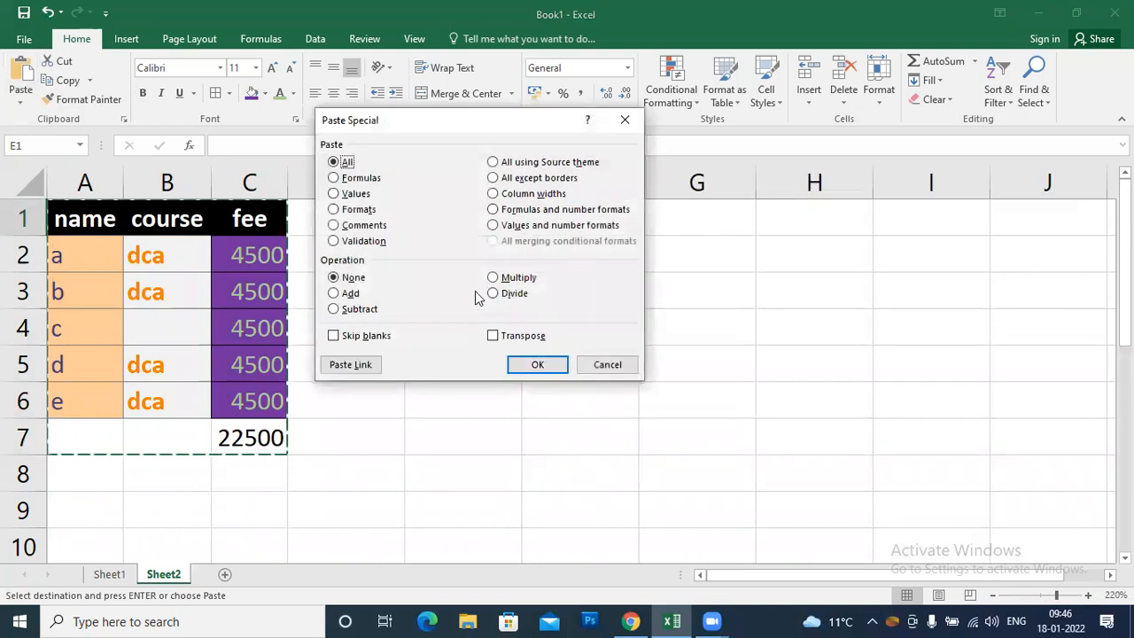
{"action": "left_click", "coordinate": [349, 194]}
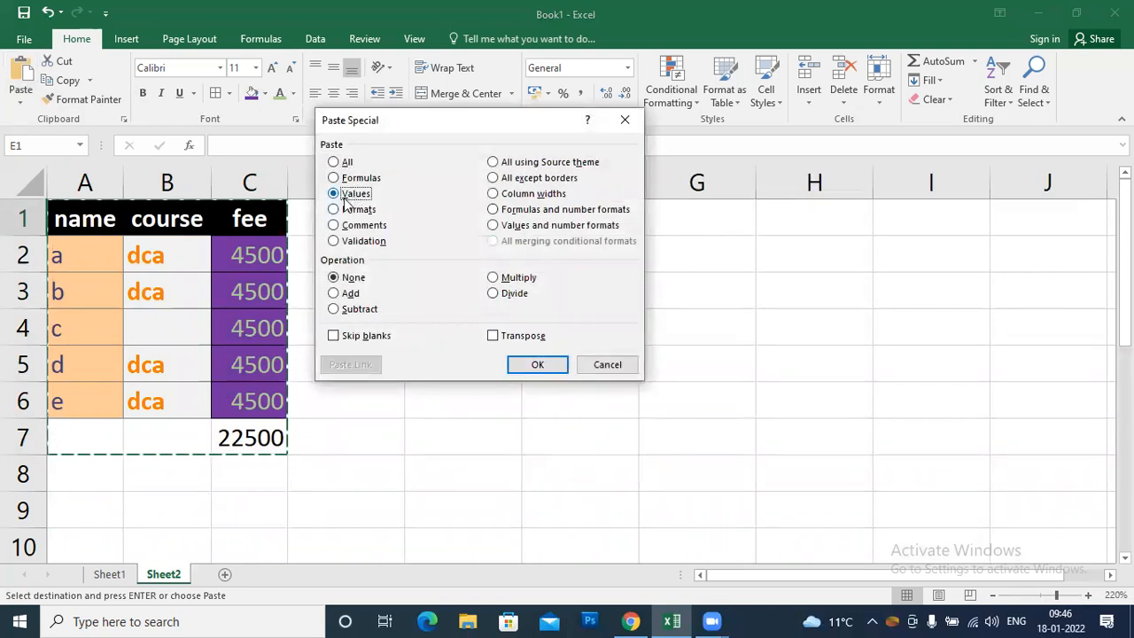
{"action": "left_click", "coordinate": [542, 364]}
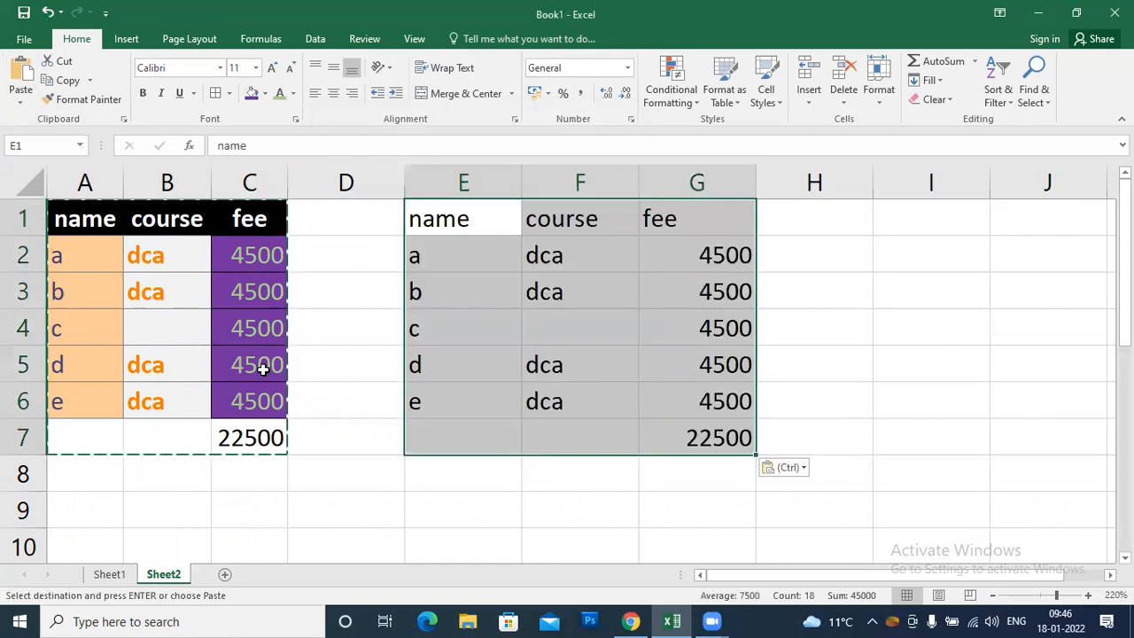
Step: Check whether the pasted total in G7 holds a formula or a plain value
{"action": "left_click", "coordinate": [307, 330]}
{"action": "double_click", "coordinate": [695, 436]}
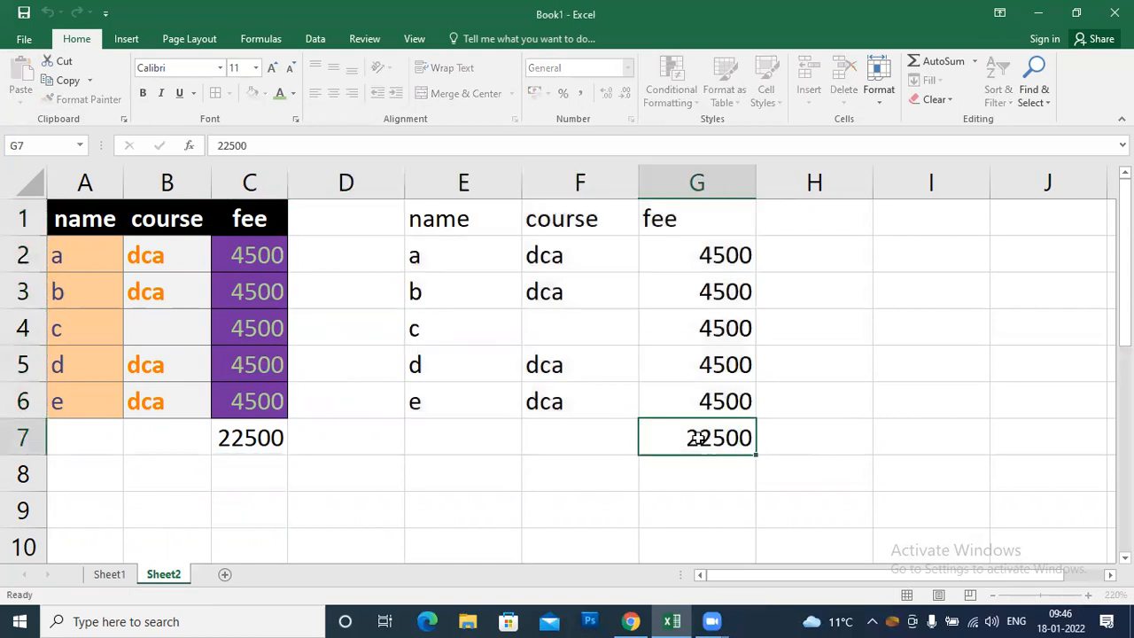
{"action": "left_click", "coordinate": [772, 432]}
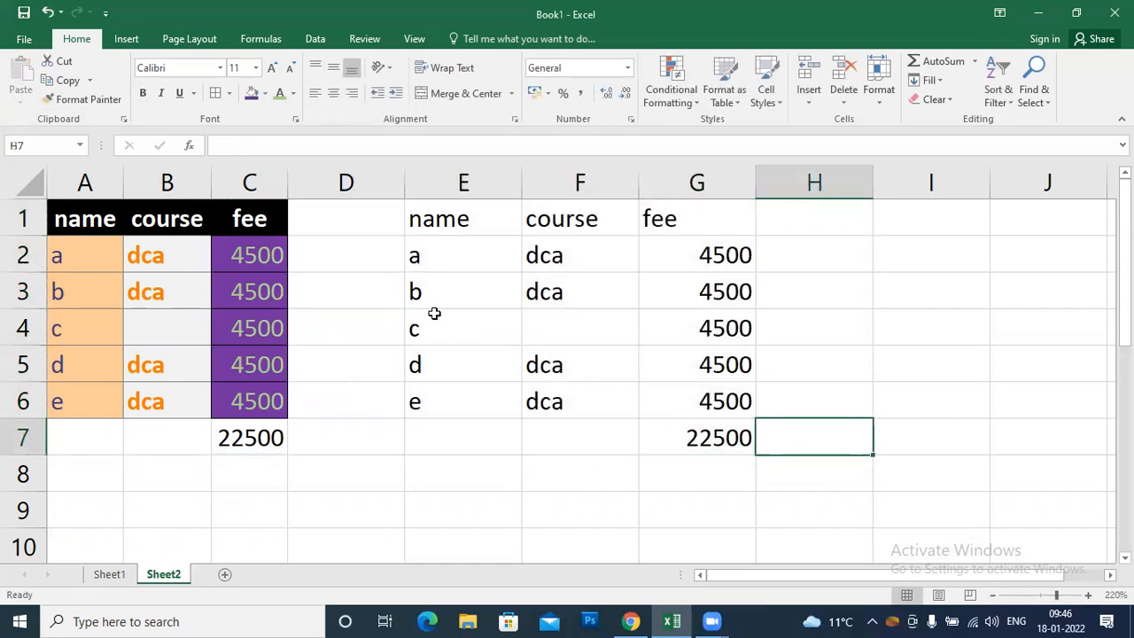
Step: Delete the pasted values from E1:G7
{"action": "left_click_drag", "start_coordinate": [412, 210], "coordinate": [691, 437]}
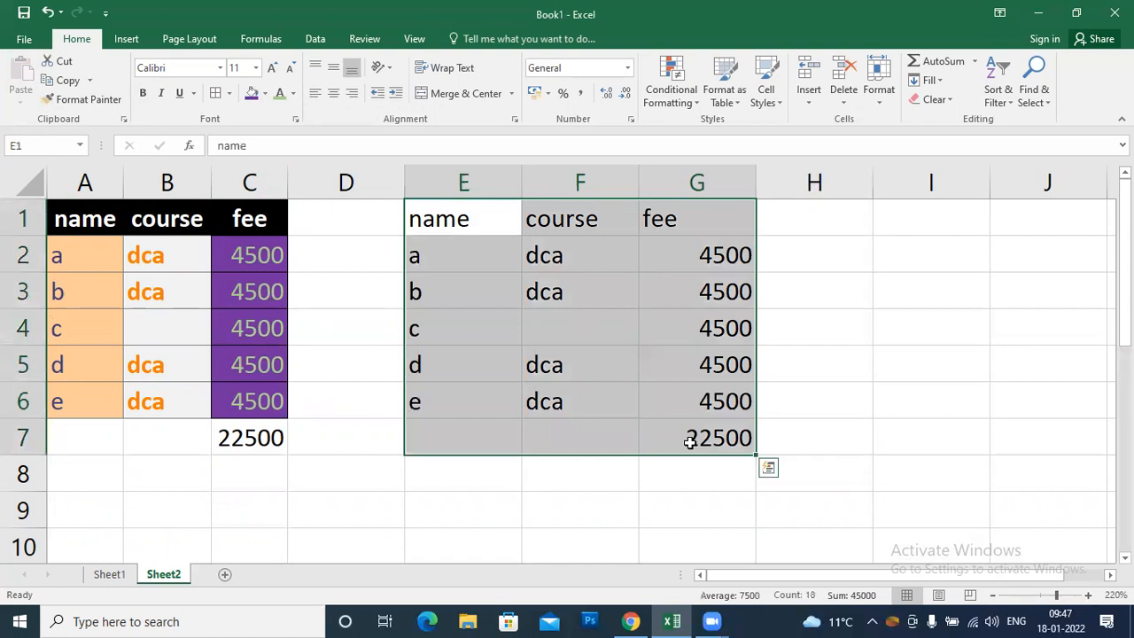
{"action": "key", "text": "Delete"}
{"action": "left_click", "coordinate": [461, 230]}
Step: Copy the table A1:C7 and paste only its formulas at E1 with Paste Special
{"action": "left_click_drag", "start_coordinate": [119, 221], "coordinate": [298, 435]}
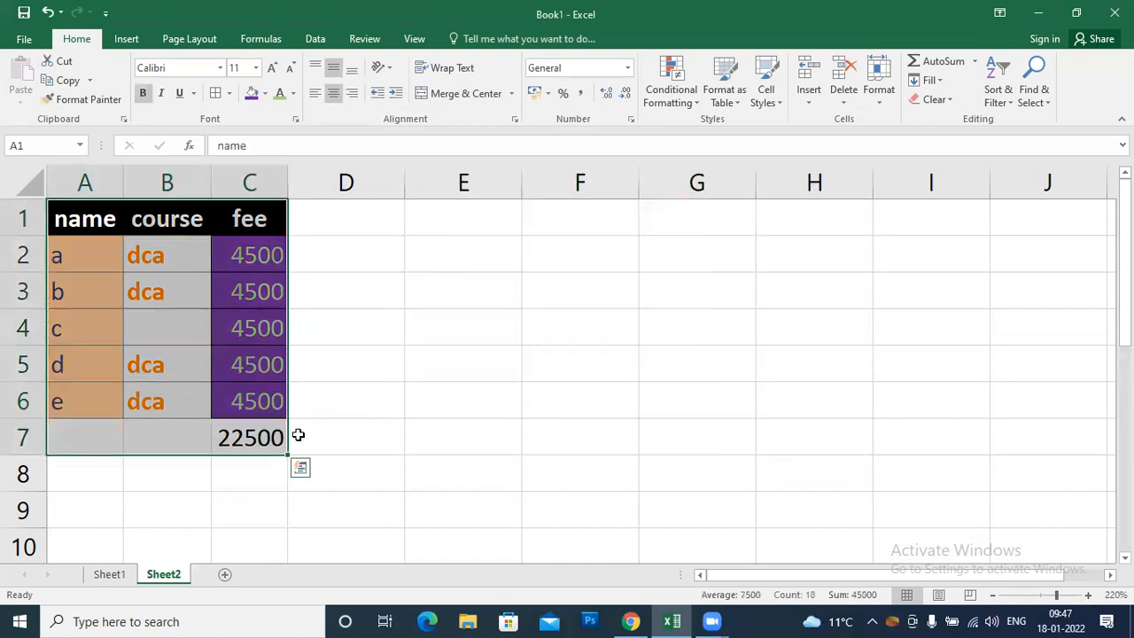
{"action": "key", "text": "ctrl+c"}
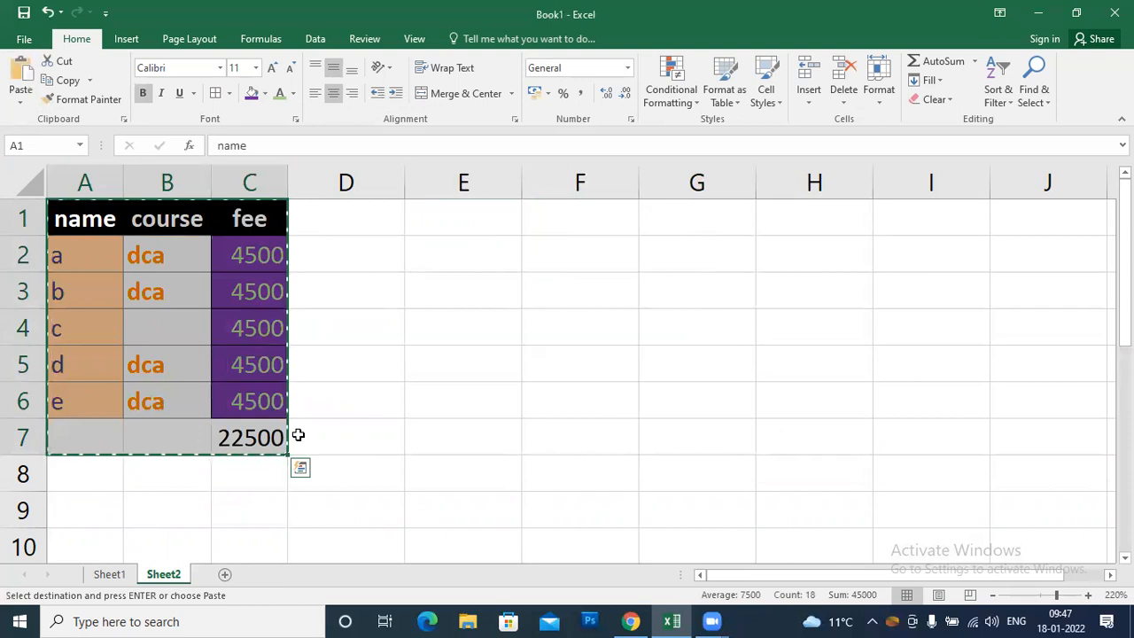
{"action": "left_click", "coordinate": [463, 206]}
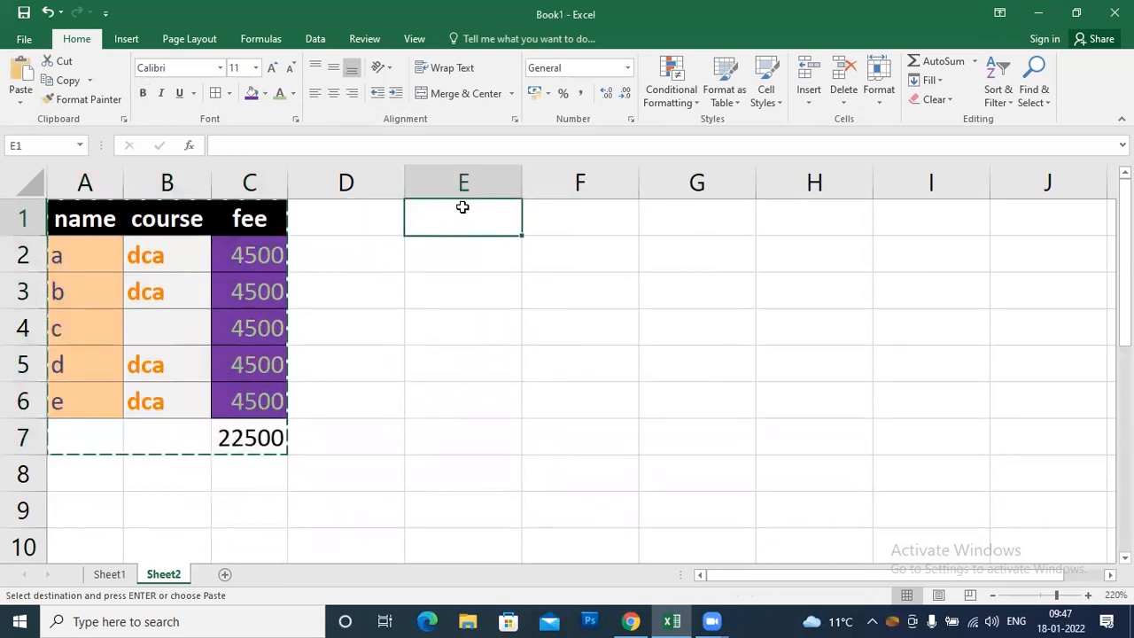
{"action": "key", "text": "ctrl+alt+v"}
{"action": "left_click", "coordinate": [335, 178]}
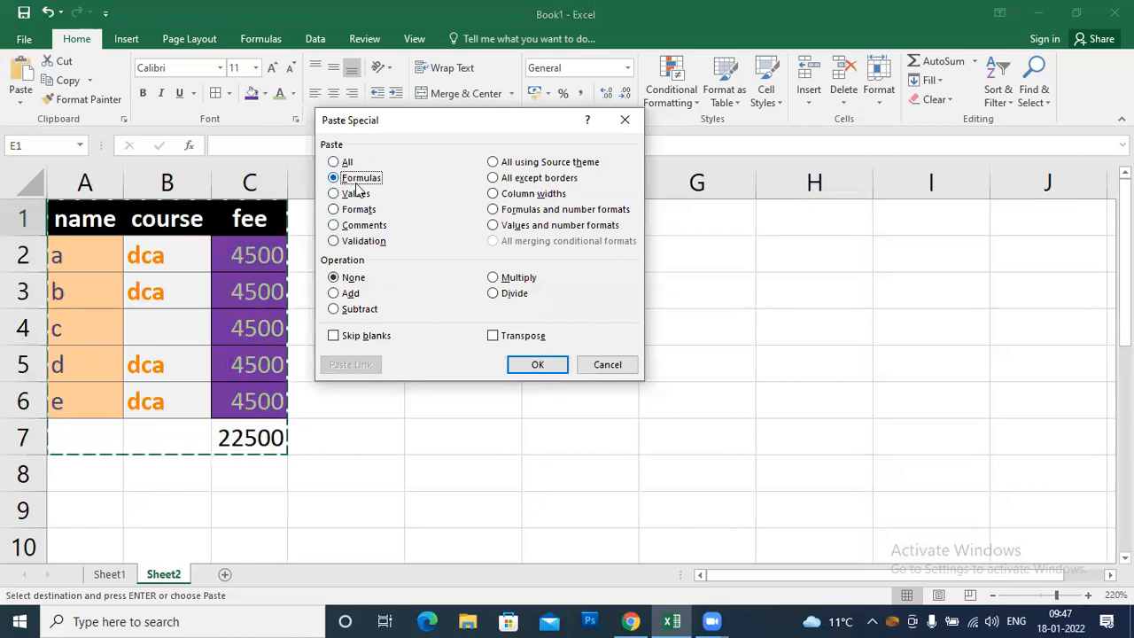
{"action": "left_click", "coordinate": [536, 365]}
Step: Inspect the formula in the pasted total G7 and undo the formulas-only paste
{"action": "double_click", "coordinate": [714, 438]}
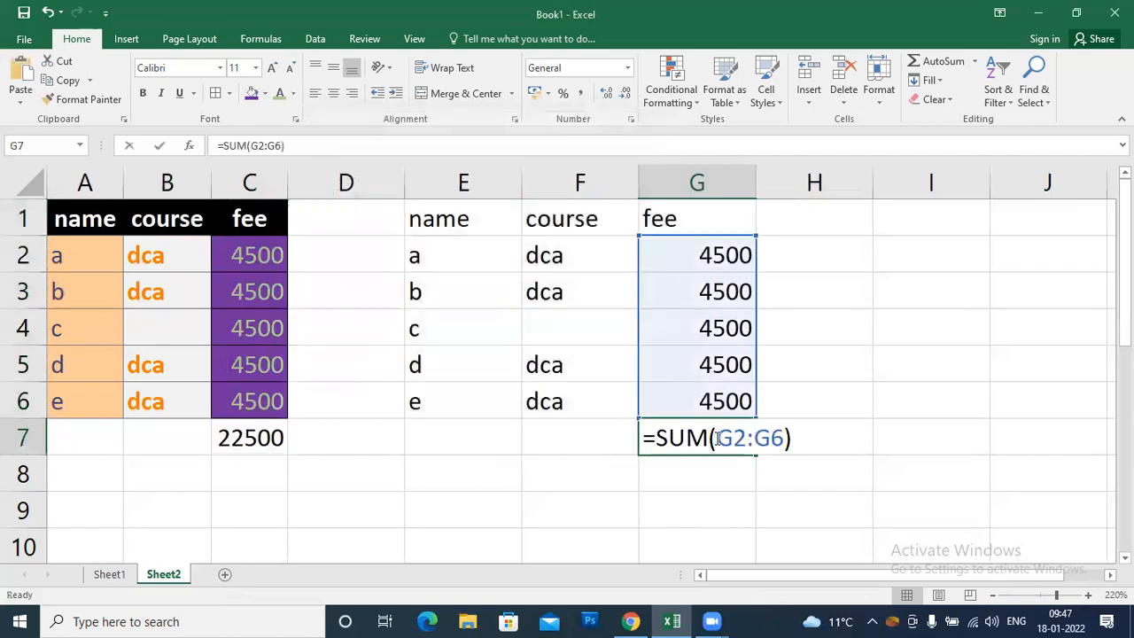
{"action": "key", "text": "Return"}
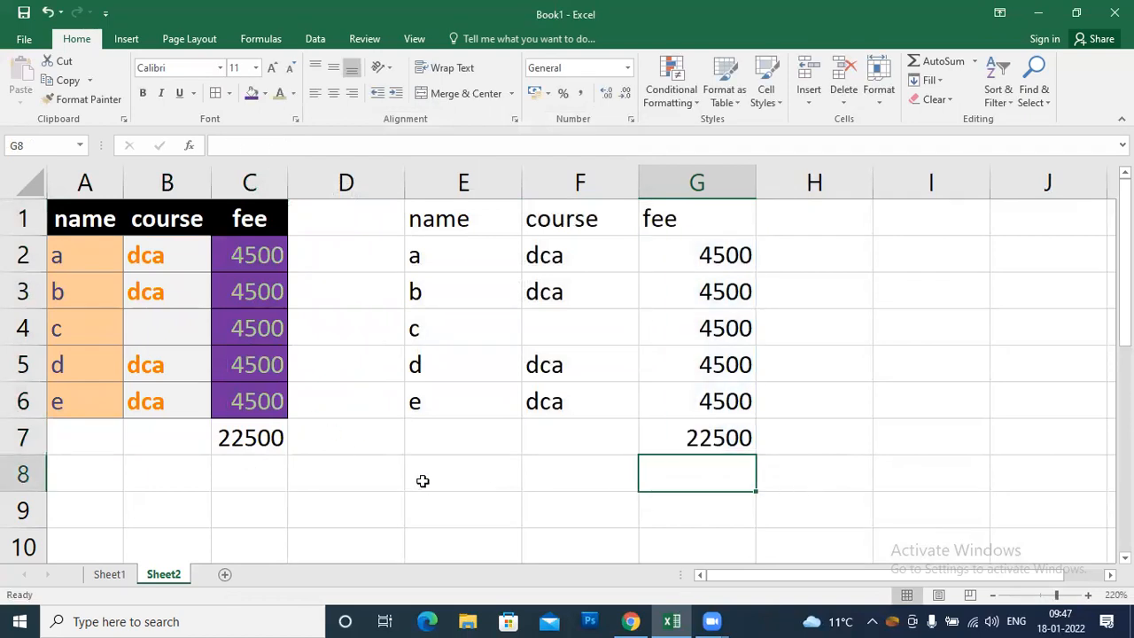
{"action": "key", "text": "ctrl+z"}
{"action": "key", "text": "ctrl+z"}
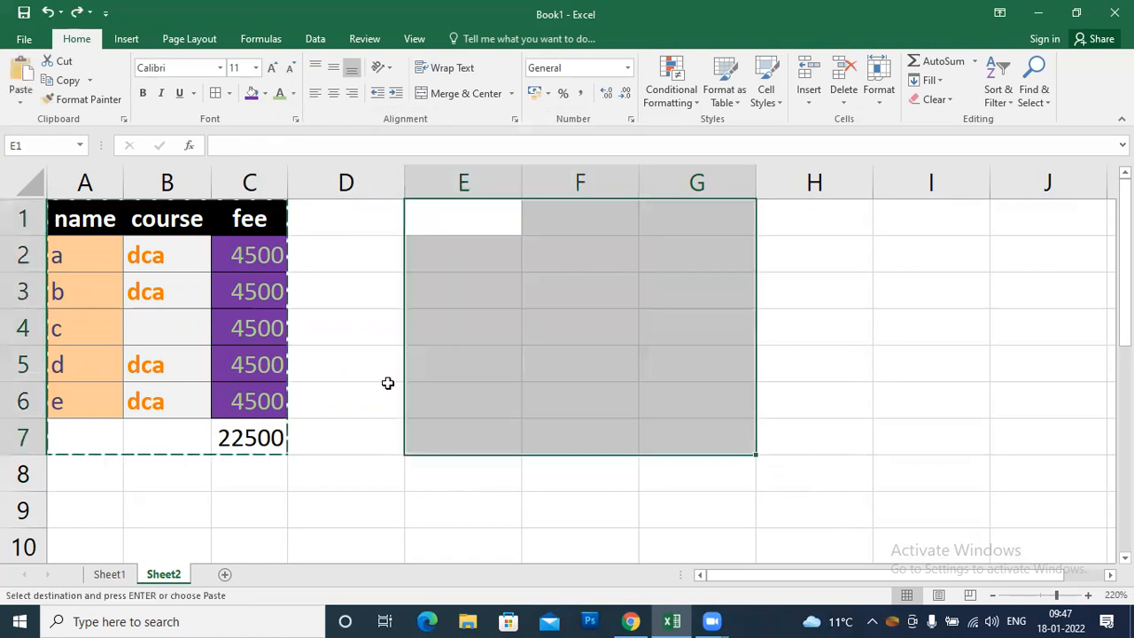
Step: Paste only the copied table's formats at E1 with Paste Special, and undo the paste
{"action": "left_click", "coordinate": [482, 223]}
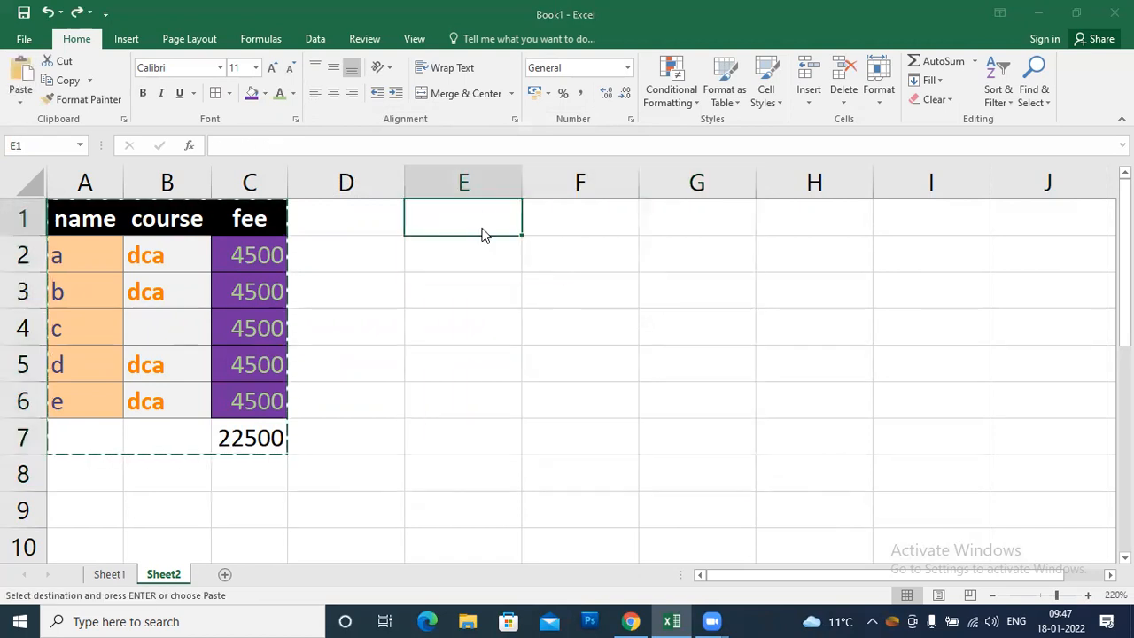
{"action": "key", "text": "ctrl+alt+v"}
{"action": "left_click", "coordinate": [351, 212]}
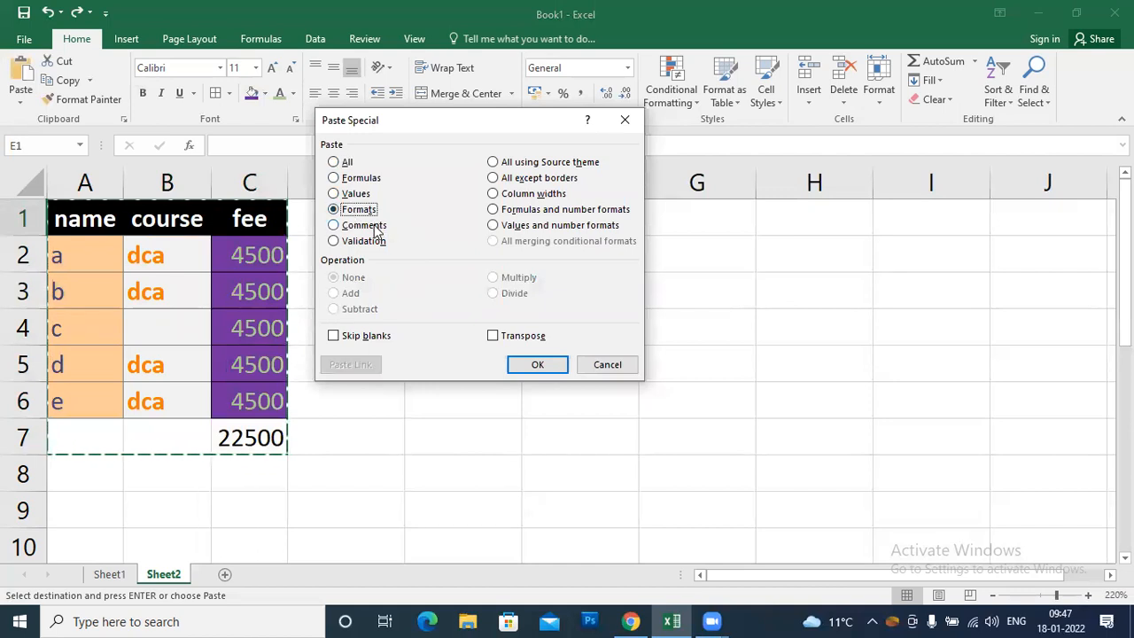
{"action": "left_click", "coordinate": [528, 363]}
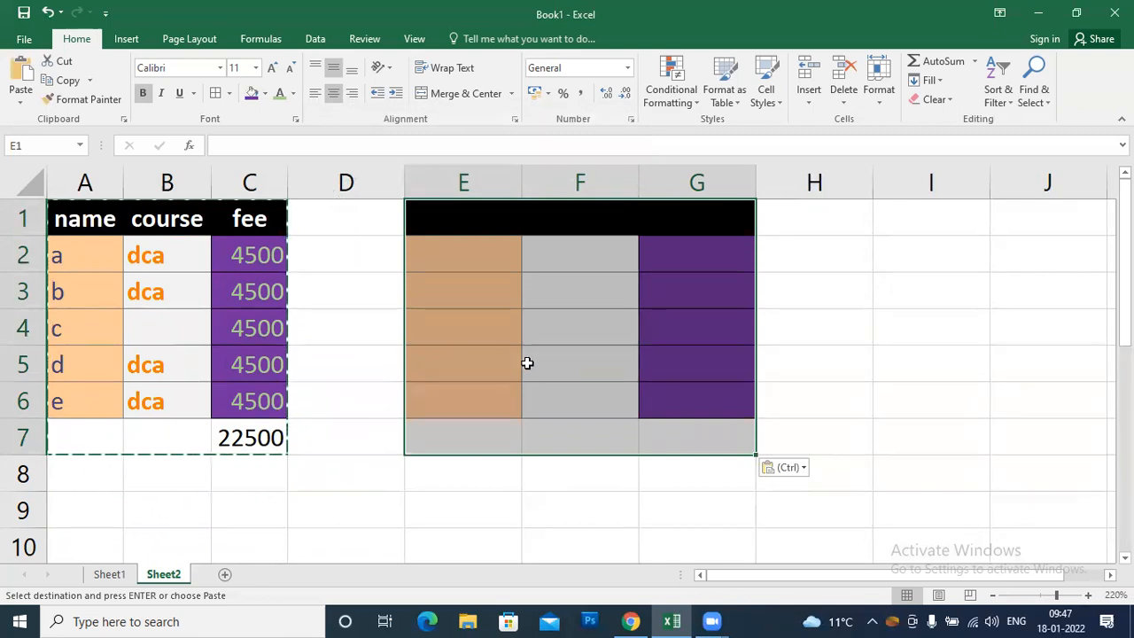
{"action": "key", "text": "ctrl+z"}
{"action": "left_click", "coordinate": [464, 223]}
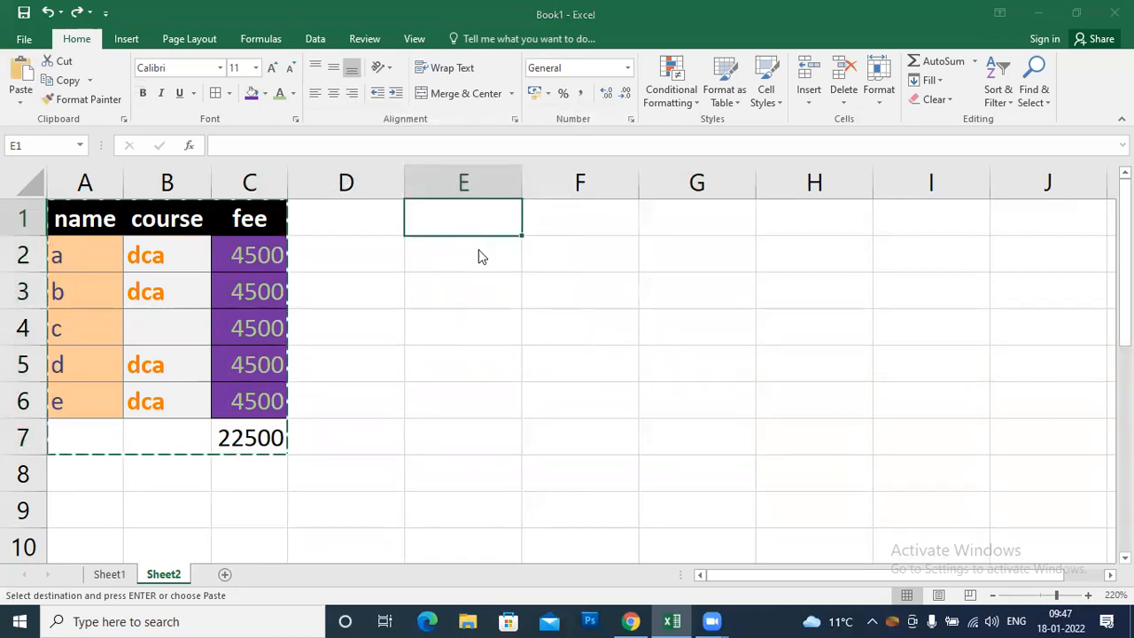
{"action": "key", "text": "ctrl+alt+v"}
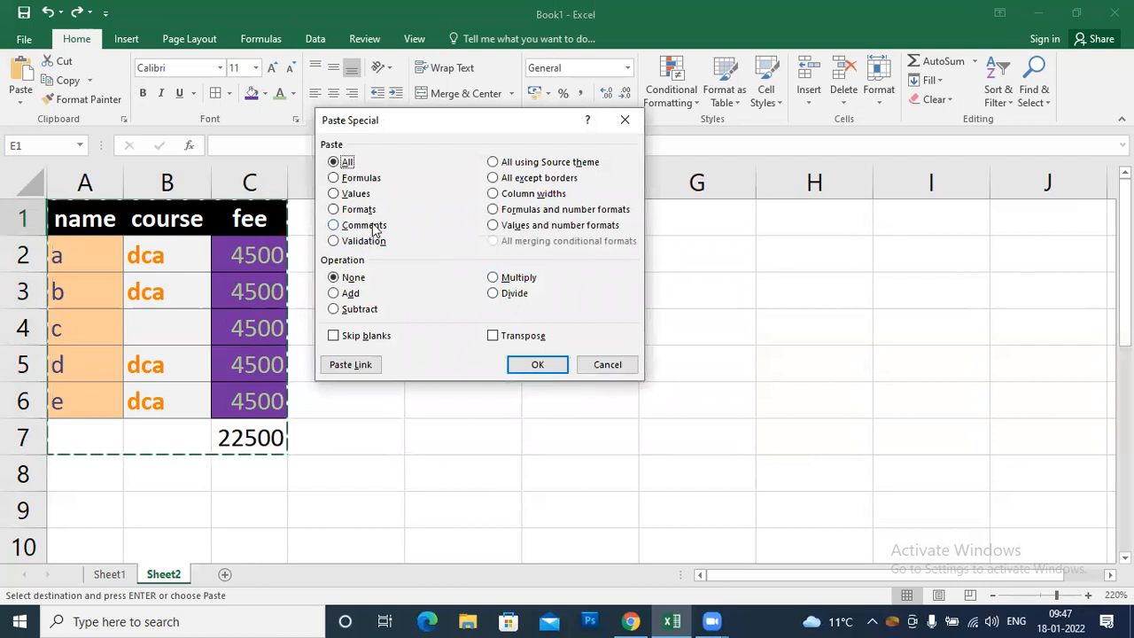
{"action": "left_click", "coordinate": [607, 364]}
{"action": "left_click", "coordinate": [384, 331]}
{"action": "left_click", "coordinate": [377, 287]}
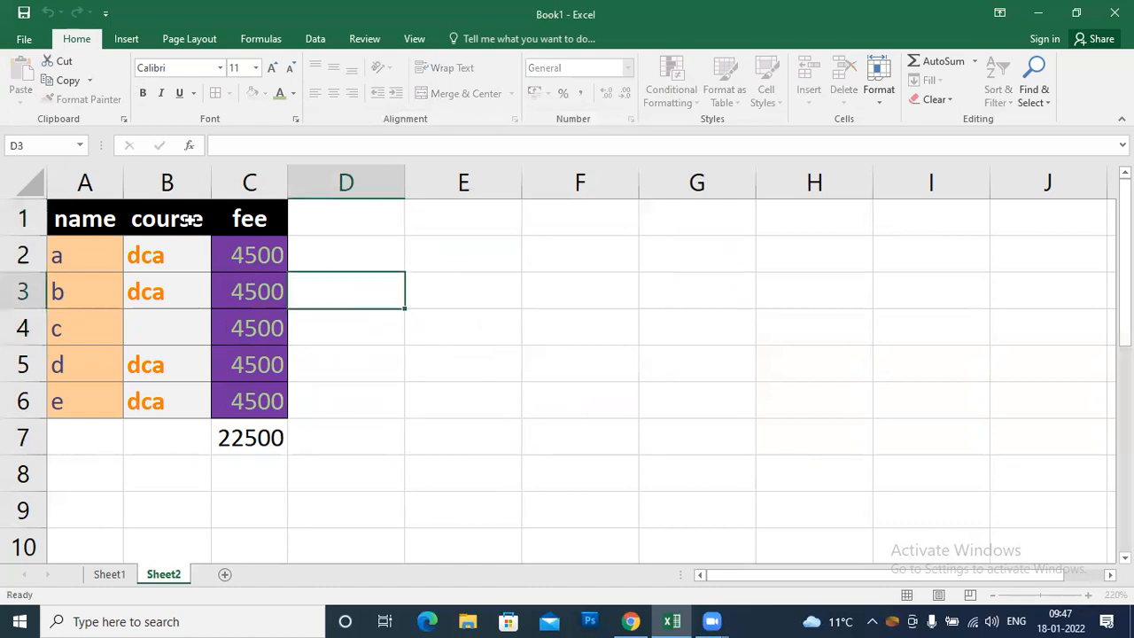
Step: Add a comment reading "name od student" to the name header in A1
{"action": "left_click", "coordinate": [78, 215]}
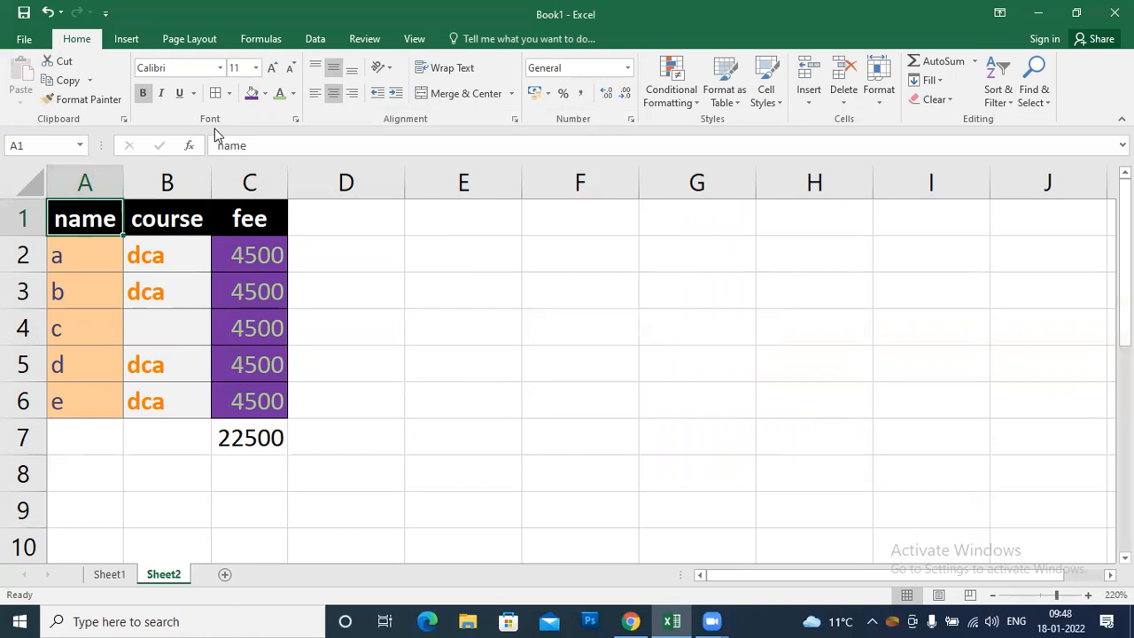
{"action": "left_click", "coordinate": [364, 38]}
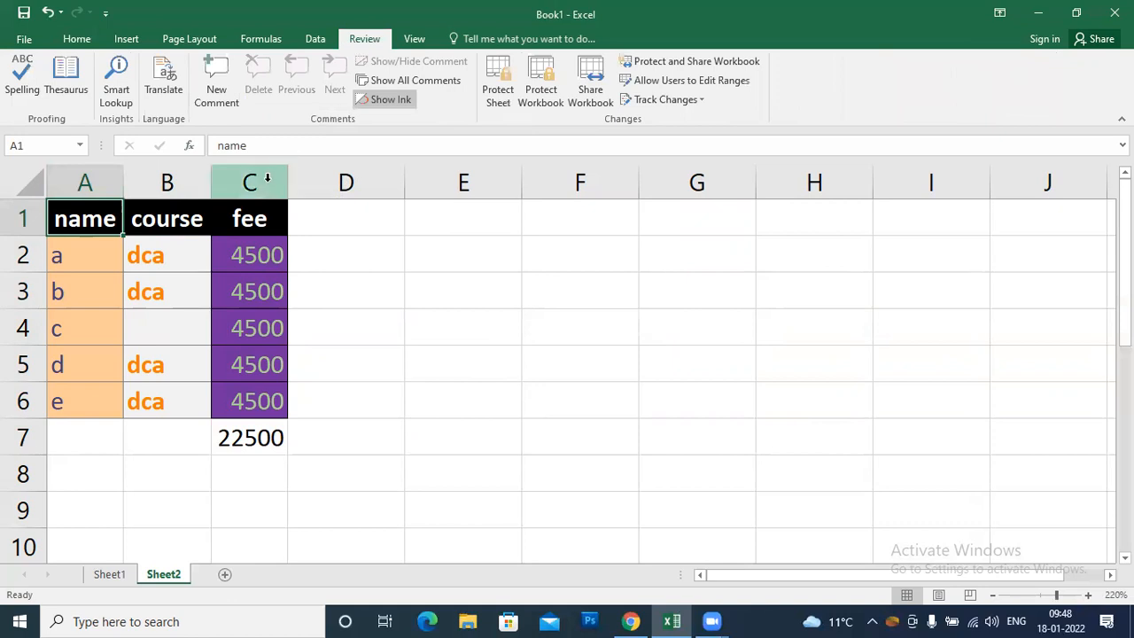
{"action": "left_click", "coordinate": [219, 92]}
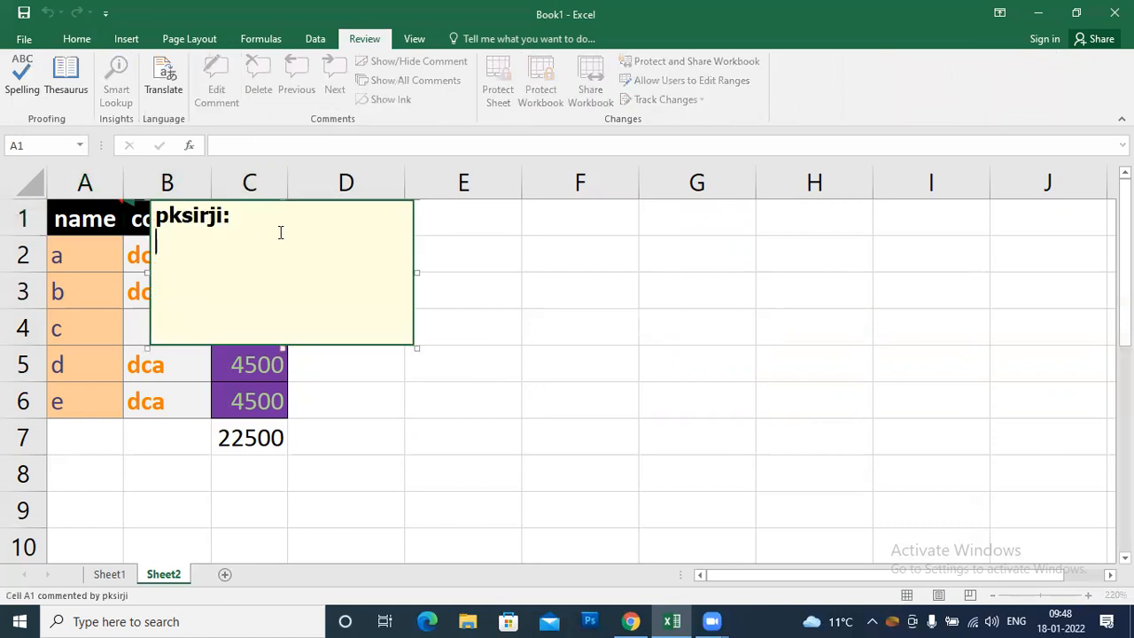
{"action": "type", "text": "name od s"}
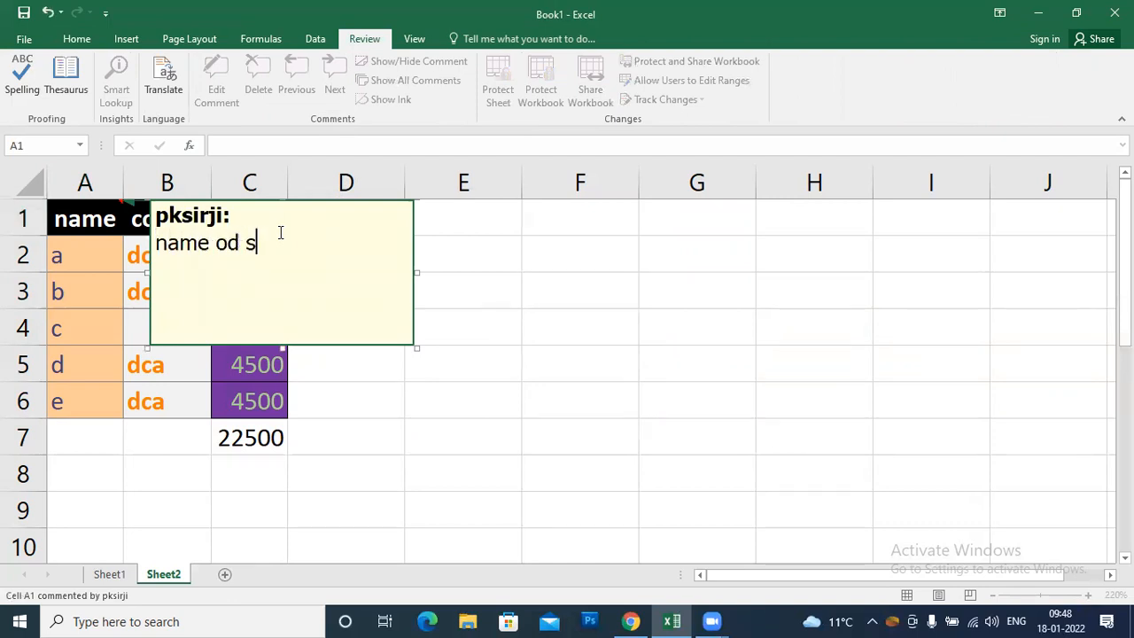
{"action": "type", "text": "tuden"}
{"action": "left_click", "coordinate": [325, 443]}
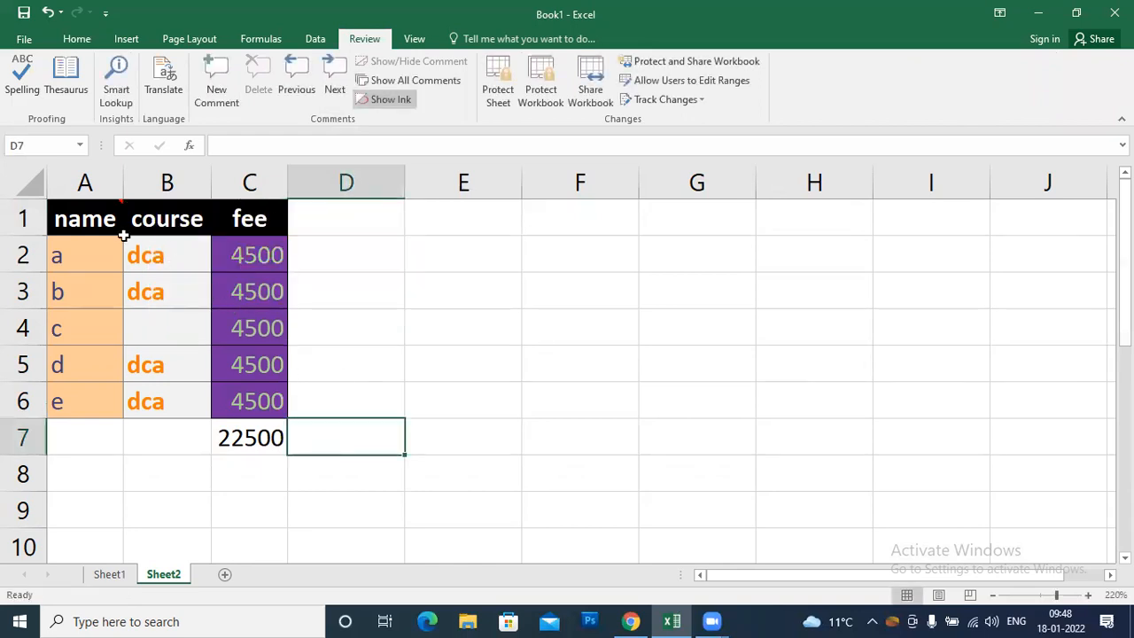
Step: Edit the comment on A1 to read "name of student"
{"action": "mouse_move", "coordinate": [86, 216]}
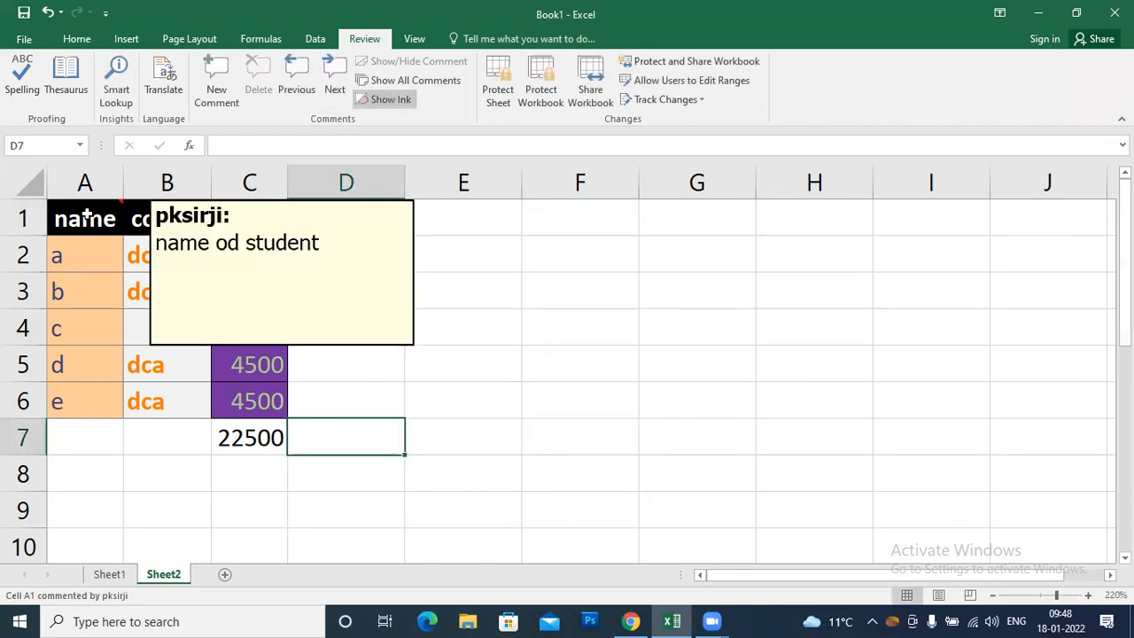
{"action": "left_click", "coordinate": [91, 218]}
{"action": "right_click", "coordinate": [95, 223]}
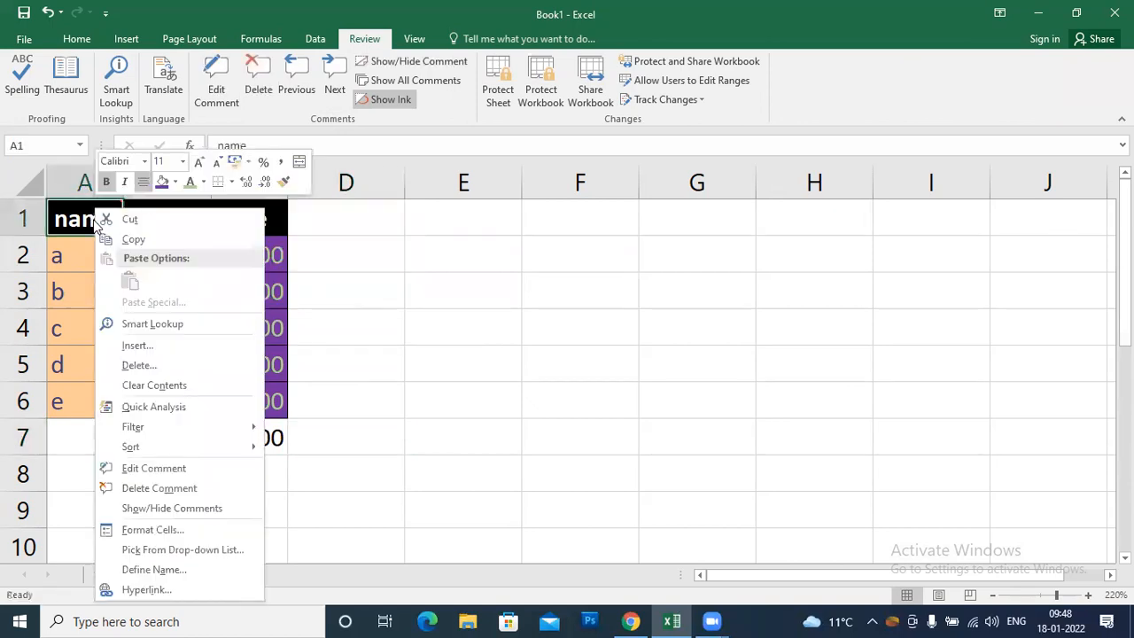
{"action": "left_click", "coordinate": [226, 469]}
{"action": "left_click", "coordinate": [242, 240]}
{"action": "key", "text": "BackSpace"}
{"action": "type", "text": "f student"}
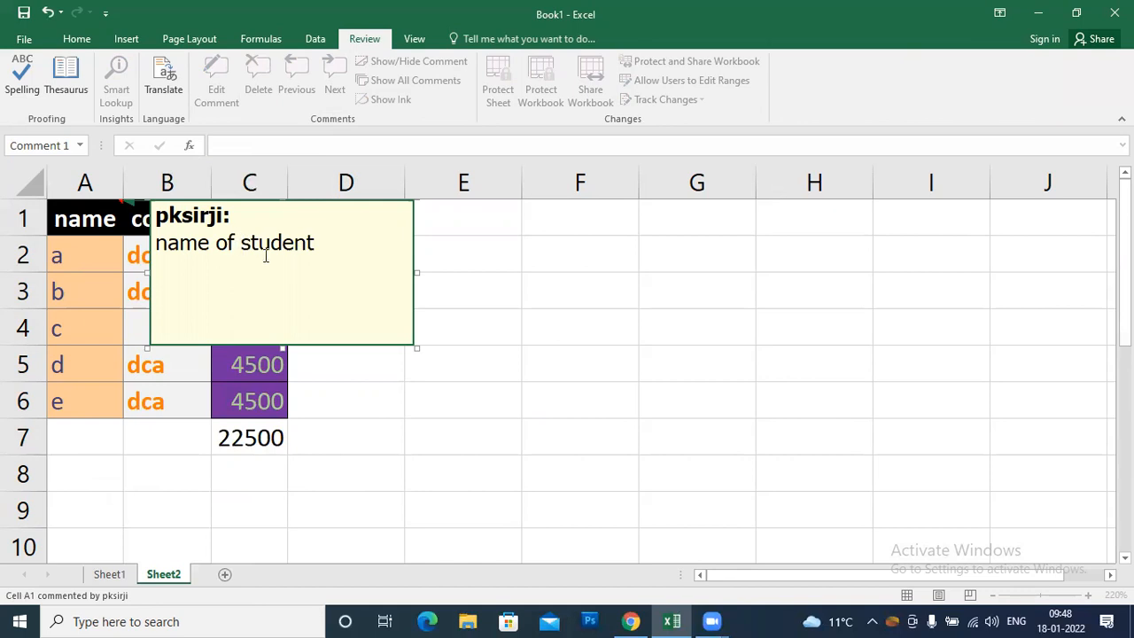
{"action": "left_click", "coordinate": [488, 379]}
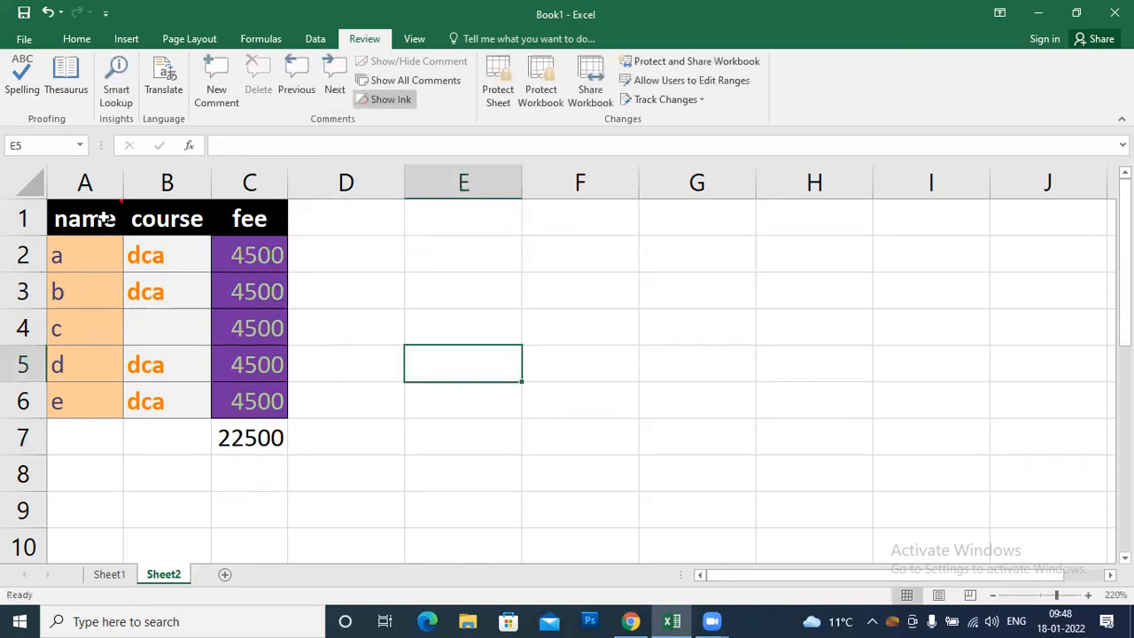
Step: Copy the table A1:C7, paste only its comments at E1 with Paste Special, and view the comment pasted there
{"action": "mouse_move", "coordinate": [95, 229]}
{"action": "left_click_drag", "start_coordinate": [95, 228], "coordinate": [264, 434]}
{"action": "key", "text": "ctrl+c"}
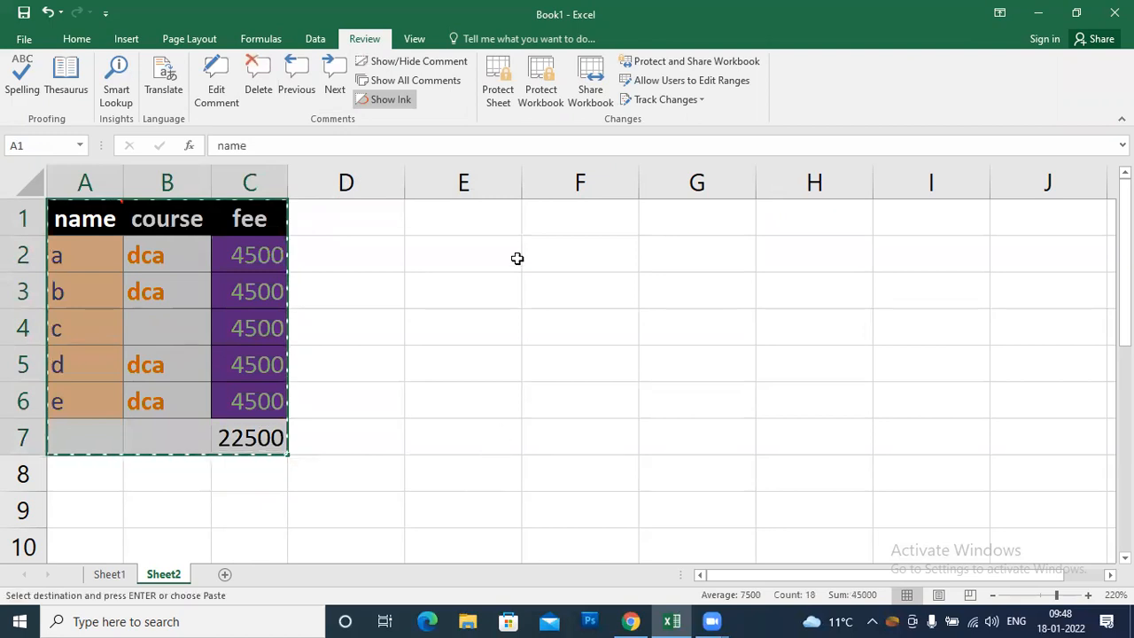
{"action": "left_click", "coordinate": [487, 225]}
{"action": "key", "text": "ctrl+alt+v"}
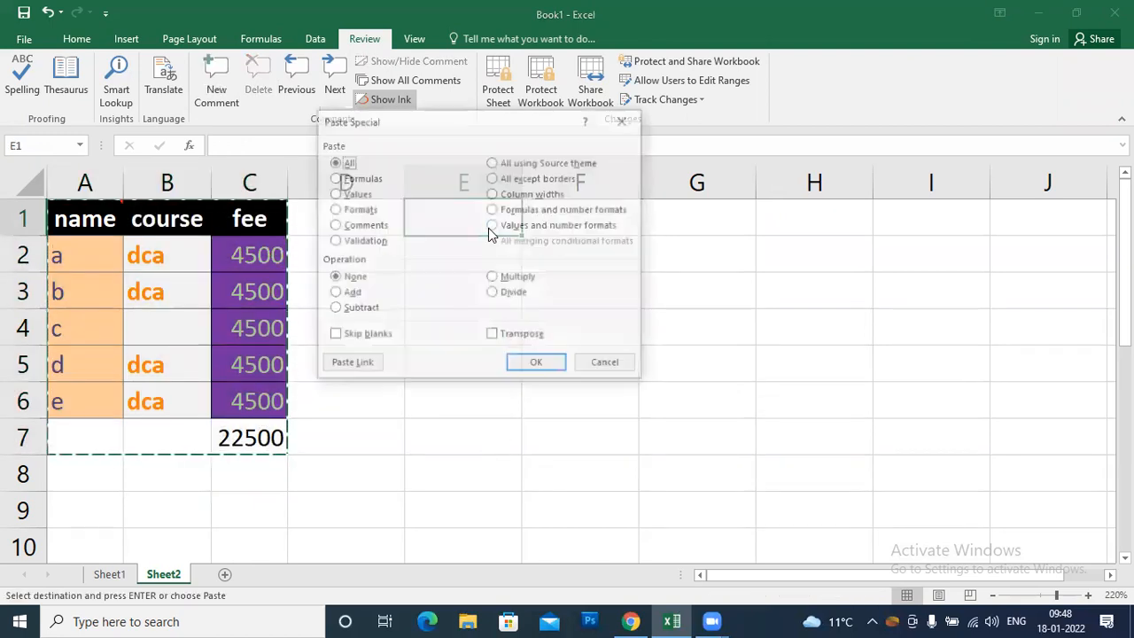
{"action": "left_click", "coordinate": [354, 227]}
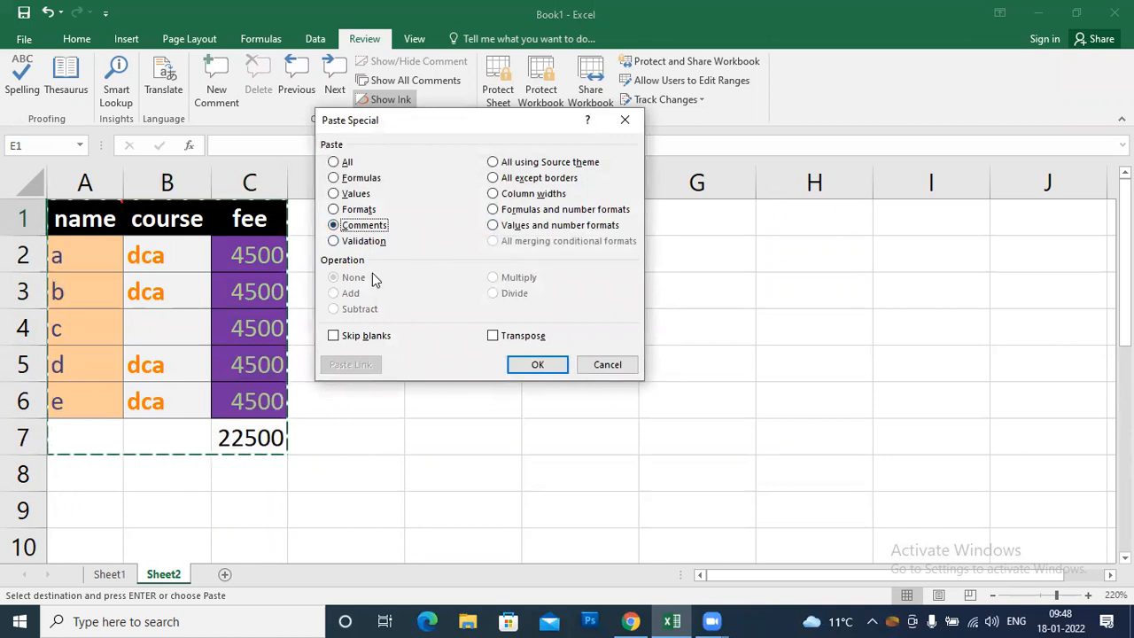
{"action": "left_click", "coordinate": [539, 364]}
{"action": "left_click", "coordinate": [372, 313]}
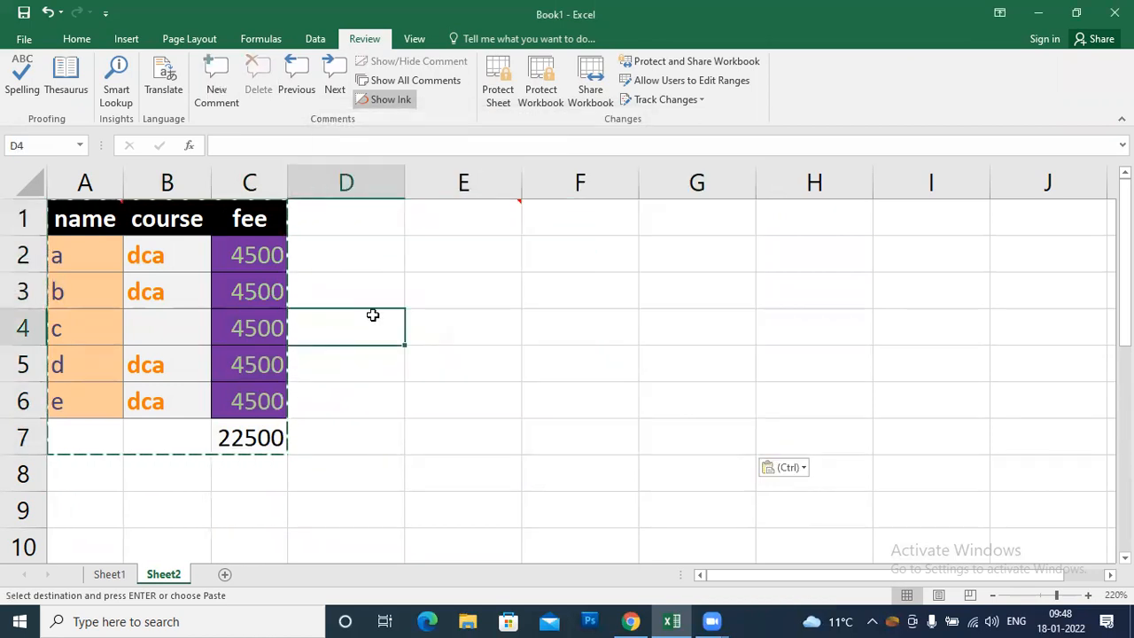
{"action": "double_click", "coordinate": [359, 312]}
{"action": "mouse_move", "coordinate": [466, 220]}
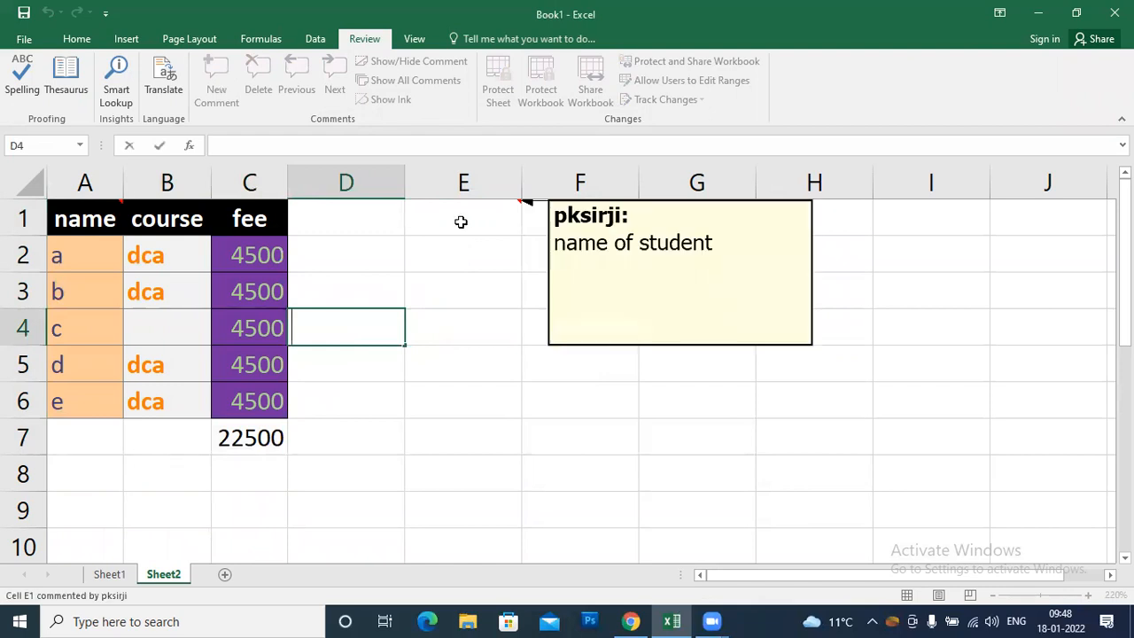
Step: Clear everything, including the pasted comment, from E1:G8 with Clear All
{"action": "left_click_drag", "start_coordinate": [415, 208], "coordinate": [696, 458]}
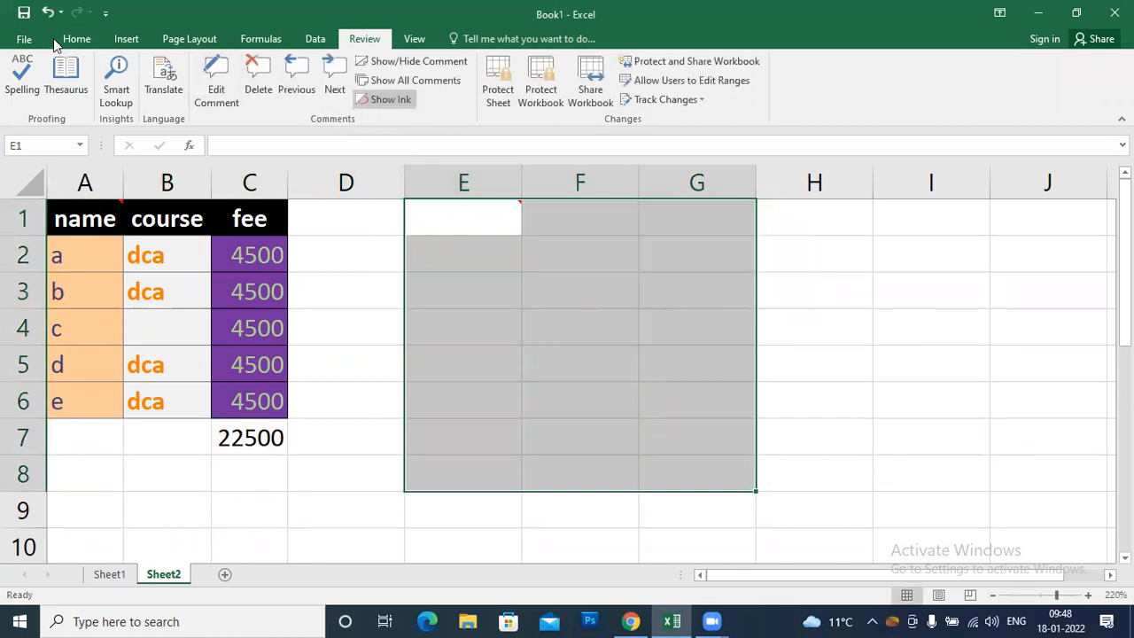
{"action": "left_click", "coordinate": [76, 39]}
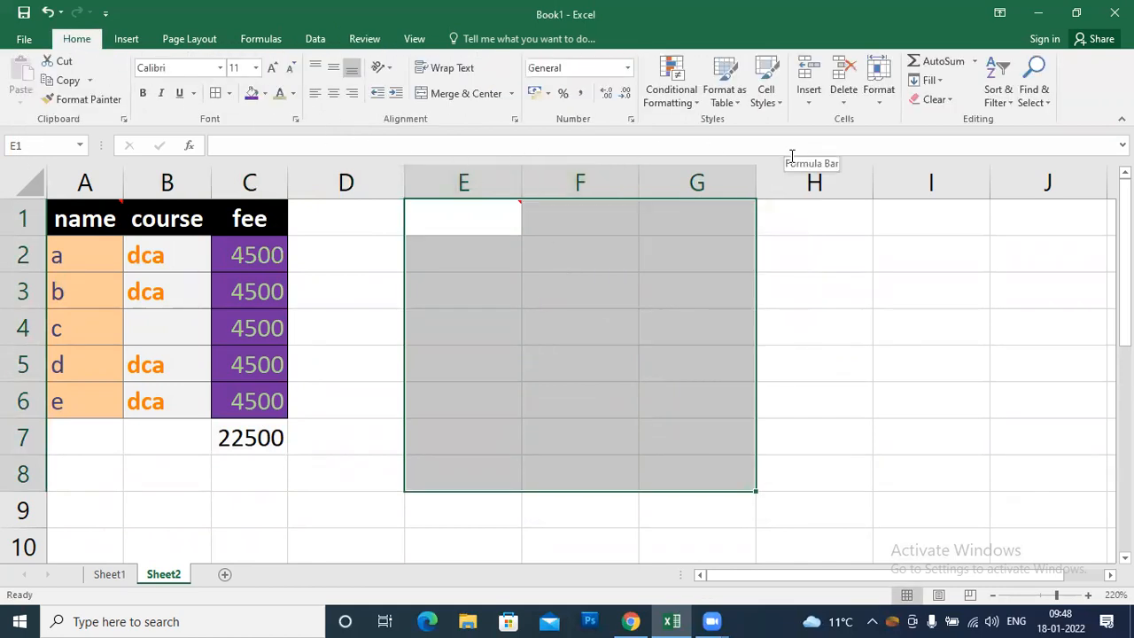
{"action": "left_click", "coordinate": [939, 104]}
{"action": "left_click", "coordinate": [948, 120]}
{"action": "left_click", "coordinate": [369, 284]}
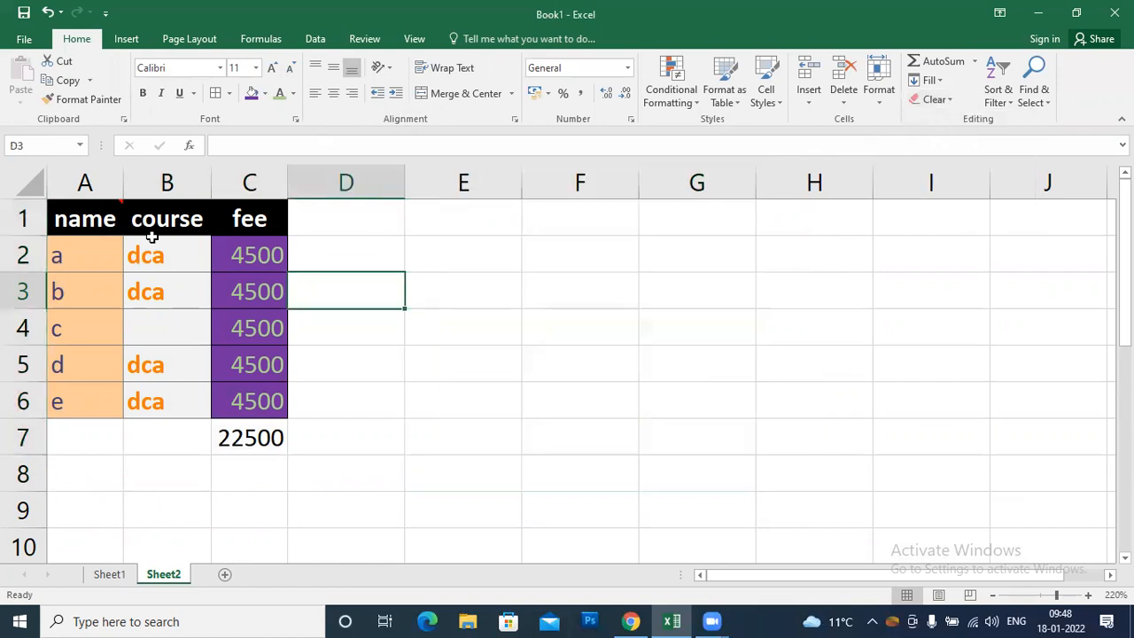
Step: Copy the table A1:C7 and paste it transposed at E1 with Paste Special
{"action": "left_click_drag", "start_coordinate": [65, 221], "coordinate": [236, 430]}
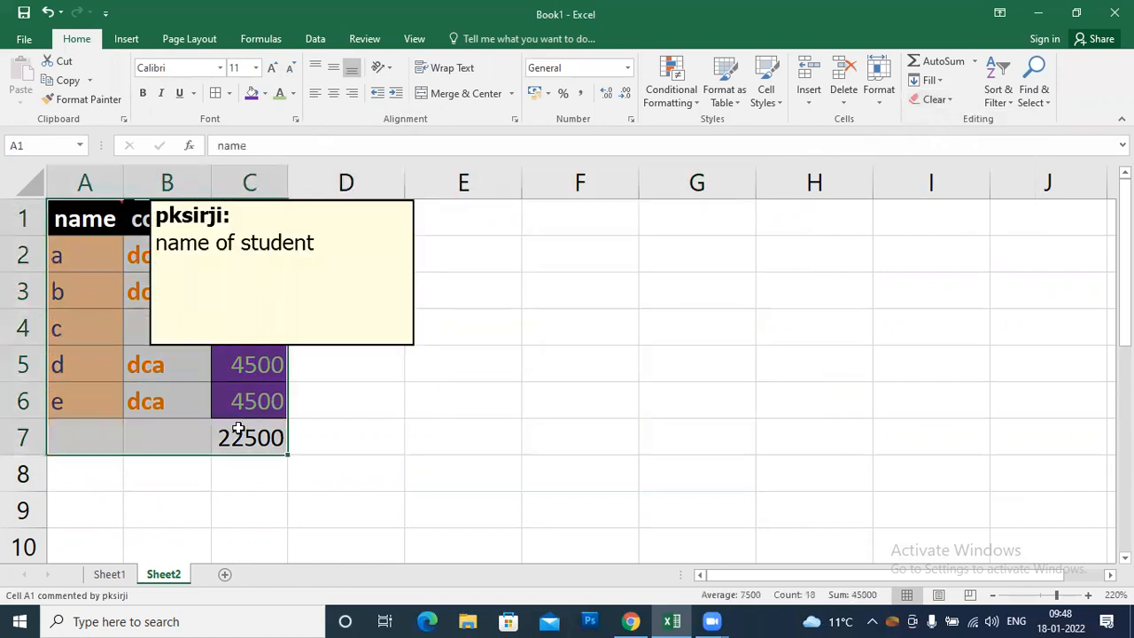
{"action": "key", "text": "ctrl+c"}
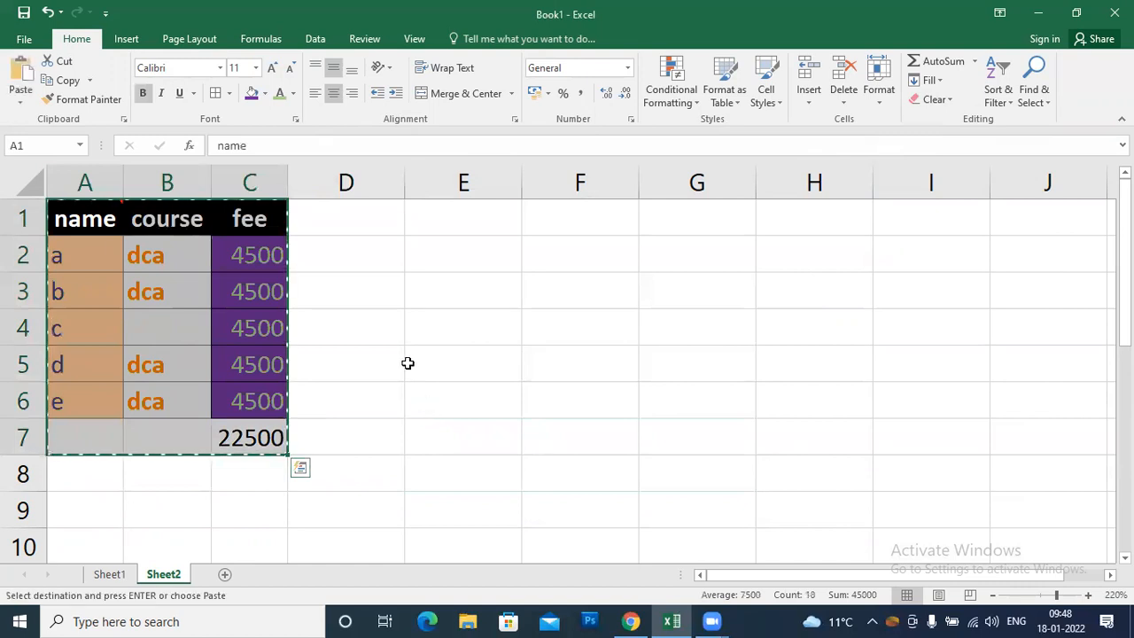
{"action": "left_click", "coordinate": [455, 220]}
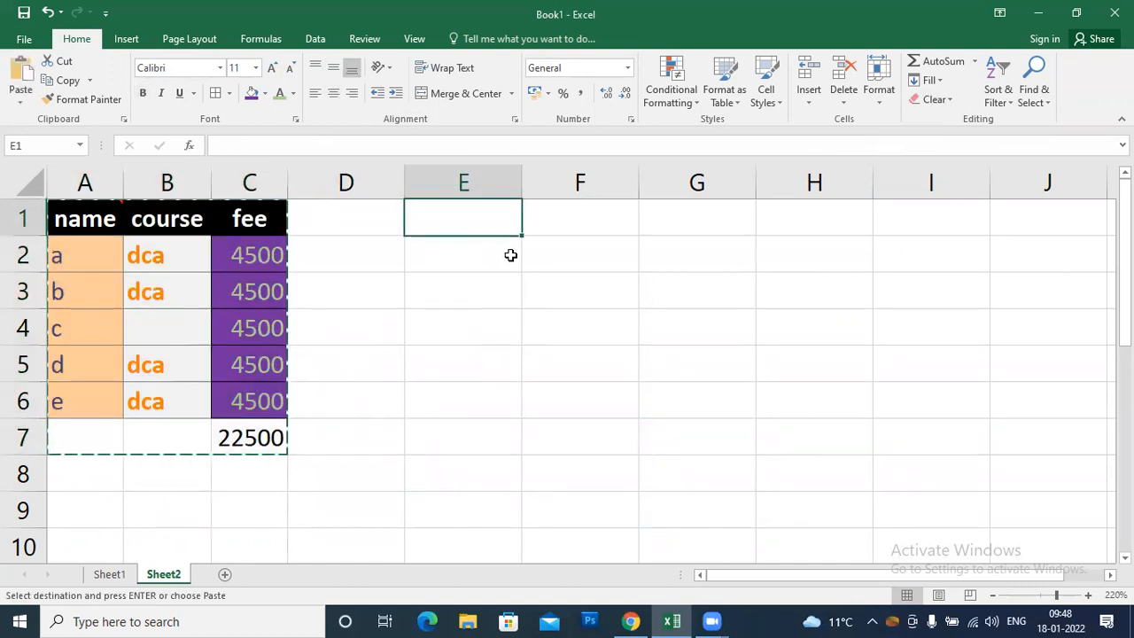
{"action": "key", "text": "ctrl+alt+v"}
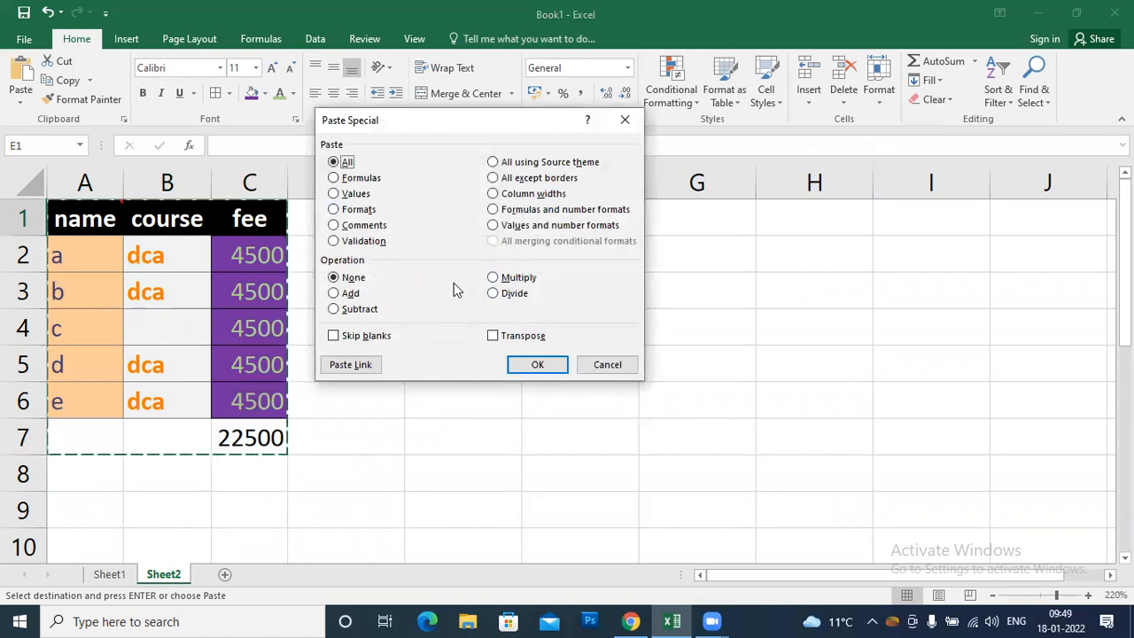
{"action": "left_click", "coordinate": [492, 335]}
{"action": "left_click", "coordinate": [536, 376]}
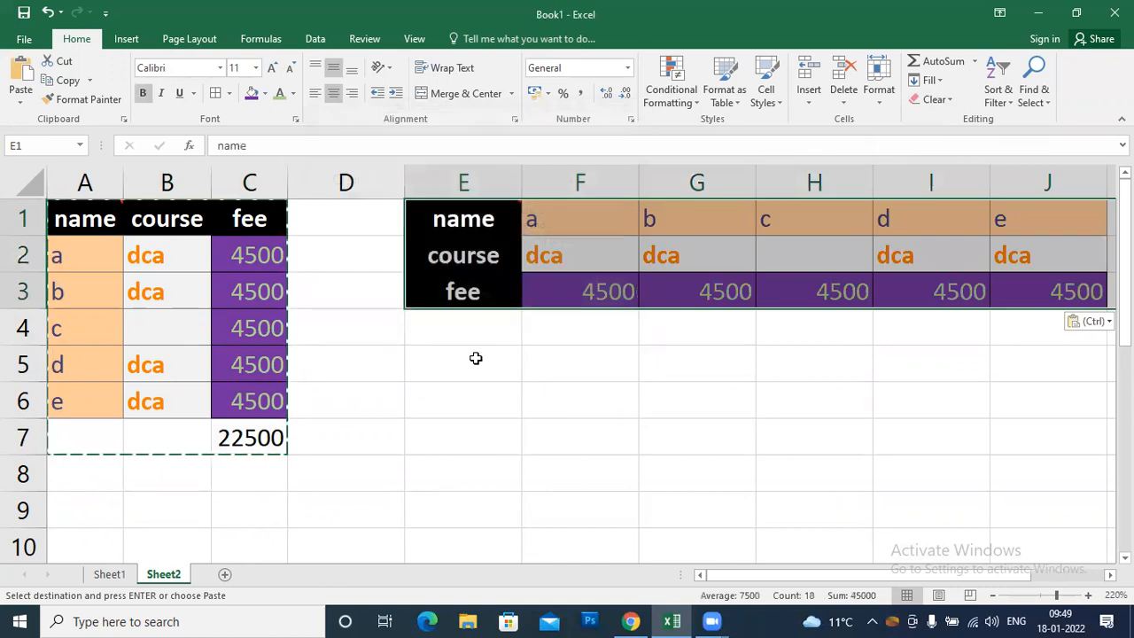
{"action": "double_click", "coordinate": [483, 363]}
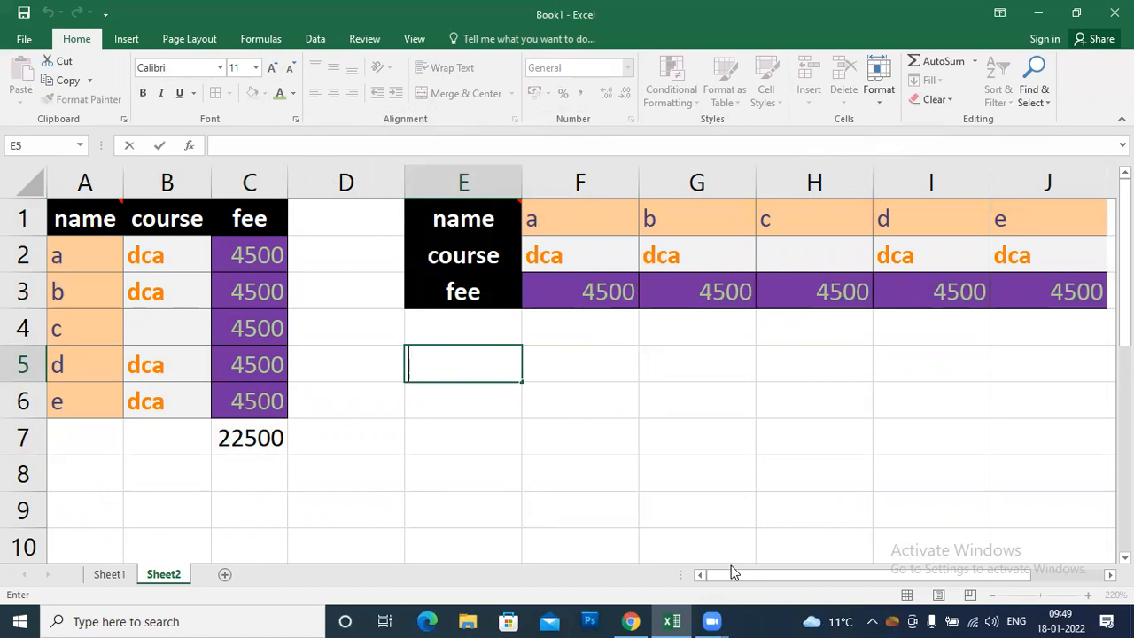
Step: Clear all contents and formatting of the transposed table from column E onward
{"action": "left_click_drag", "start_coordinate": [776, 580], "coordinate": [738, 576]}
{"action": "left_click_drag", "start_coordinate": [417, 183], "coordinate": [1063, 199]}
{"action": "left_click_drag", "start_coordinate": [797, 576], "coordinate": [869, 576]}
{"action": "left_click", "coordinate": [930, 98]}
{"action": "left_click", "coordinate": [945, 119]}
{"action": "left_click", "coordinate": [430, 300]}
{"action": "left_click_drag", "start_coordinate": [796, 577], "coordinate": [637, 576]}
Step: Copy the table A1:C7, paste it at E1 with Skip blanks enabled, and check the pasted course cell F4
{"action": "key", "text": "ctrl+Home"}
{"action": "left_click_drag", "start_coordinate": [98, 252], "coordinate": [233, 420]}
{"action": "key", "text": "ctrl+c"}
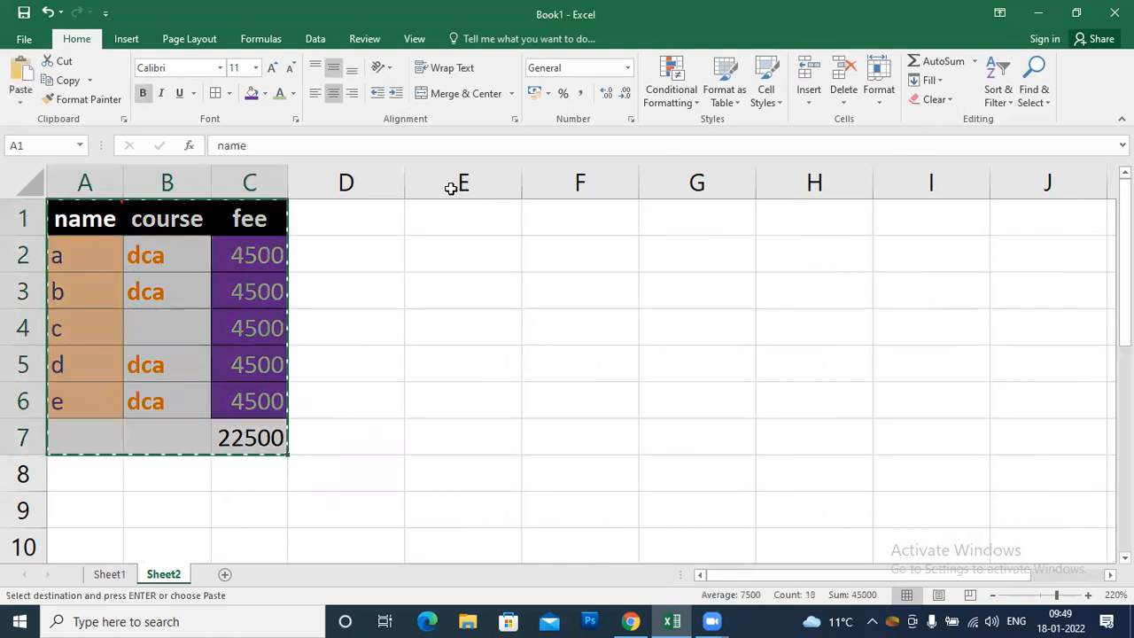
{"action": "key", "text": "ctrl+q"}
{"action": "left_click", "coordinate": [462, 219]}
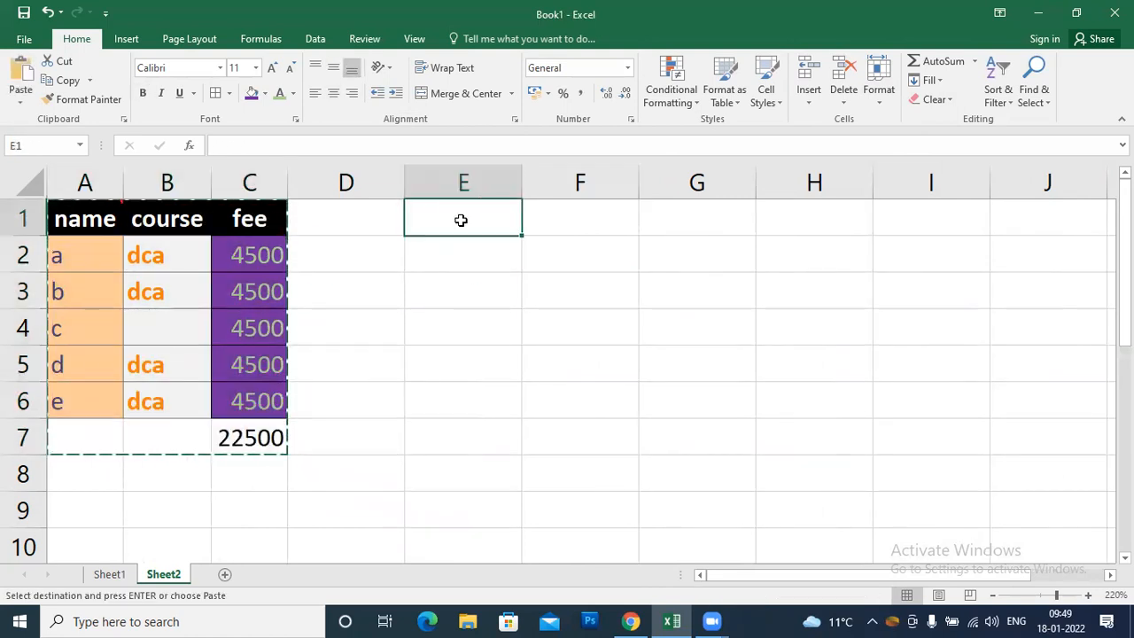
{"action": "key", "text": "ctrl+alt+v"}
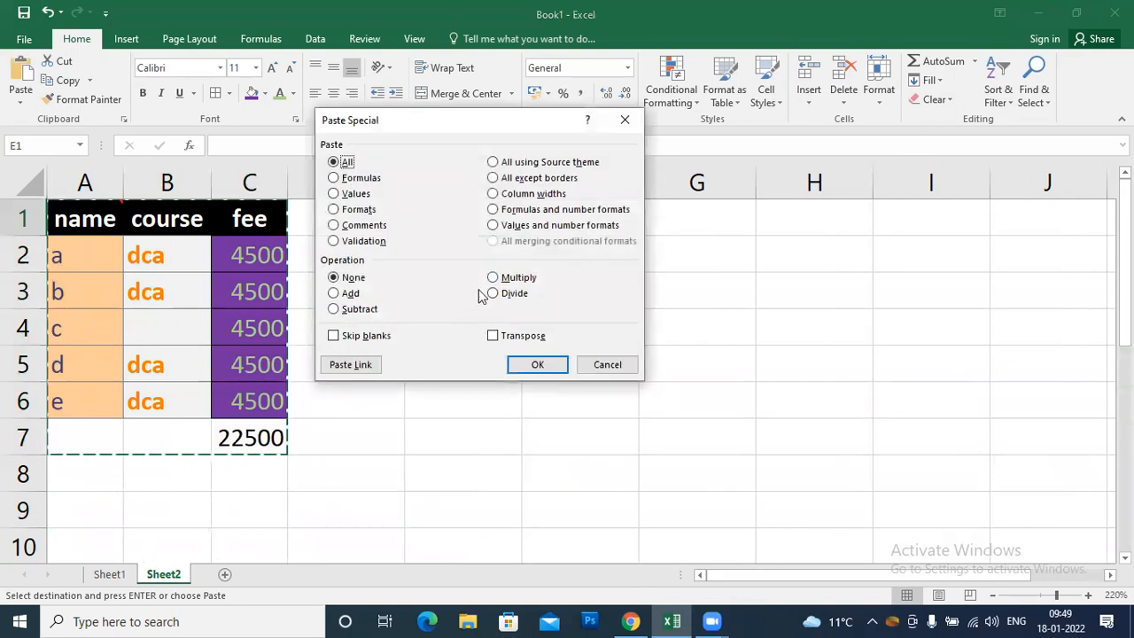
{"action": "left_click", "coordinate": [358, 342]}
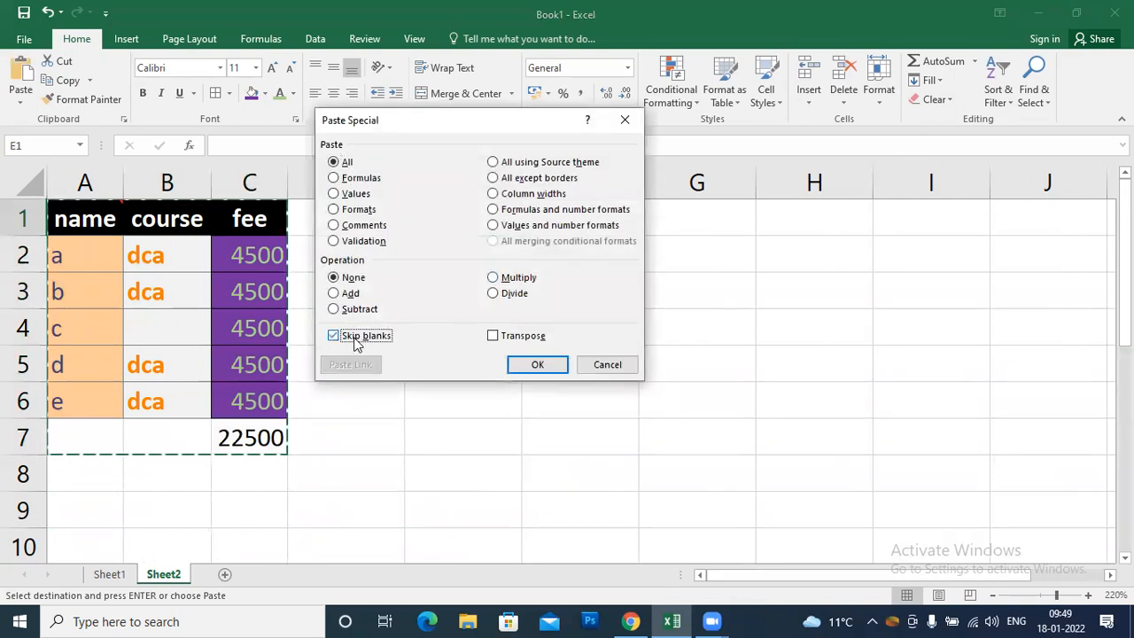
{"action": "left_click", "coordinate": [531, 368]}
{"action": "left_click", "coordinate": [583, 475]}
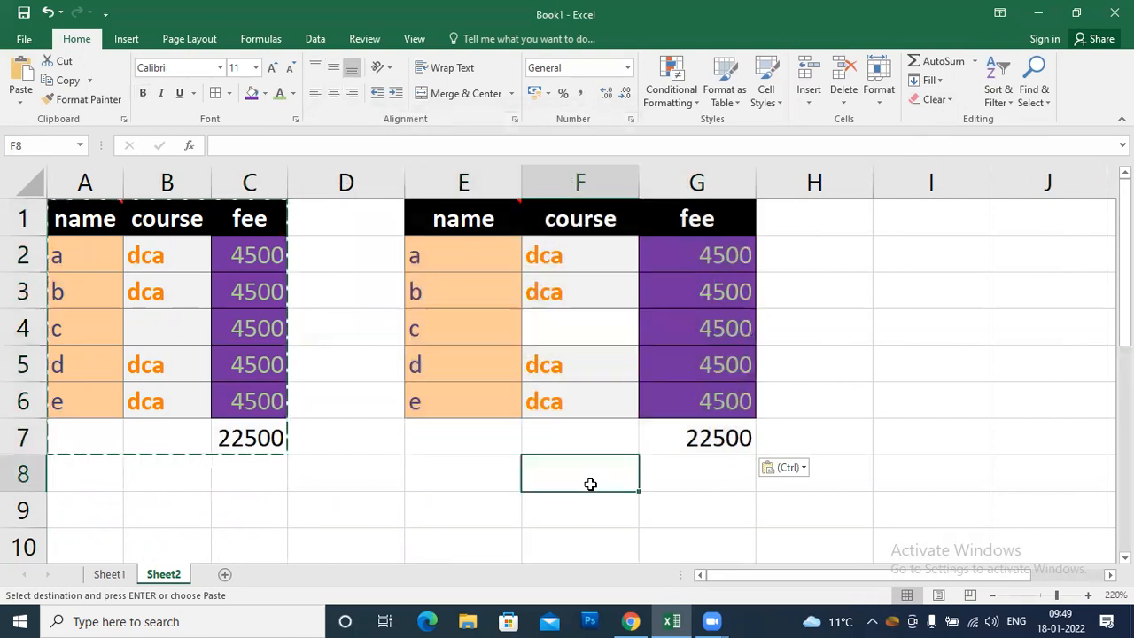
{"action": "left_click", "coordinate": [580, 326]}
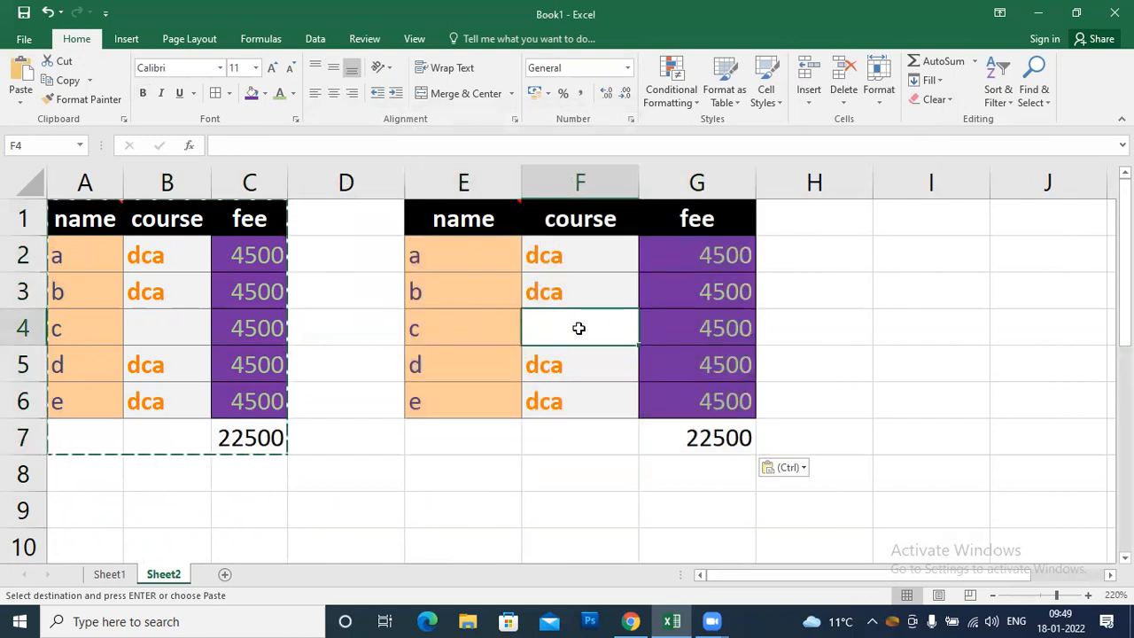
Step: Delete the fee in C3 of the original table
{"action": "left_click", "coordinate": [721, 480]}
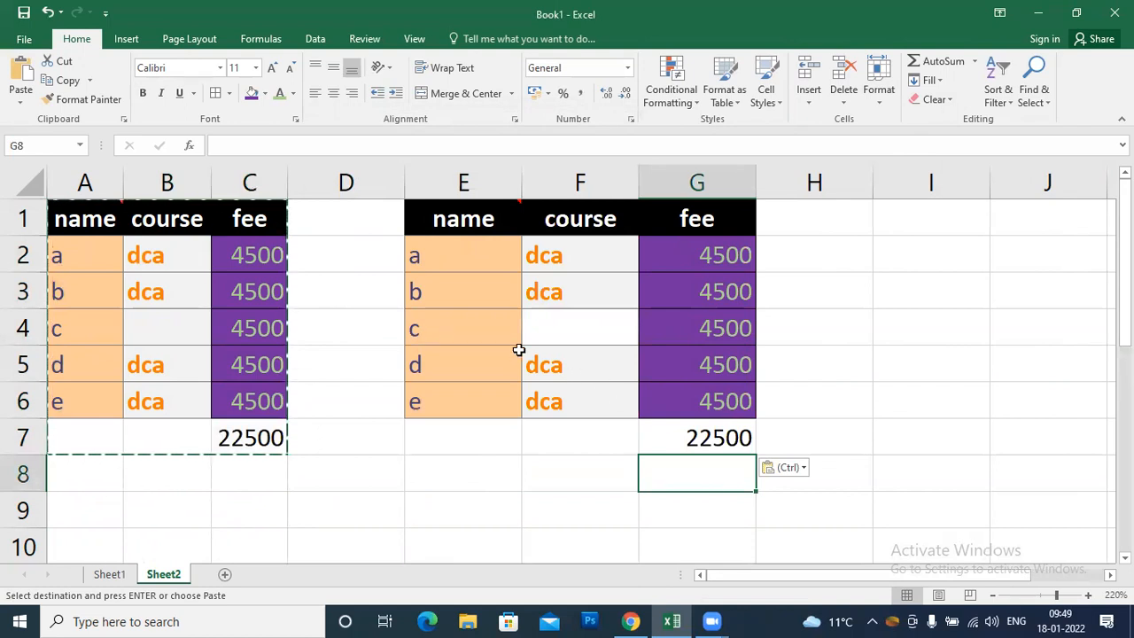
{"action": "left_click", "coordinate": [567, 328]}
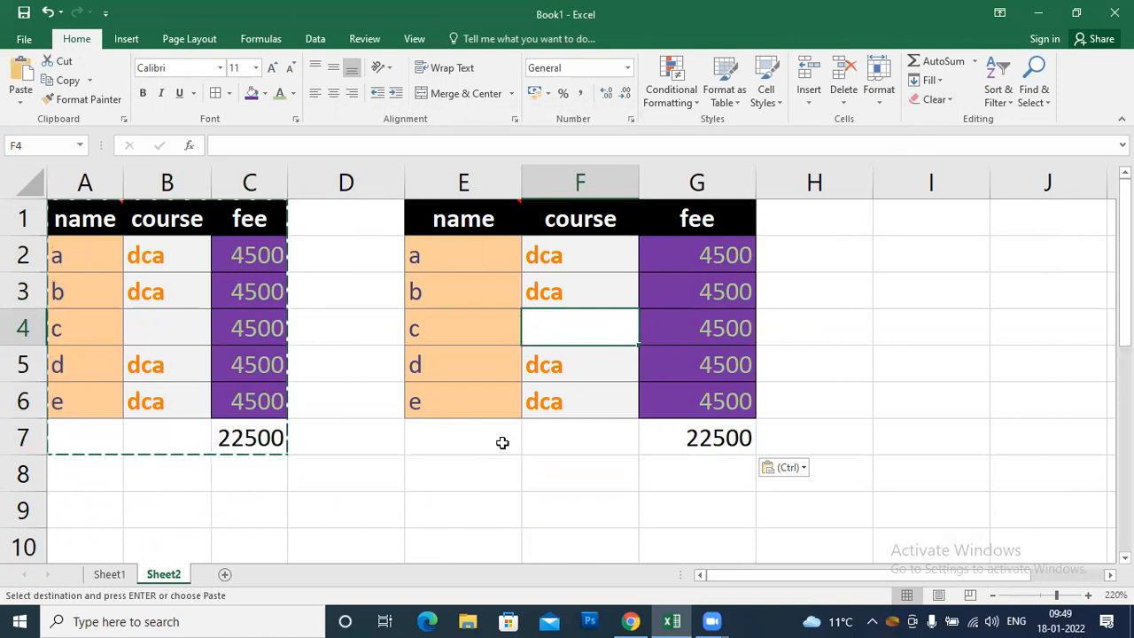
{"action": "left_click", "coordinate": [283, 292]}
{"action": "key", "text": "Delete"}
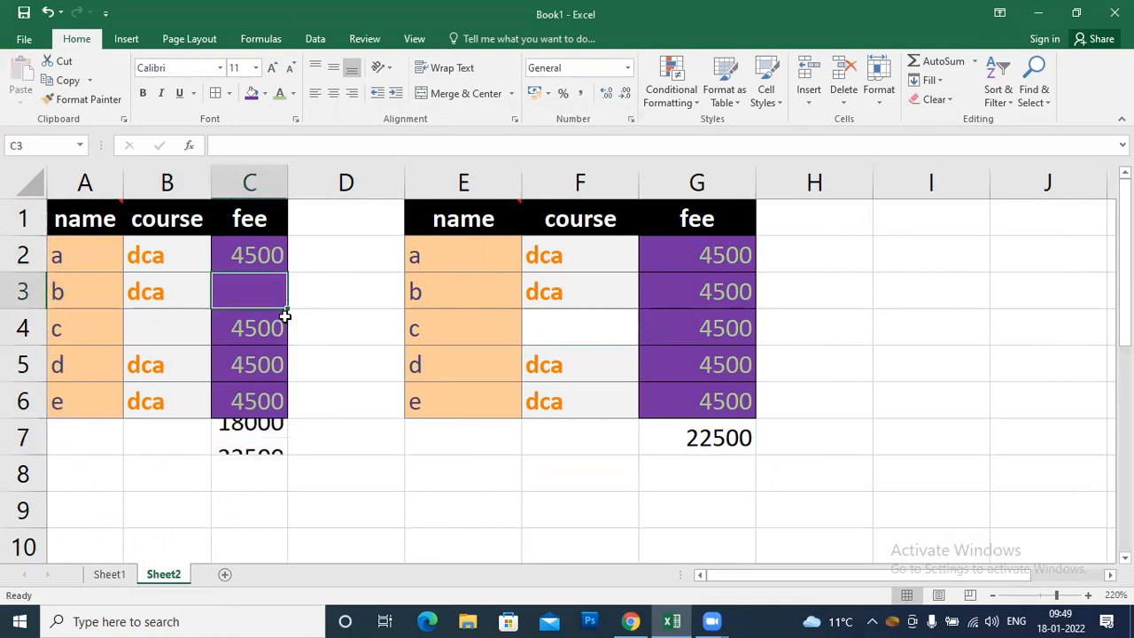
{"action": "left_click", "coordinate": [372, 487]}
Step: Clear the contents and formatting of the pasted table in E1:G8 with Clear All
{"action": "left_click_drag", "start_coordinate": [418, 222], "coordinate": [688, 470]}
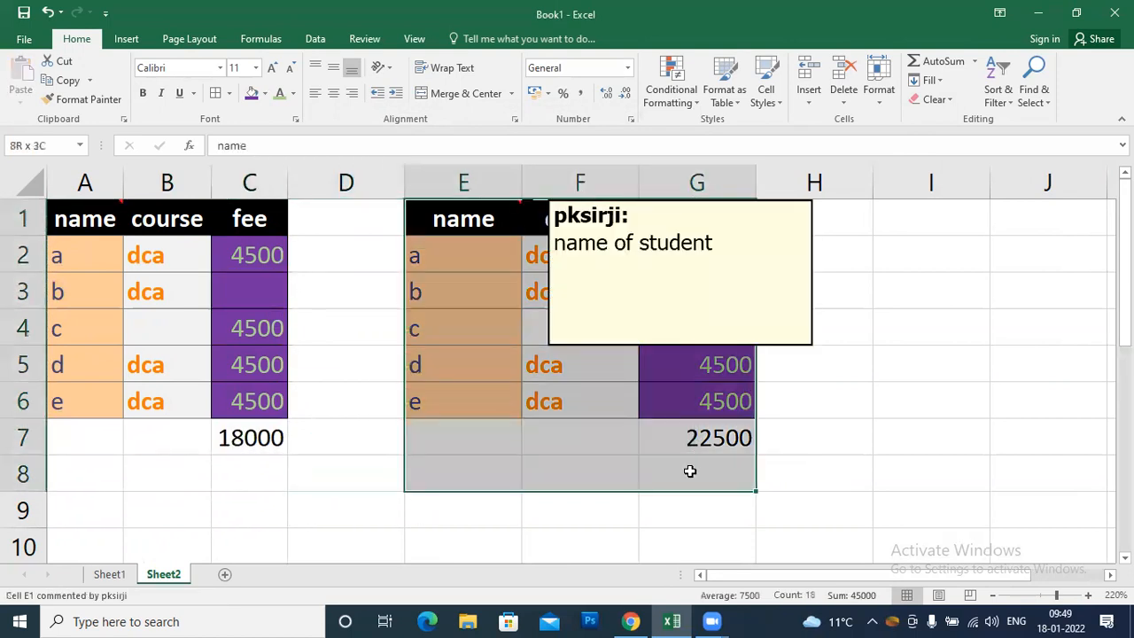
{"action": "left_click", "coordinate": [935, 99]}
{"action": "left_click", "coordinate": [942, 119]}
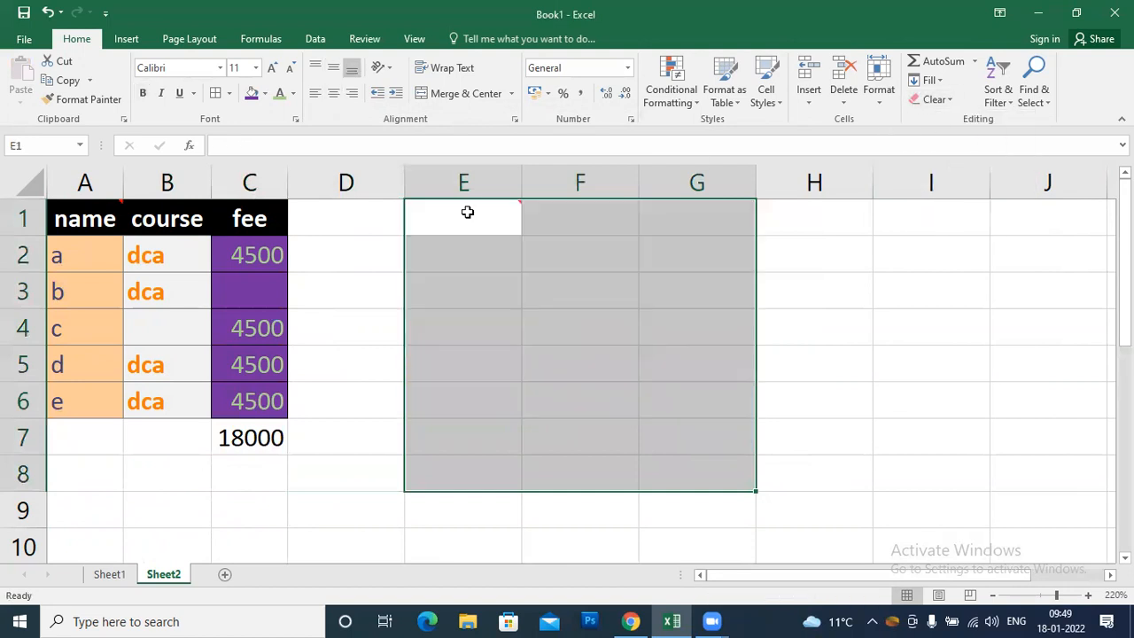
Step: Copy the table A1:C7, paste it at E1 with Skip blanks enabled, and check the pasted fee cell G3
{"action": "left_click_drag", "start_coordinate": [93, 222], "coordinate": [268, 441]}
{"action": "key", "text": "ctrl+c"}
{"action": "left_click", "coordinate": [442, 219]}
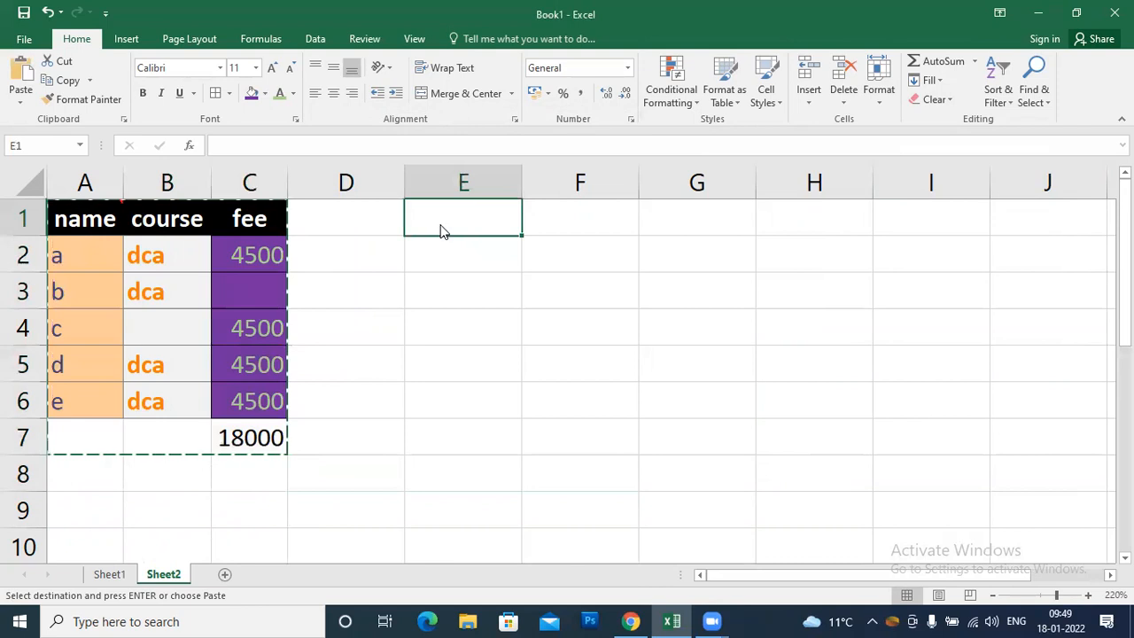
{"action": "key", "text": "ctrl+alt+v"}
{"action": "left_click", "coordinate": [374, 336]}
{"action": "left_click", "coordinate": [531, 366]}
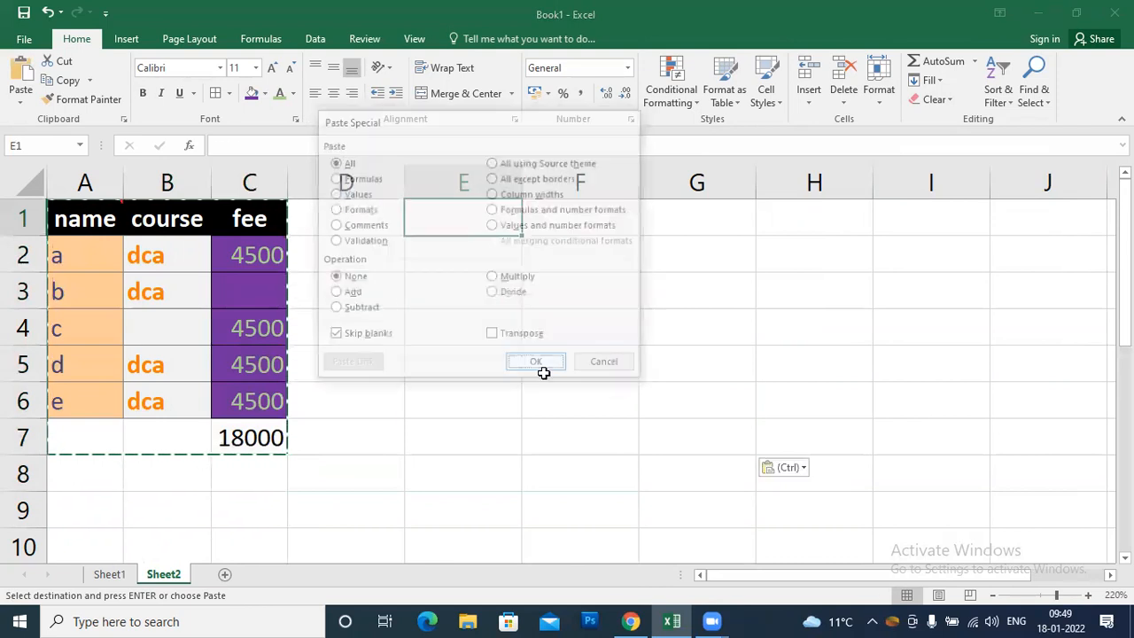
{"action": "left_click", "coordinate": [860, 377]}
{"action": "left_click", "coordinate": [685, 290]}
{"action": "left_click", "coordinate": [890, 380]}
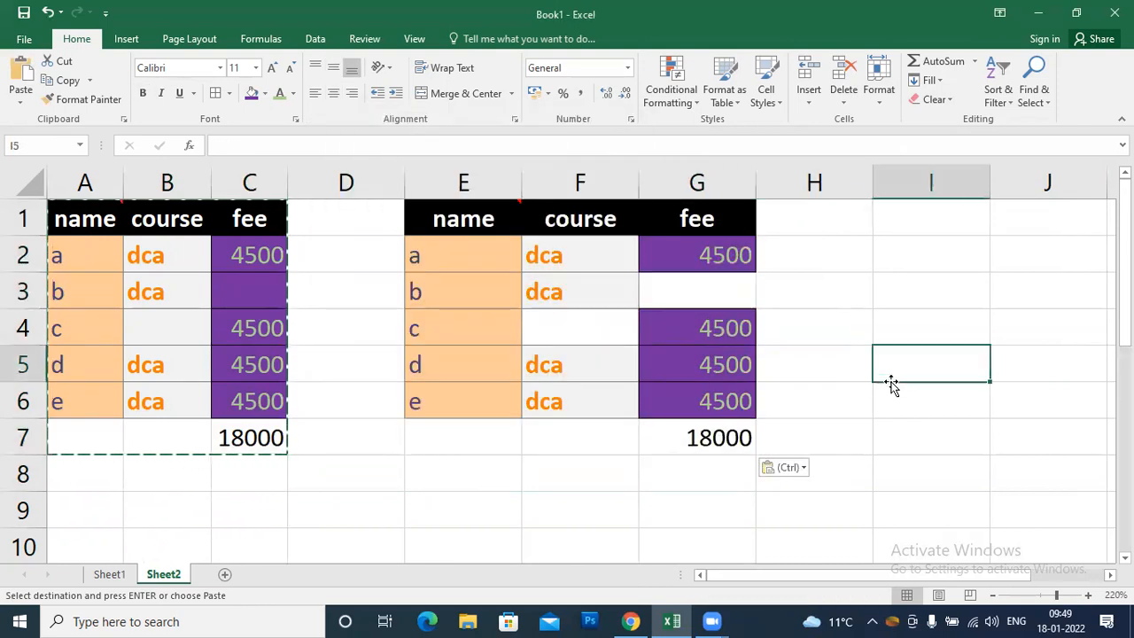
Step: Undo the last paste, the clearing of E1:G8, the deletion of the C3 fee and the earlier table paste
{"action": "key", "text": "ctrl+z"}
{"action": "key", "text": "ctrl+z"}
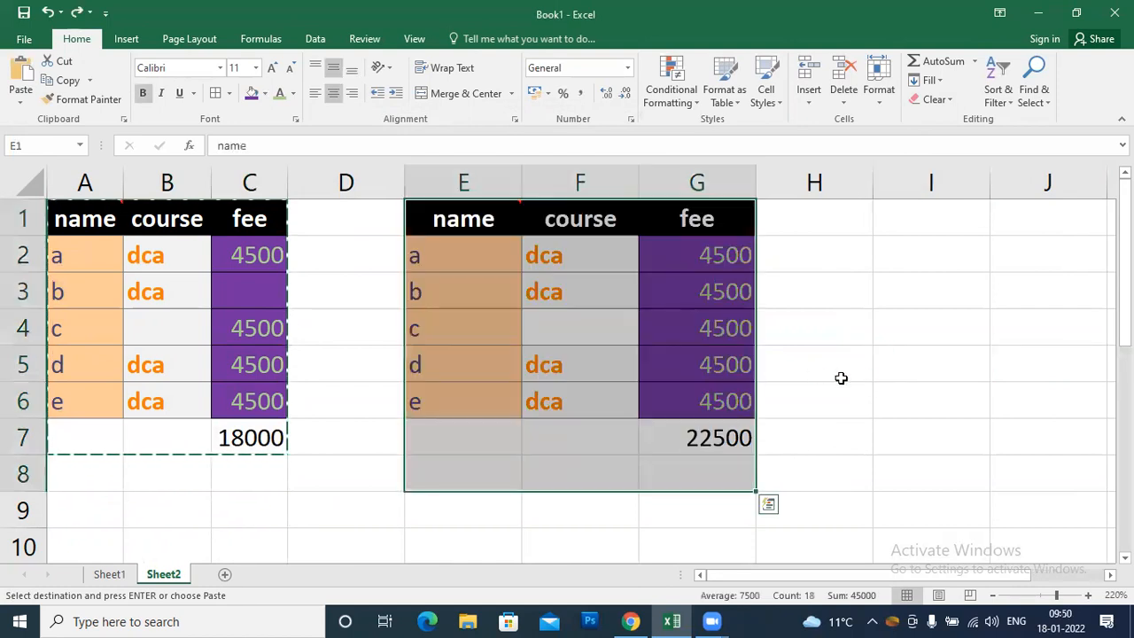
{"action": "key", "text": "ctrl+z"}
{"action": "key", "text": "ctrl+z"}
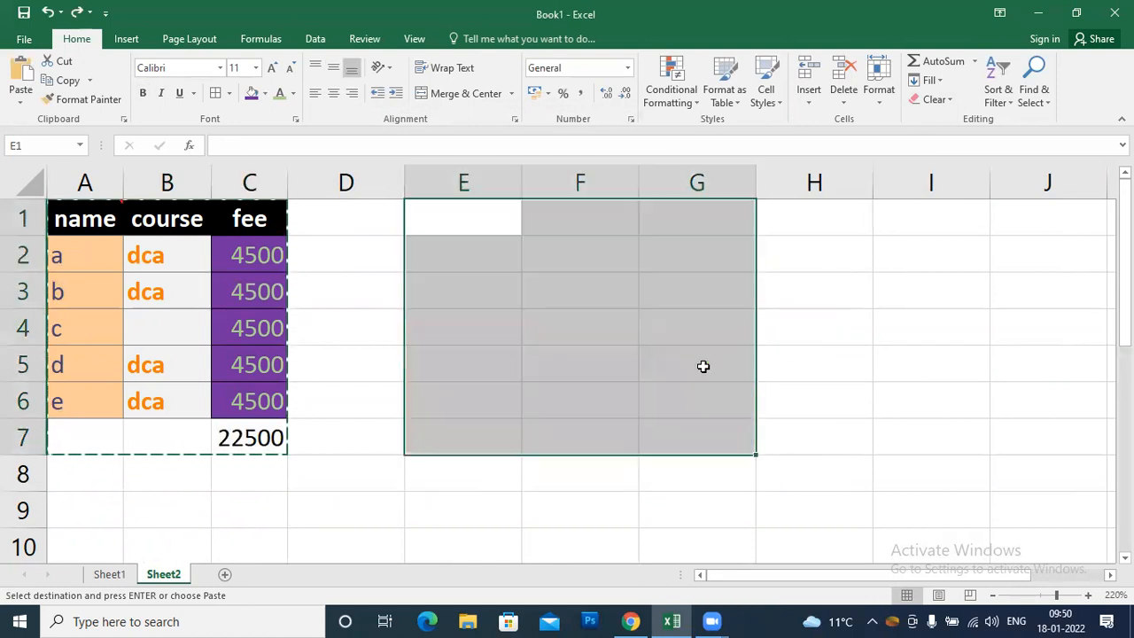
Step: Paste the copied table at E1 as links to the original cells with Paste Link
{"action": "left_click", "coordinate": [427, 296]}
{"action": "left_click", "coordinate": [432, 225]}
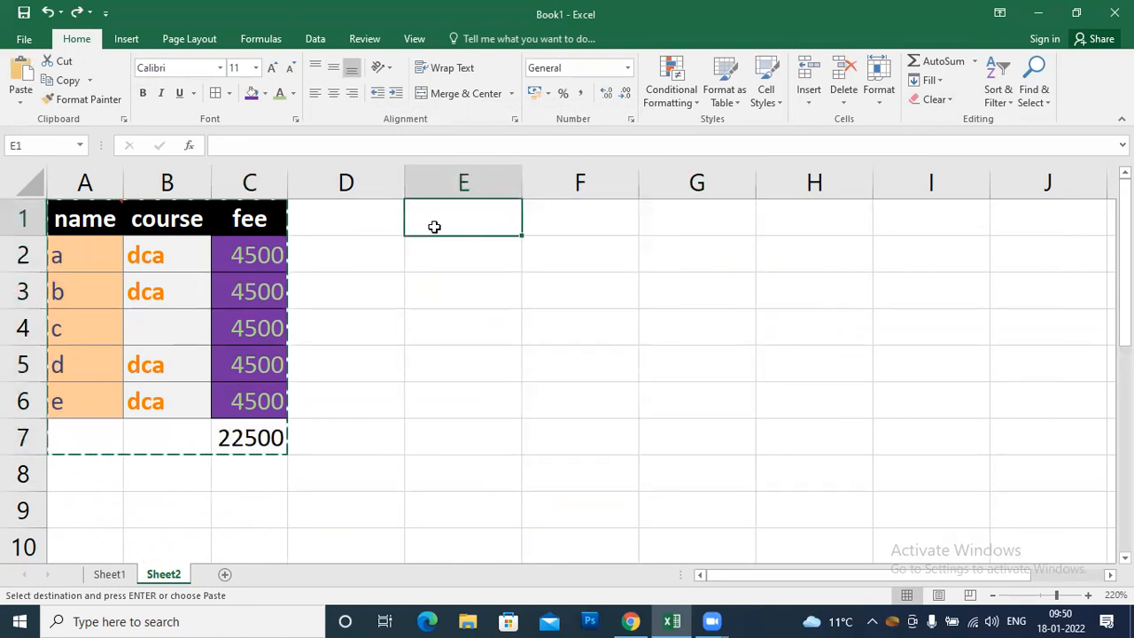
{"action": "key", "text": "ctrl+alt+v"}
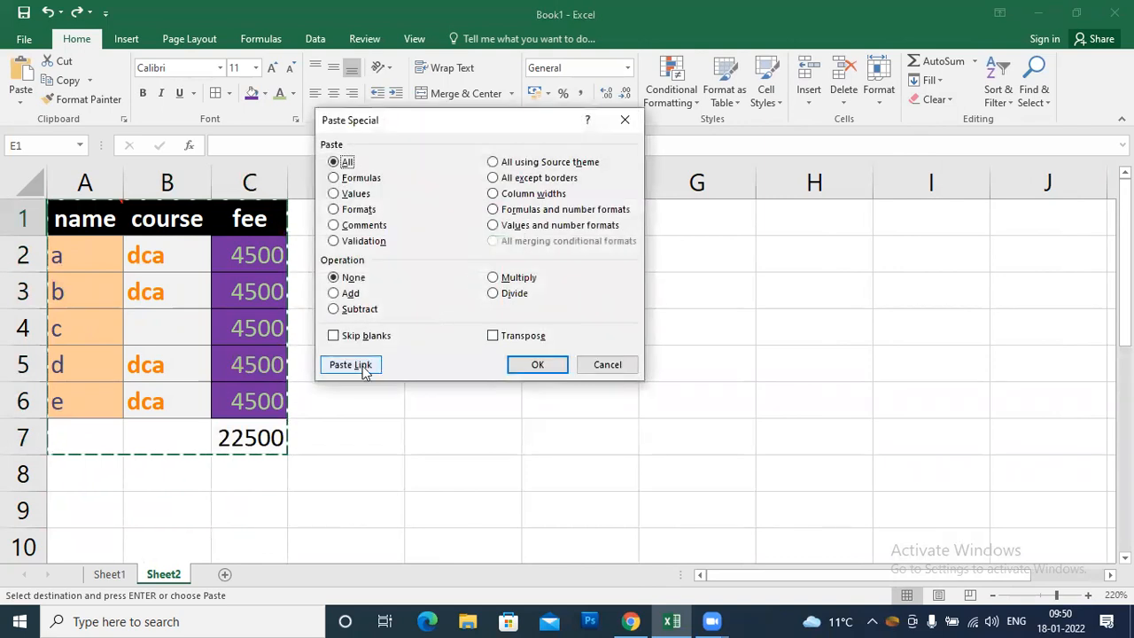
{"action": "left_click", "coordinate": [367, 372]}
{"action": "left_click", "coordinate": [399, 504]}
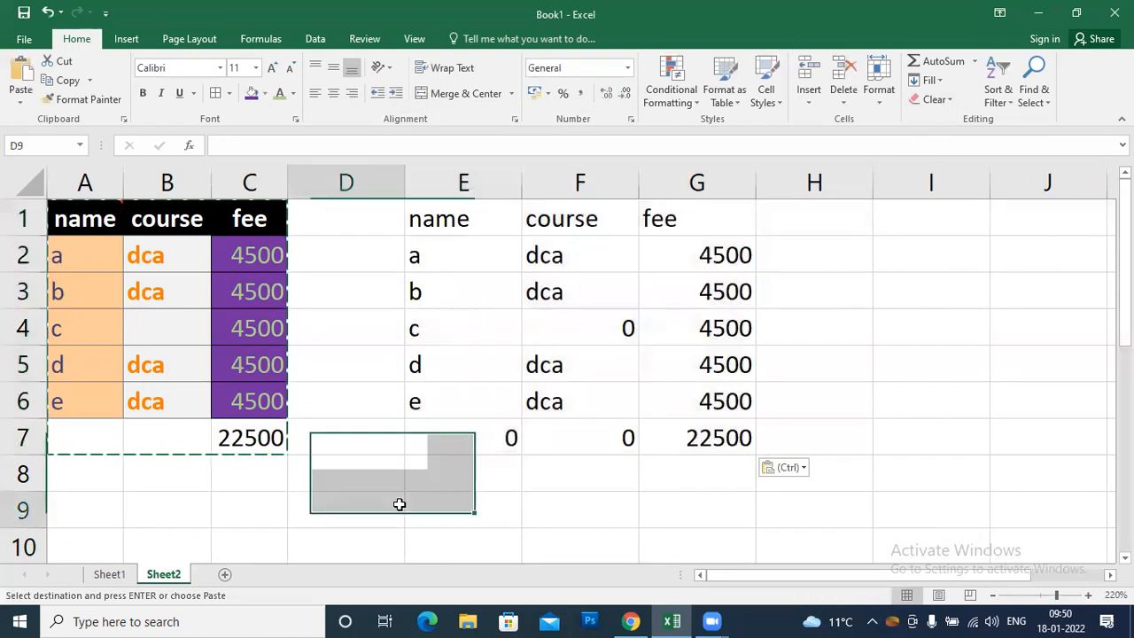
{"action": "left_click", "coordinate": [349, 470]}
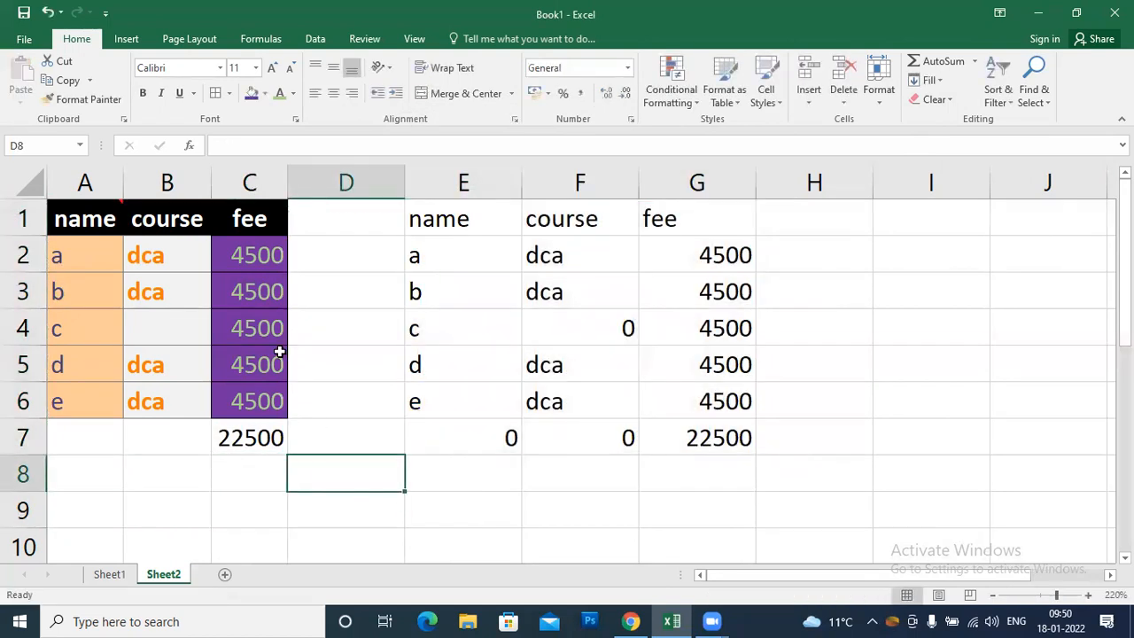
Step: Set the fee in C2 of the original table to 5000
{"action": "left_click", "coordinate": [250, 264]}
{"action": "type", "text": "5000"}
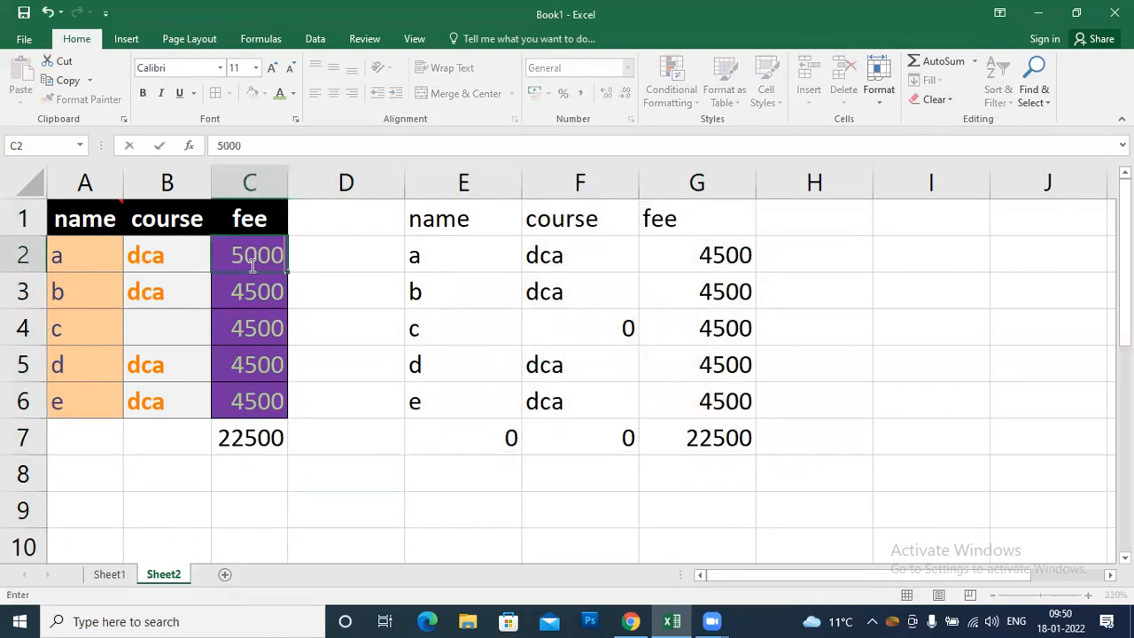
{"action": "key", "text": "Return"}
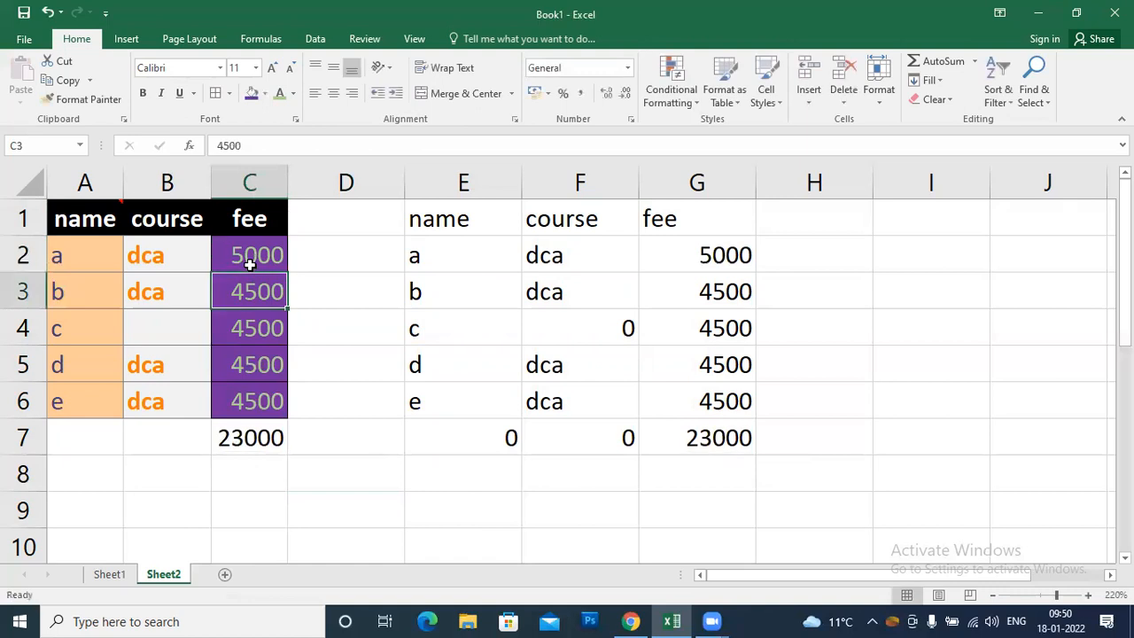
Step: Overwrite the linked fee in G3 with 6000 and compare it with the source cell C3
{"action": "left_click", "coordinate": [705, 293]}
{"action": "type", "text": "6000"}
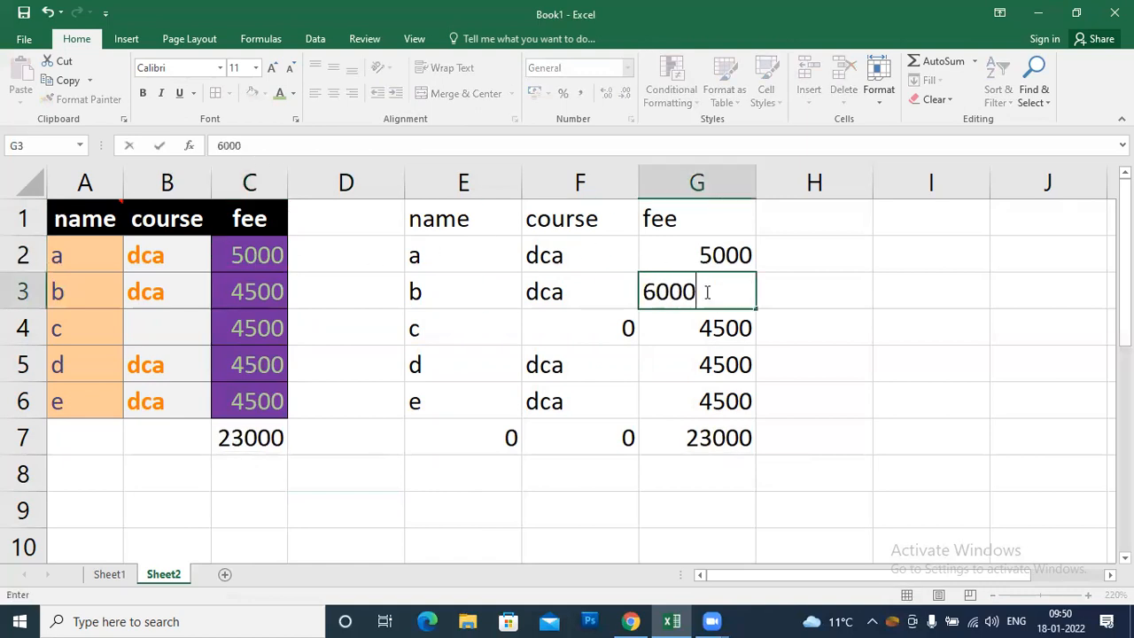
{"action": "key", "text": "Return"}
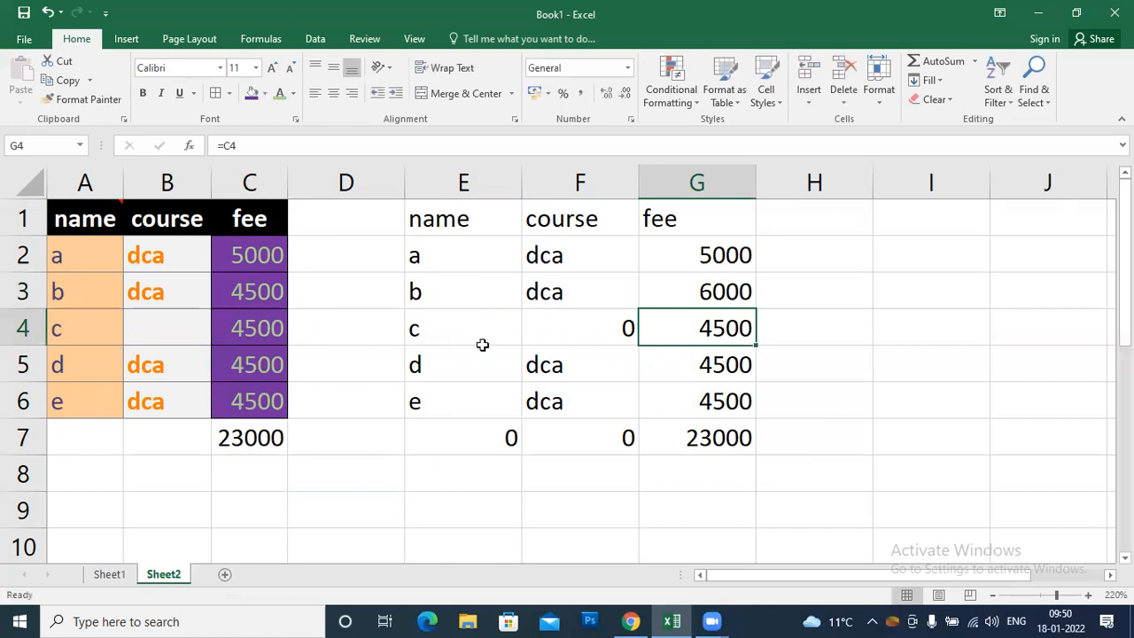
{"action": "left_click", "coordinate": [263, 295]}
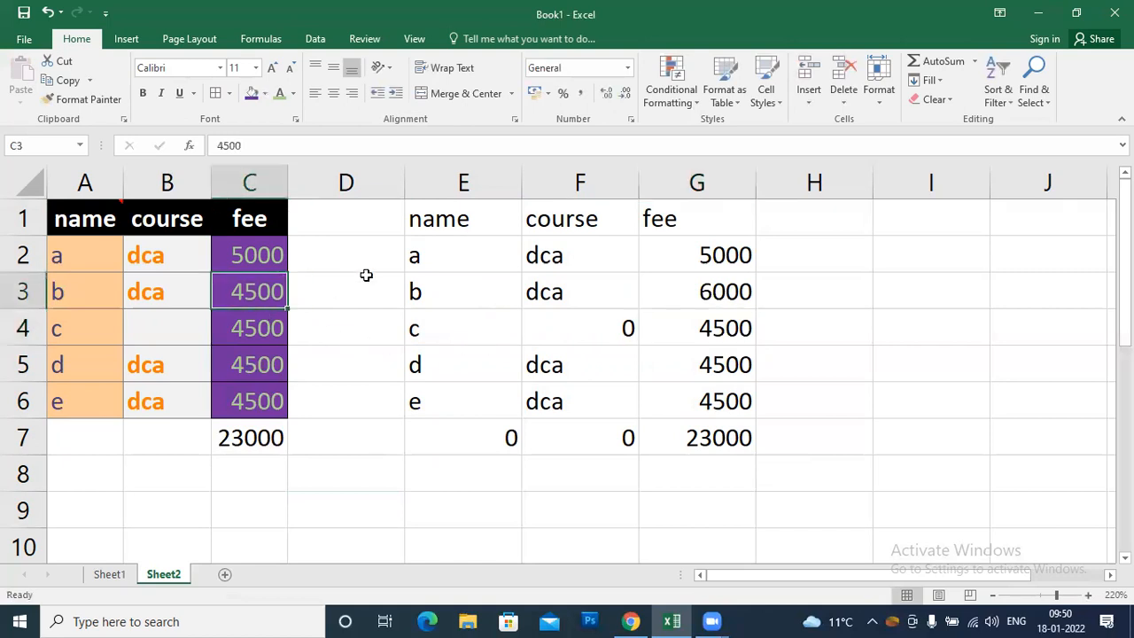
Step: Clear the whole linked table in E1:G7 with Clear All
{"action": "left_click_drag", "start_coordinate": [417, 219], "coordinate": [727, 450]}
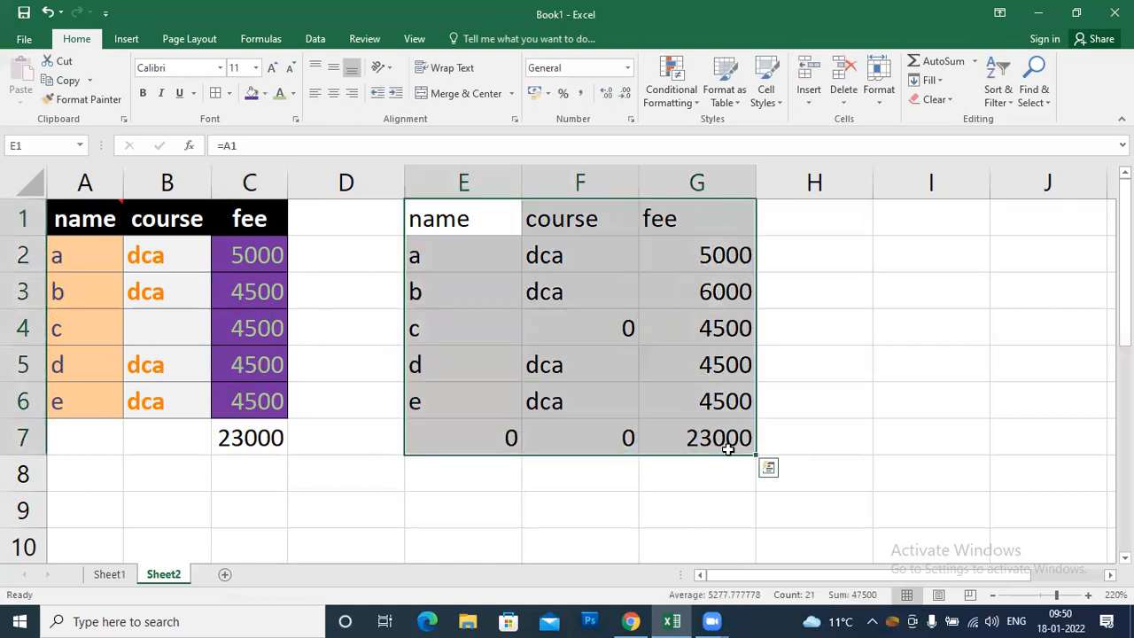
{"action": "left_click", "coordinate": [935, 99]}
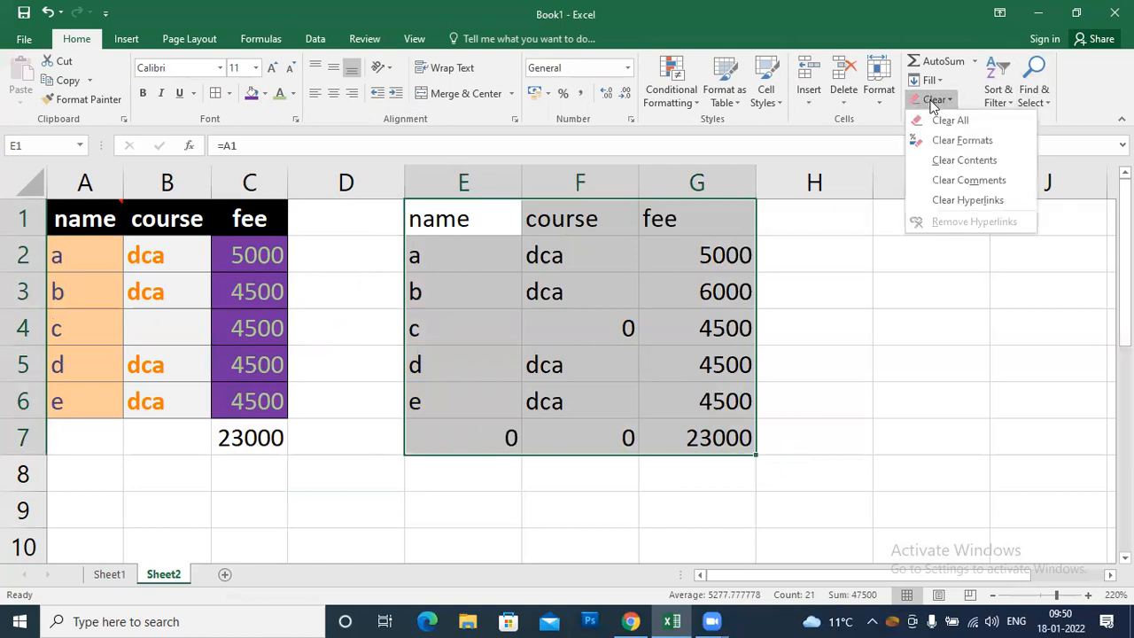
{"action": "left_click", "coordinate": [945, 121]}
{"action": "left_click", "coordinate": [804, 299]}
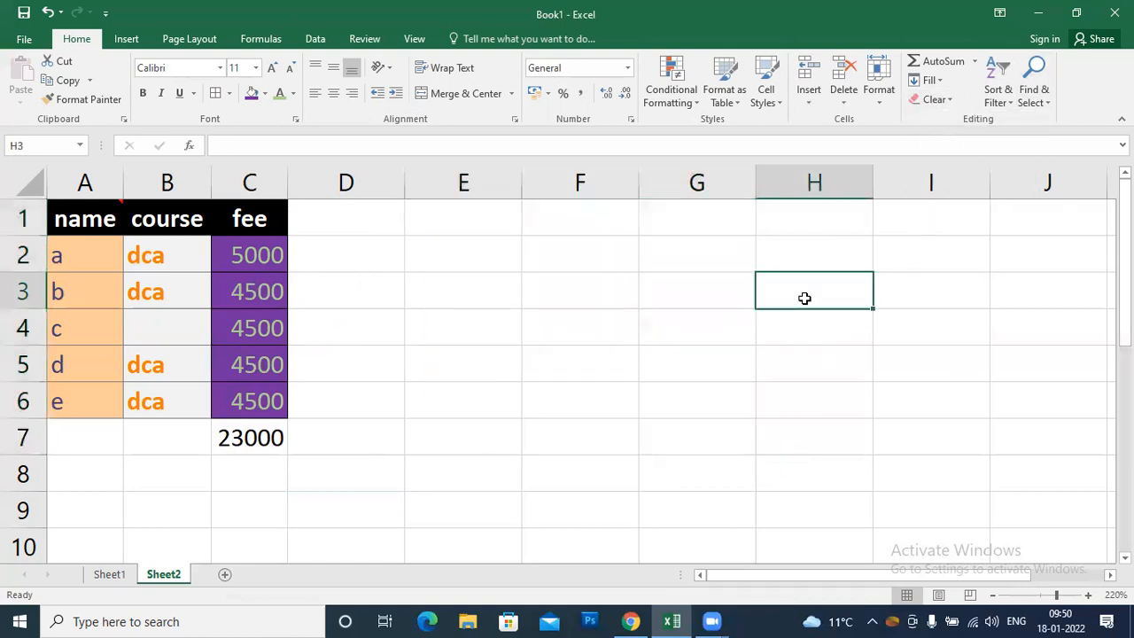
Step: Copy the table A1:C7 and paste it as links at A1 of a new worksheet
{"action": "left_click", "coordinate": [458, 221]}
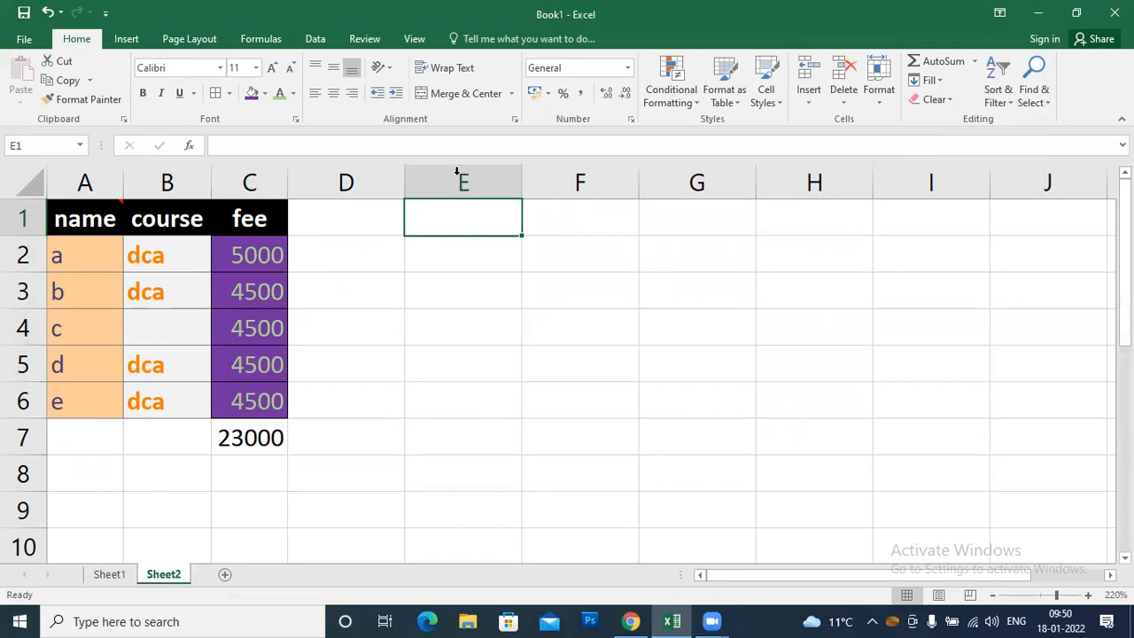
{"action": "left_click_drag", "start_coordinate": [91, 208], "coordinate": [295, 417]}
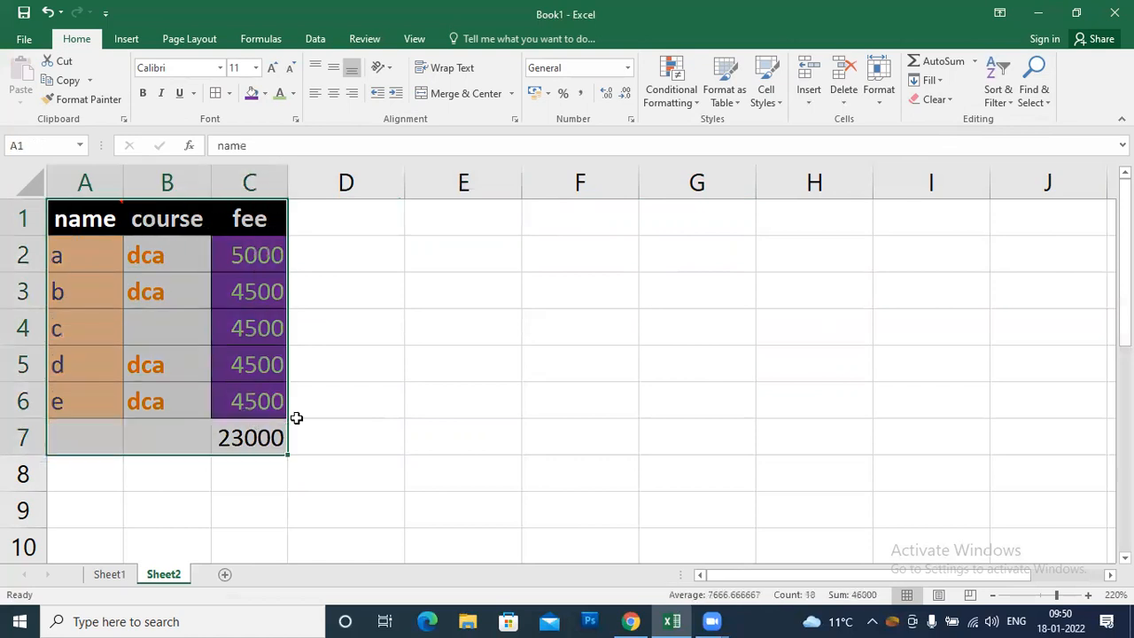
{"action": "key", "text": "ctrl+c"}
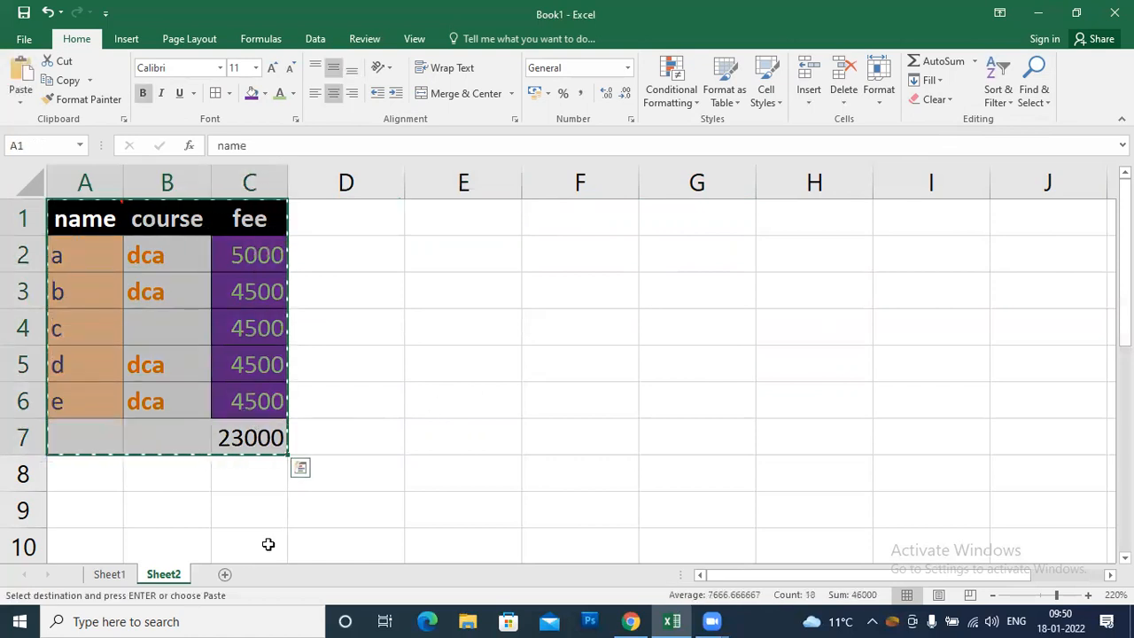
{"action": "left_click", "coordinate": [224, 573]}
{"action": "scroll", "coordinate": [232, 346], "scroll_direction": "up", "scroll_amount": 9, "text": "ctrl"}
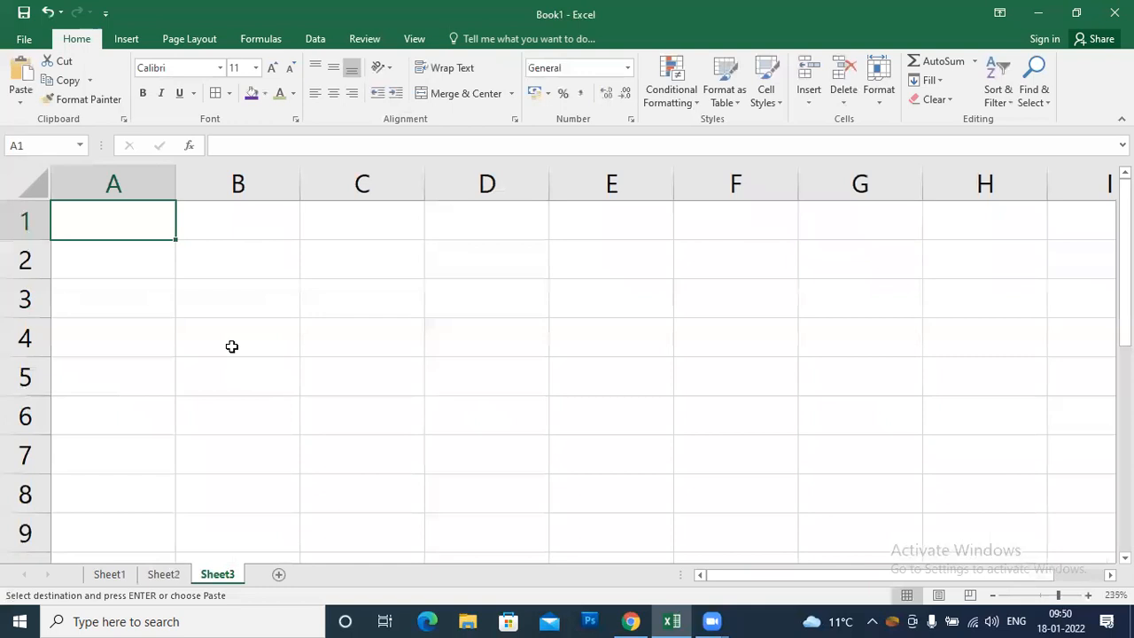
{"action": "key", "text": "ctrl+alt+v"}
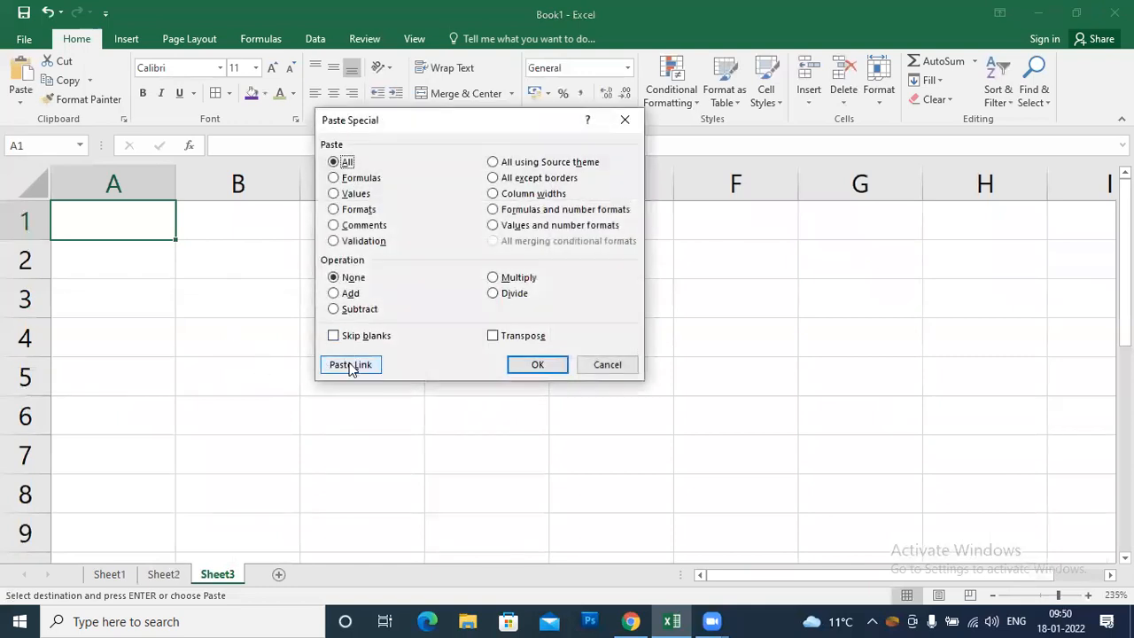
{"action": "left_click", "coordinate": [348, 367]}
{"action": "left_click", "coordinate": [551, 399]}
Step: Delete the zeros in A7:B7 and B4 of the linked table on Sheet3
{"action": "left_click", "coordinate": [154, 454]}
{"action": "left_click_drag", "start_coordinate": [132, 473], "coordinate": [233, 466]}
{"action": "key", "text": "Delete"}
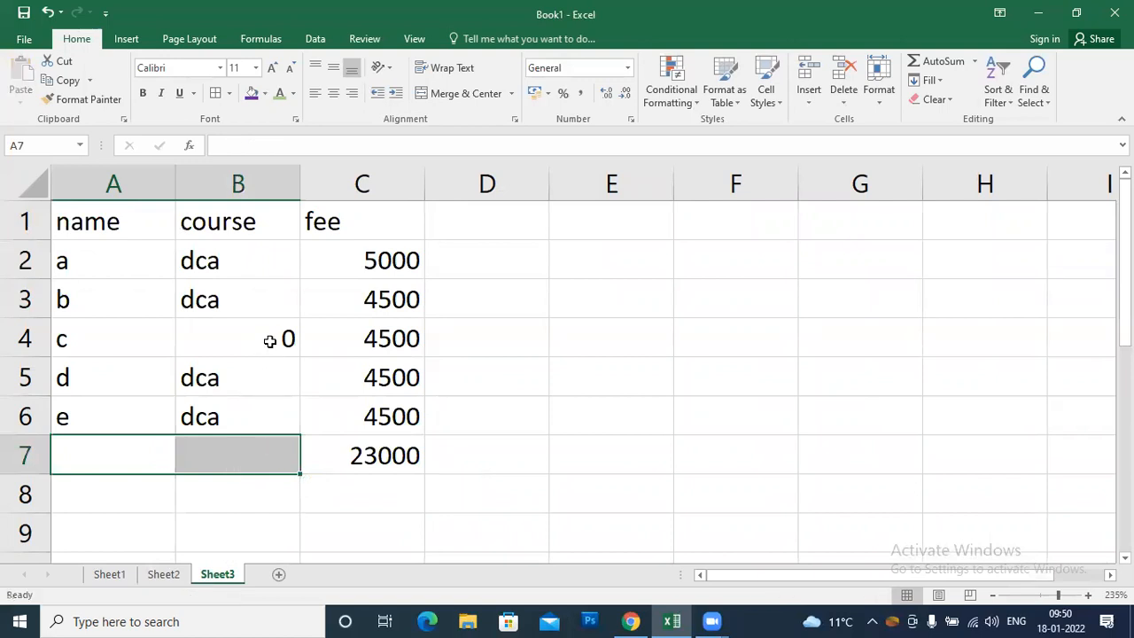
{"action": "left_click", "coordinate": [269, 339]}
{"action": "key", "text": "Delete"}
{"action": "left_click", "coordinate": [294, 494]}
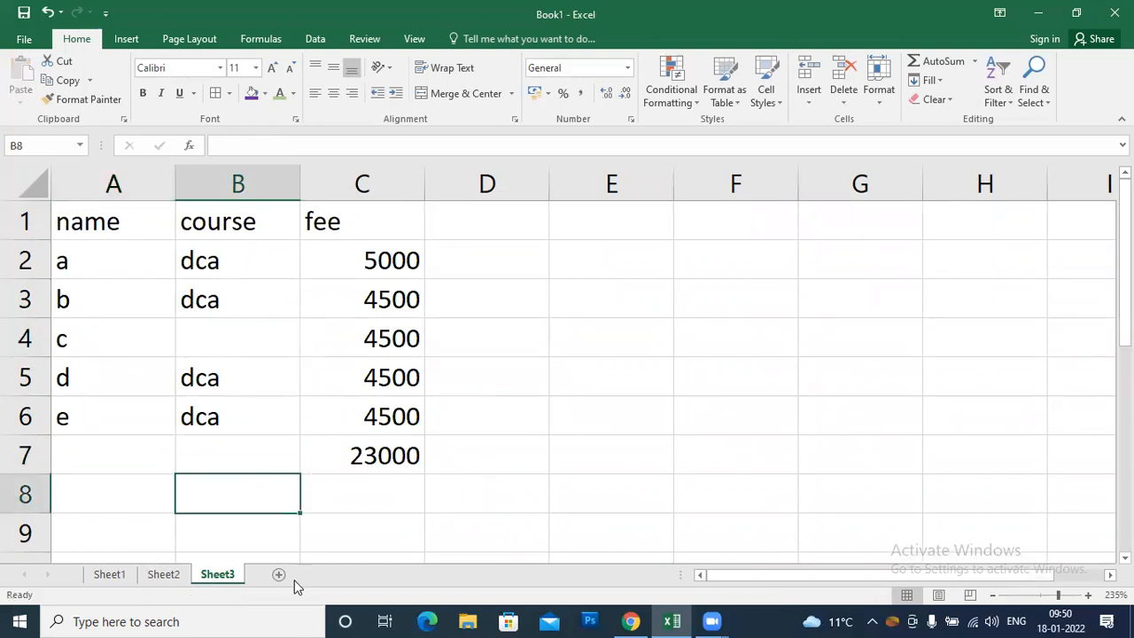
Step: Set the fee in C2 of the original table on Sheet2 to 4000
{"action": "left_click", "coordinate": [163, 574]}
{"action": "left_click", "coordinate": [281, 258]}
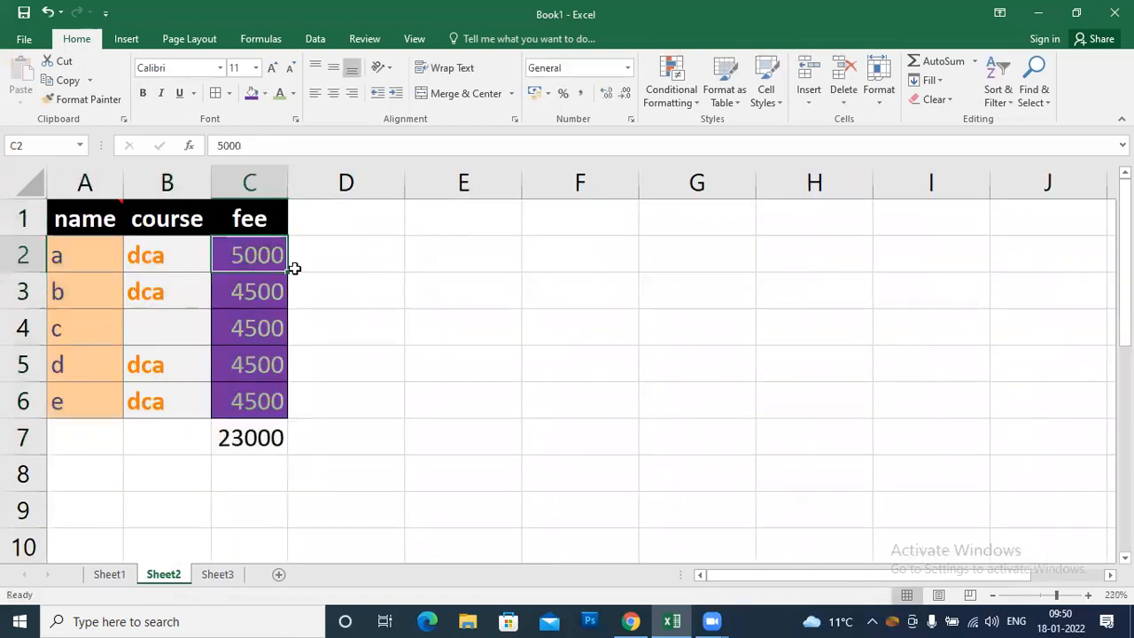
{"action": "type", "text": "4000"}
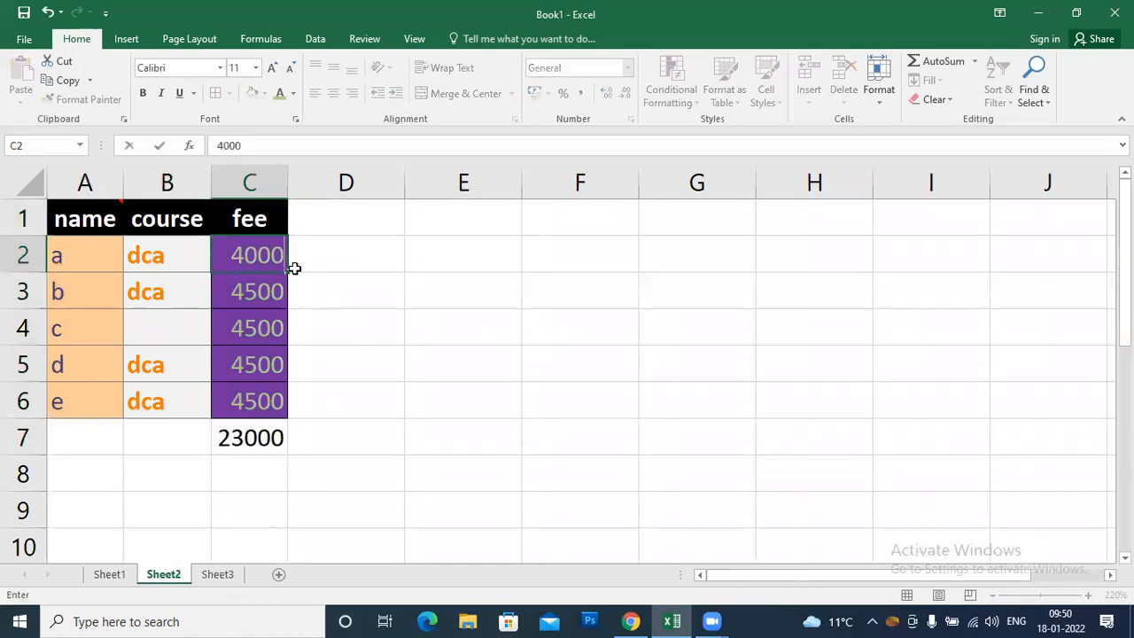
{"action": "key", "text": "Return"}
Step: Check the linked fee cell C2 and its formula on Sheet3
{"action": "left_click", "coordinate": [217, 574]}
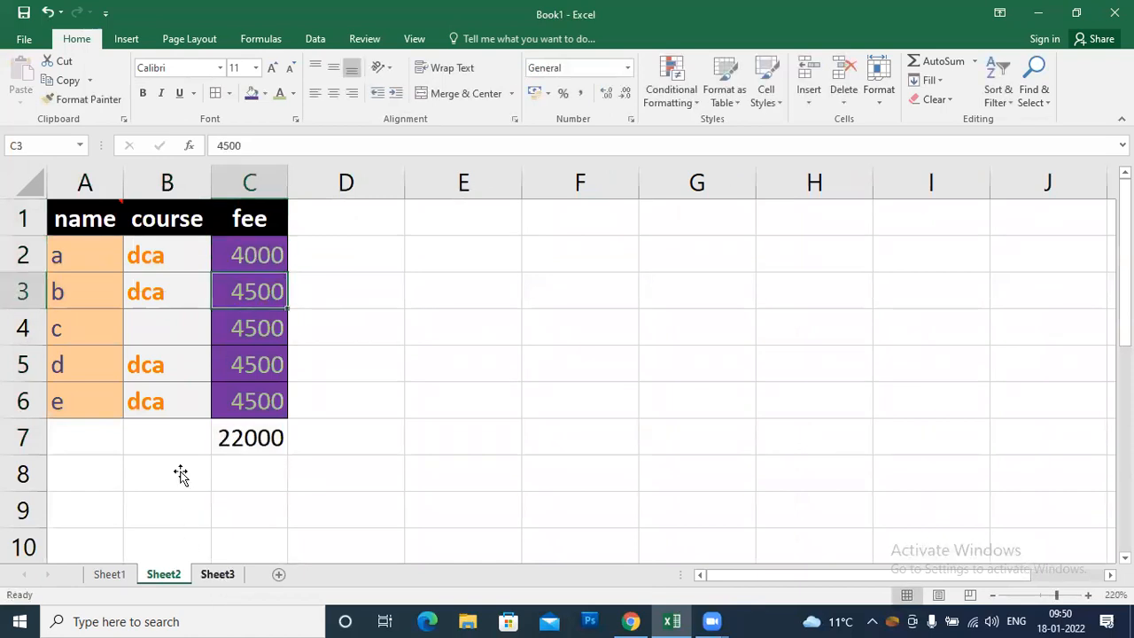
{"action": "left_click", "coordinate": [363, 265]}
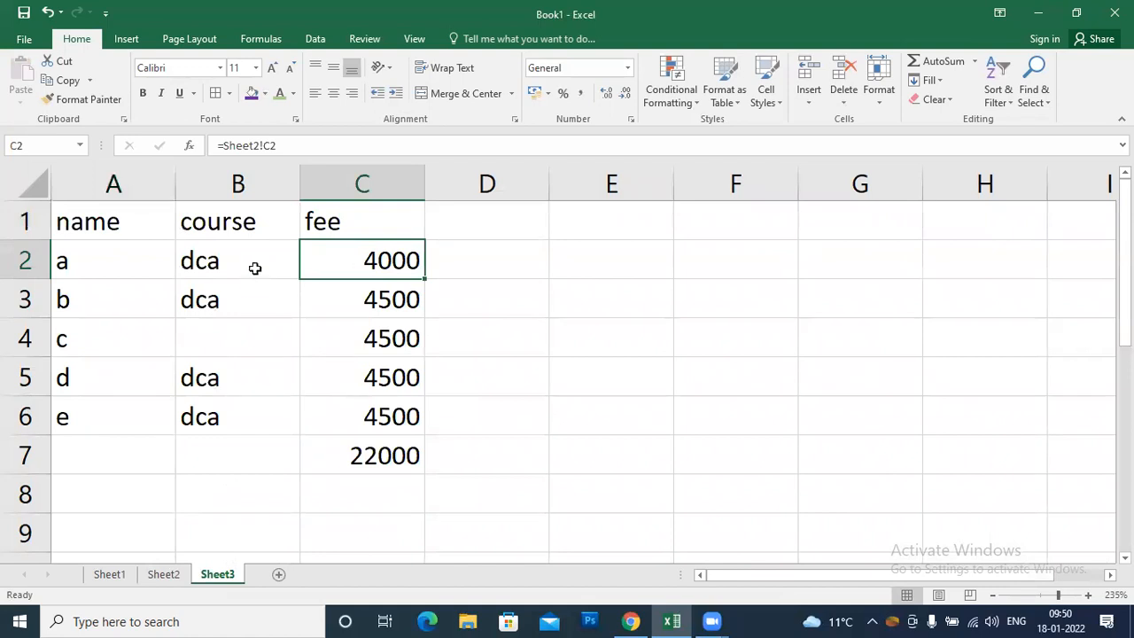
{"action": "left_click_drag", "start_coordinate": [469, 507], "coordinate": [41, 213]}
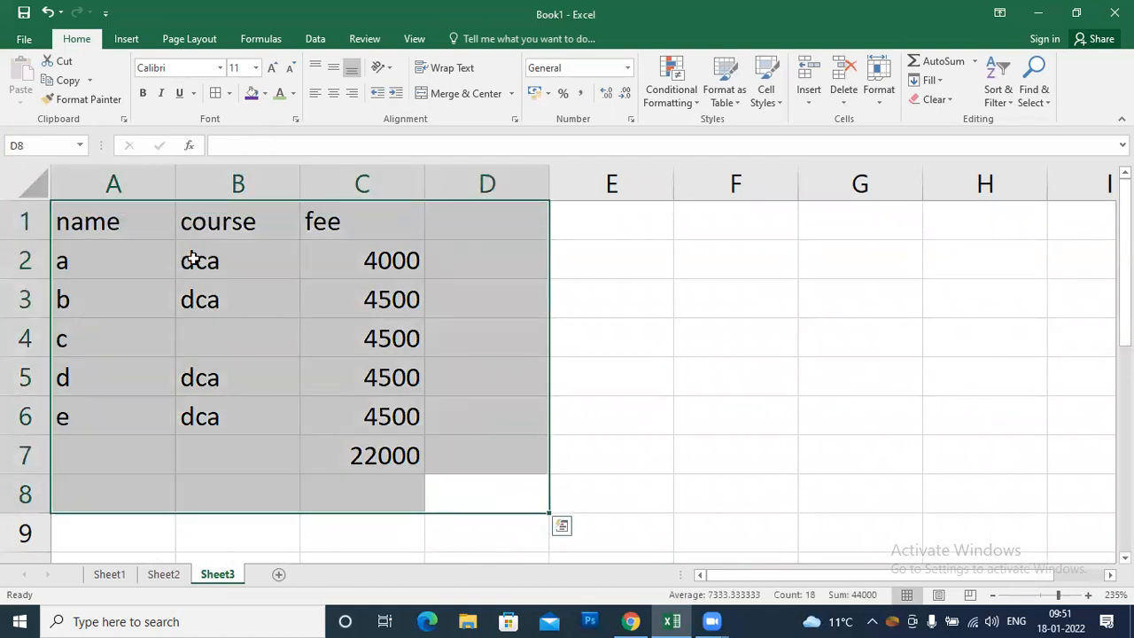
{"action": "left_click", "coordinate": [377, 262]}
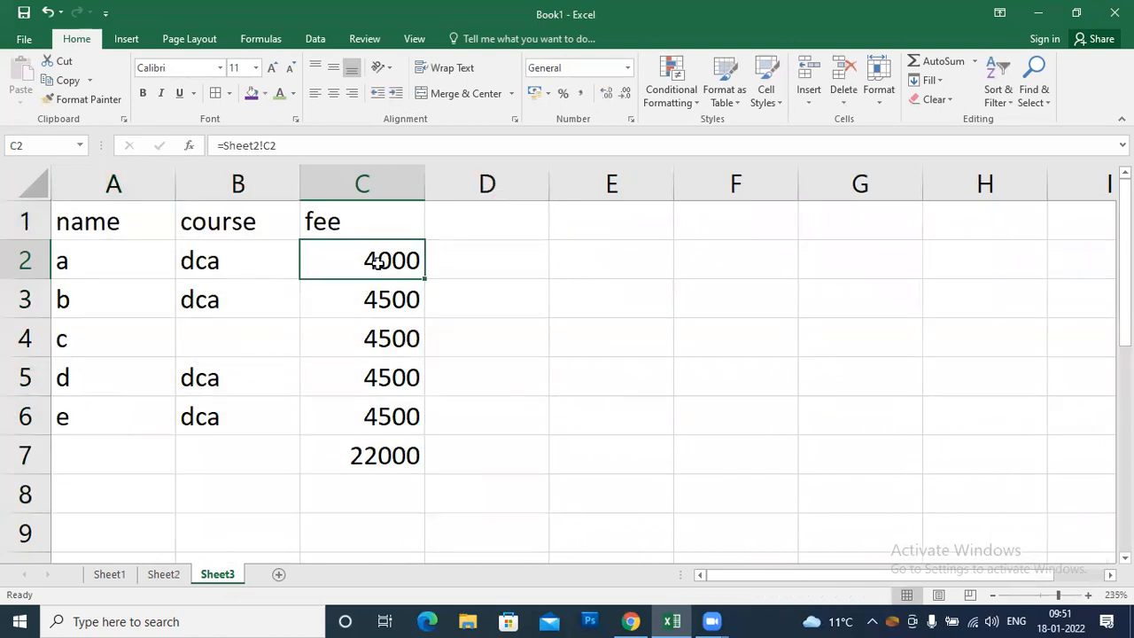
Step: Clear all contents and formatting from the linked name, course and fee table on Sheet3
{"action": "left_click", "coordinate": [630, 326]}
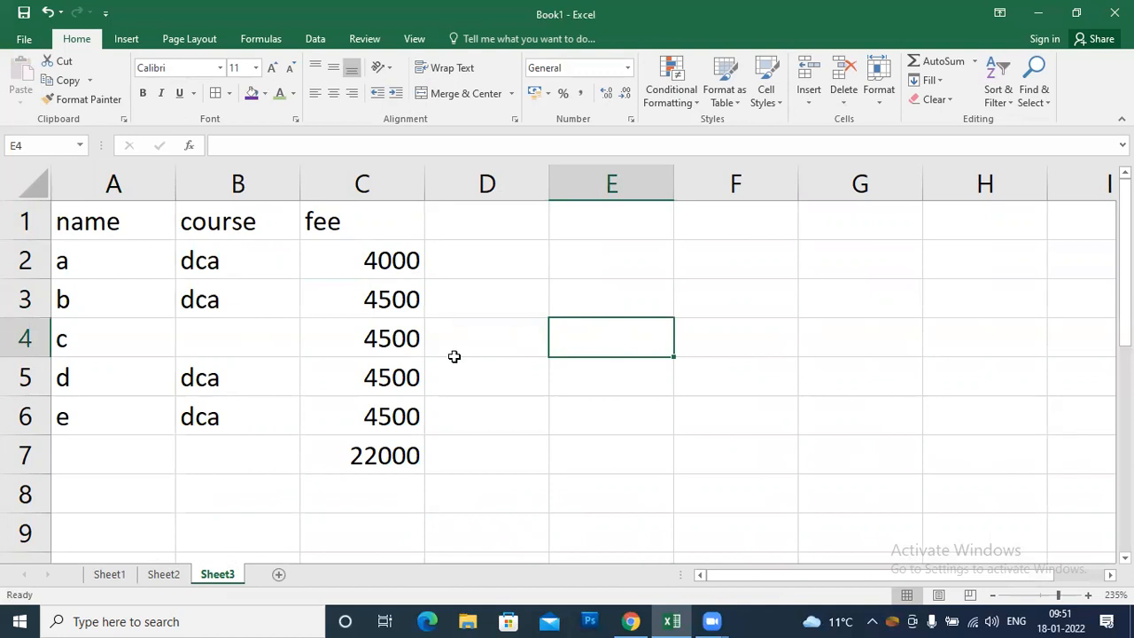
{"action": "left_click_drag", "start_coordinate": [480, 517], "coordinate": [55, 221]}
{"action": "left_click", "coordinate": [931, 100]}
{"action": "left_click", "coordinate": [939, 119]}
{"action": "left_click", "coordinate": [324, 384]}
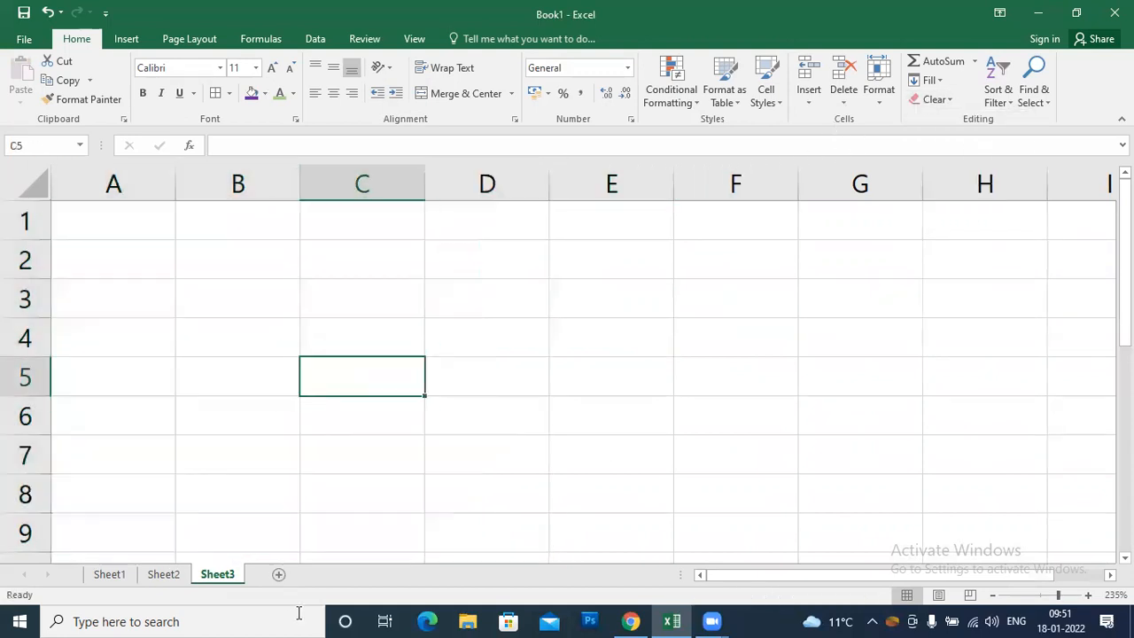
Step: Copy the table A1:C7 on Sheet2 and paste it at E1 with the All using Source theme option
{"action": "left_click", "coordinate": [163, 575]}
{"action": "left_click", "coordinate": [375, 378]}
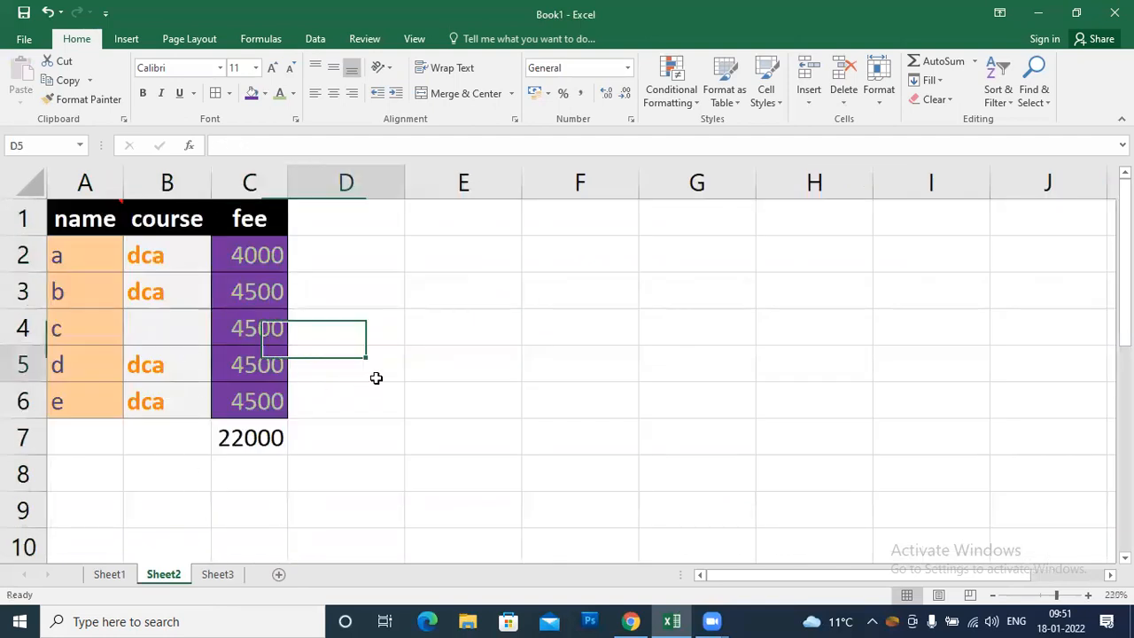
{"action": "left_click_drag", "start_coordinate": [94, 222], "coordinate": [258, 436]}
{"action": "key", "text": "ctrl+c"}
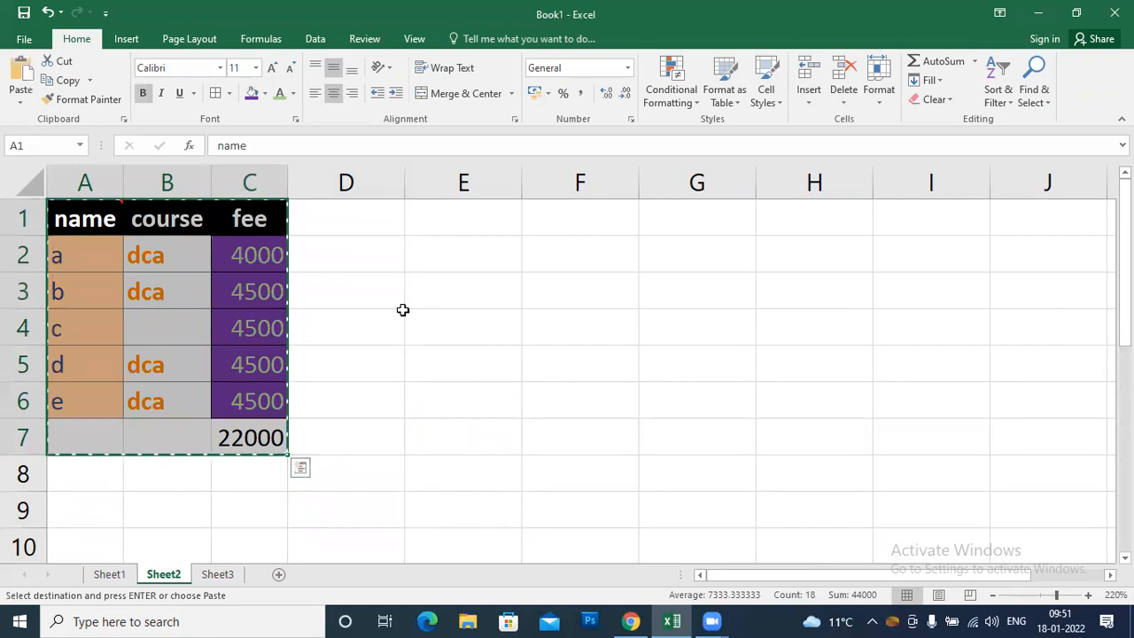
{"action": "left_click", "coordinate": [435, 227]}
{"action": "key", "text": "ctrl+alt+v"}
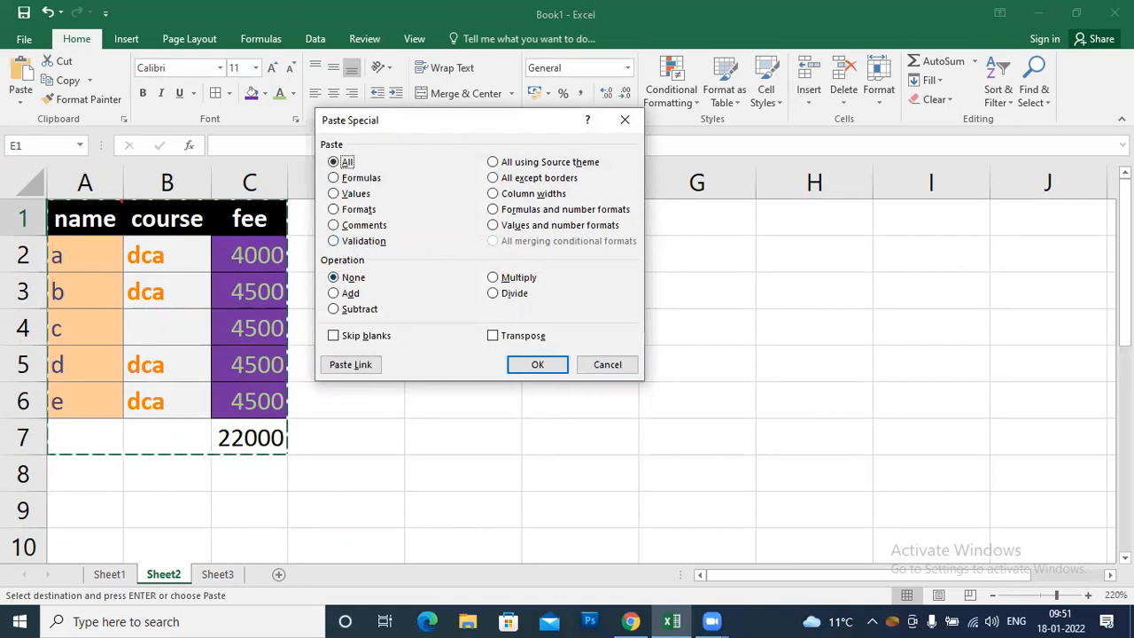
{"action": "left_click", "coordinate": [521, 163]}
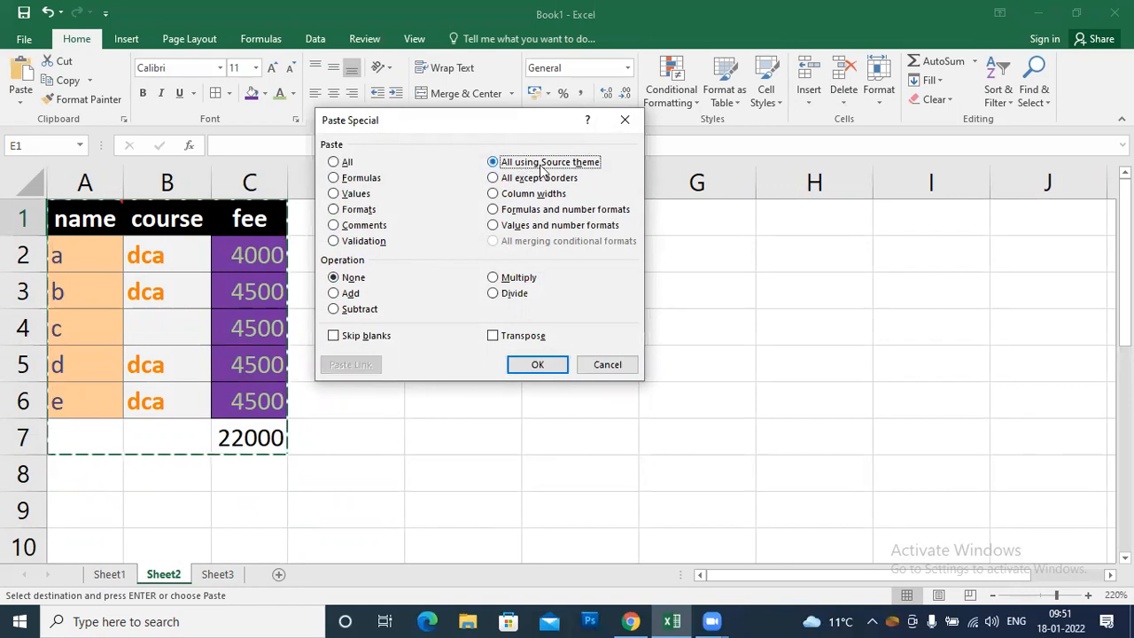
{"action": "left_click", "coordinate": [538, 364]}
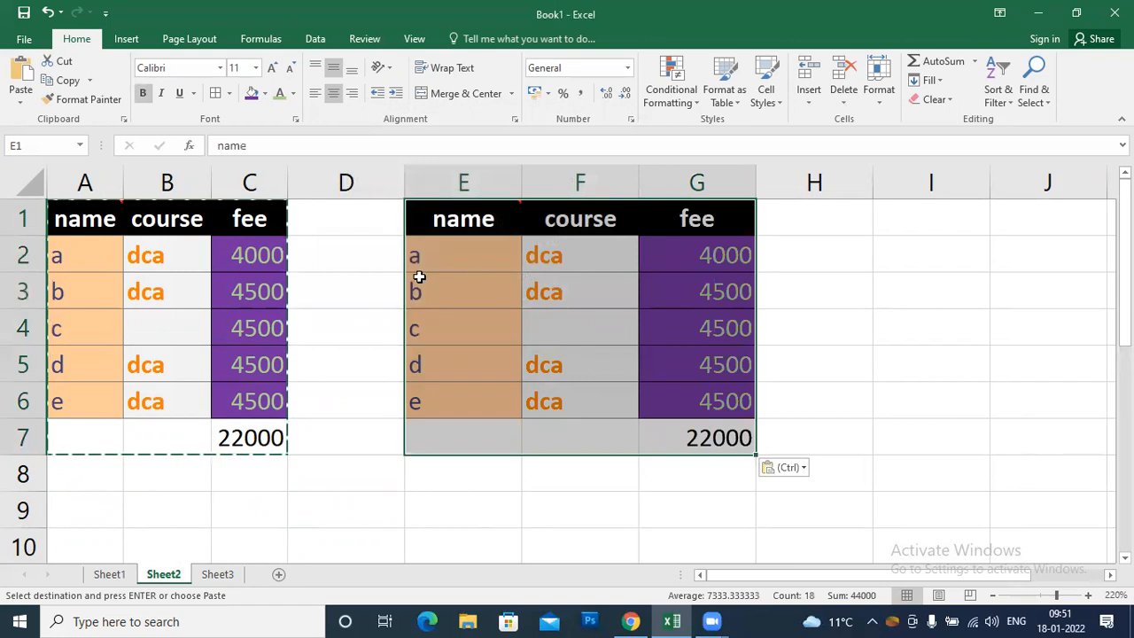
Step: View the available Format as Table styles and undo the source-theme paste at E1
{"action": "left_click", "coordinate": [726, 99]}
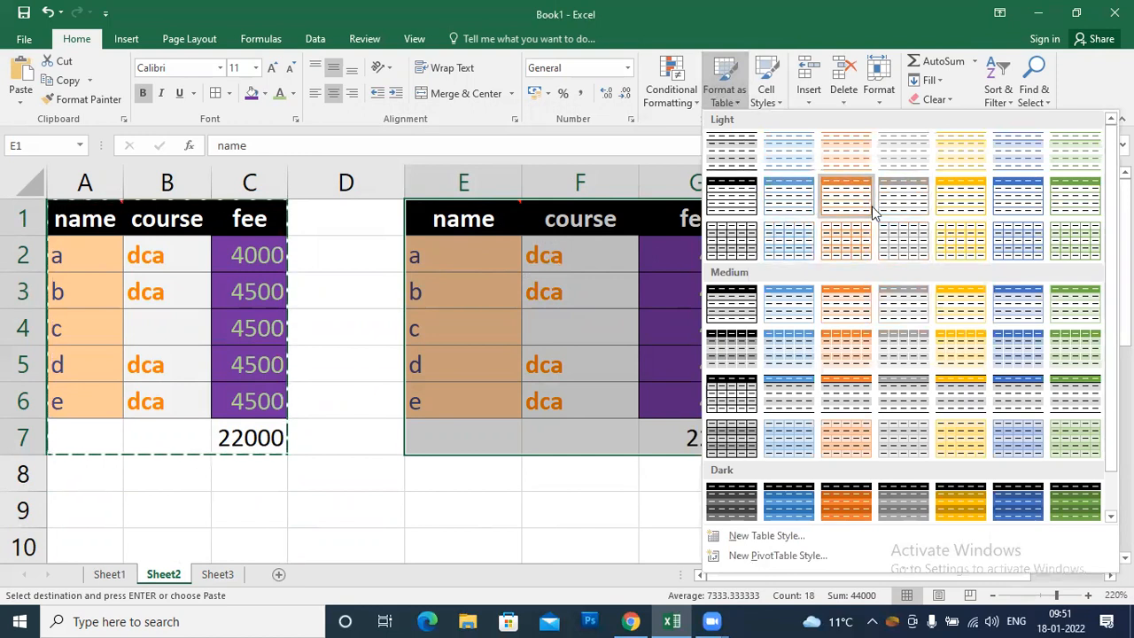
{"action": "left_click", "coordinate": [545, 262]}
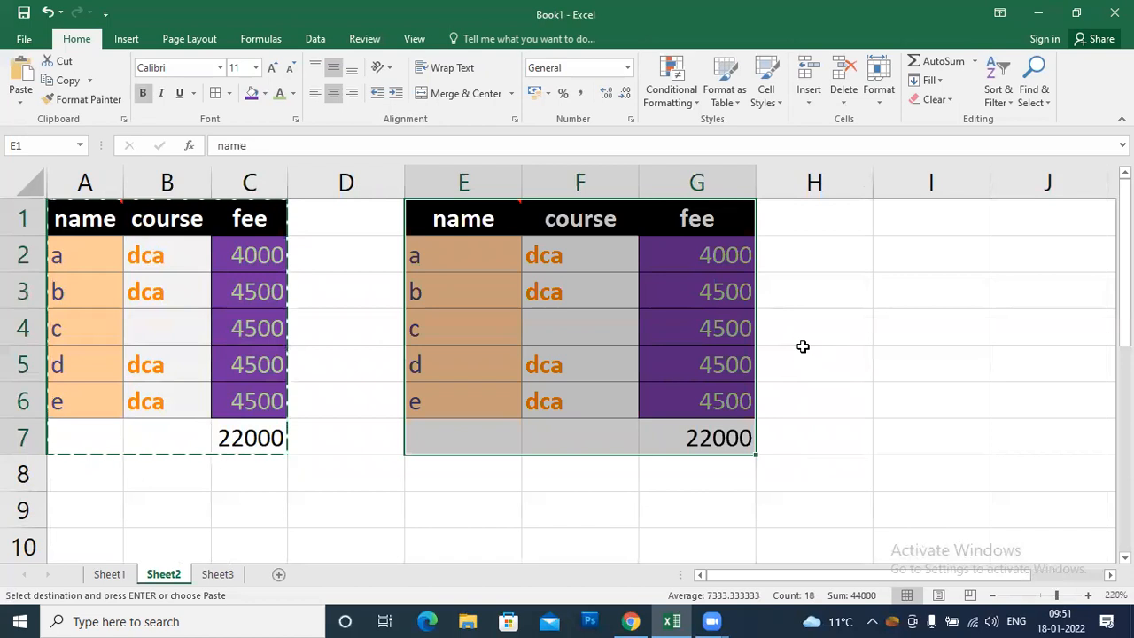
{"action": "key", "text": "ctrl+z"}
Step: Try pasting the copied table at E1 with the All except borders option, and undo that paste
{"action": "left_click", "coordinate": [482, 223]}
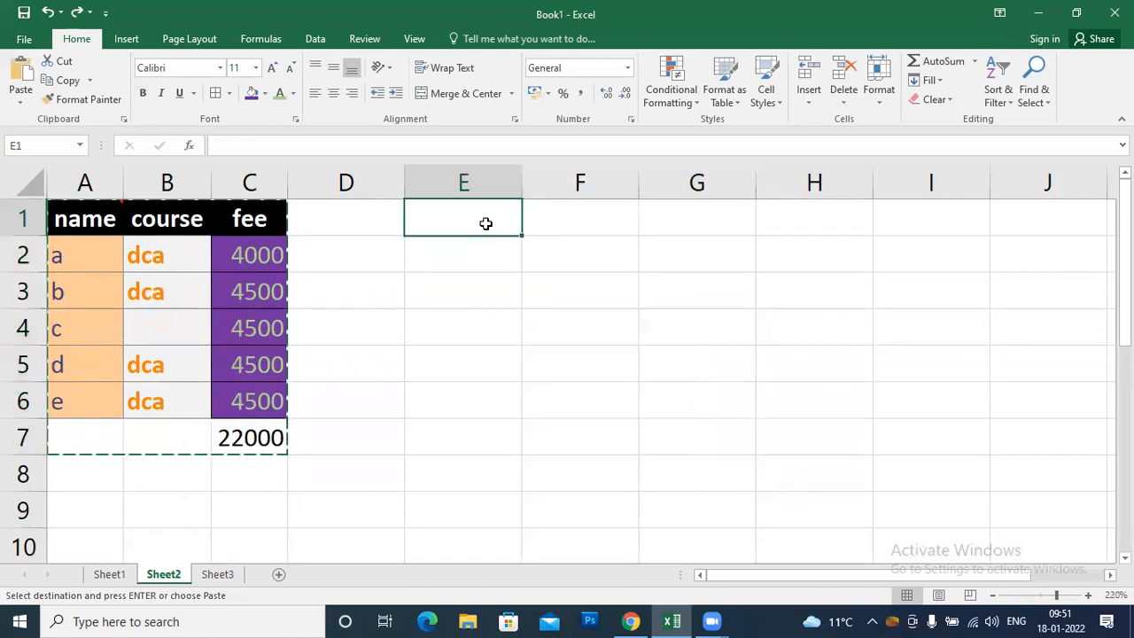
{"action": "key", "text": "ctrl+alt+v"}
{"action": "left_click", "coordinate": [532, 178]}
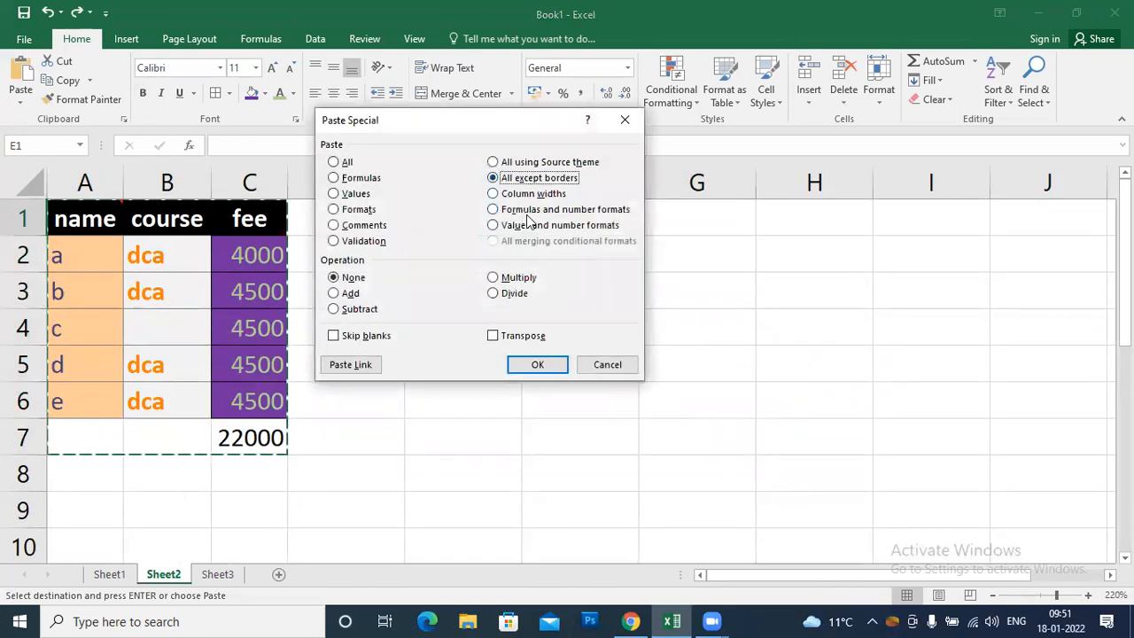
{"action": "left_click", "coordinate": [537, 365]}
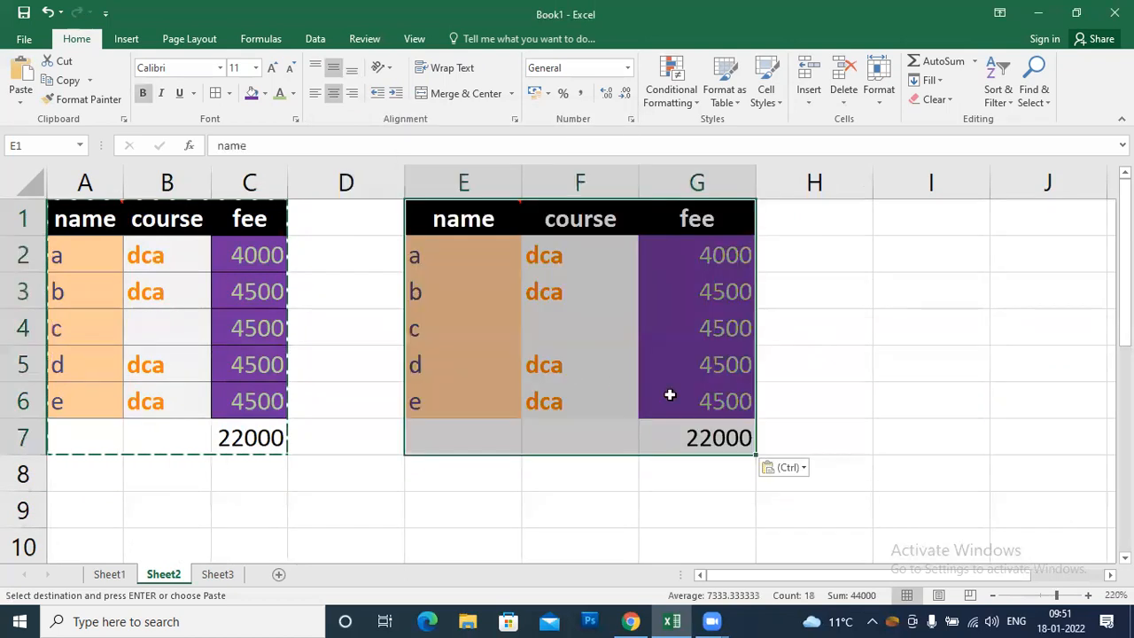
{"action": "left_click", "coordinate": [897, 392]}
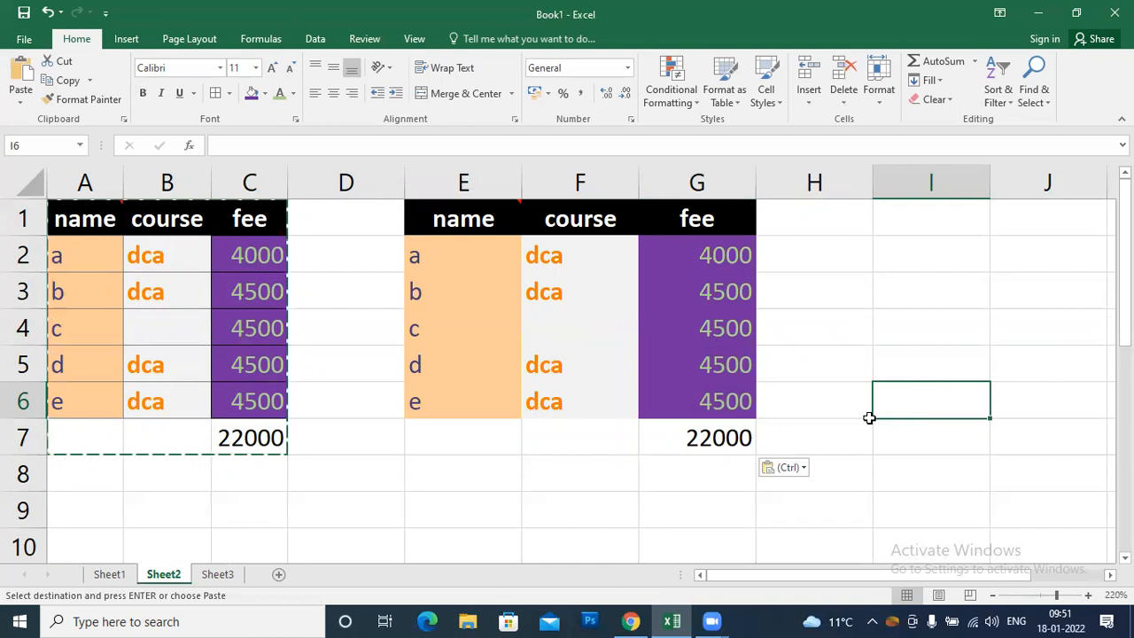
{"action": "key", "text": "ctrl+z"}
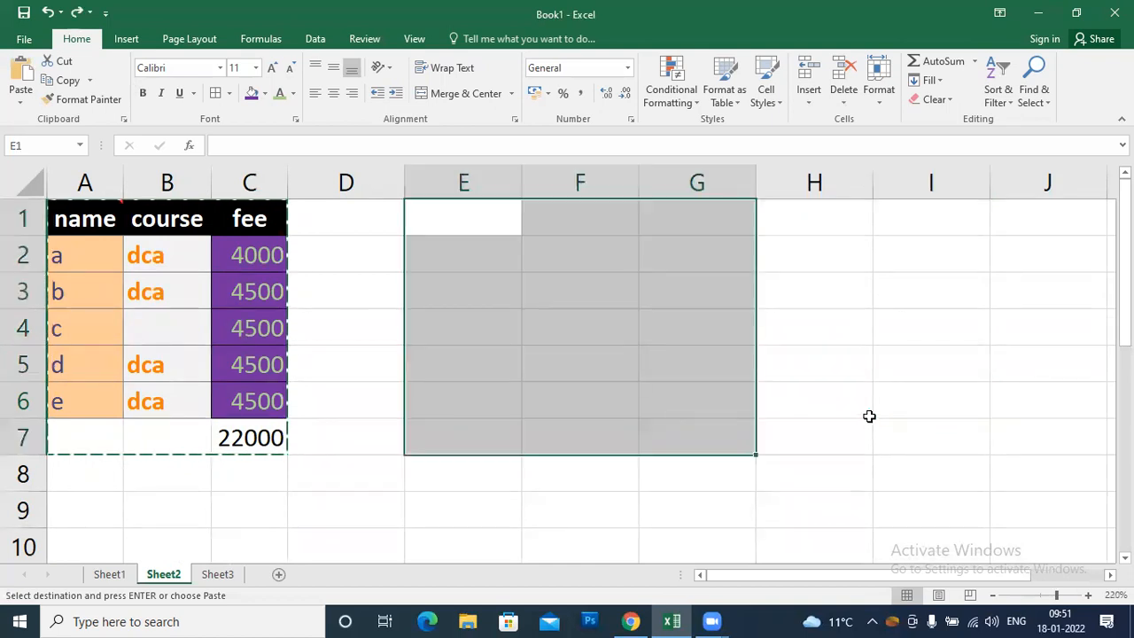
{"action": "key", "text": "ctrl+alt+v"}
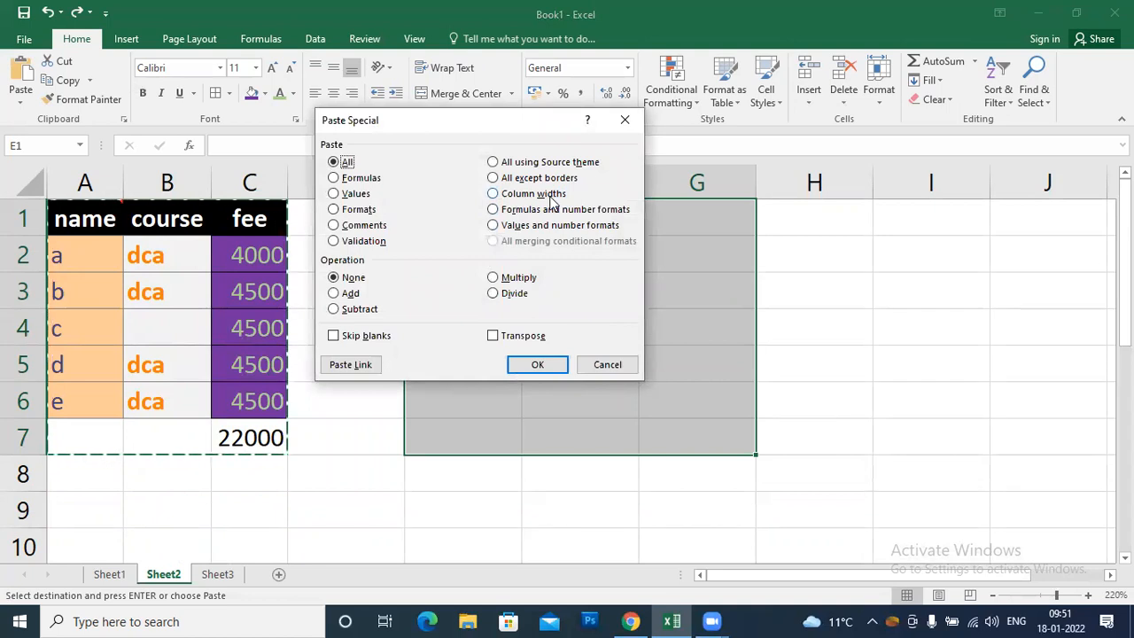
{"action": "left_click", "coordinate": [530, 367]}
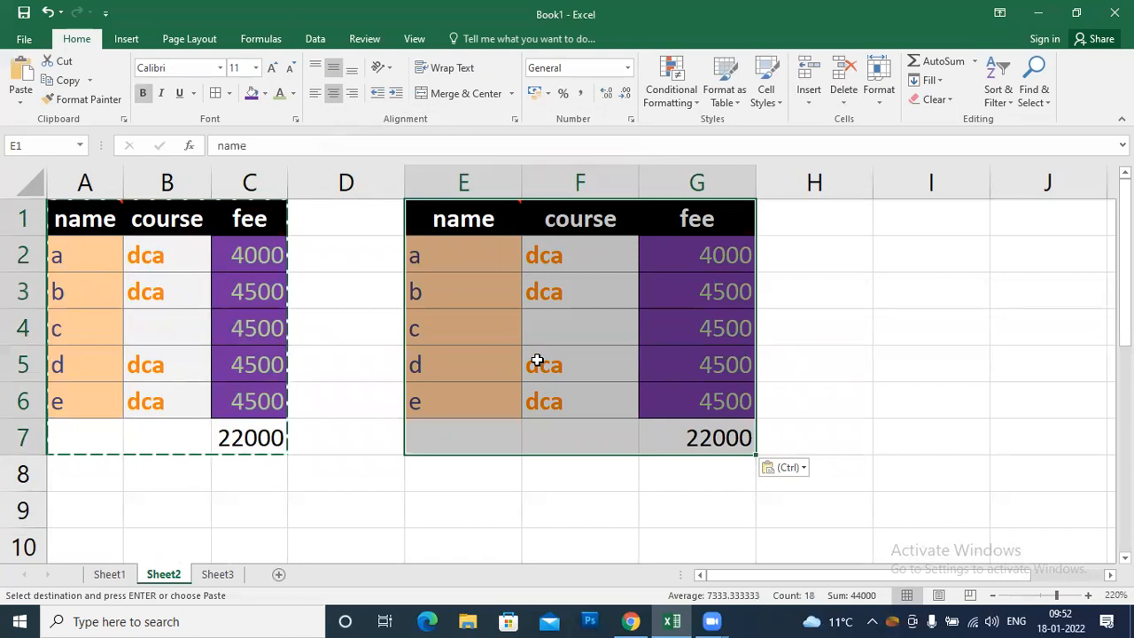
{"action": "key", "text": "ctrl+x"}
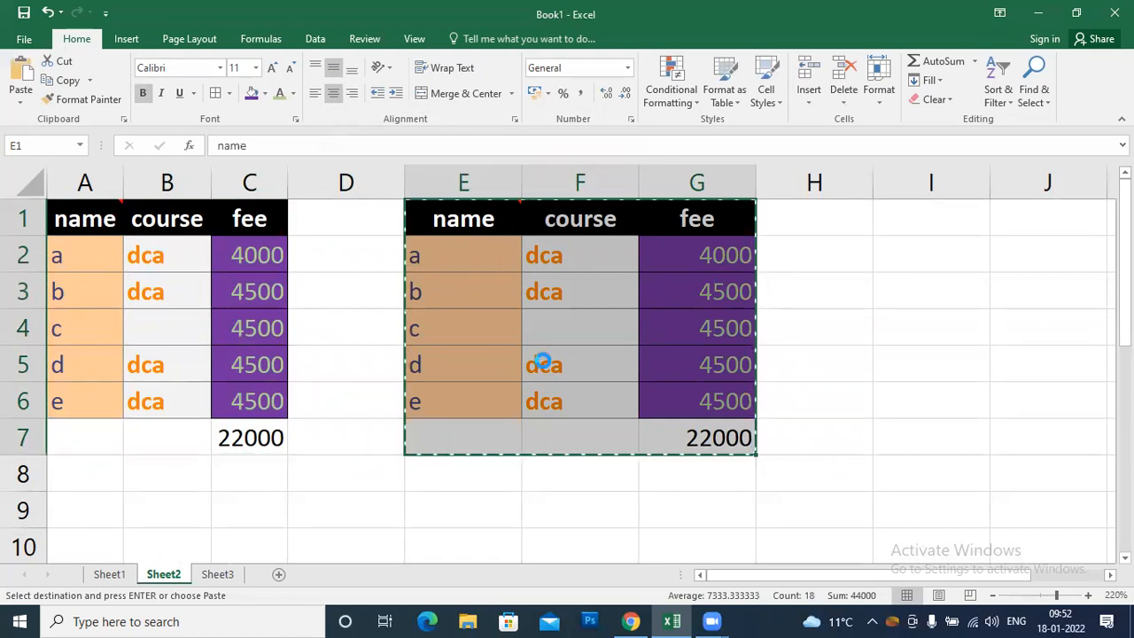
{"action": "key", "text": "ctrl+z"}
{"action": "left_click", "coordinate": [831, 369]}
{"action": "double_click", "coordinate": [399, 325]}
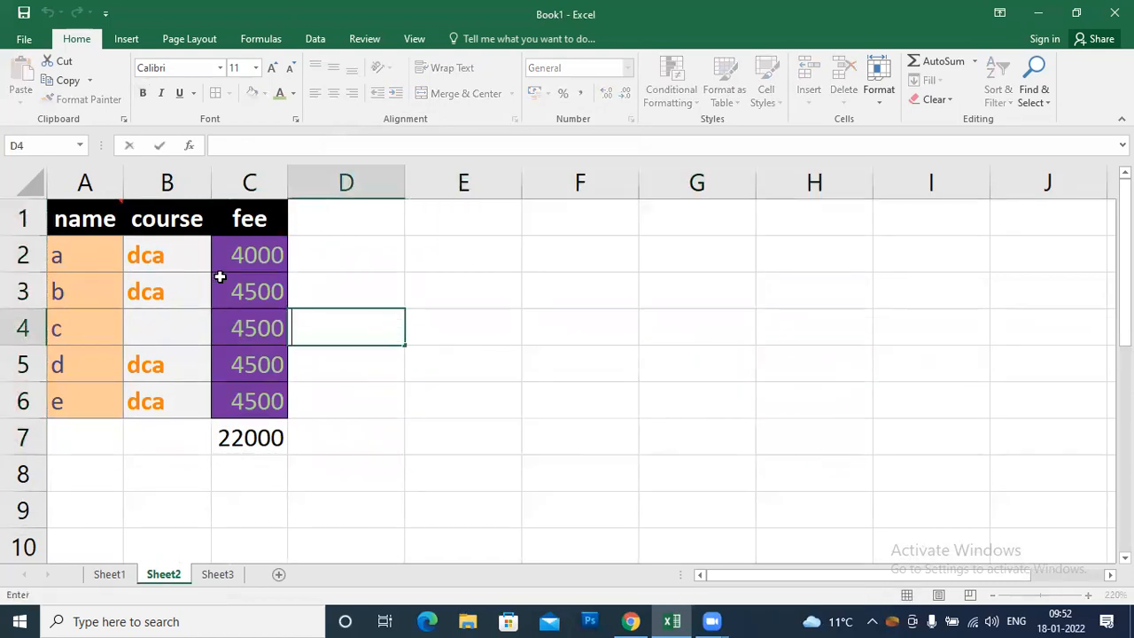
Step: Copy A1:C6 and apply only its column widths to columns E to G using Paste Special at E1
{"action": "left_click_drag", "start_coordinate": [89, 224], "coordinate": [260, 398]}
{"action": "key", "text": "ctrl+c"}
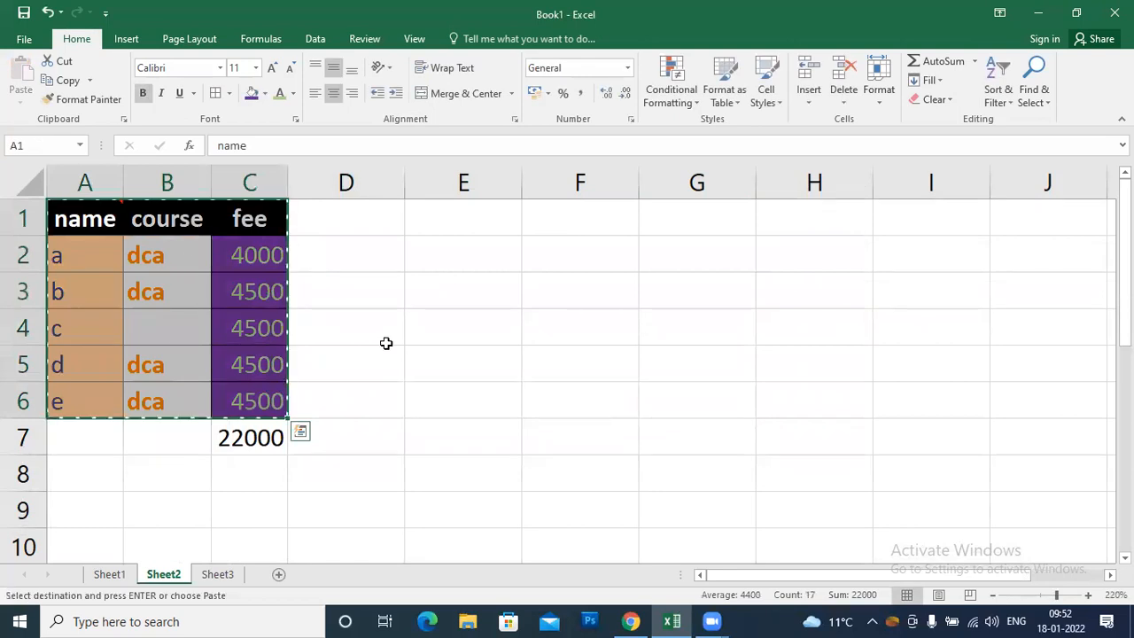
{"action": "left_click", "coordinate": [467, 228]}
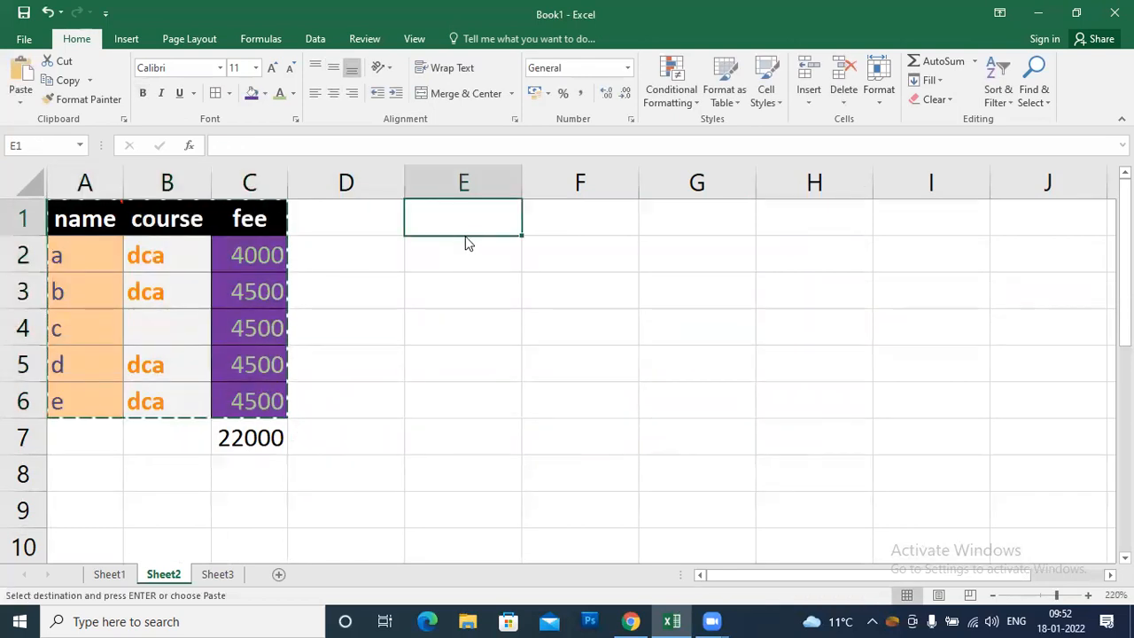
{"action": "key", "text": "ctrl+alt+v"}
{"action": "left_click", "coordinate": [519, 195]}
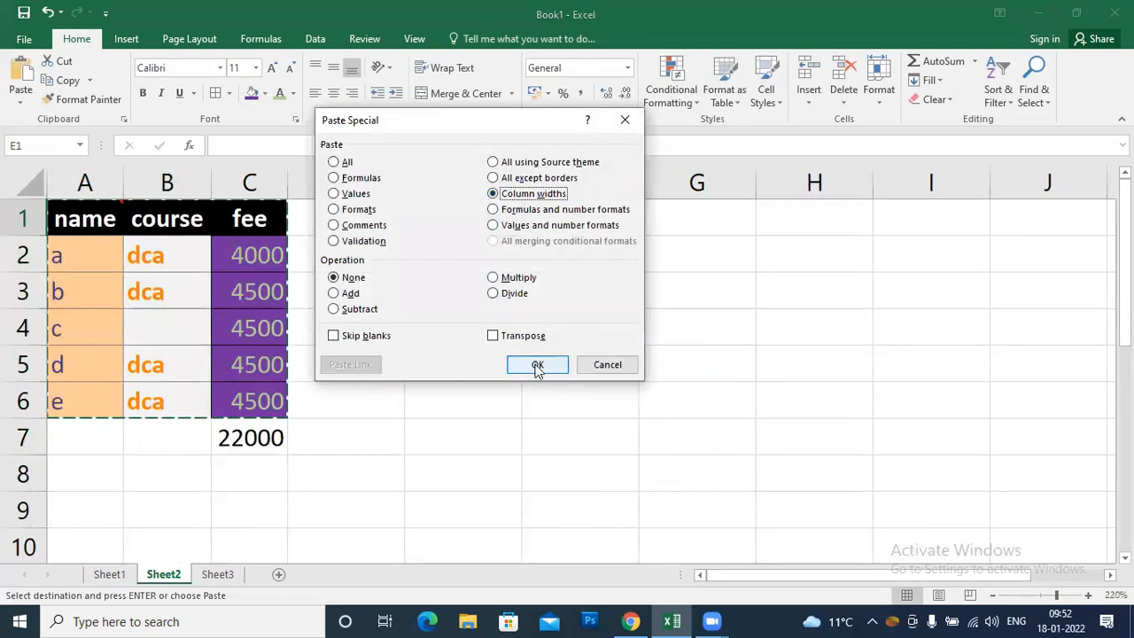
{"action": "left_click", "coordinate": [537, 366]}
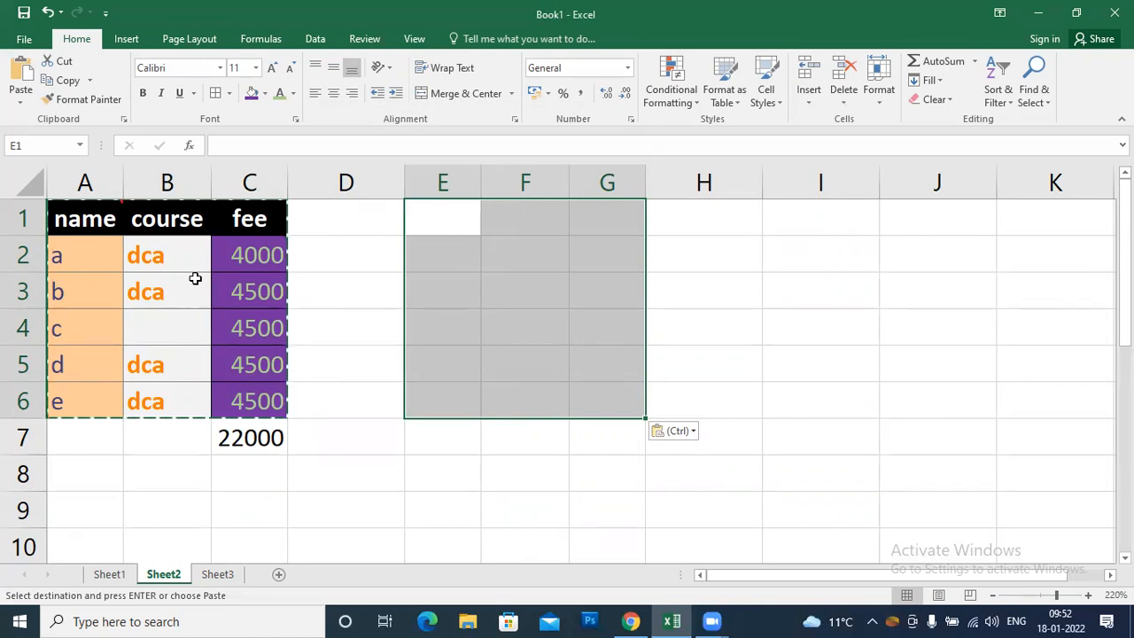
{"action": "left_click", "coordinate": [707, 319]}
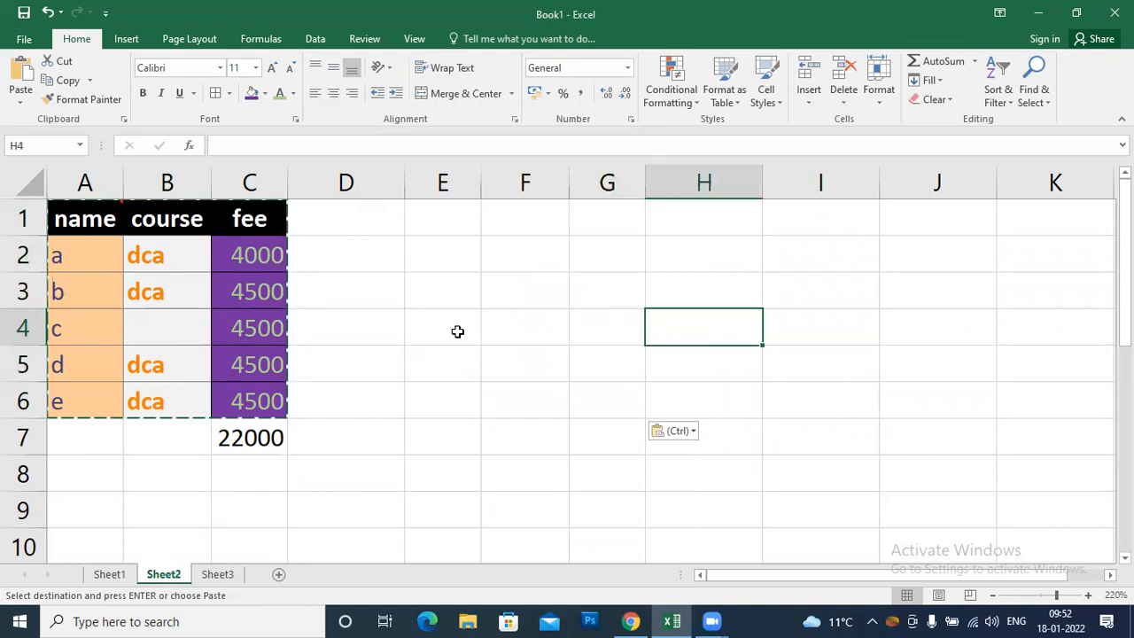
{"action": "left_click", "coordinate": [352, 227]}
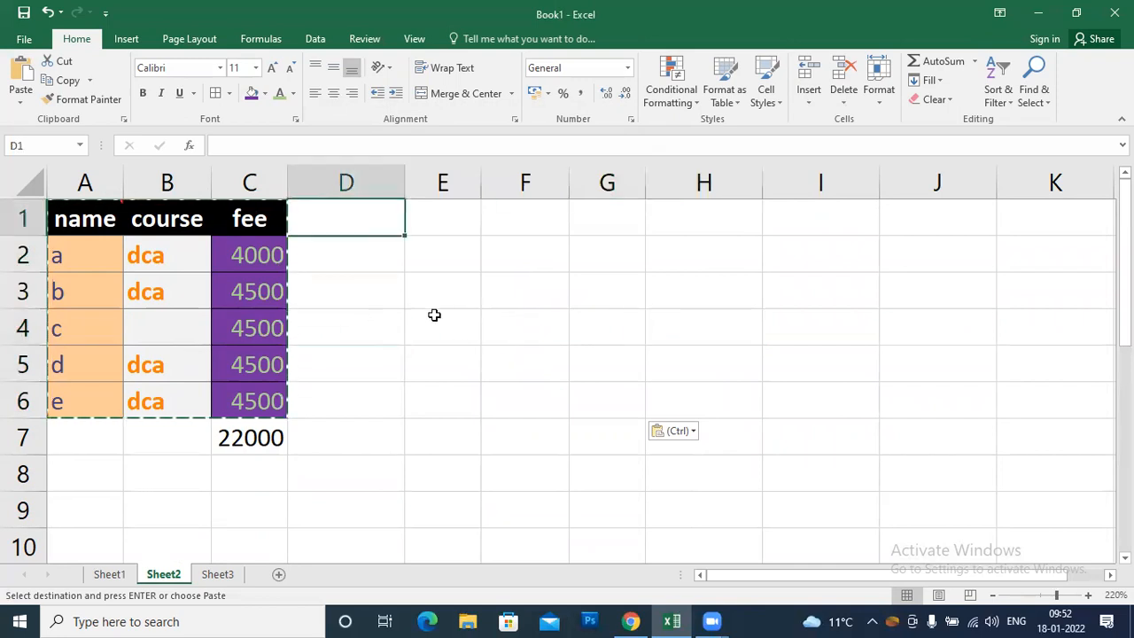
{"action": "double_click", "coordinate": [465, 314]}
{"action": "left_click", "coordinate": [398, 283]}
{"action": "left_click", "coordinate": [366, 221]}
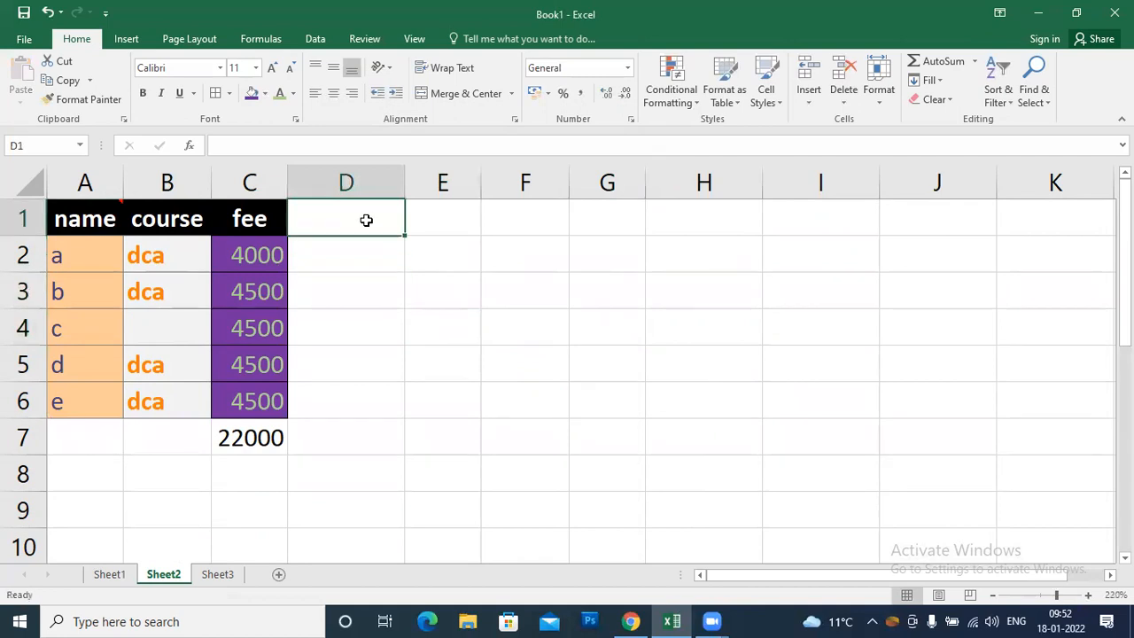
{"action": "left_click", "coordinate": [630, 620]}
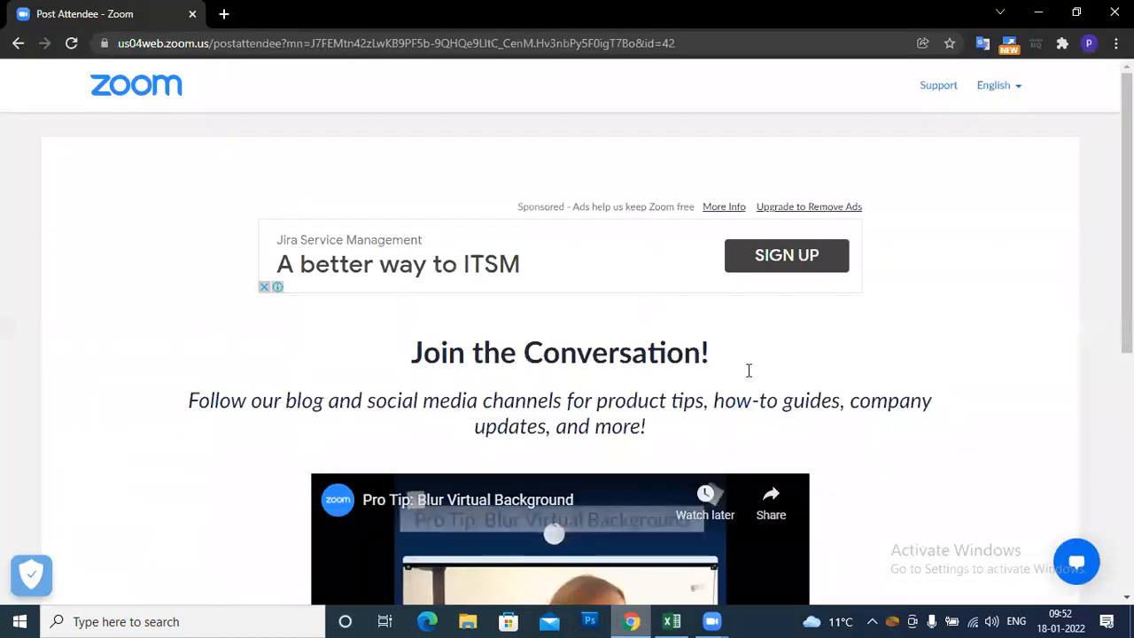
{"action": "left_click", "coordinate": [1038, 13]}
{"action": "left_click", "coordinate": [435, 311]}
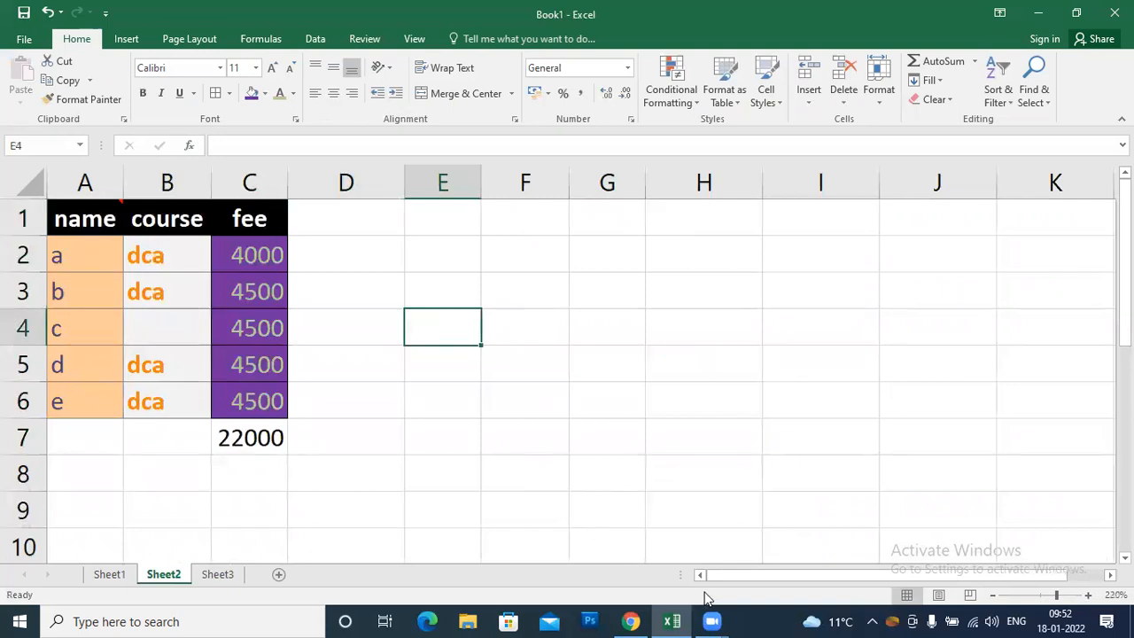
Step: Copy the table A1:C7, review the Paste Special options for cell E1, and cancel without pasting
{"action": "left_click_drag", "start_coordinate": [89, 222], "coordinate": [284, 435]}
{"action": "key", "text": "ctrl+c"}
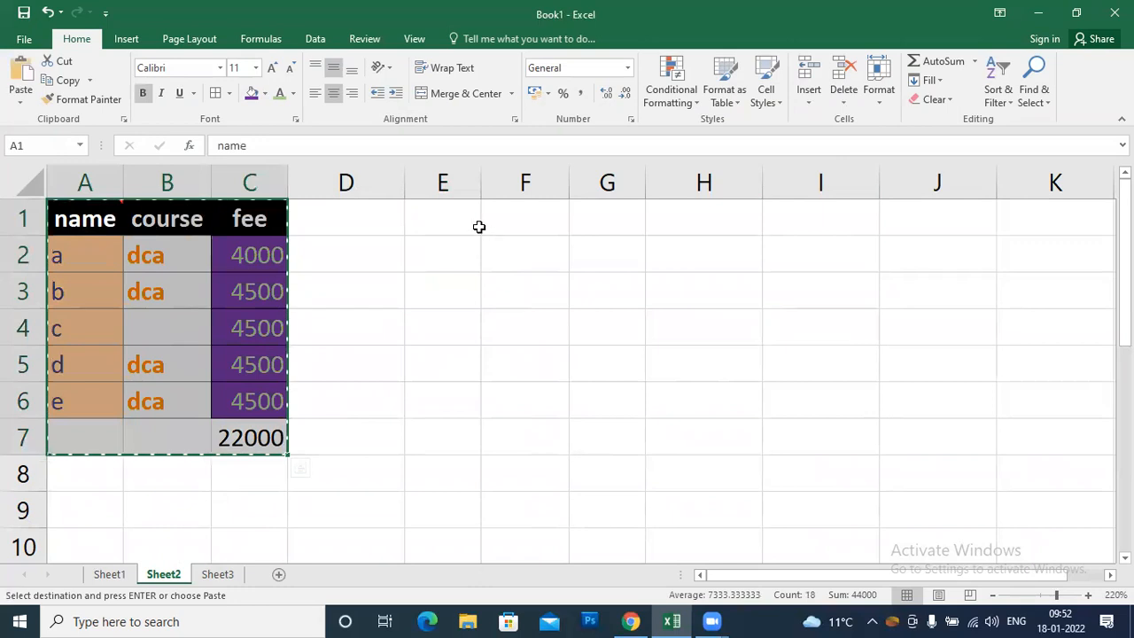
{"action": "left_click", "coordinate": [463, 220]}
{"action": "key", "text": "ctrl+alt+v"}
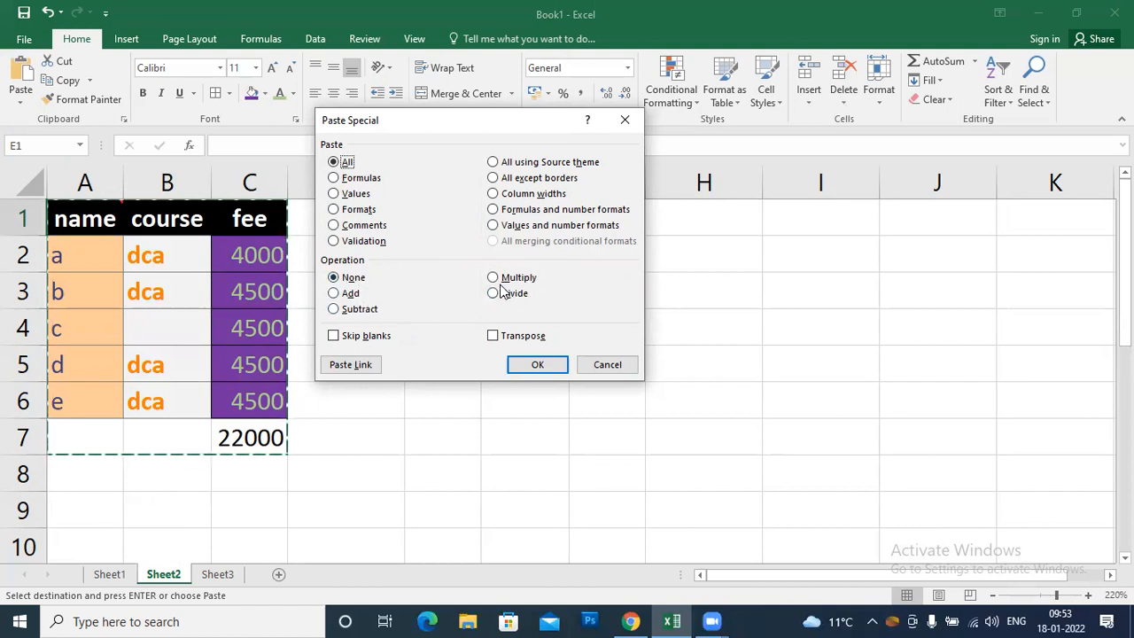
{"action": "left_click", "coordinate": [609, 368]}
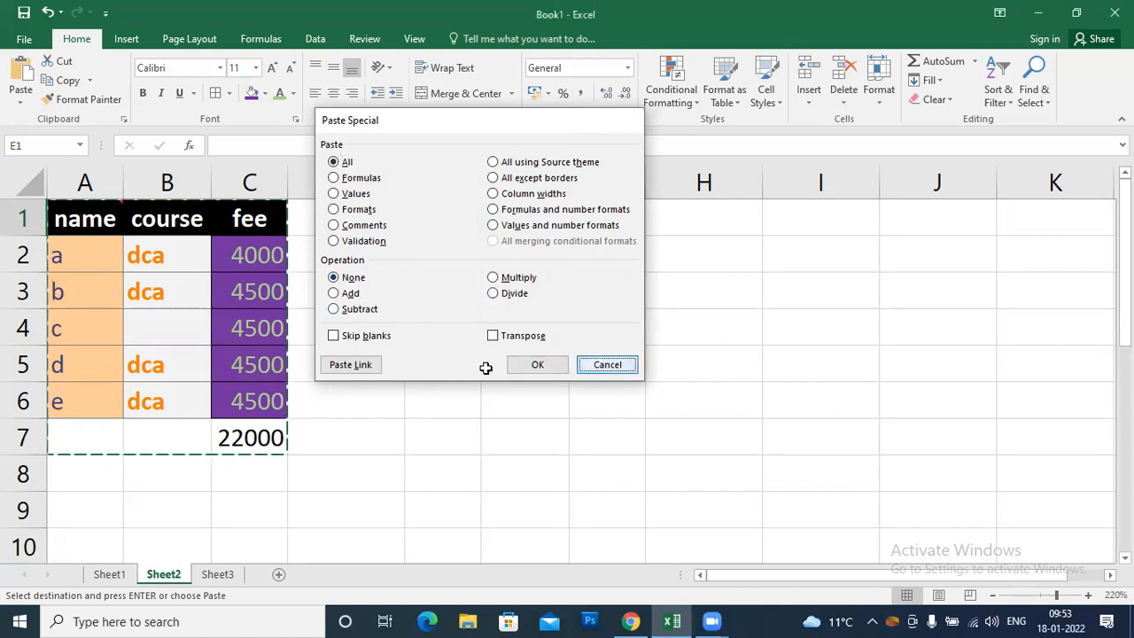
{"action": "left_click", "coordinate": [435, 406]}
{"action": "double_click", "coordinate": [374, 360]}
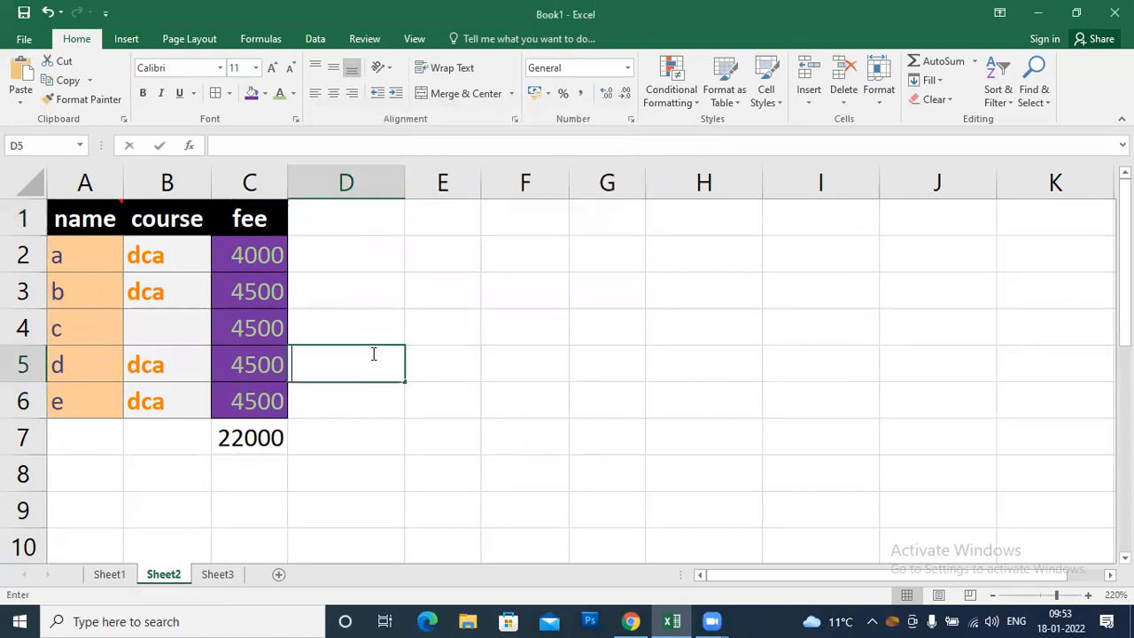
Step: Enter the formula =C2+1000 in D2 beside the first fee
{"action": "left_click", "coordinate": [382, 265]}
{"action": "left_click_drag", "start_coordinate": [264, 257], "coordinate": [264, 399]}
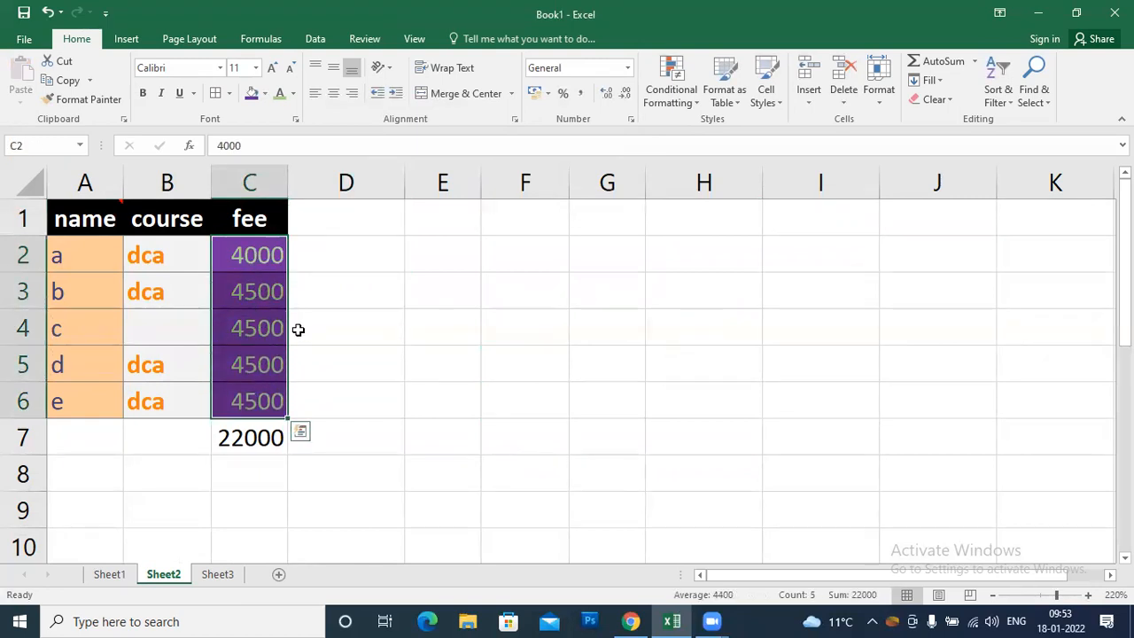
{"action": "left_click", "coordinate": [341, 259]}
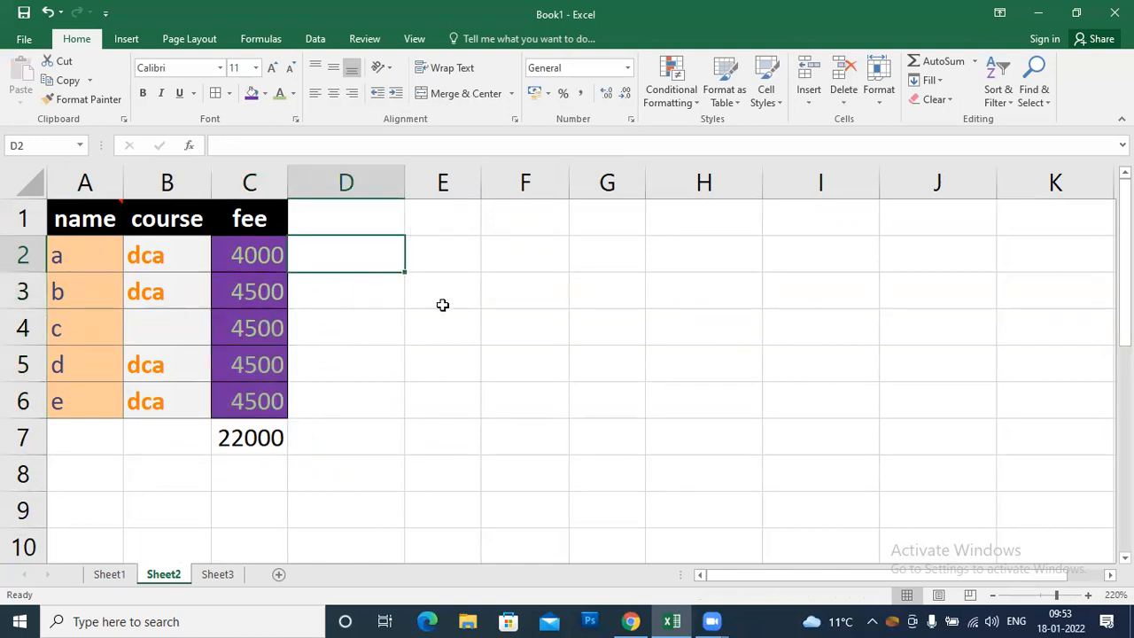
{"action": "type", "text": "="}
{"action": "key", "text": "Left"}
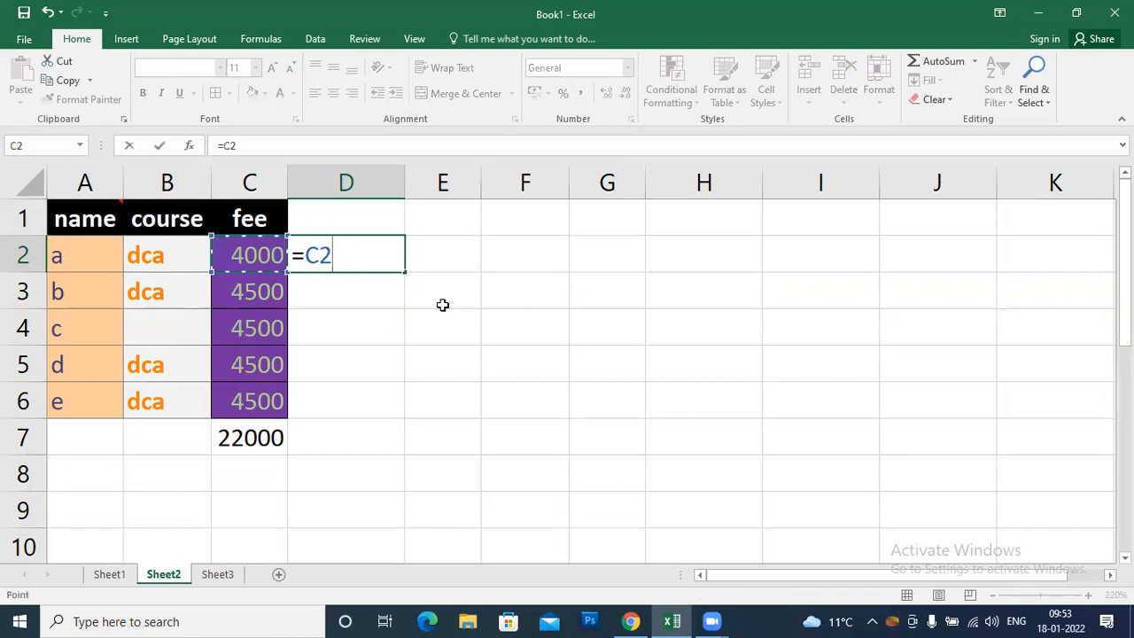
{"action": "type", "text": "+1000"}
{"action": "key", "text": "Return"}
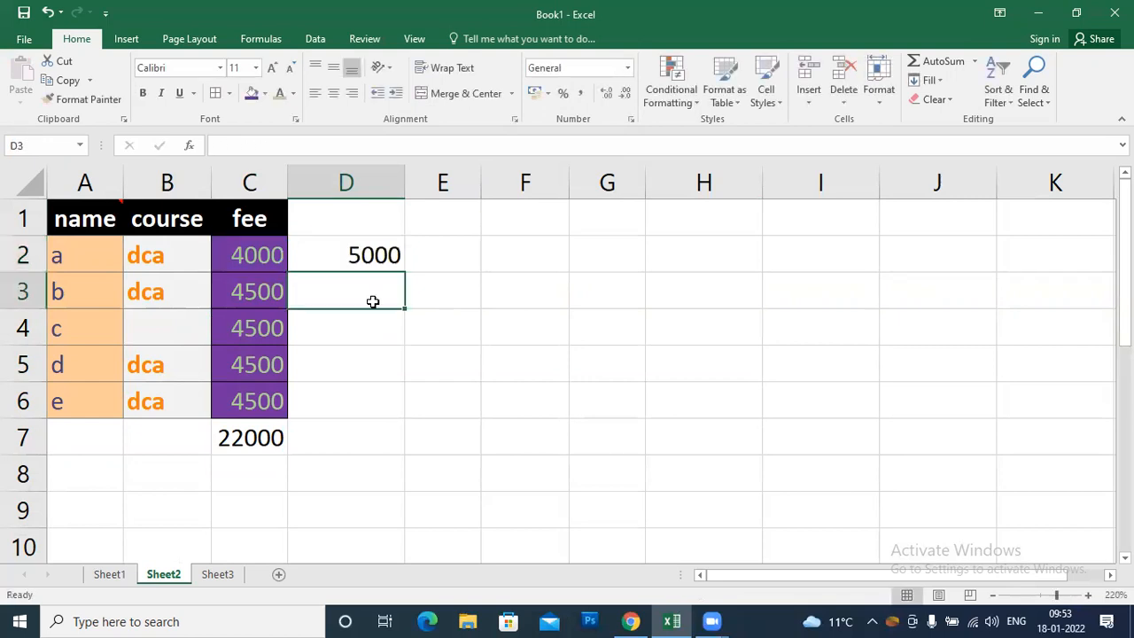
Step: Fill the D2 formula down through D6 beside the remaining fees
{"action": "left_click", "coordinate": [376, 255]}
{"action": "left_click_drag", "start_coordinate": [406, 274], "coordinate": [394, 411]}
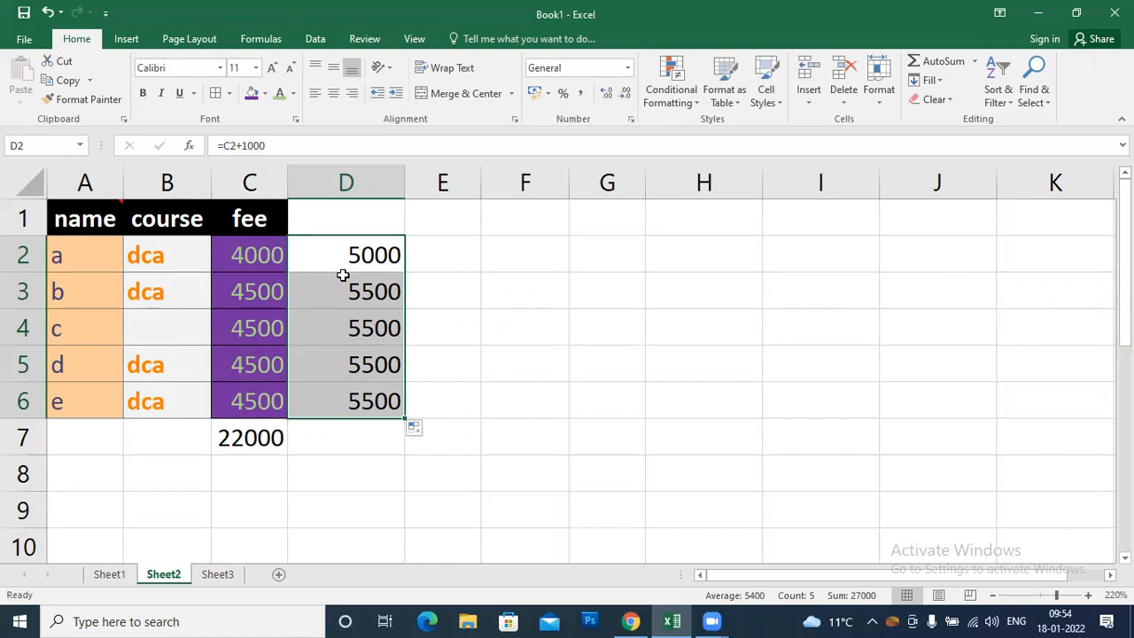
Step: Try a normal paste of the copied formulas D2:D6 over the fees at C2, and undo that paste
{"action": "key", "text": "ctrl+c"}
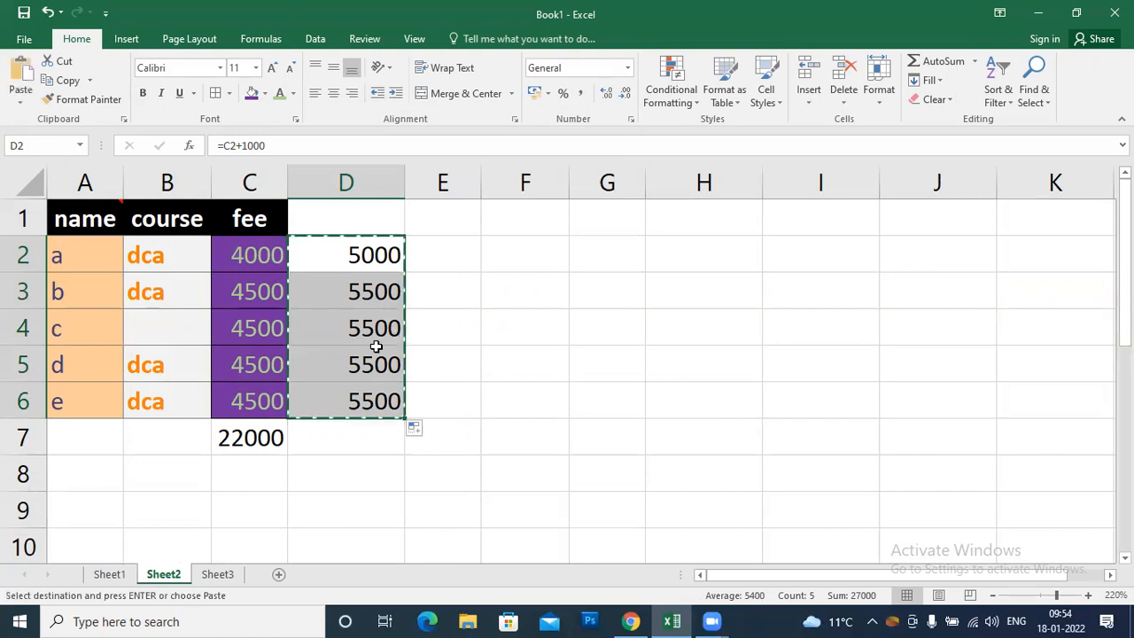
{"action": "left_click", "coordinate": [254, 253]}
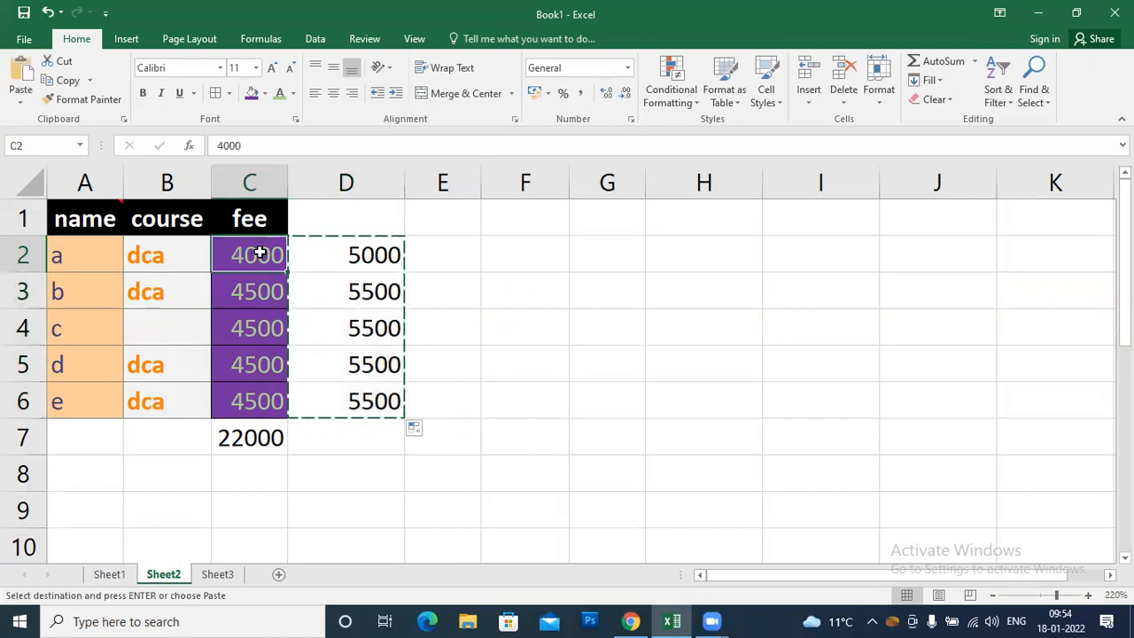
{"action": "key", "text": "ctrl+v"}
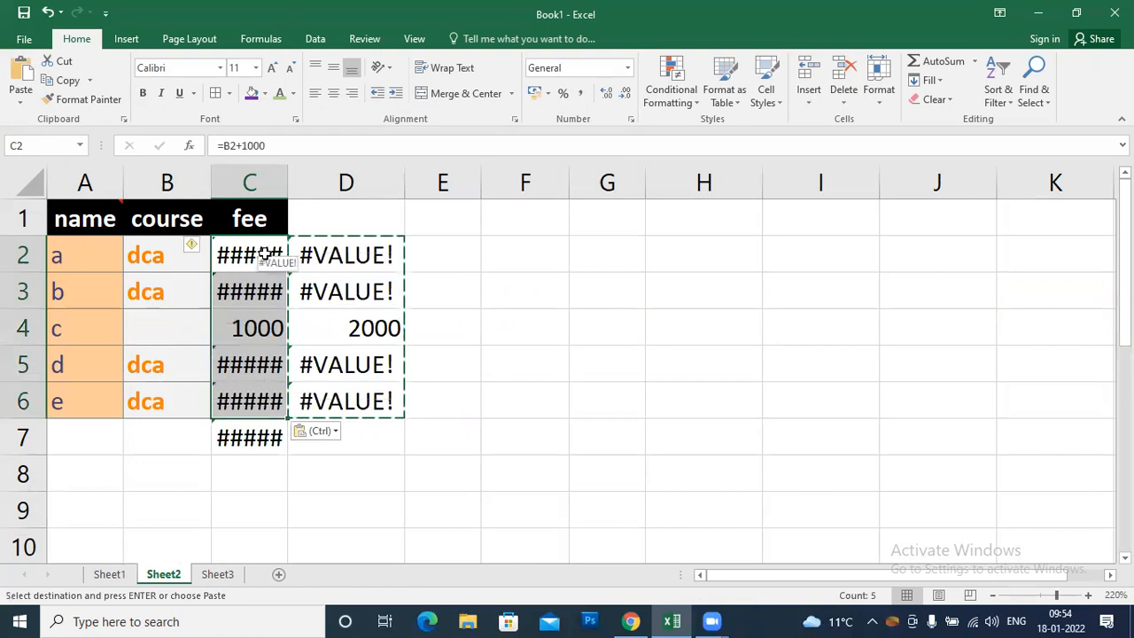
{"action": "key", "text": "ctrl+z"}
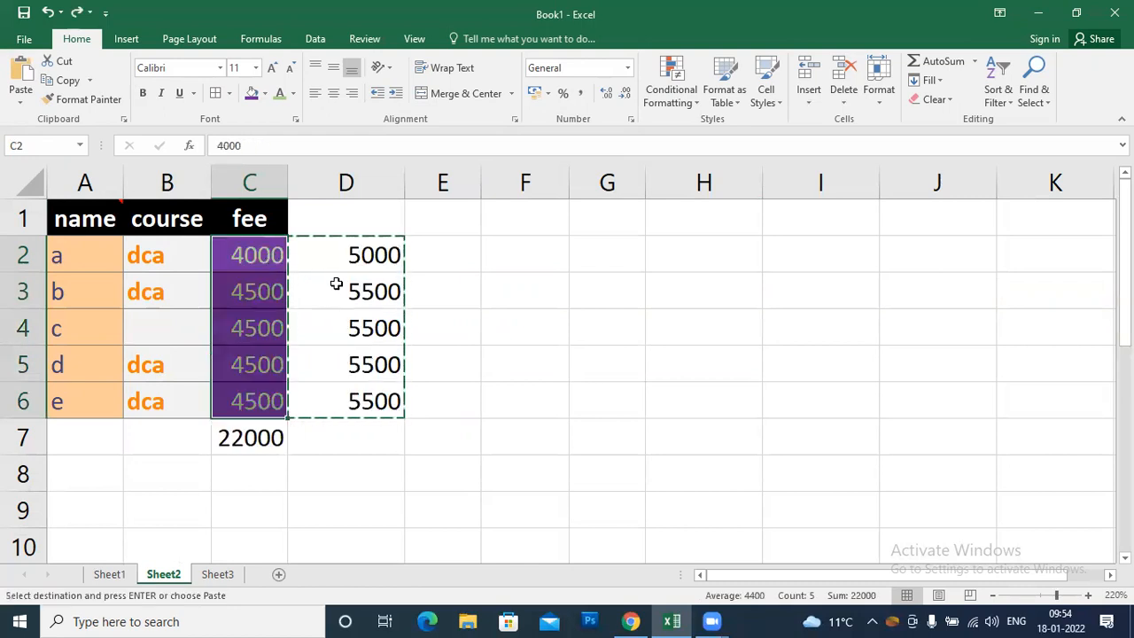
Step: Copy the formula results in D2:D6 and paste only their values over the fees at C2 using Paste Special
{"action": "key", "text": "ctrl+c"}
{"action": "left_click_drag", "start_coordinate": [352, 255], "coordinate": [356, 403]}
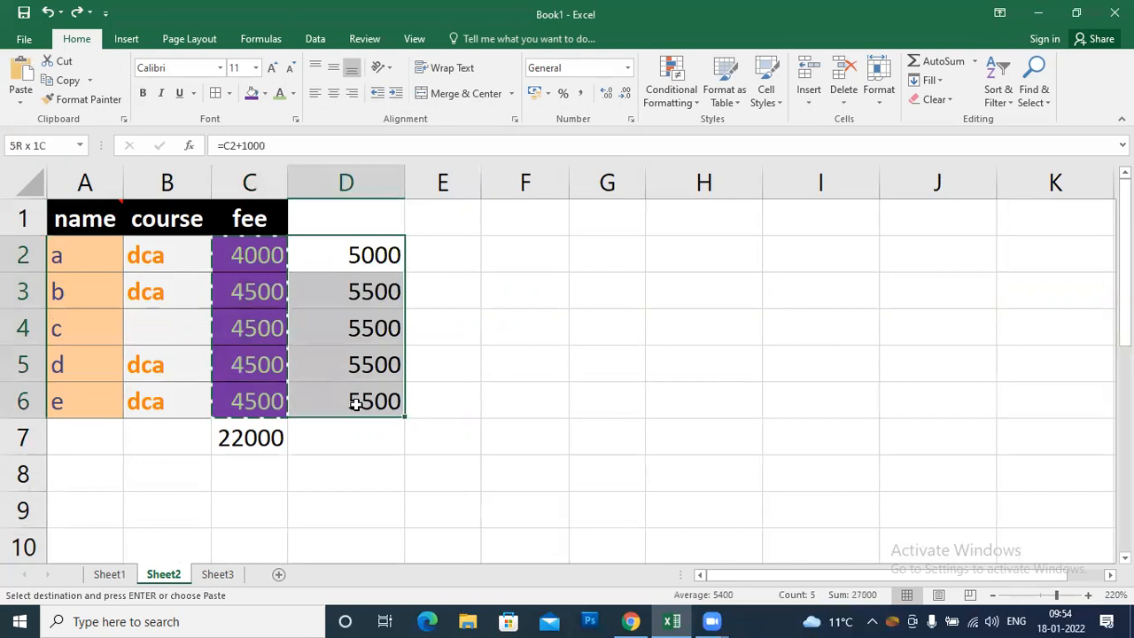
{"action": "key", "text": "ctrl+c"}
{"action": "left_click", "coordinate": [262, 266]}
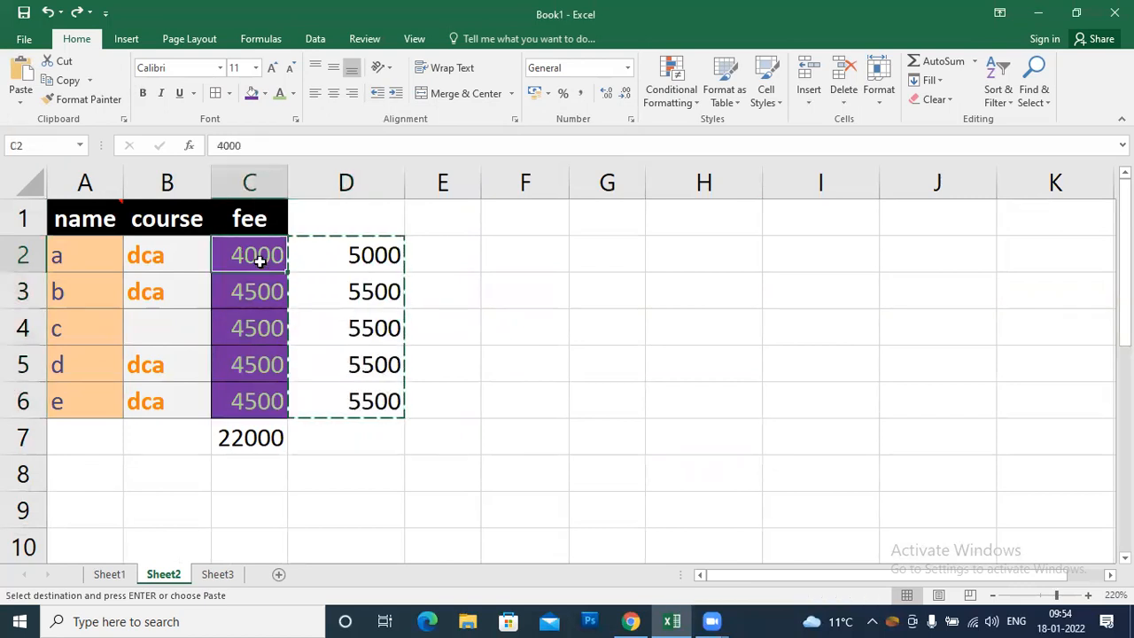
{"action": "key", "text": "ctrl+alt+v"}
{"action": "left_click", "coordinate": [356, 193]}
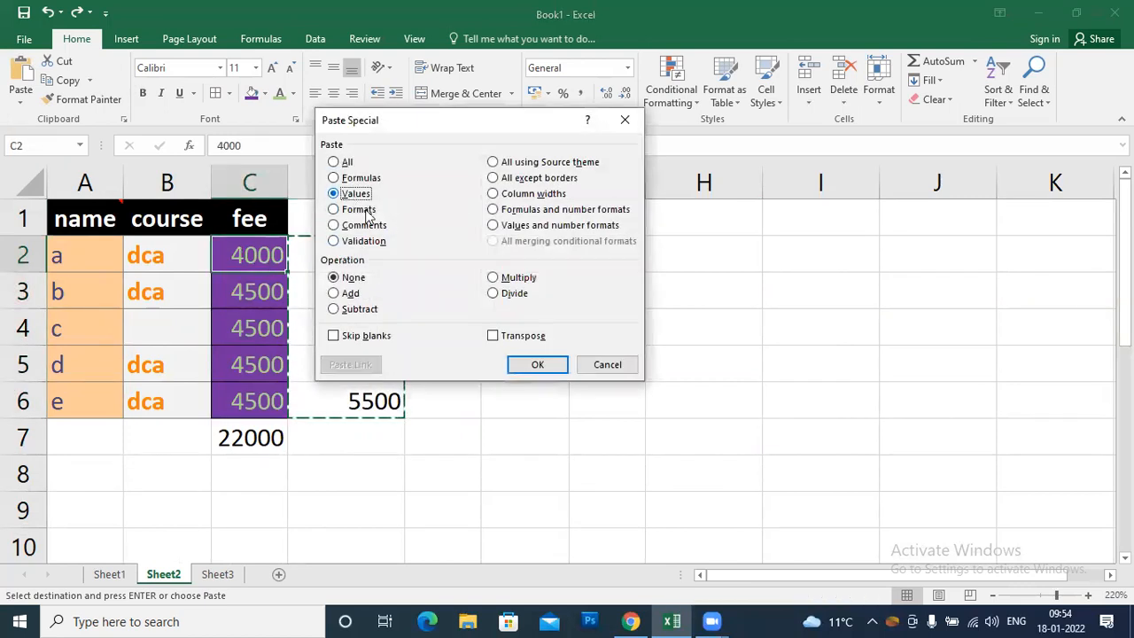
{"action": "left_click", "coordinate": [535, 364]}
{"action": "left_click", "coordinate": [493, 354]}
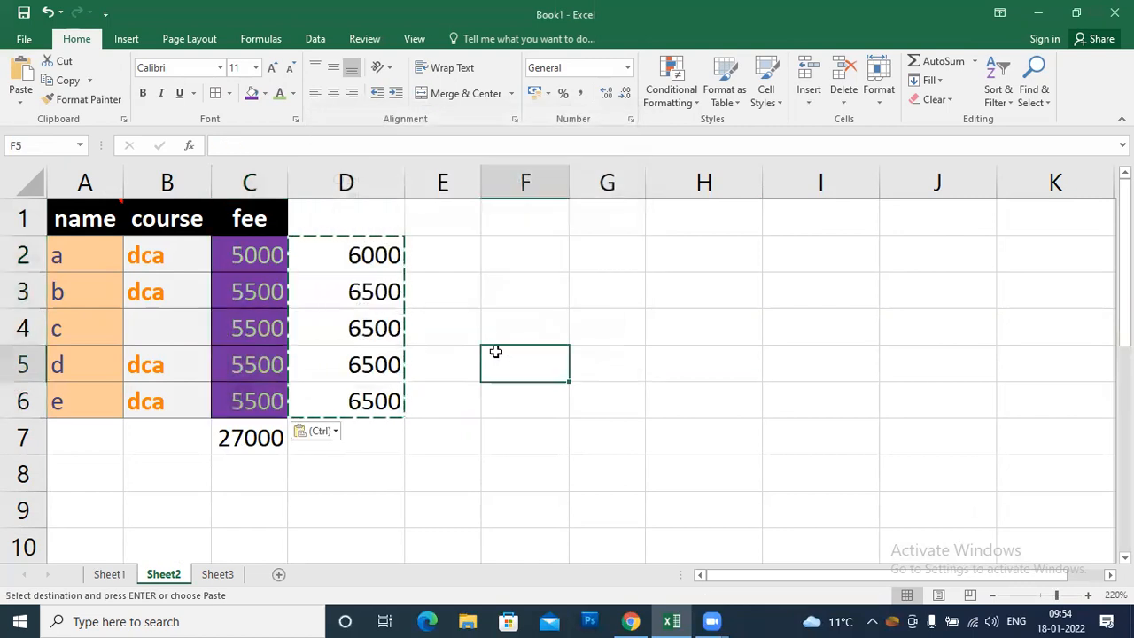
{"action": "left_click", "coordinate": [478, 349]}
{"action": "double_click", "coordinate": [486, 286]}
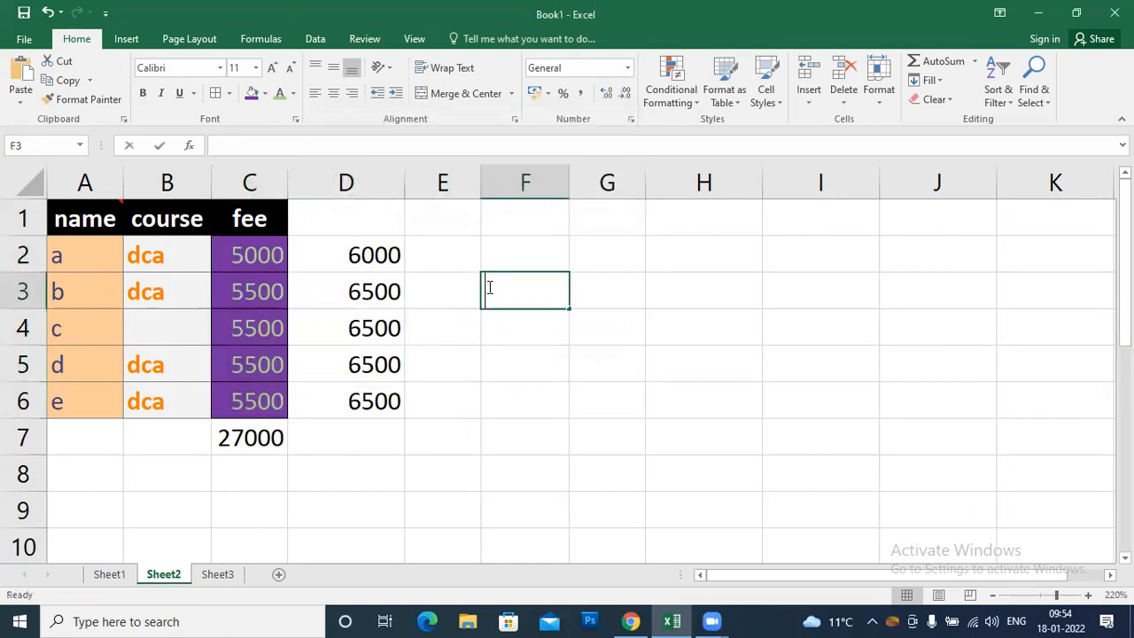
Step: Clear the formulas from D2:D6 and enter 500 in F2
{"action": "left_click_drag", "start_coordinate": [372, 270], "coordinate": [371, 393]}
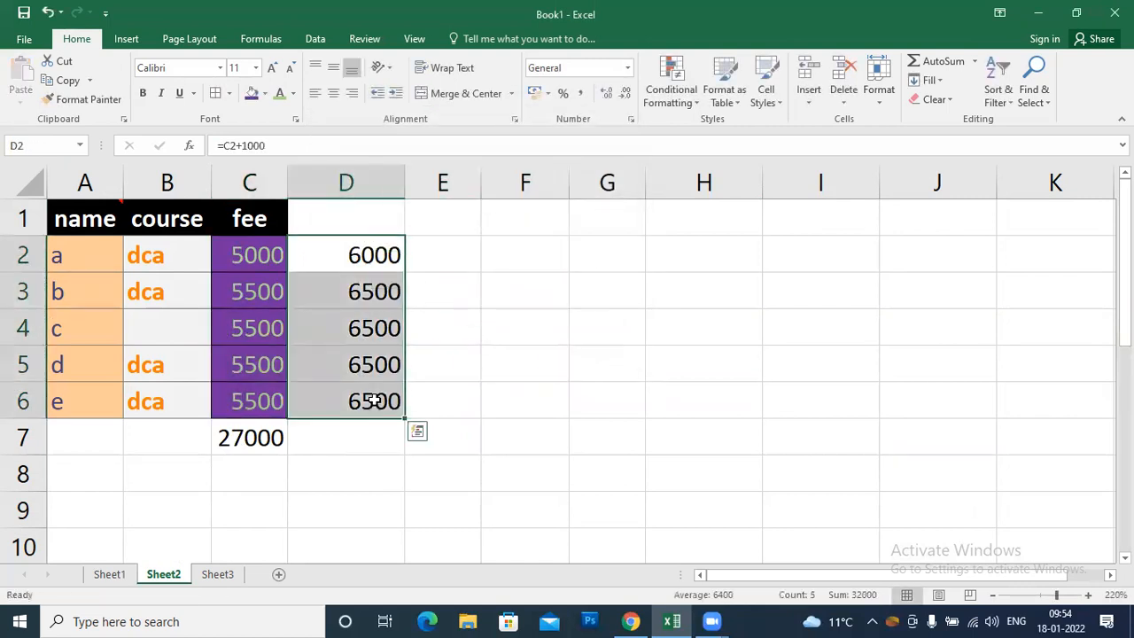
{"action": "key", "text": "Delete"}
{"action": "left_click", "coordinate": [541, 257]}
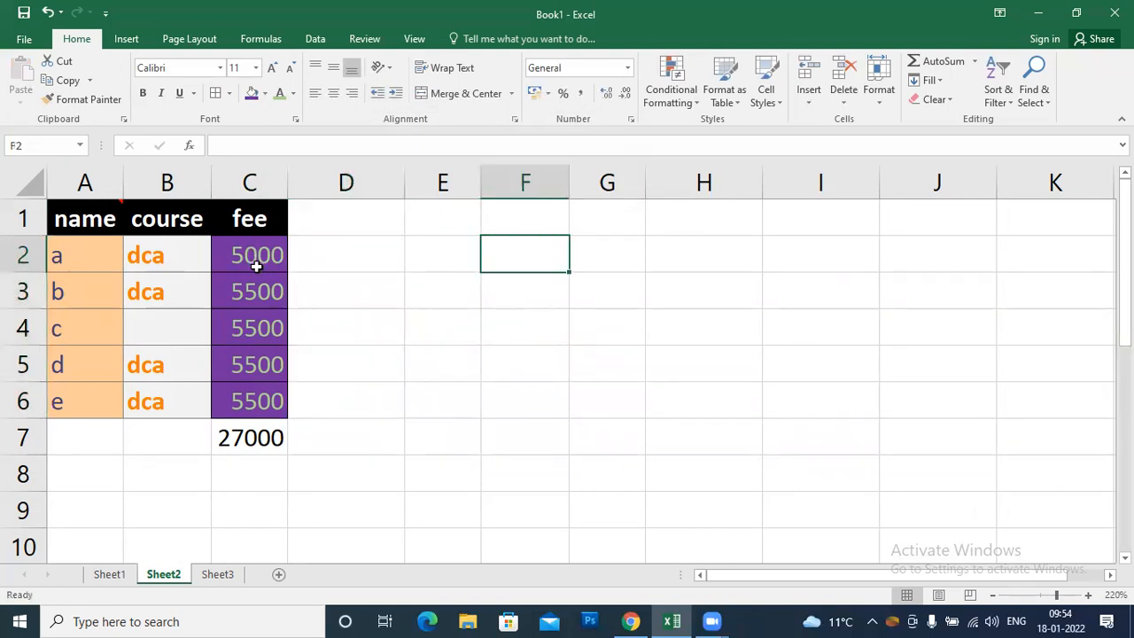
{"action": "type", "text": "500"}
{"action": "key", "text": "Return"}
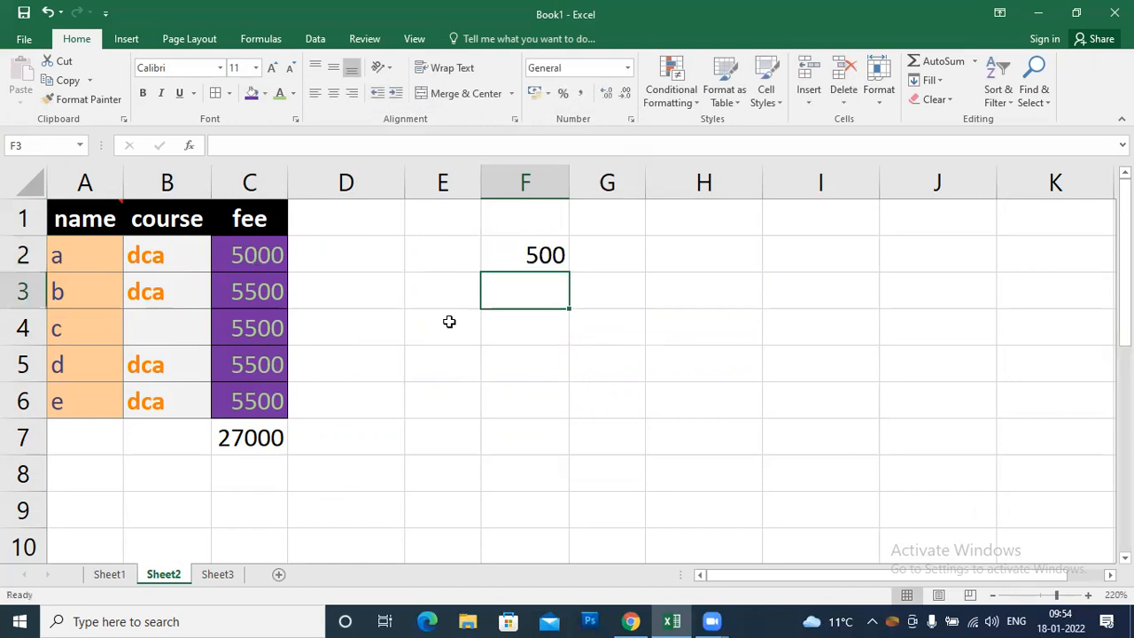
Step: Copy F2 and subtract it from the fees C2:C6 using the Paste Special Subtract operation
{"action": "key", "text": "Up"}
{"action": "key", "text": "ctrl+c"}
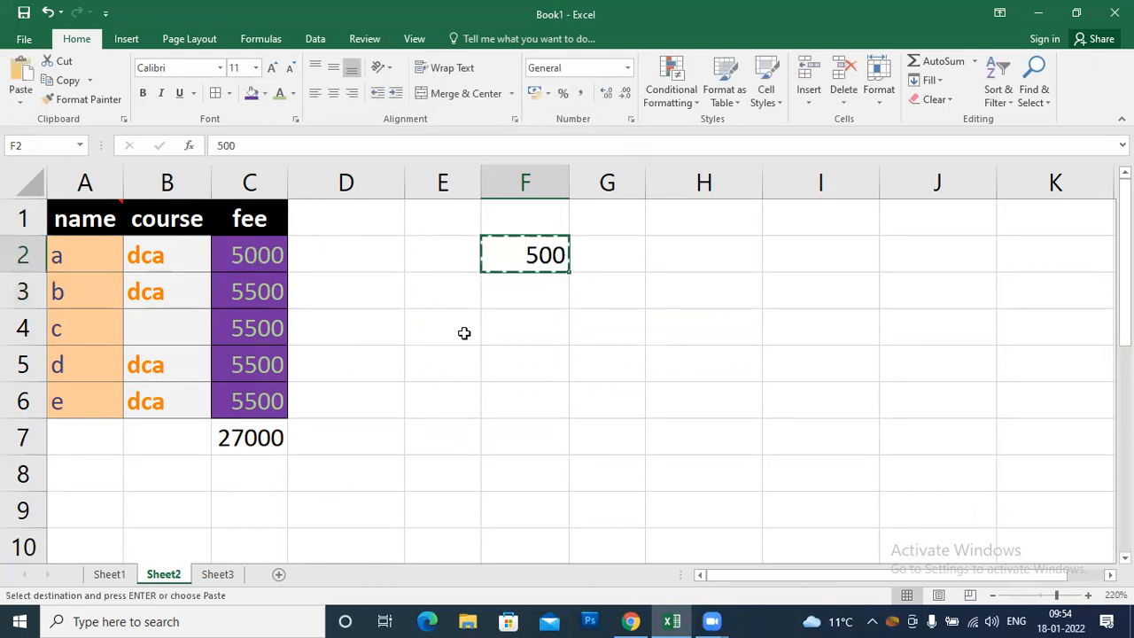
{"action": "left_click_drag", "start_coordinate": [258, 255], "coordinate": [268, 400]}
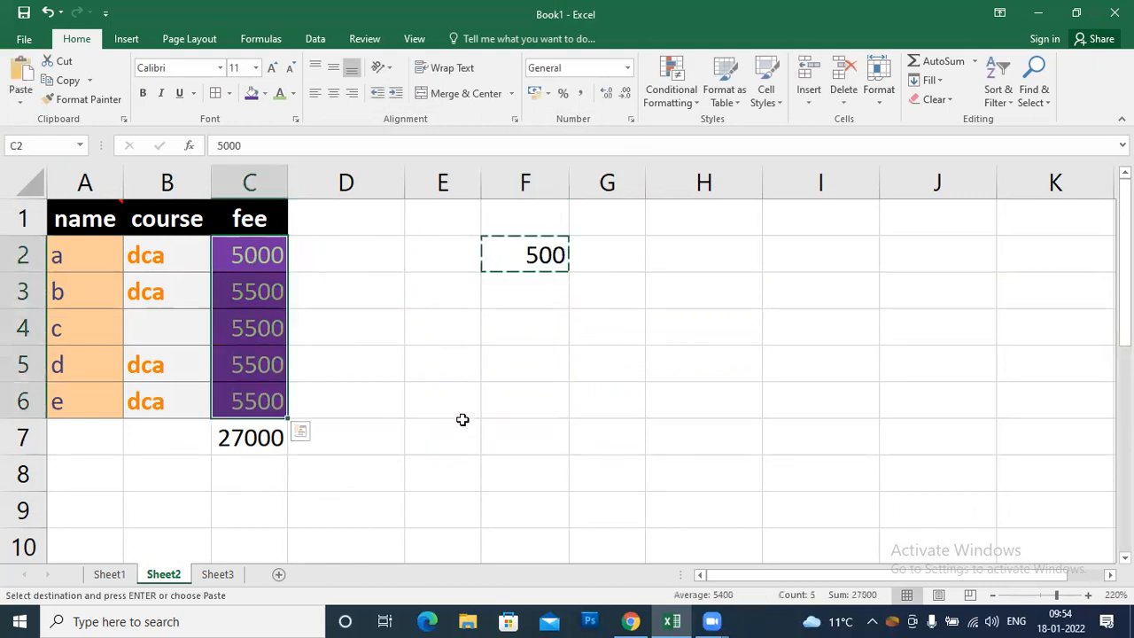
{"action": "key", "text": "ctrl+alt+v"}
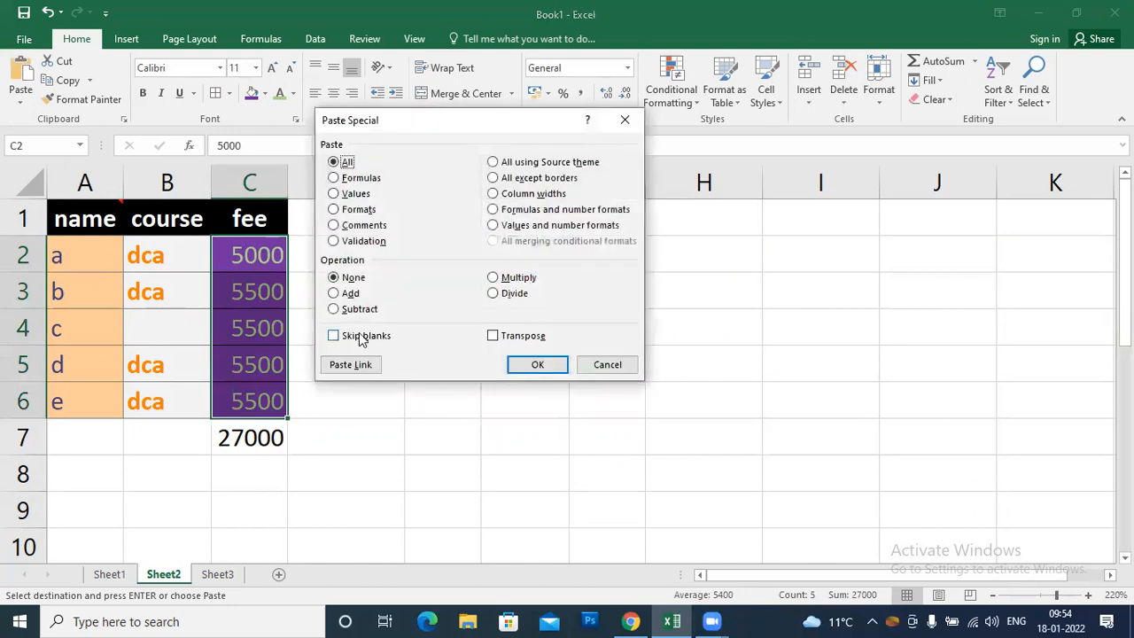
{"action": "left_click", "coordinate": [349, 294]}
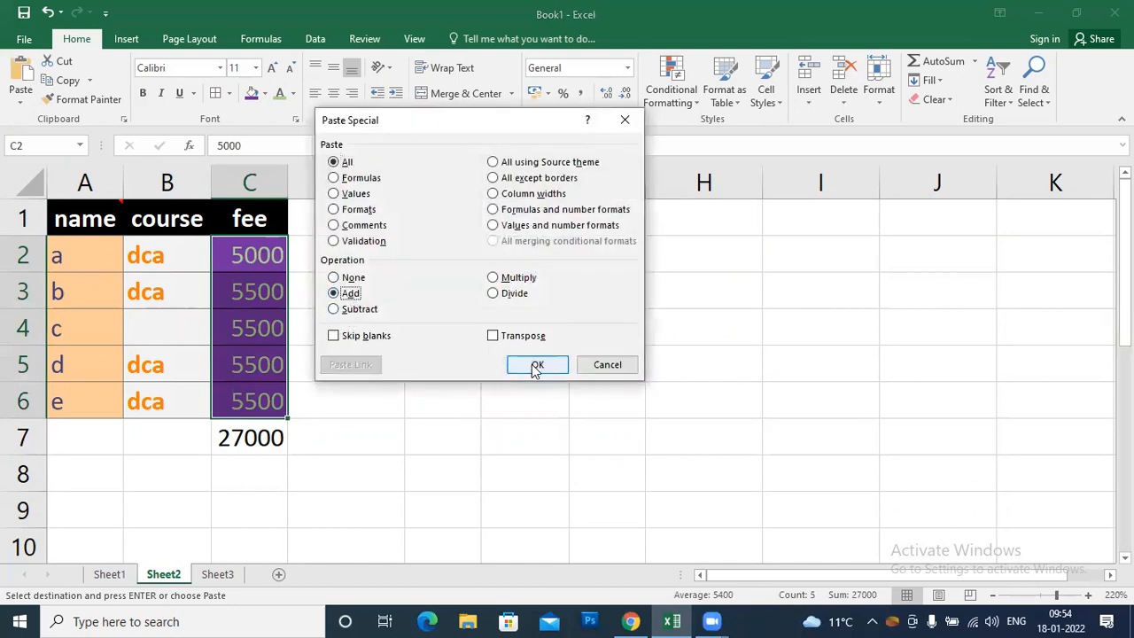
{"action": "left_click", "coordinate": [334, 308]}
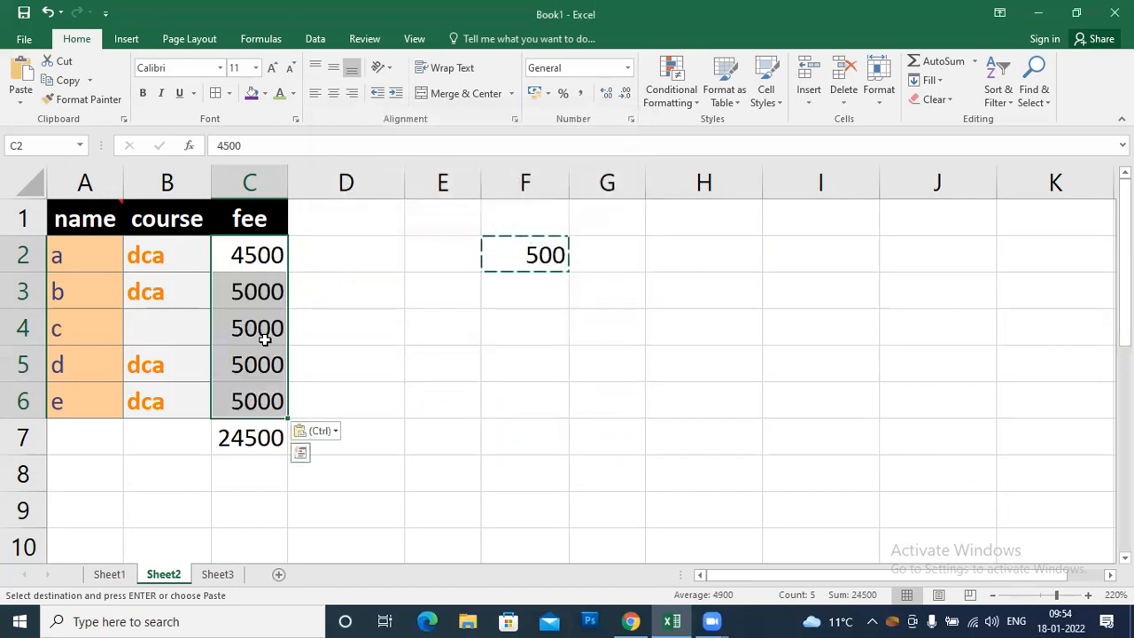
Step: Change F2 to 2000 and subtract it from the fees C2:C6 using the Paste Special Subtract operation
{"action": "left_click", "coordinate": [540, 257]}
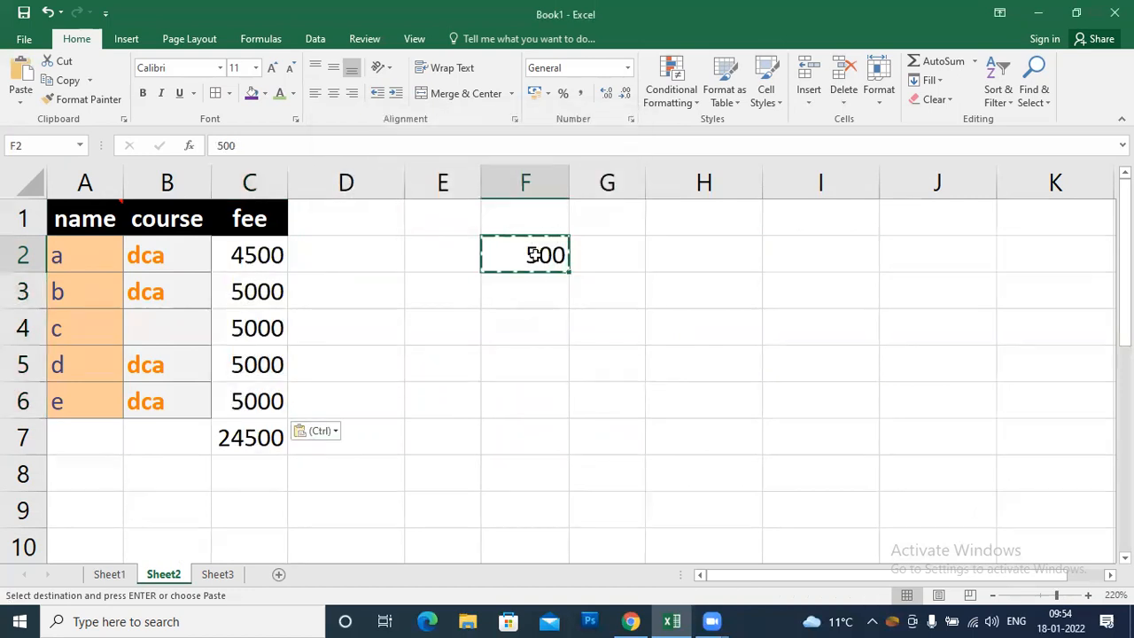
{"action": "type", "text": "2000"}
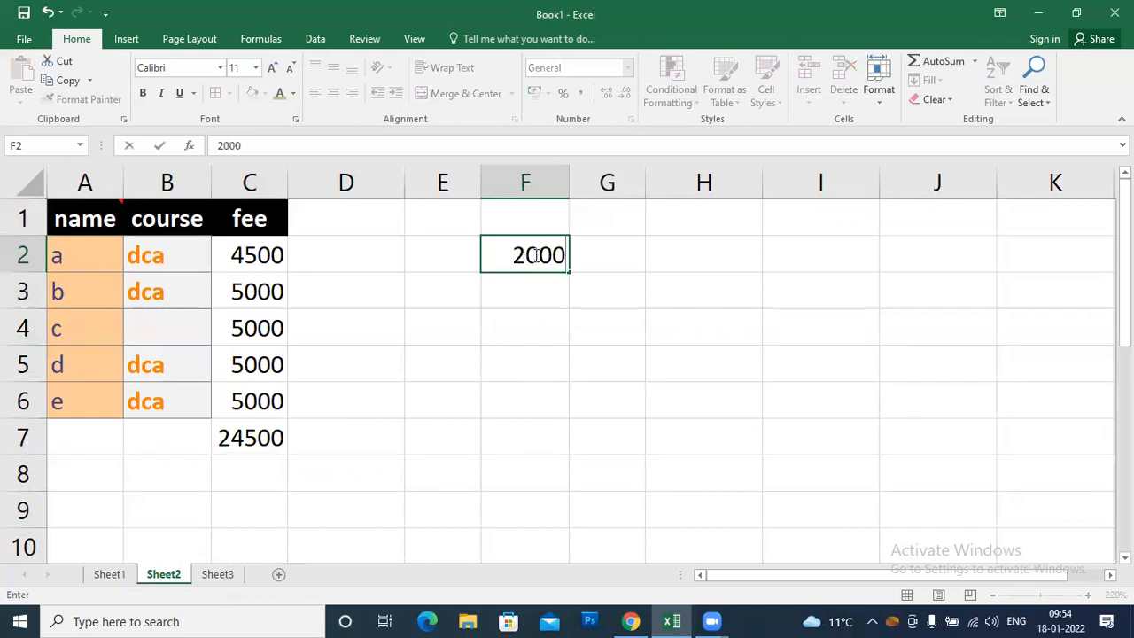
{"action": "key", "text": "Return"}
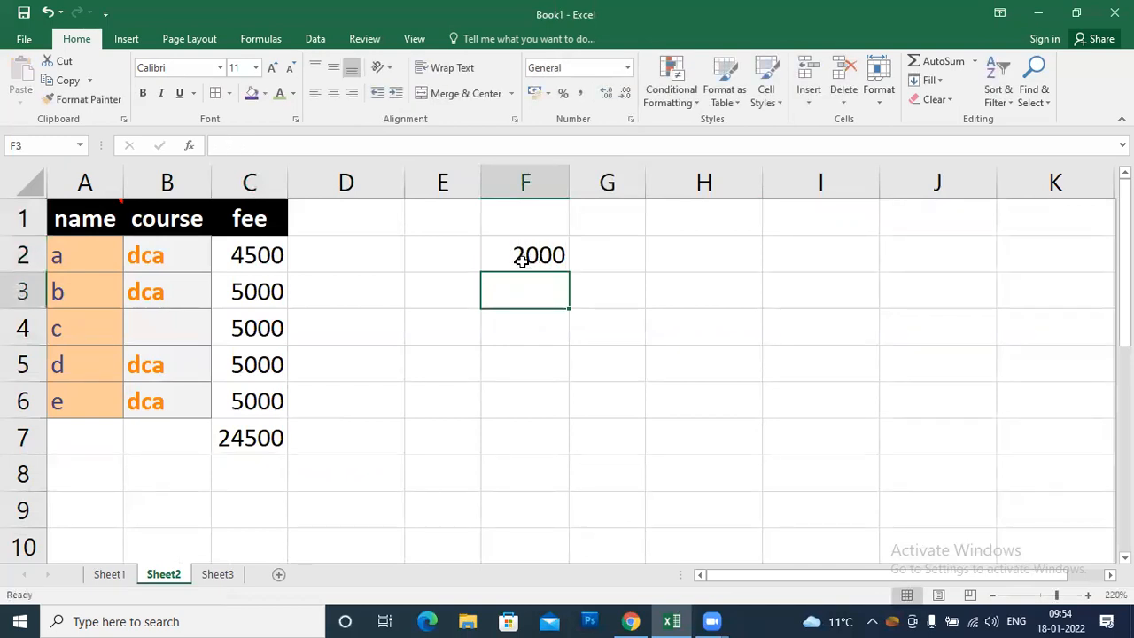
{"action": "left_click", "coordinate": [522, 259]}
{"action": "key", "text": "ctrl+c"}
{"action": "left_click_drag", "start_coordinate": [260, 257], "coordinate": [267, 399]}
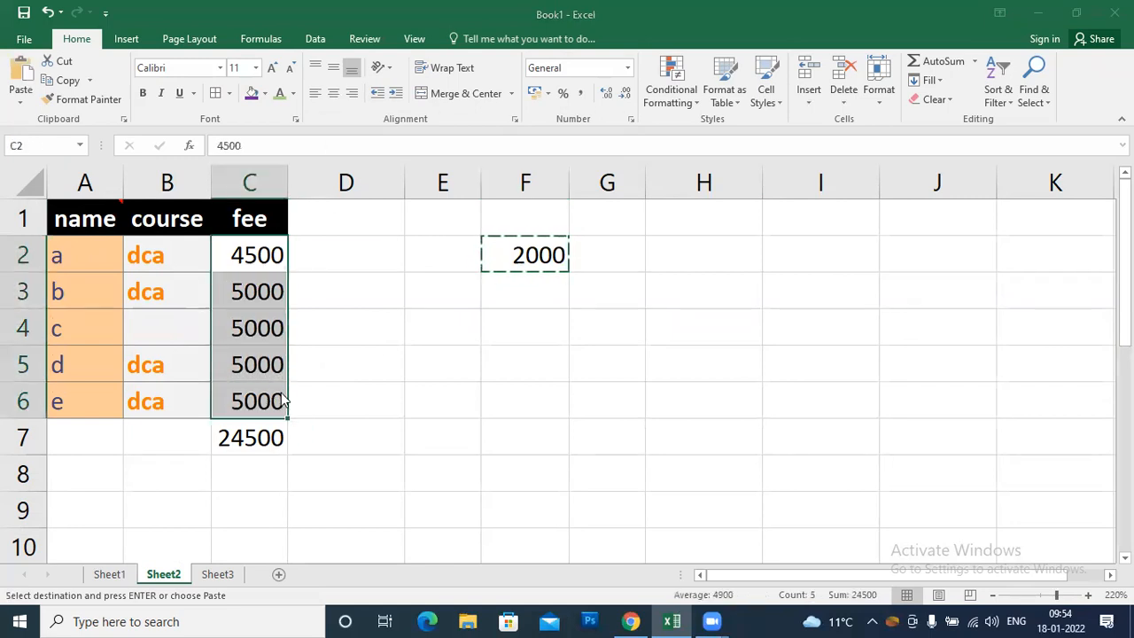
{"action": "key", "text": "ctrl+alt+v"}
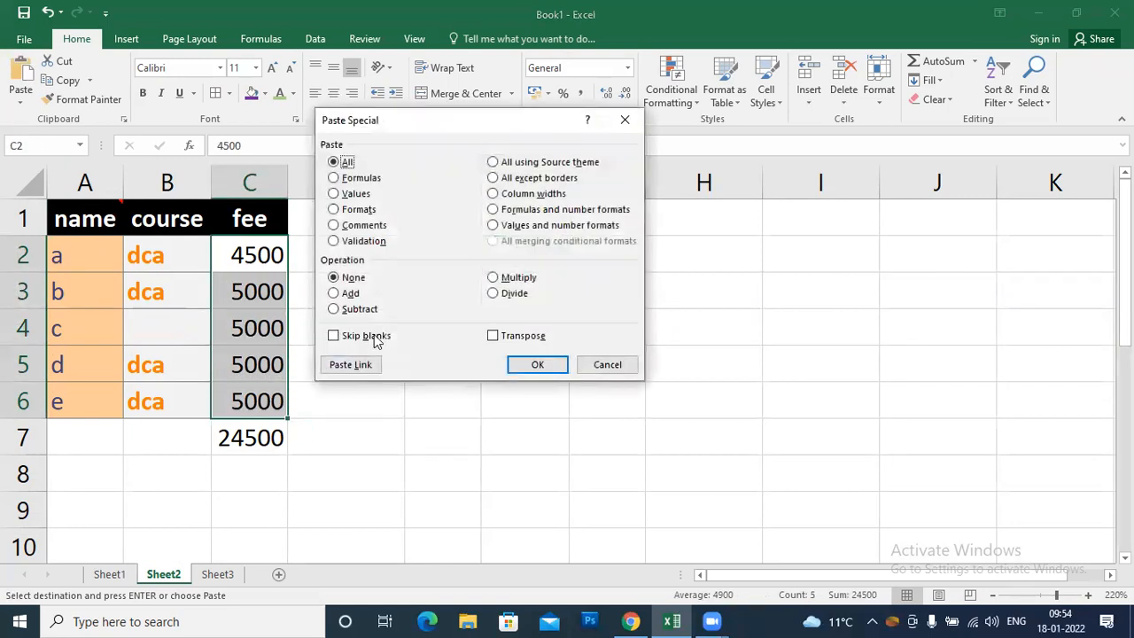
{"action": "left_click", "coordinate": [344, 300]}
{"action": "left_click", "coordinate": [363, 310]}
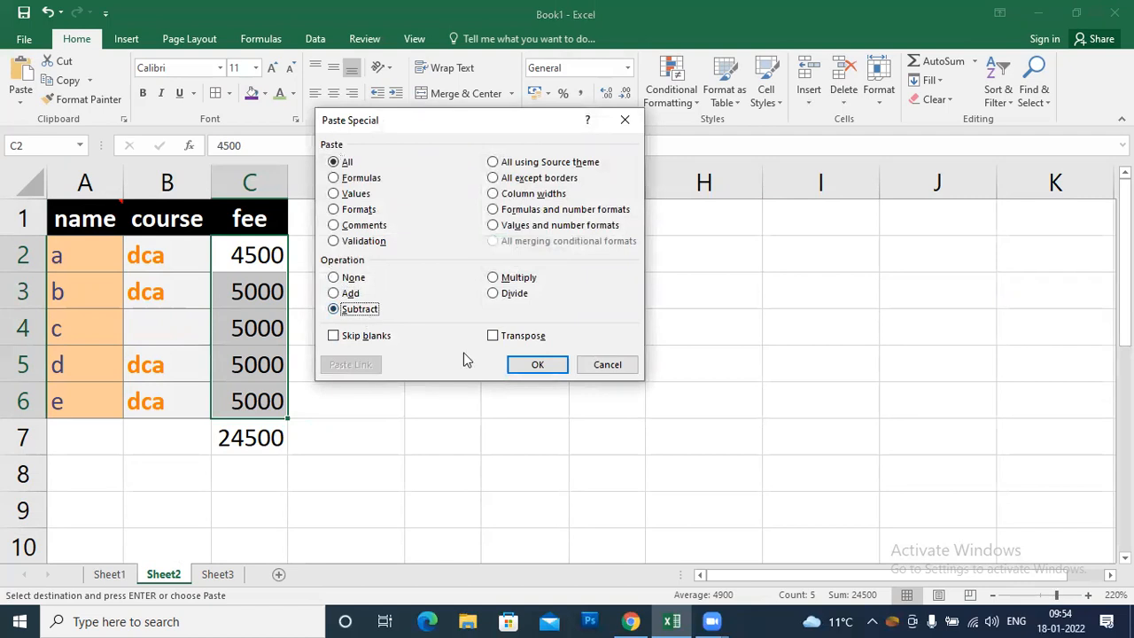
{"action": "left_click", "coordinate": [537, 366]}
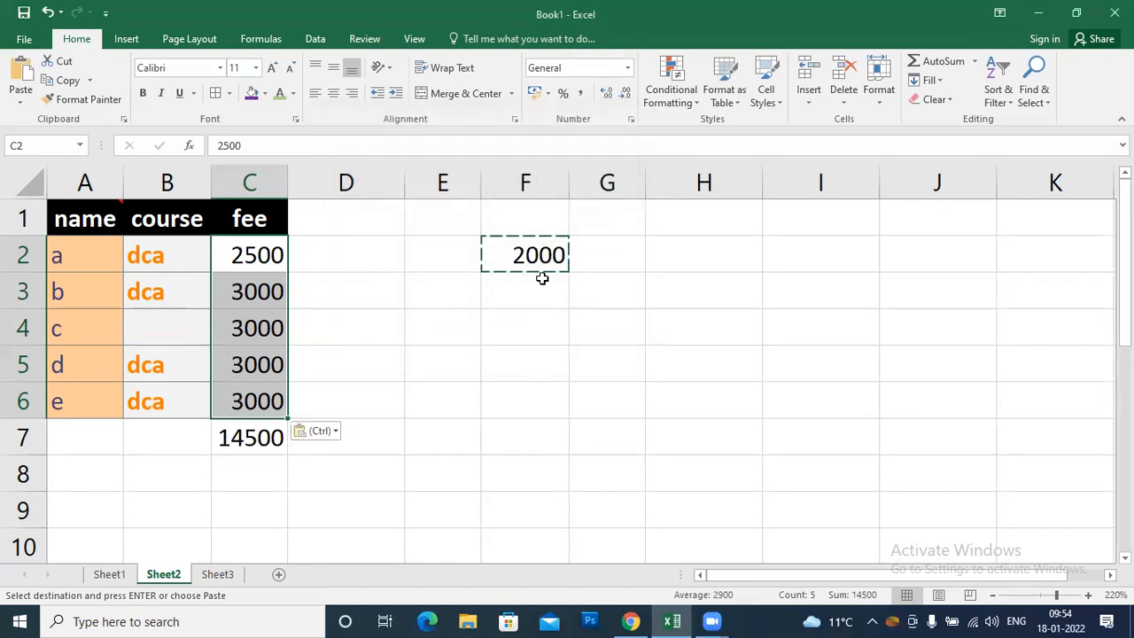
Step: Clear the value from F2
{"action": "left_click", "coordinate": [519, 257]}
{"action": "key", "text": "BackSpace"}
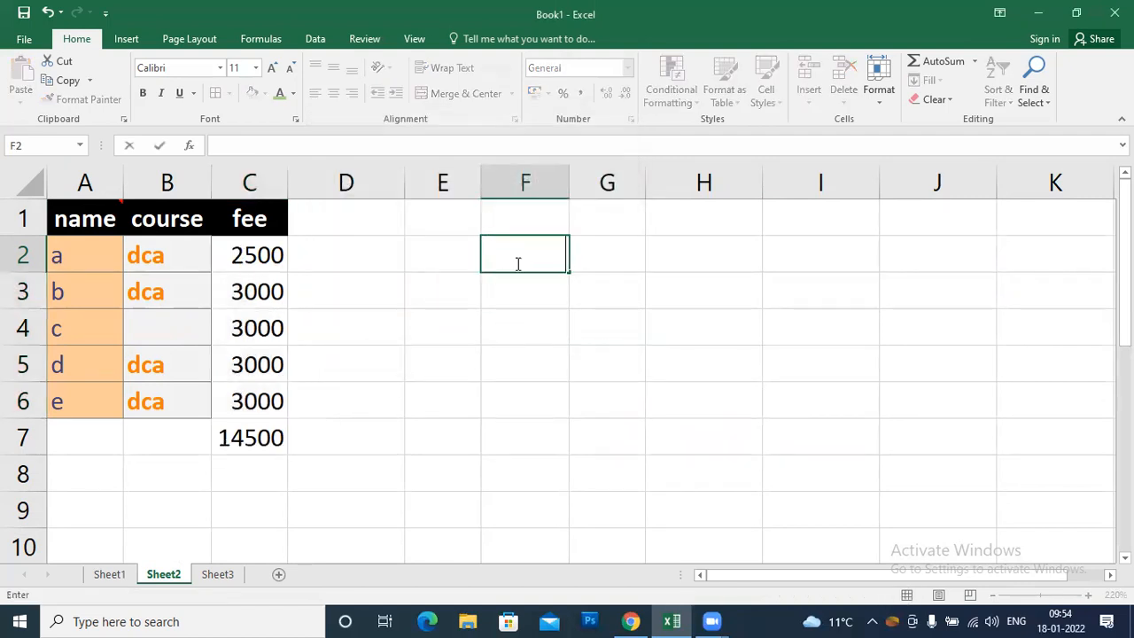
{"action": "left_click", "coordinate": [493, 440]}
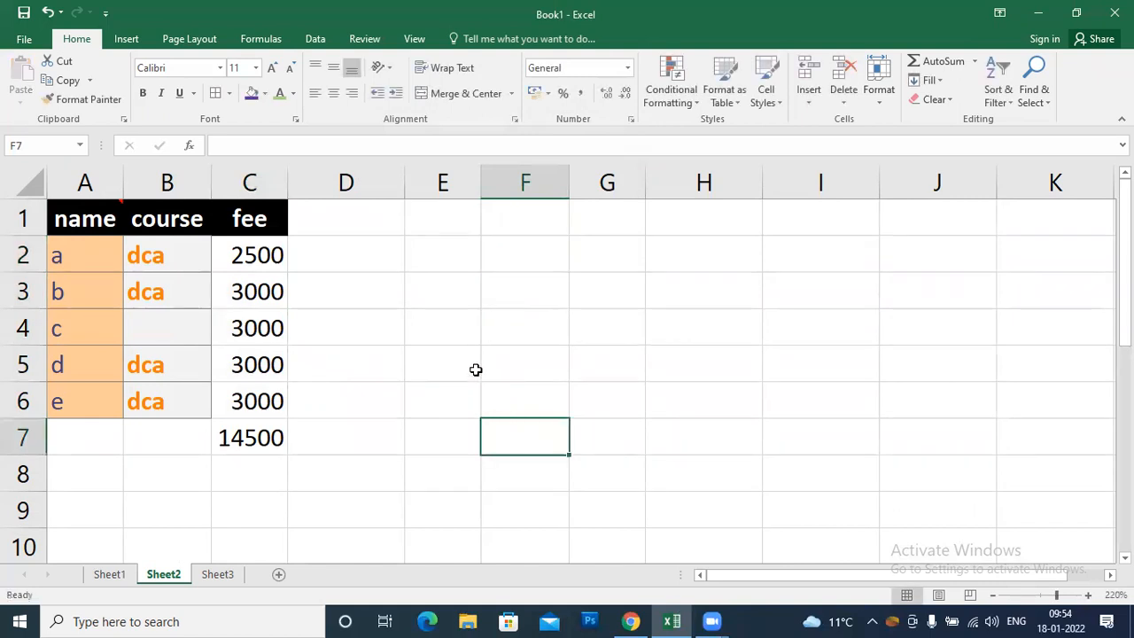
{"action": "left_click", "coordinate": [489, 257]}
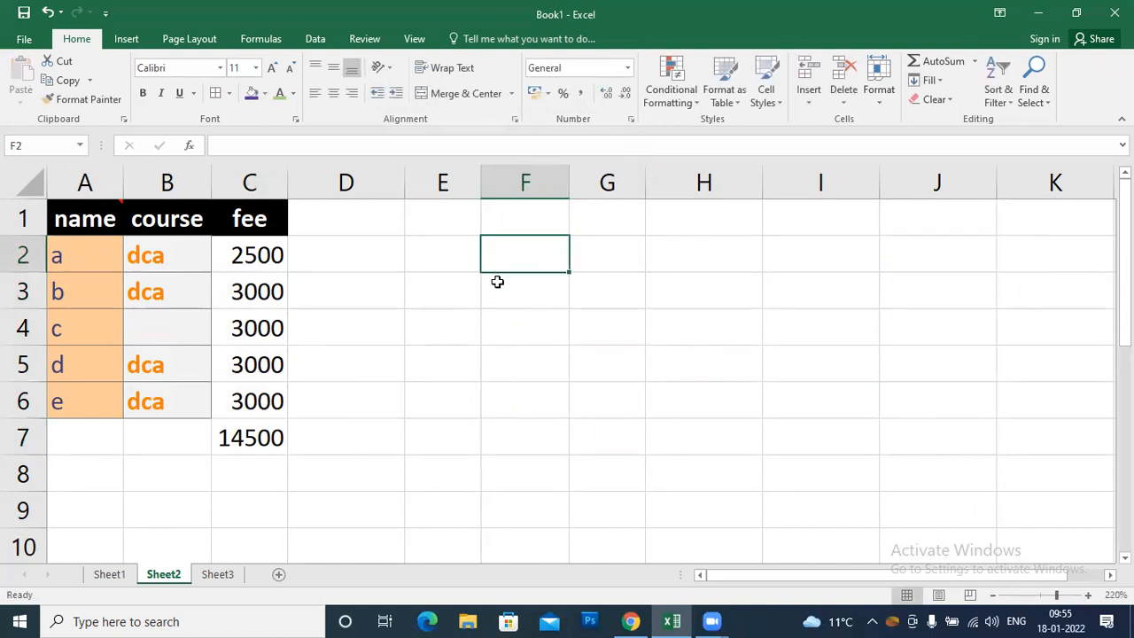
Step: Copy C2, review the Paste Special options for cell G5, and cancel without pasting
{"action": "left_click", "coordinate": [249, 257]}
{"action": "key", "text": "ctrl+c"}
{"action": "left_click", "coordinate": [583, 354]}
{"action": "key", "text": "ctrl+alt+v"}
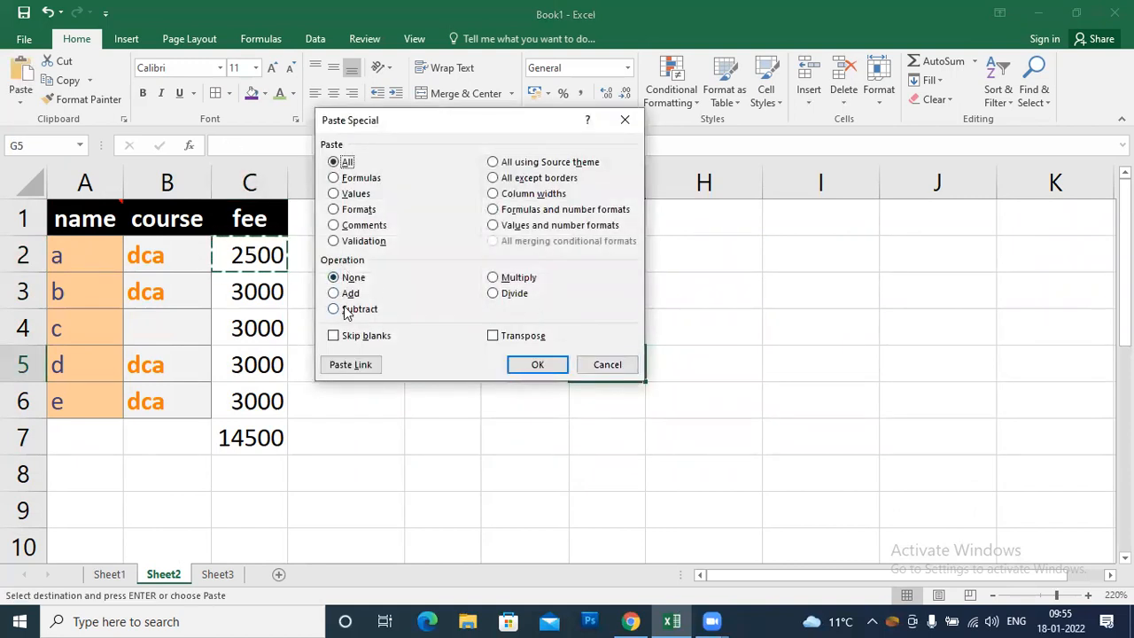
{"action": "left_click", "coordinate": [627, 367]}
{"action": "left_click", "coordinate": [484, 325]}
{"action": "left_click", "coordinate": [433, 292]}
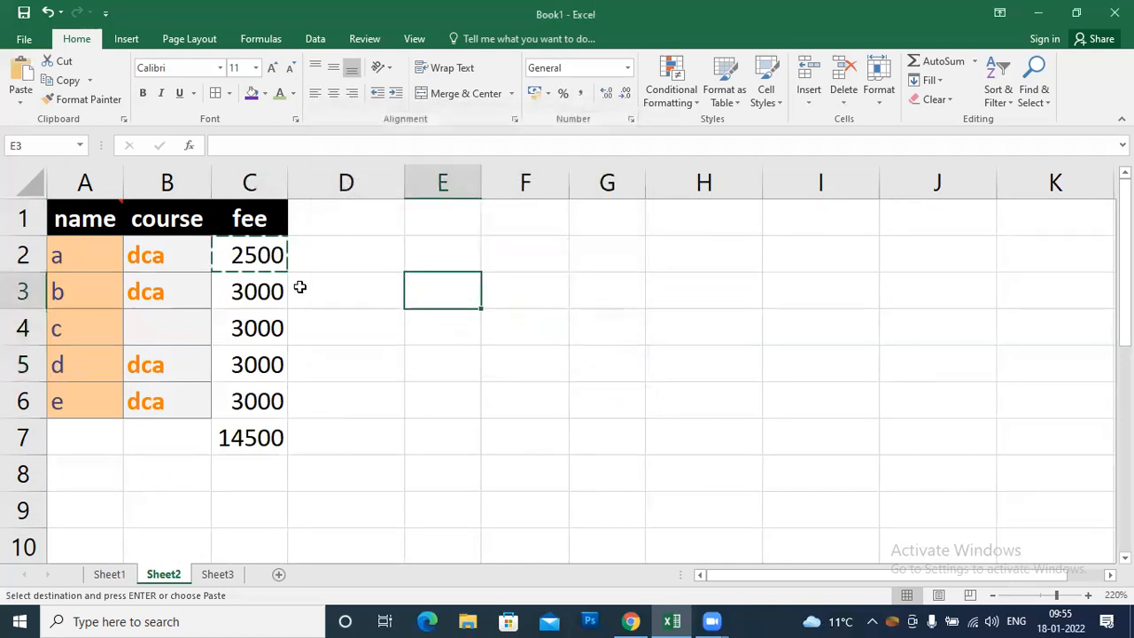
{"action": "double_click", "coordinate": [271, 259]}
{"action": "left_click", "coordinate": [439, 306]}
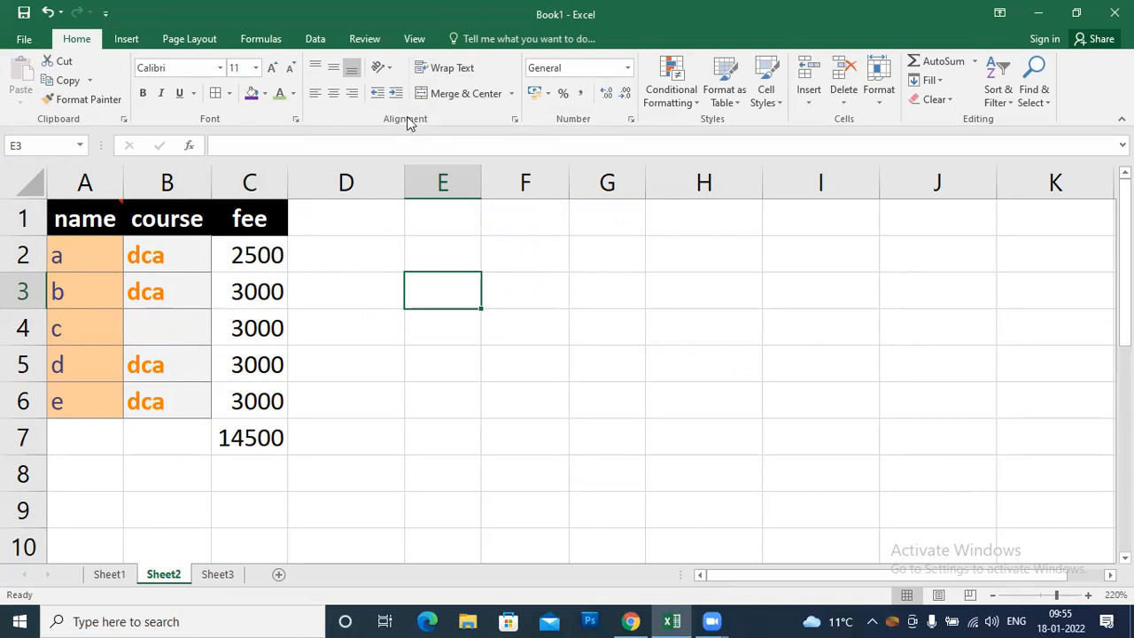
Step: Review the alignment, font, border, fill, protection and number settings in Format Cells for E3, and cancel without changes
{"action": "left_click", "coordinate": [513, 120]}
{"action": "left_click", "coordinate": [290, 96]}
{"action": "left_click", "coordinate": [345, 94]}
{"action": "left_click", "coordinate": [395, 94]}
{"action": "left_click", "coordinate": [440, 94]}
{"action": "left_click", "coordinate": [484, 94]}
{"action": "left_click", "coordinate": [536, 94]}
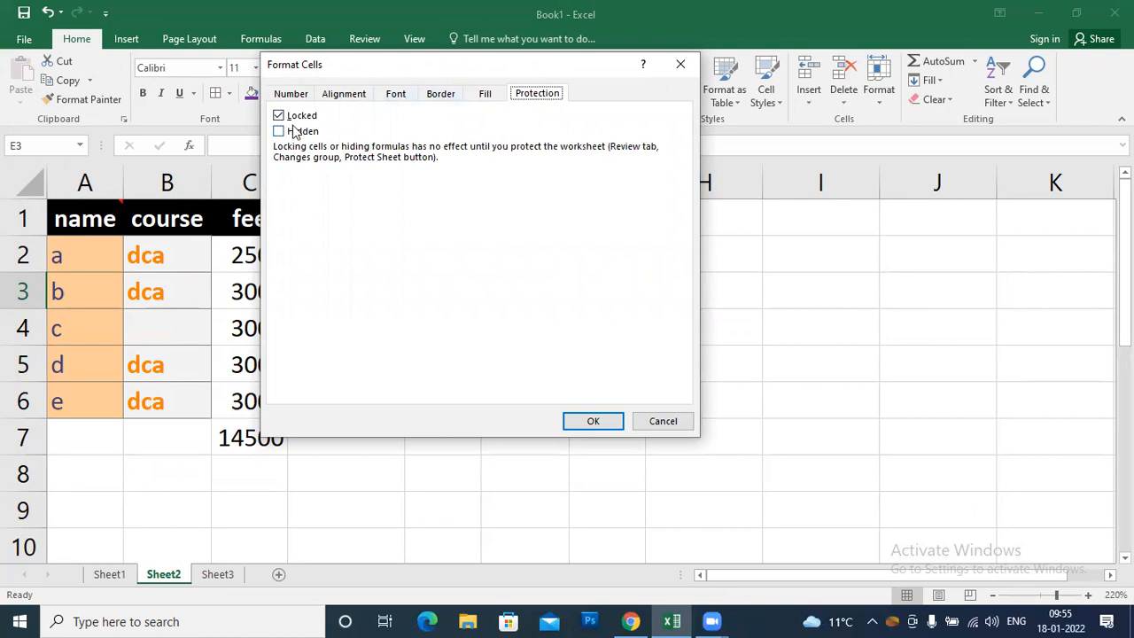
{"action": "left_click", "coordinate": [484, 95]}
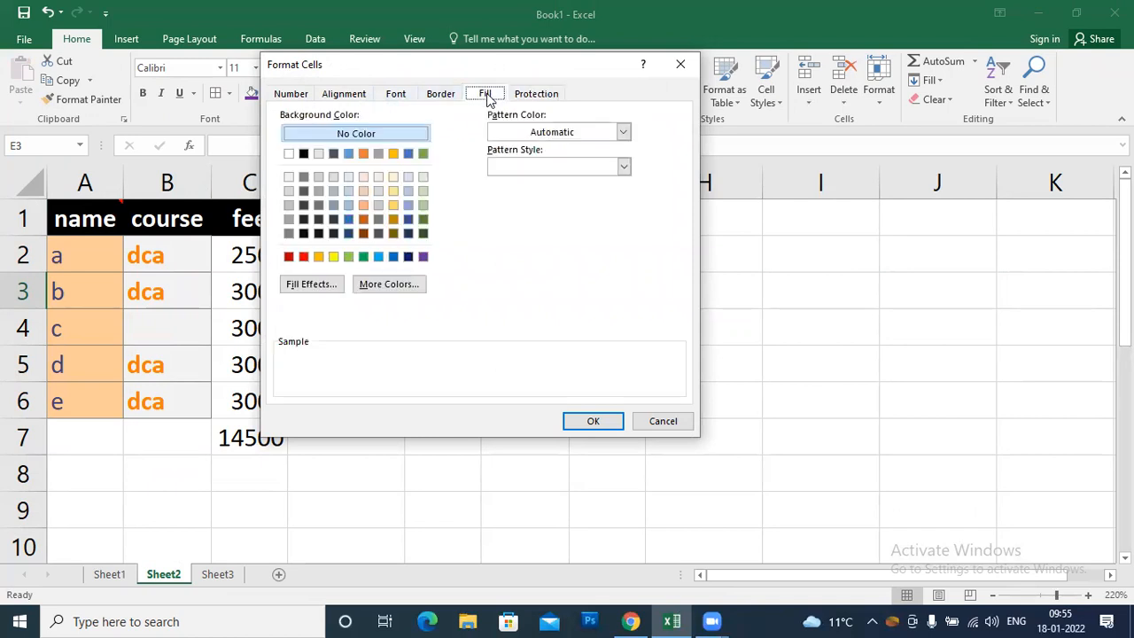
{"action": "left_click", "coordinate": [427, 95]}
{"action": "left_click", "coordinate": [395, 95]}
{"action": "left_click", "coordinate": [344, 94]}
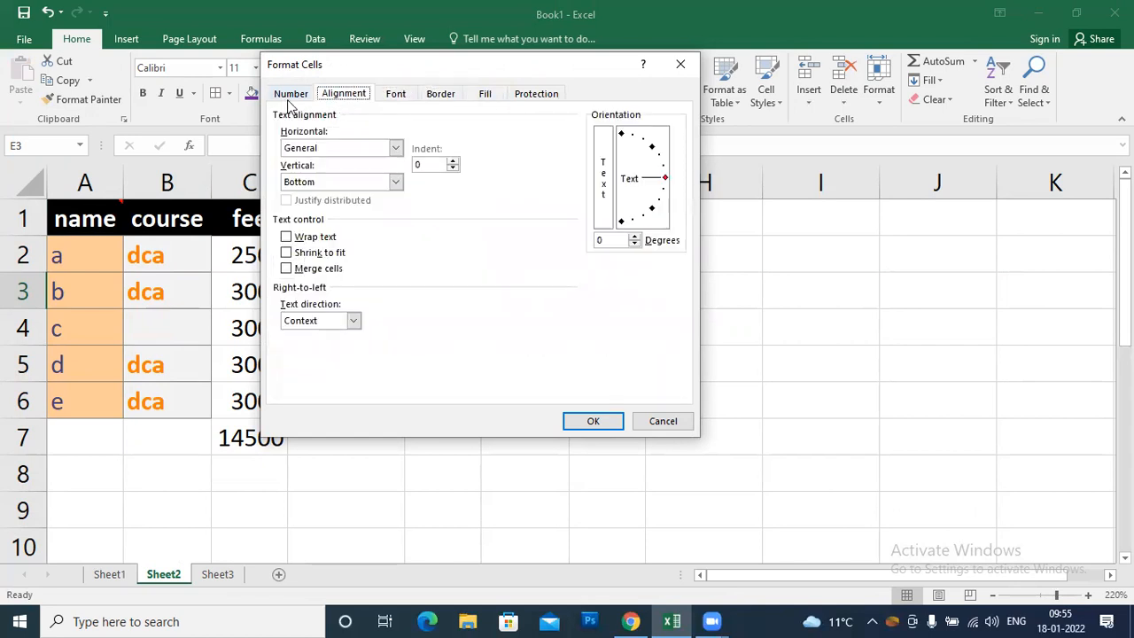
{"action": "left_click", "coordinate": [288, 94]}
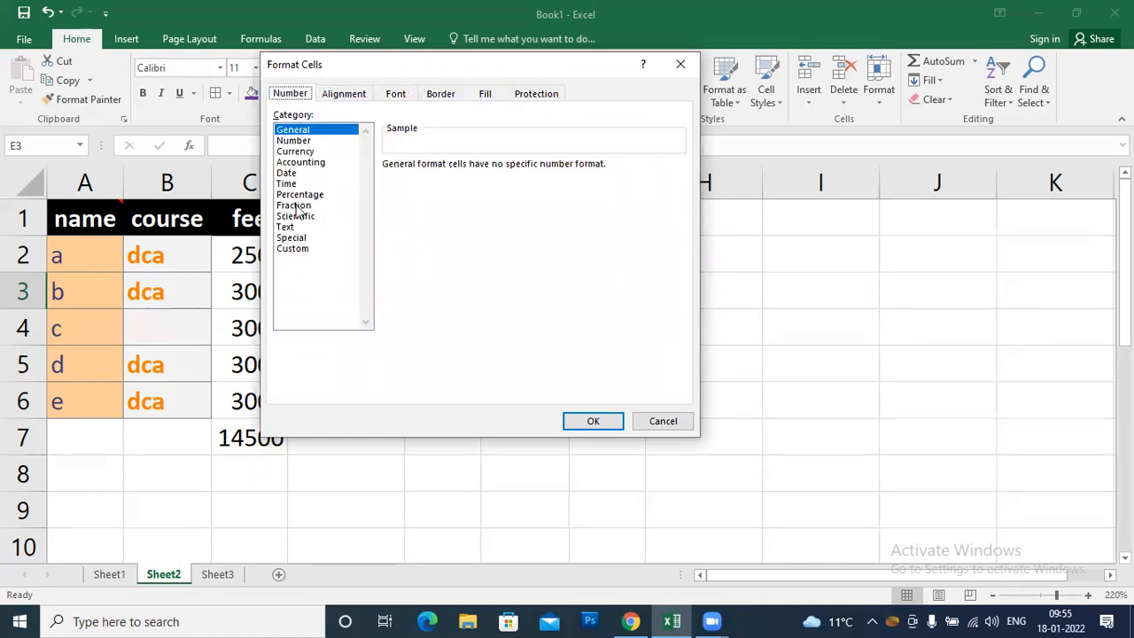
{"action": "left_click", "coordinate": [294, 140]}
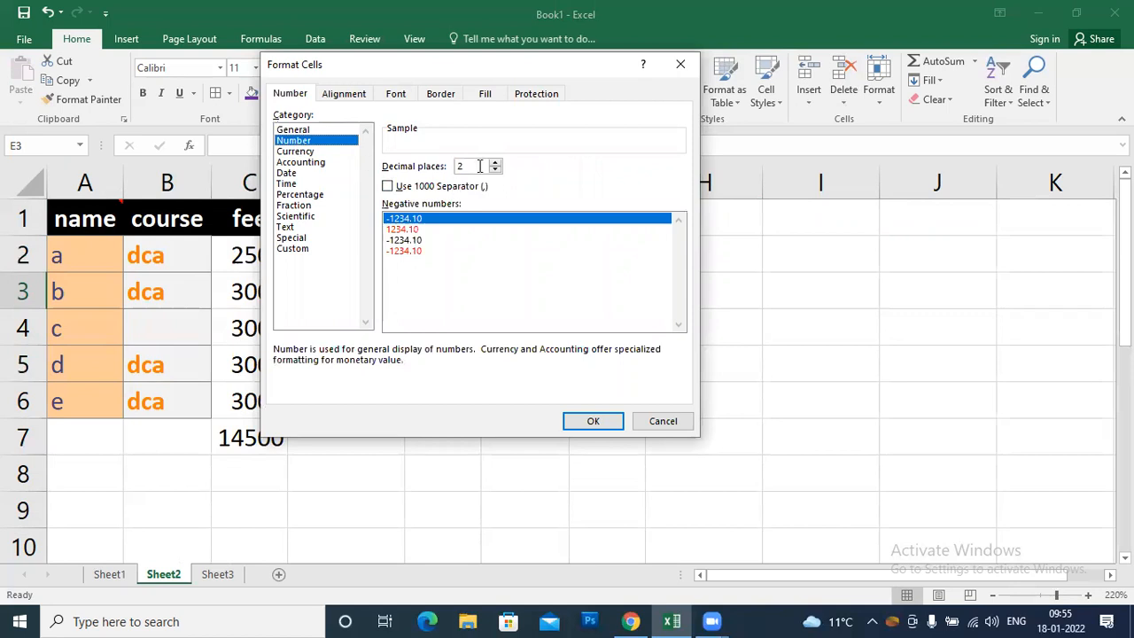
{"action": "left_click", "coordinate": [675, 424]}
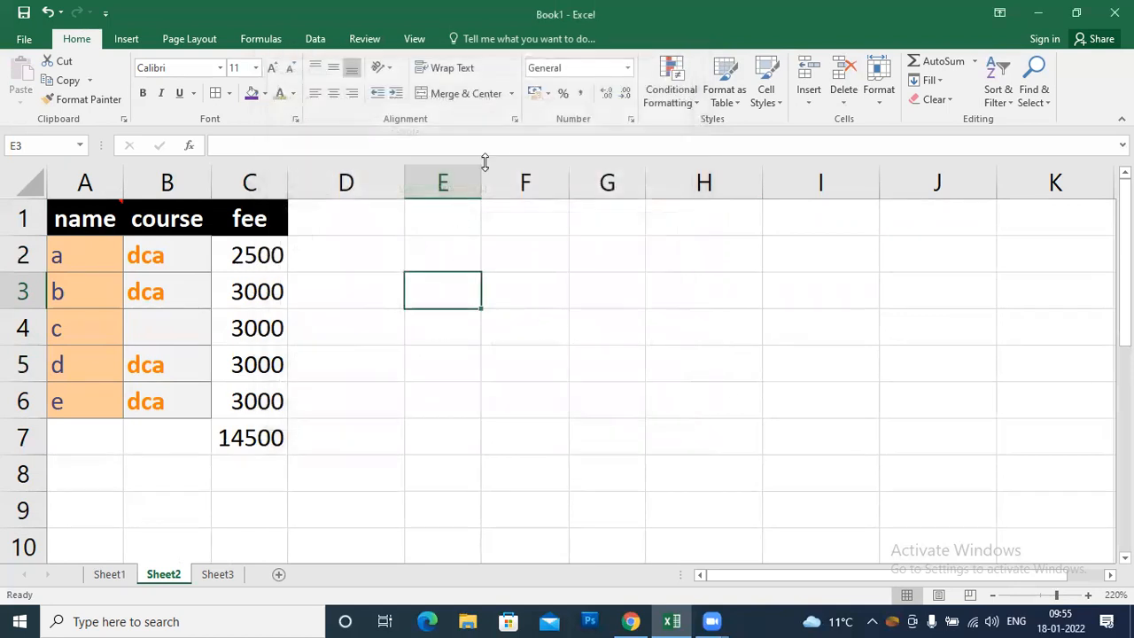
{"action": "left_click", "coordinate": [677, 97]}
{"action": "left_click", "coordinate": [693, 99]}
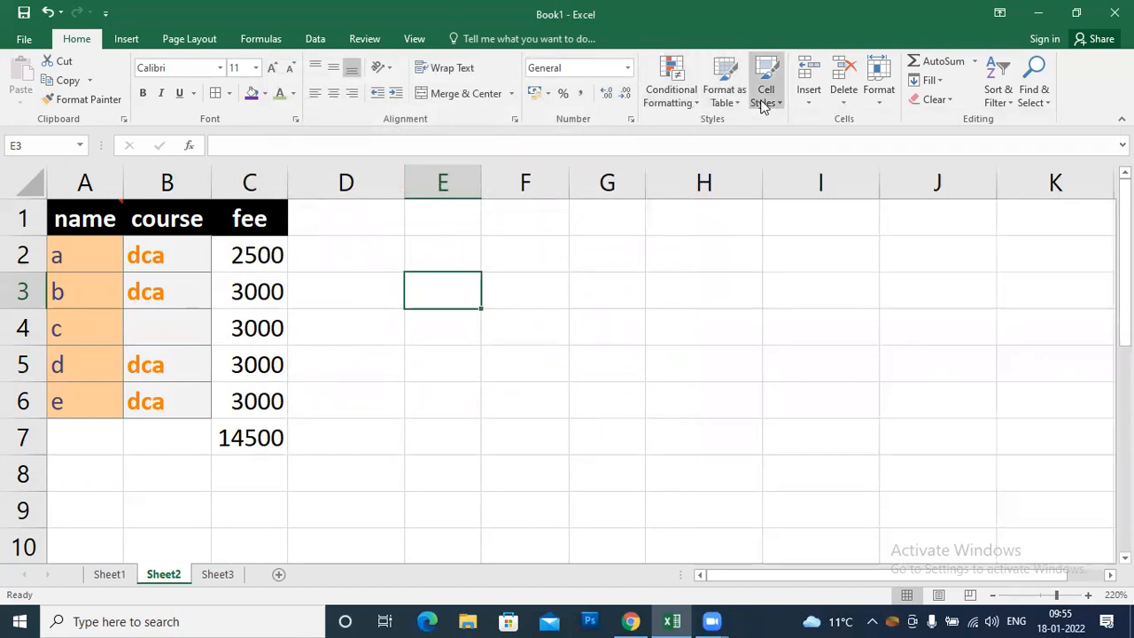
{"action": "left_click", "coordinate": [764, 97]}
{"action": "left_click", "coordinate": [764, 97]}
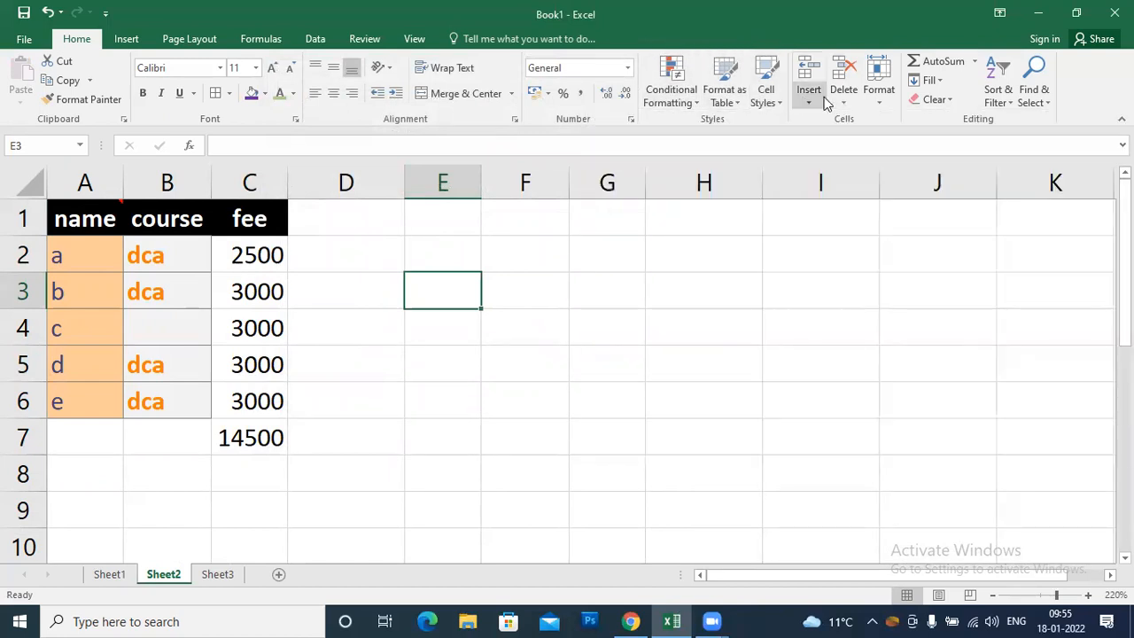
{"action": "left_click", "coordinate": [892, 103]}
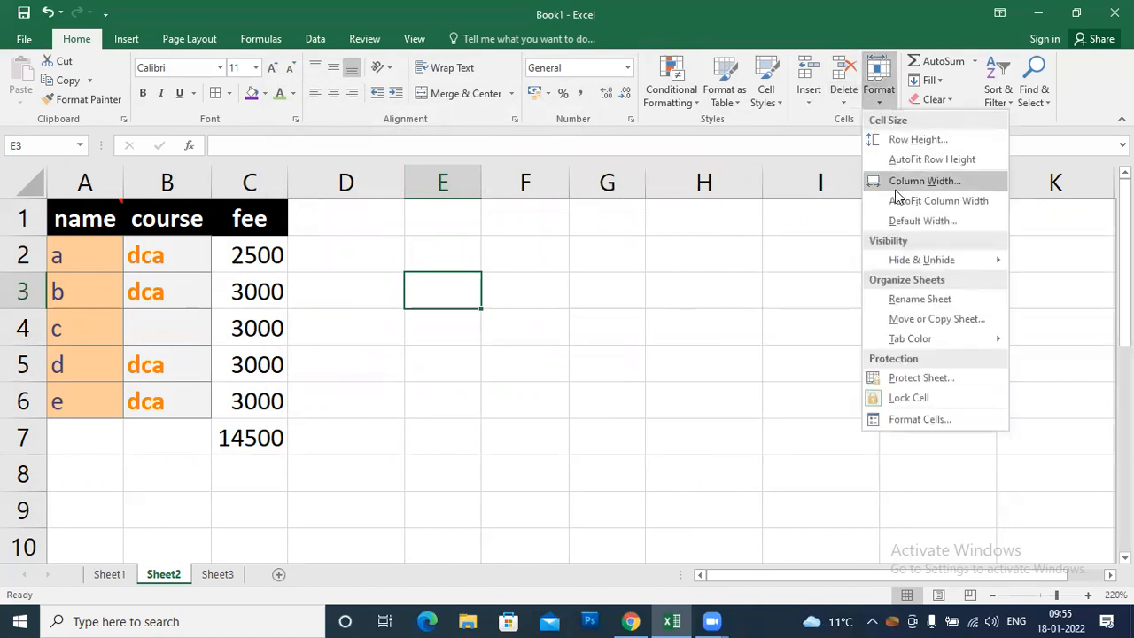
{"action": "left_click", "coordinate": [888, 100]}
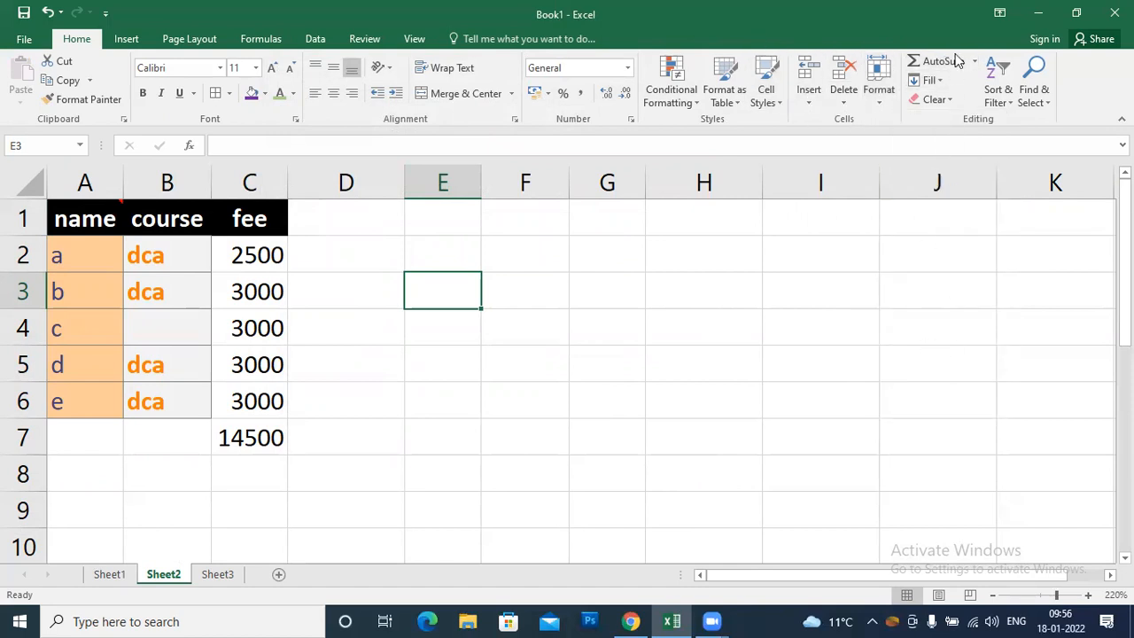
{"action": "left_click", "coordinate": [261, 441]}
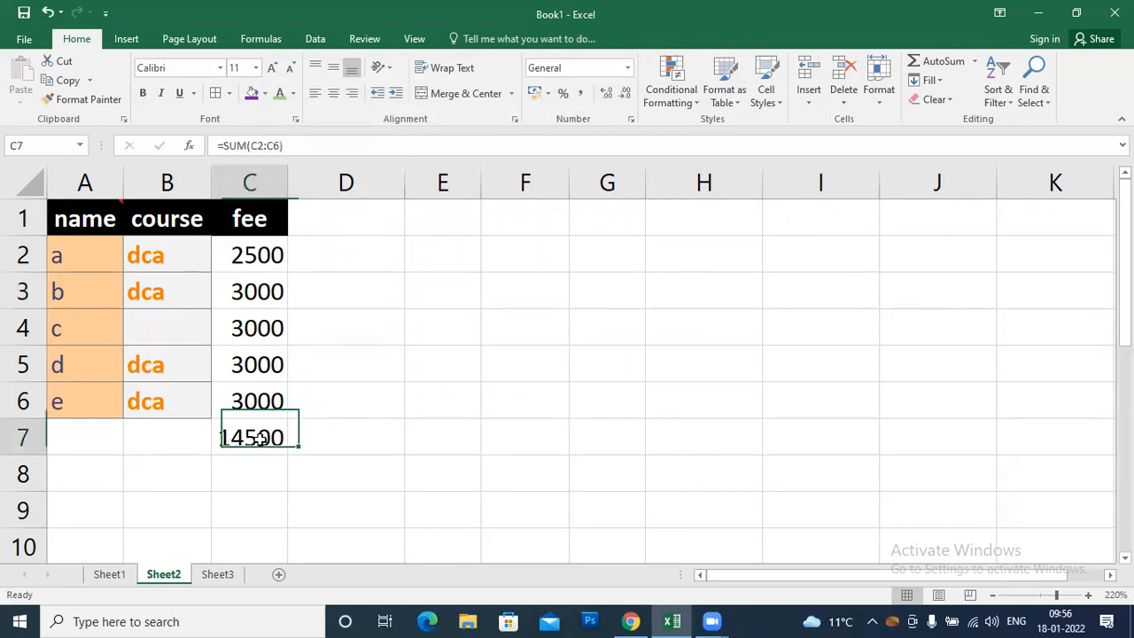
{"action": "left_click", "coordinate": [493, 337]}
Step: Fill the range A1:F7 on Sheet3 with the value 100 in a single entry
{"action": "left_click", "coordinate": [217, 574]}
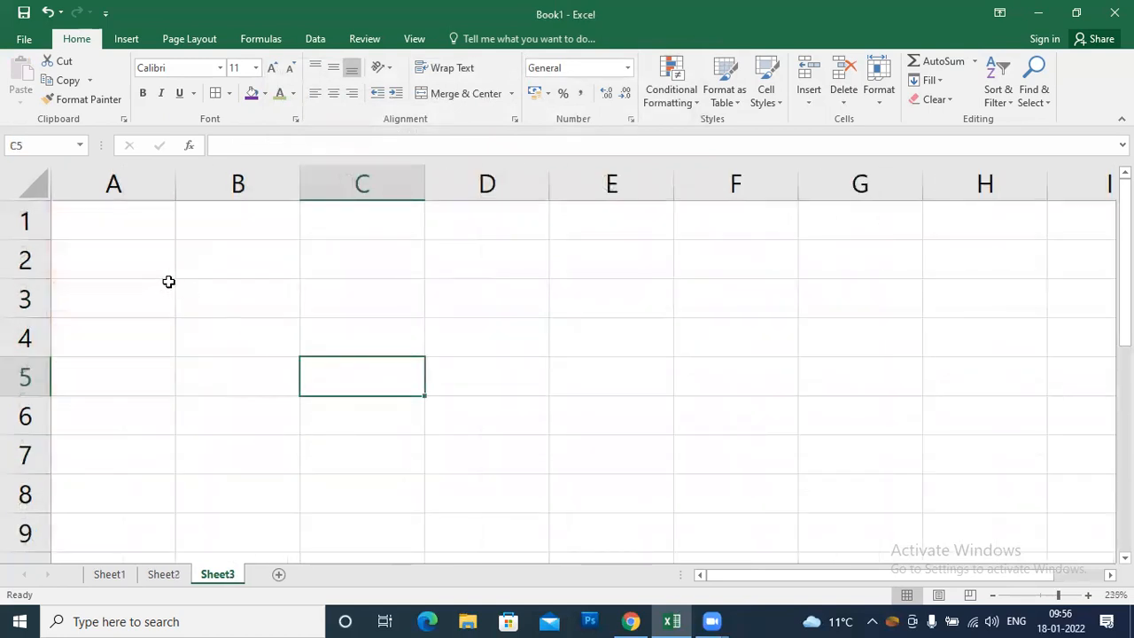
{"action": "left_click_drag", "start_coordinate": [144, 223], "coordinate": [693, 428]}
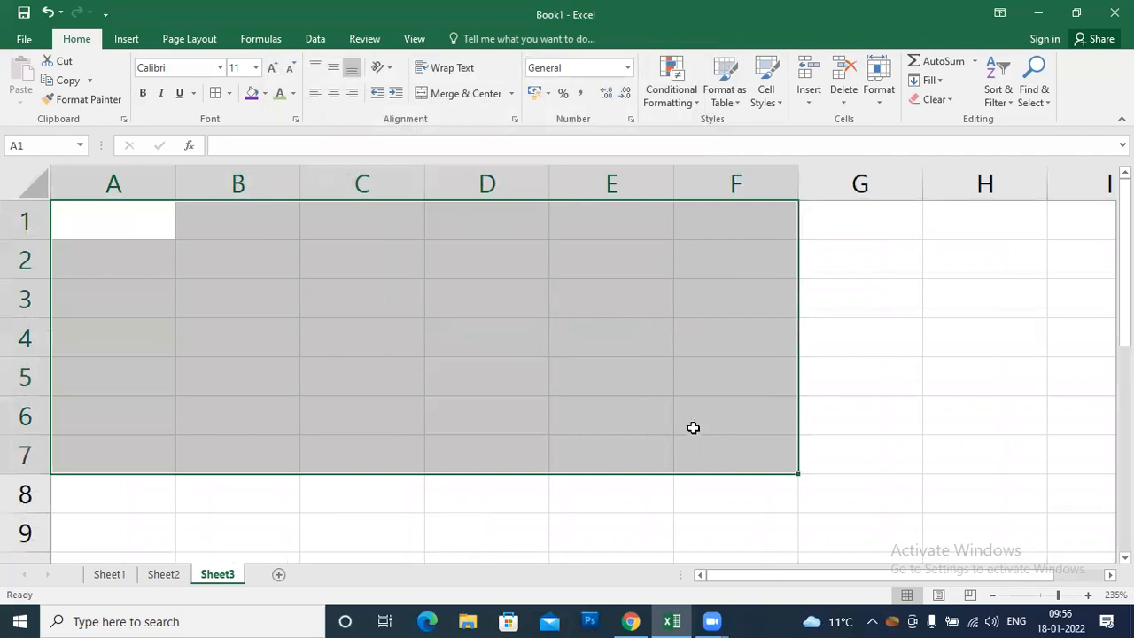
{"action": "type", "text": "100"}
{"action": "key", "text": "ctrl+Return"}
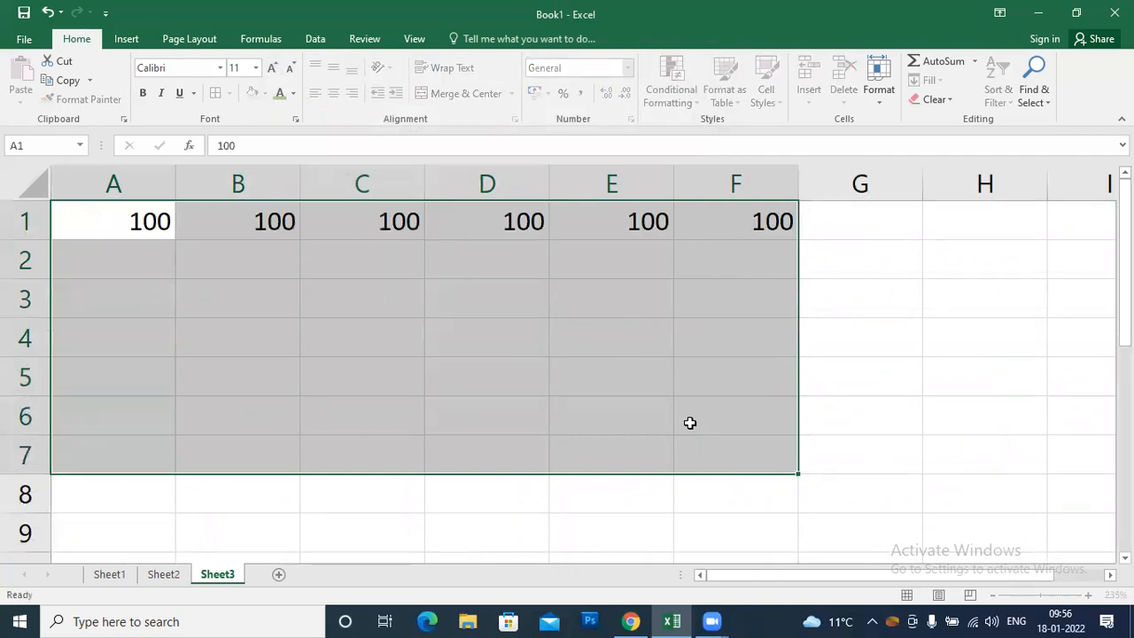
{"action": "left_click", "coordinate": [909, 322]}
Step: Total the row 1 values A1:F1 in G1 using the AutoSum Sum function
{"action": "left_click_drag", "start_coordinate": [151, 221], "coordinate": [805, 225]}
{"action": "left_click", "coordinate": [834, 229]}
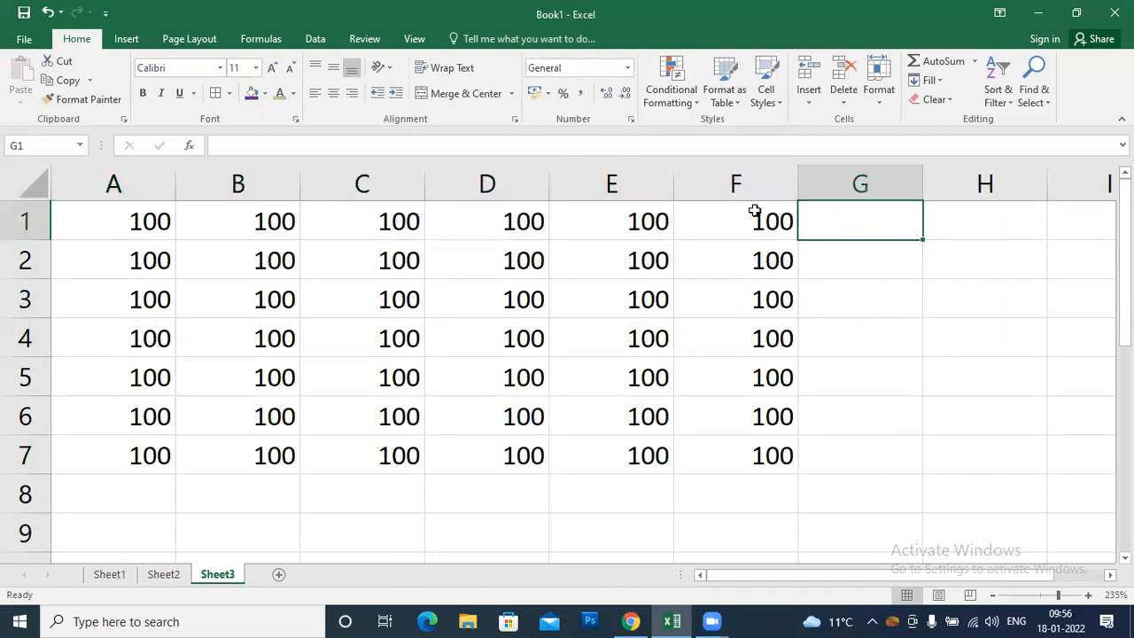
{"action": "left_click", "coordinate": [976, 62]}
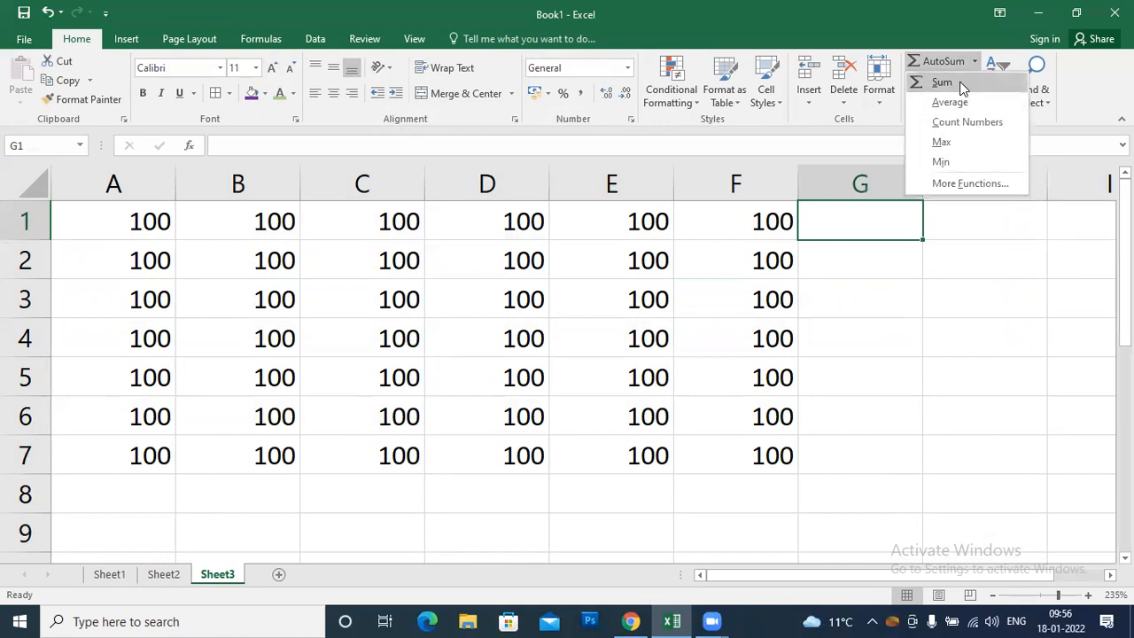
{"action": "left_click", "coordinate": [961, 84]}
{"action": "key", "text": "Return"}
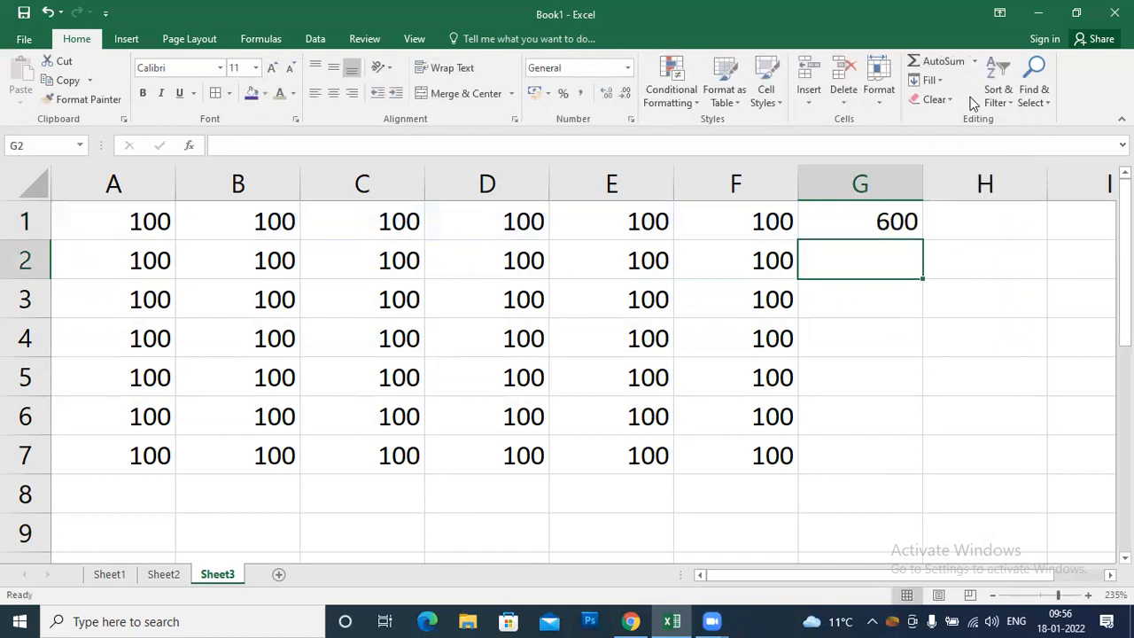
Step: Insert an AVERAGE of A1:A7 in cell A8
{"action": "left_click", "coordinate": [142, 496]}
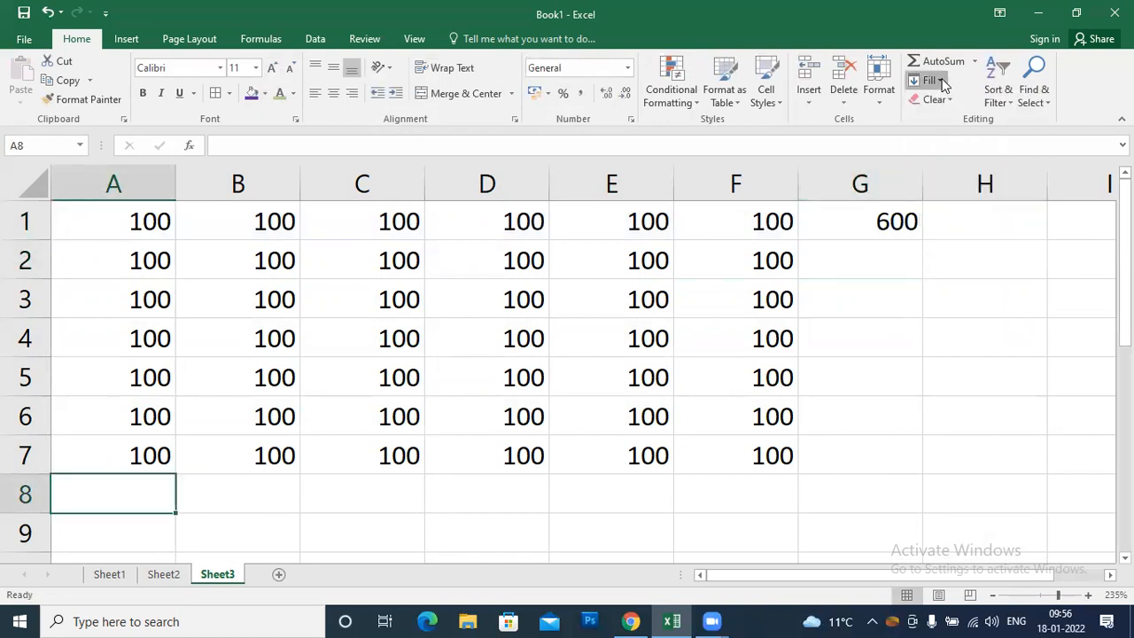
{"action": "left_click", "coordinate": [975, 62]}
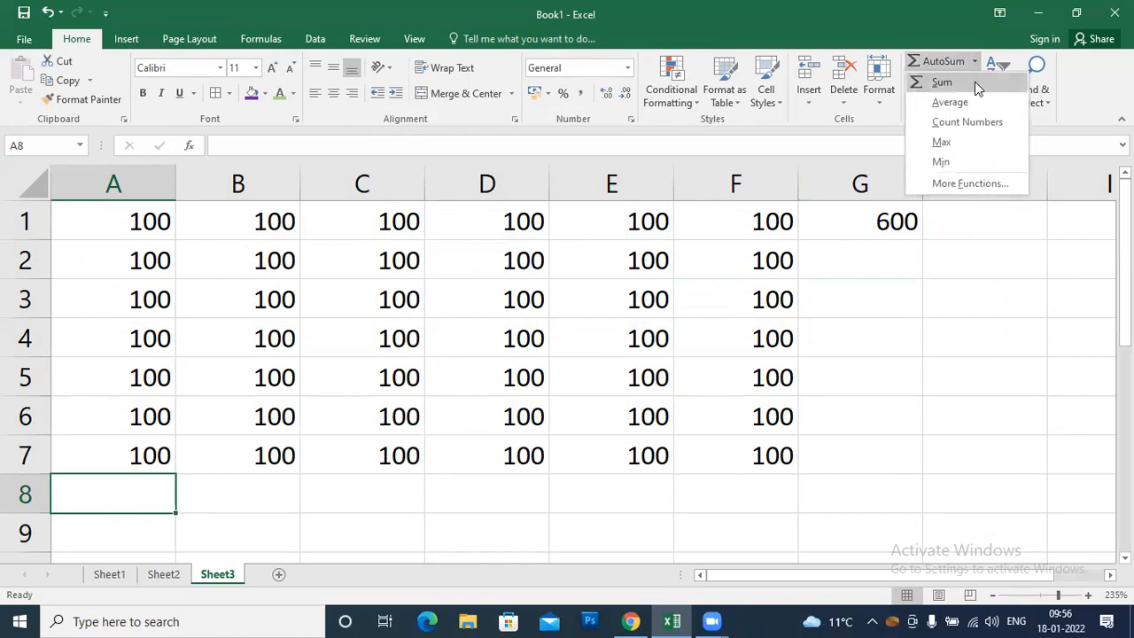
{"action": "left_click", "coordinate": [968, 101]}
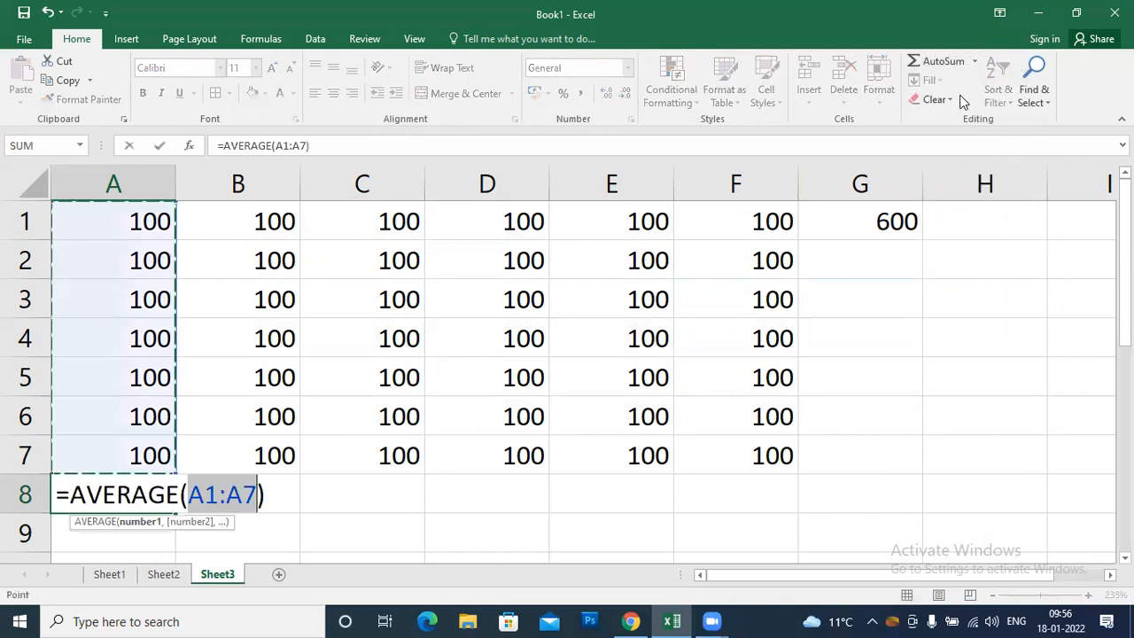
{"action": "key", "text": "Return"}
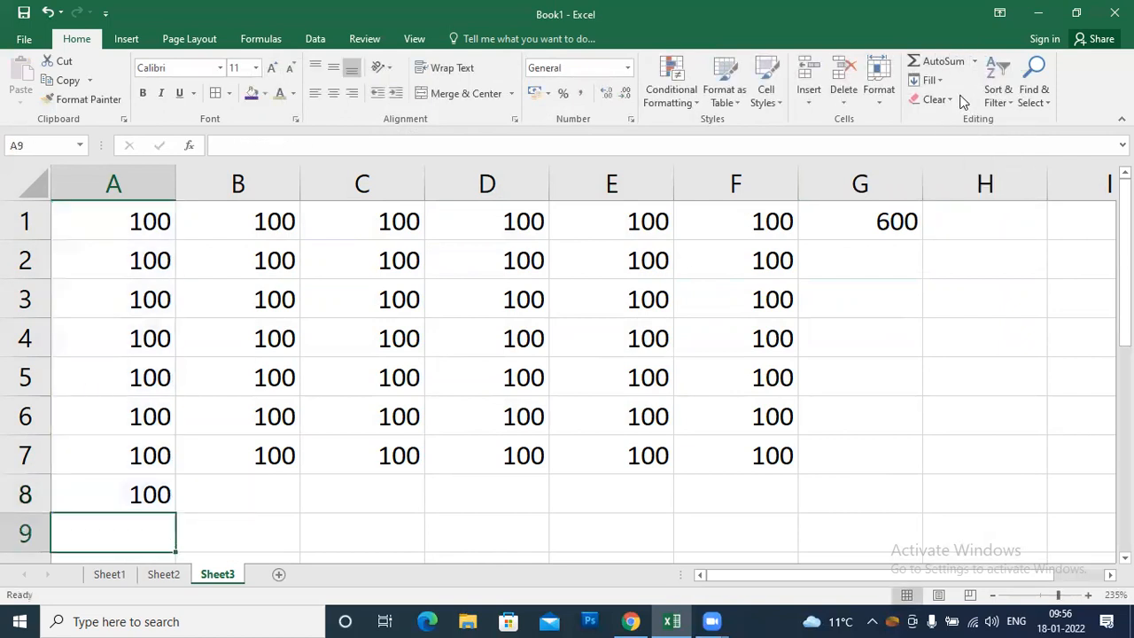
Step: Replace the formula in cell A8 with a count of the numbers in A1:A7
{"action": "left_click", "coordinate": [153, 501]}
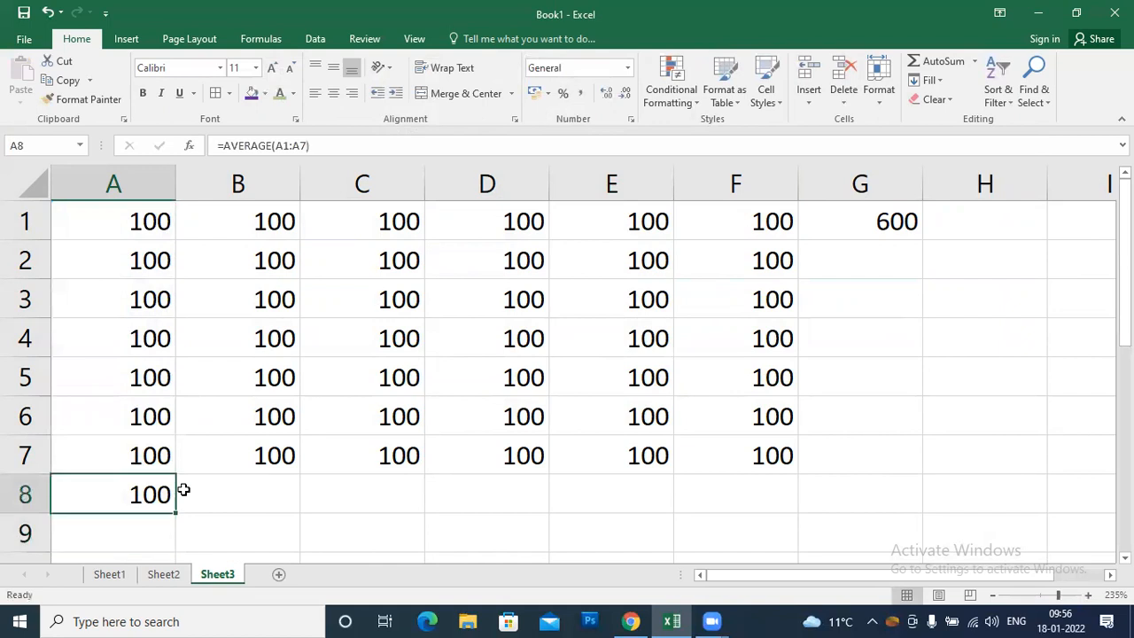
{"action": "left_click", "coordinate": [974, 61]}
{"action": "left_click", "coordinate": [972, 124]}
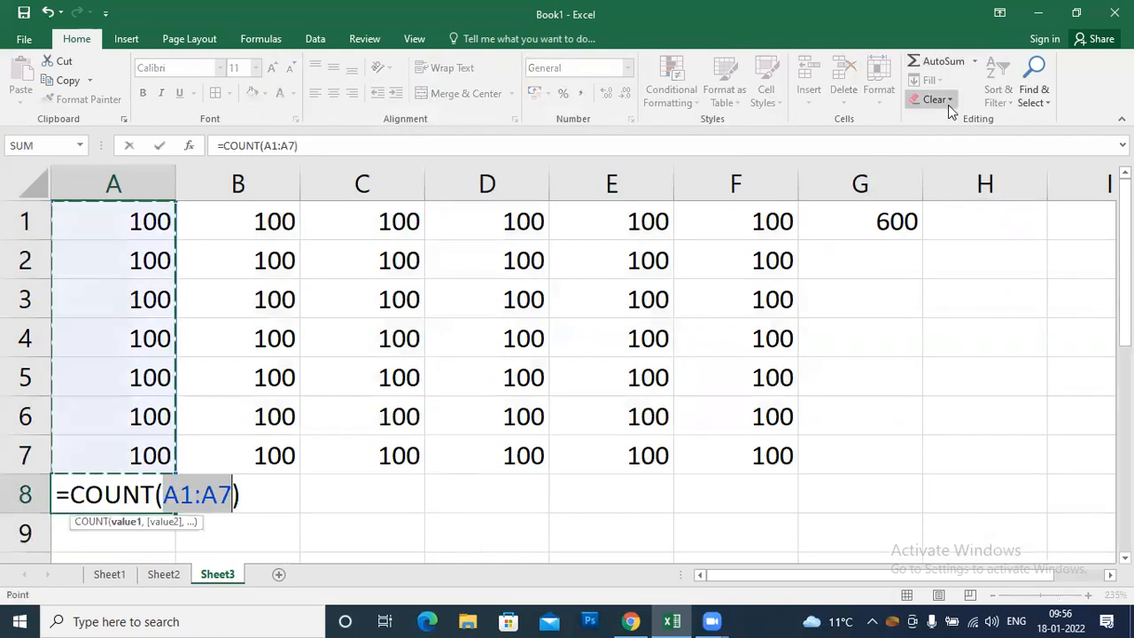
{"action": "key", "text": "Return"}
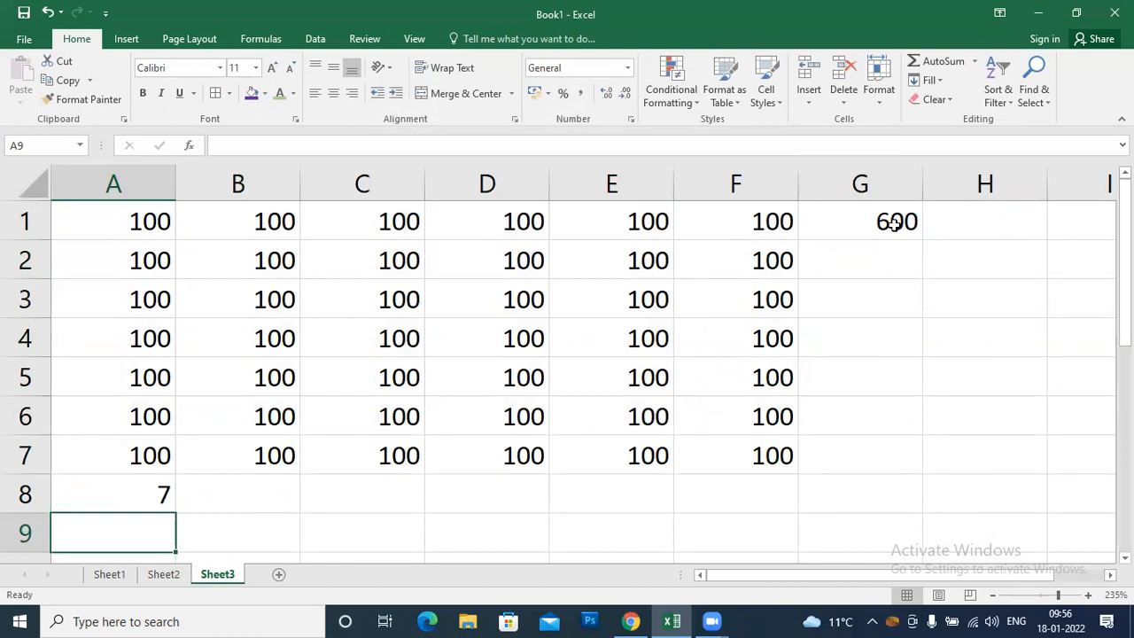
Step: Clear everything, contents and formatting, from cells G1:G4
{"action": "left_click", "coordinate": [942, 101]}
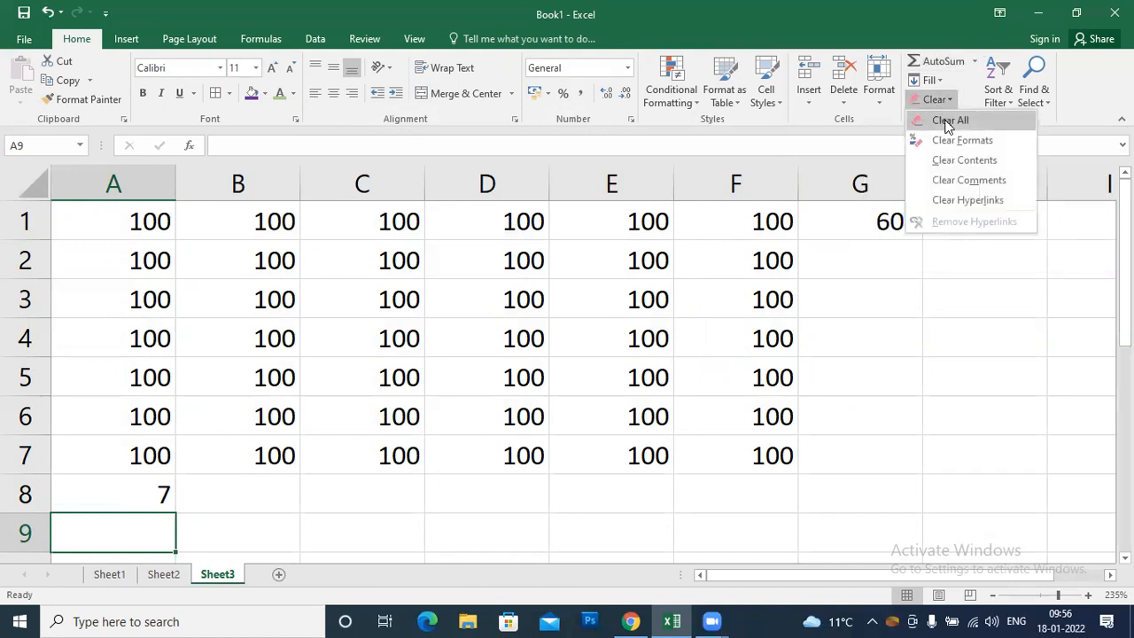
{"action": "left_click", "coordinate": [947, 122]}
{"action": "left_click_drag", "start_coordinate": [859, 338], "coordinate": [860, 157]}
{"action": "left_click", "coordinate": [942, 100]}
{"action": "left_click", "coordinate": [947, 120]}
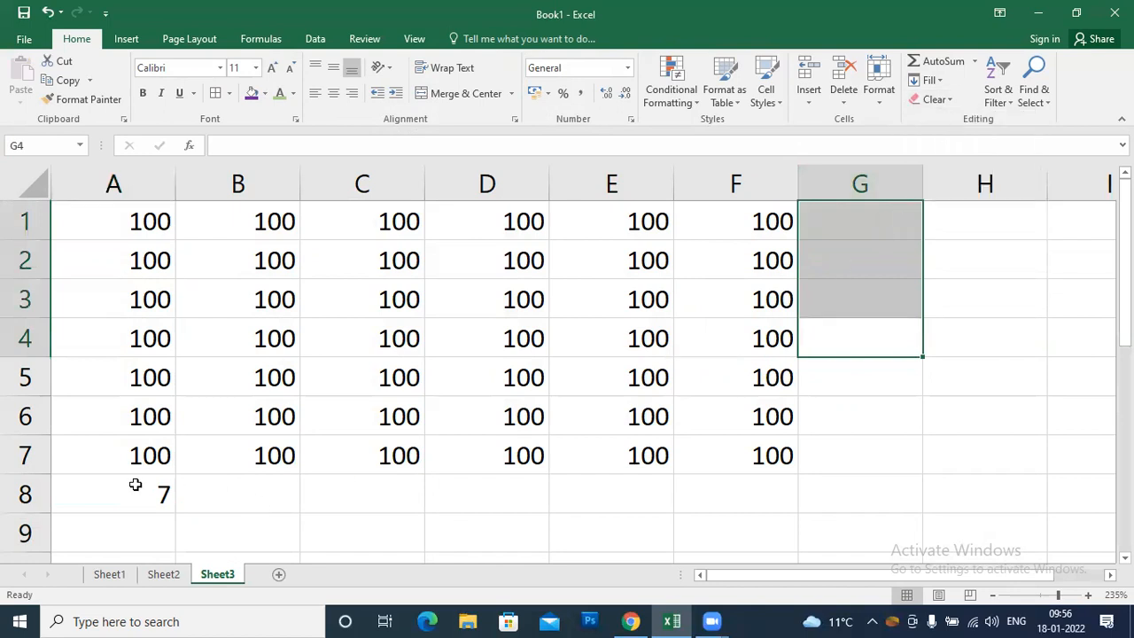
Step: Clear everything from cells A8:B8, including the count formula
{"action": "left_click_drag", "start_coordinate": [135, 485], "coordinate": [192, 498]}
{"action": "left_click", "coordinate": [941, 100]}
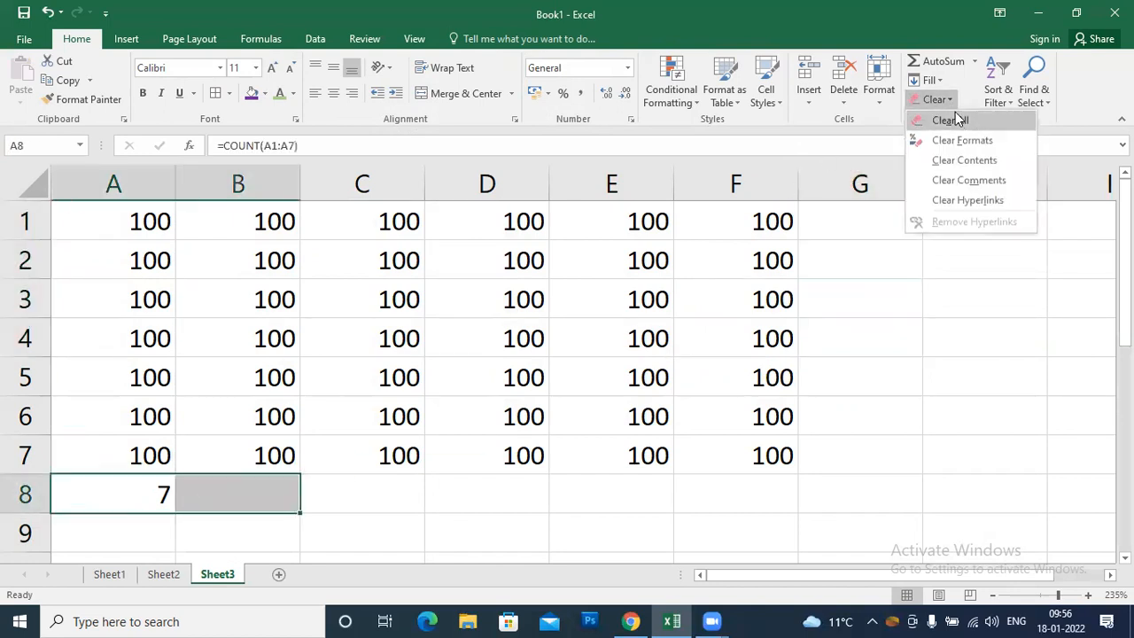
{"action": "left_click", "coordinate": [956, 122]}
Step: Clear only the formats from the empty cell G3
{"action": "left_click", "coordinate": [894, 285]}
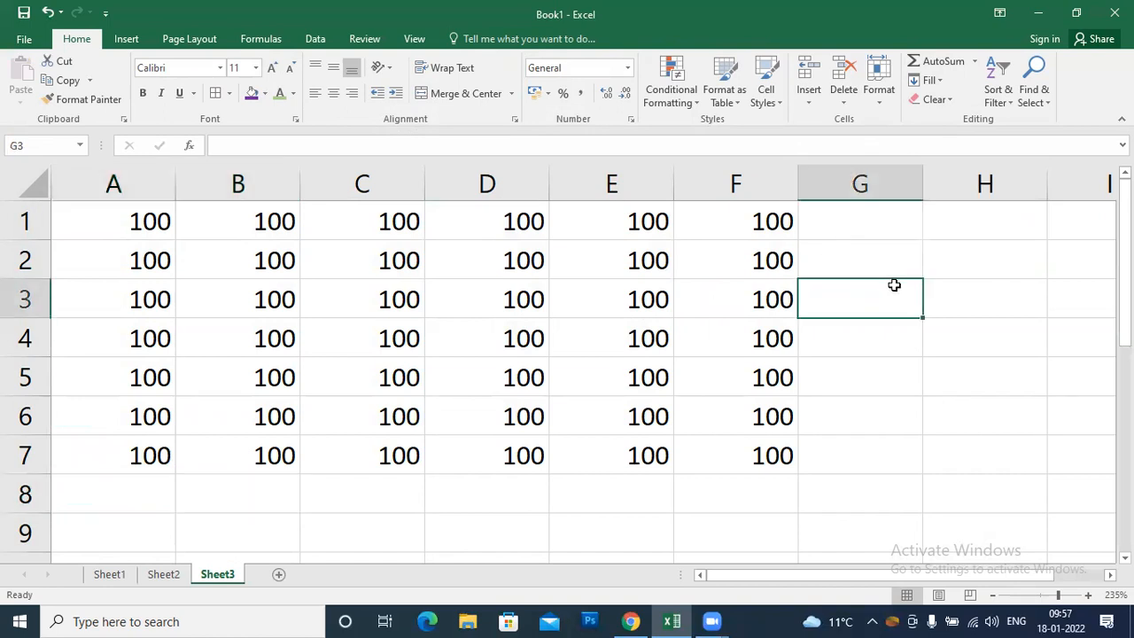
{"action": "left_click", "coordinate": [939, 100]}
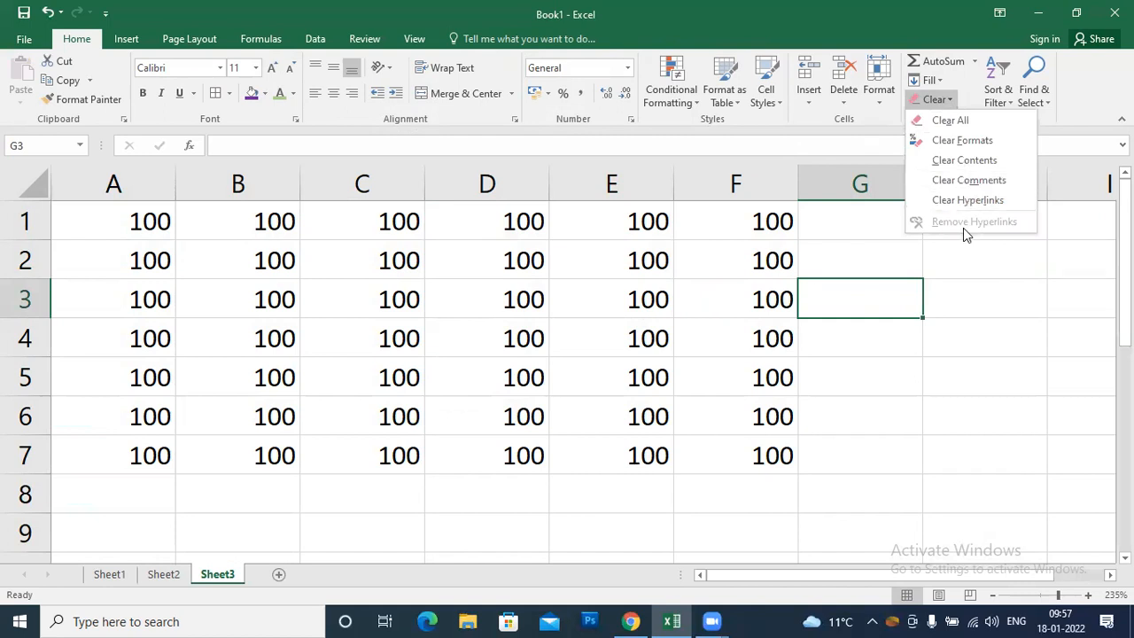
{"action": "left_click", "coordinate": [943, 142]}
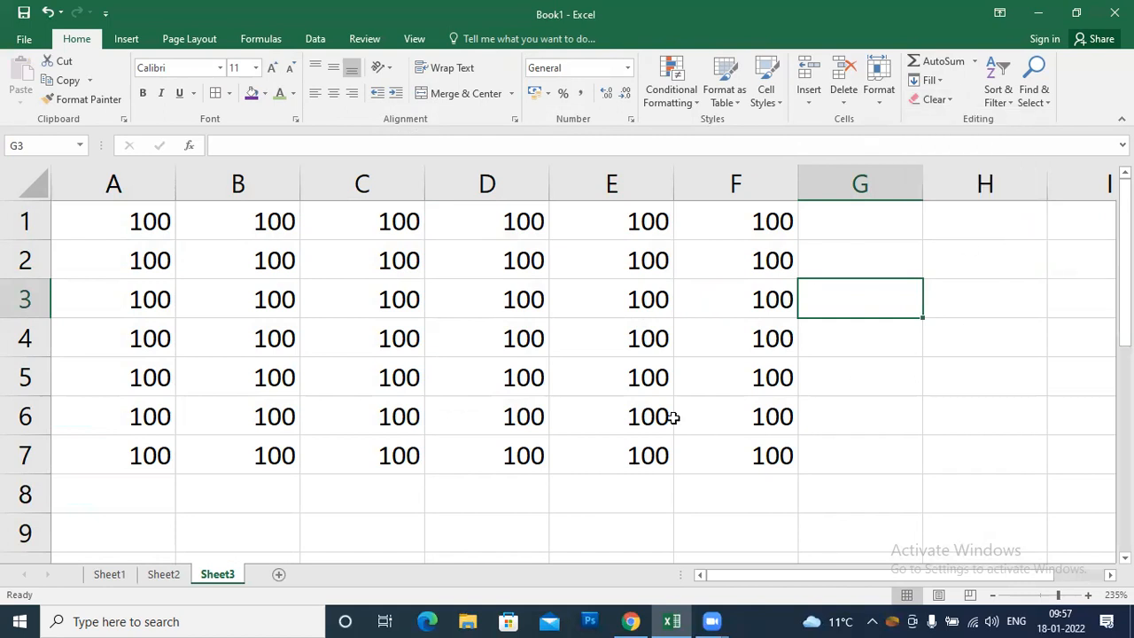
Step: On Sheet1, clear only the formats from cells F1:H9, keeping their values
{"action": "left_click", "coordinate": [107, 576]}
{"action": "left_click_drag", "start_coordinate": [414, 325], "coordinate": [309, 187]}
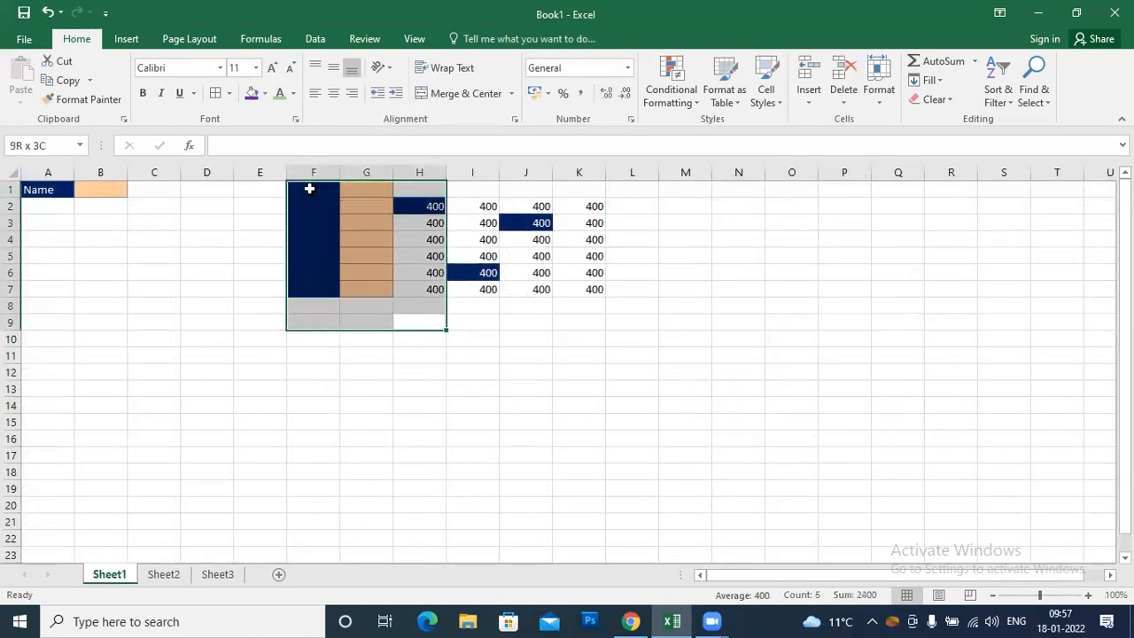
{"action": "left_click", "coordinate": [932, 98]}
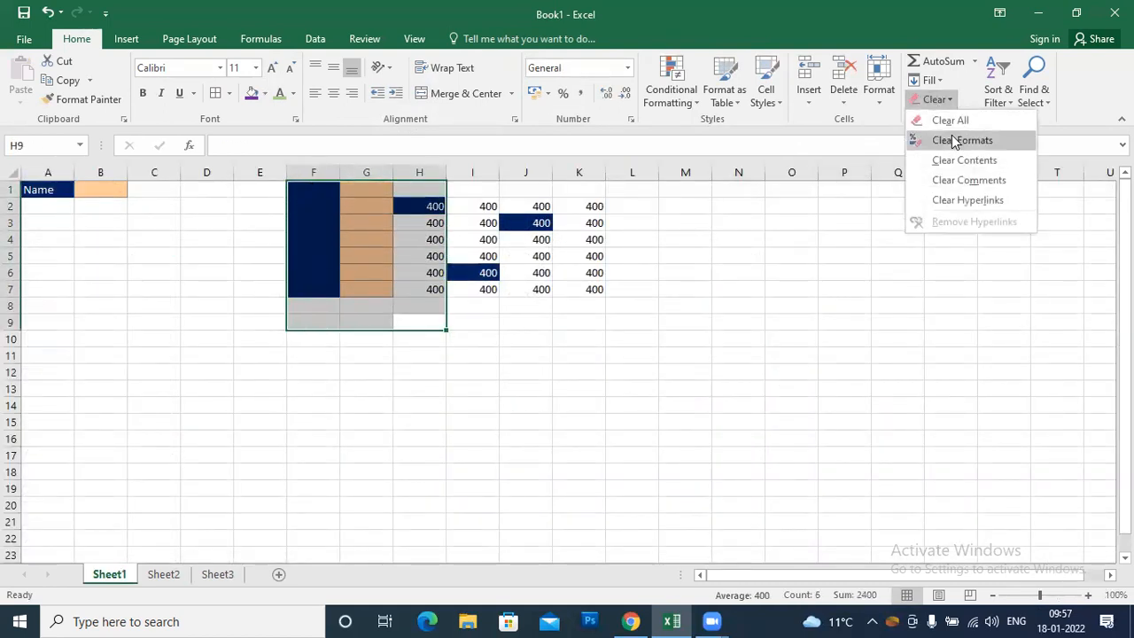
{"action": "left_click", "coordinate": [951, 136]}
{"action": "left_click", "coordinate": [567, 333]}
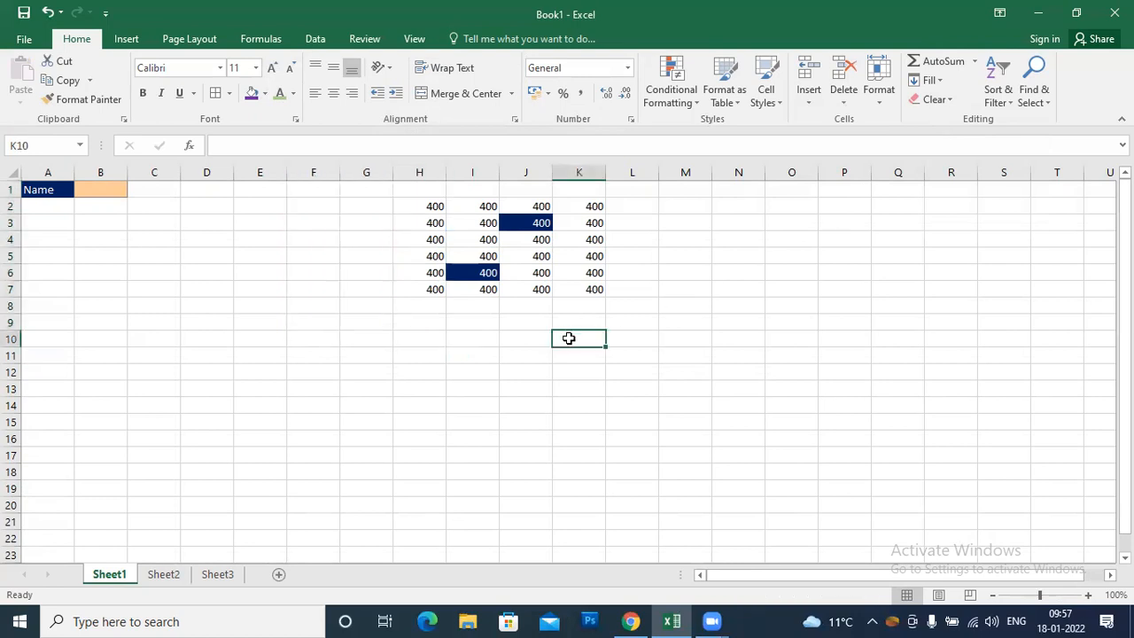
Step: Clear only the contents of cells H5:I7, keeping the fill formatting
{"action": "left_click_drag", "start_coordinate": [434, 254], "coordinate": [471, 288]}
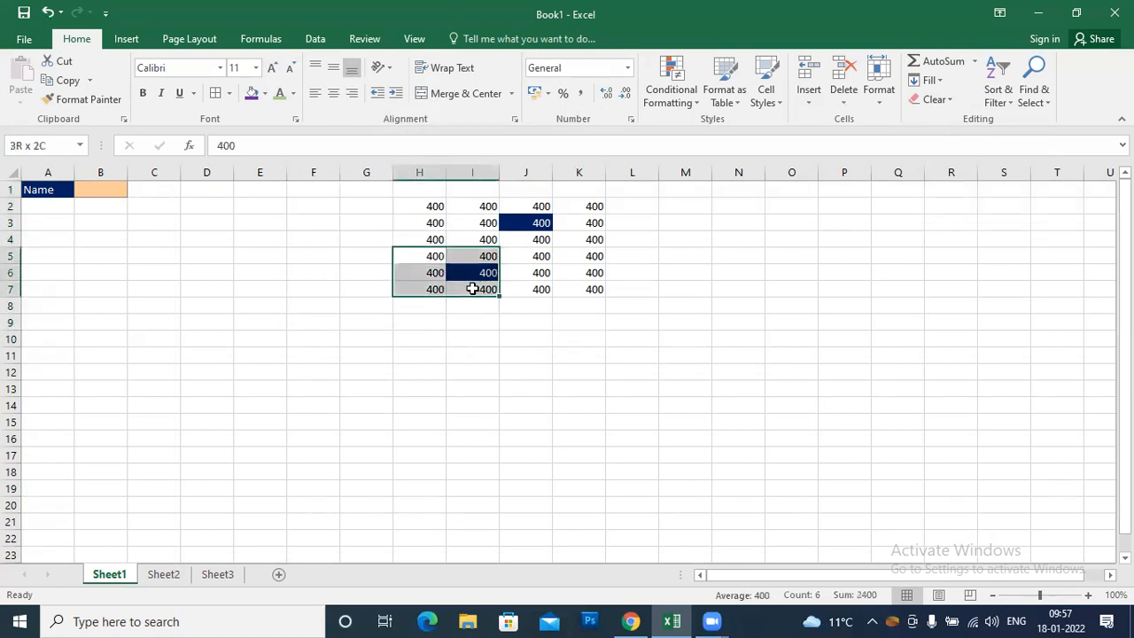
{"action": "left_click", "coordinate": [933, 99]}
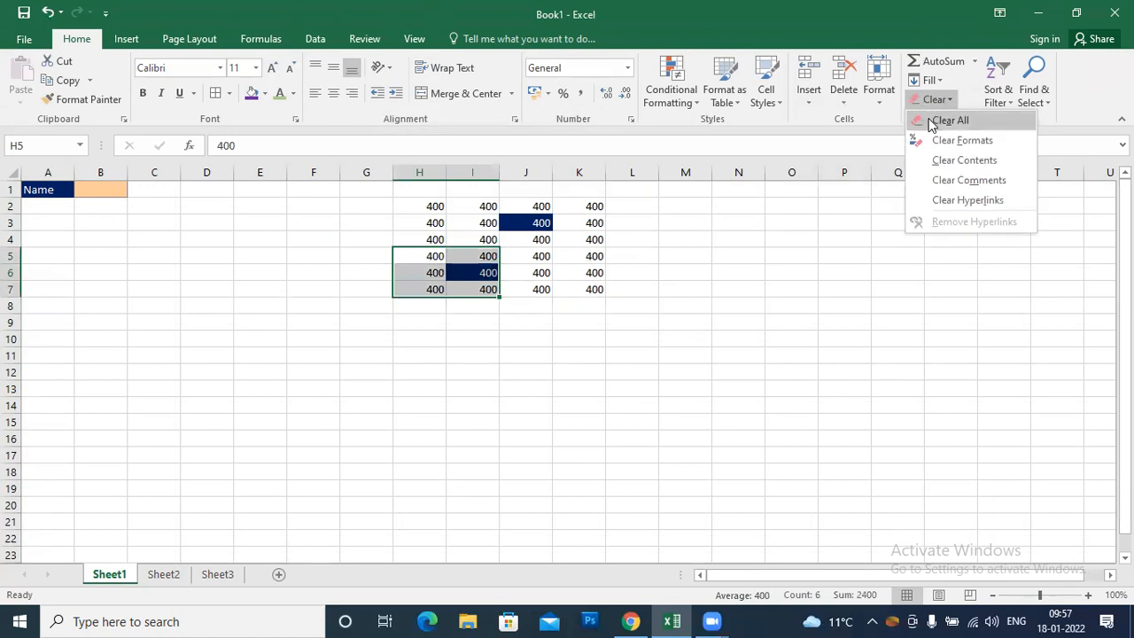
{"action": "left_click", "coordinate": [957, 164]}
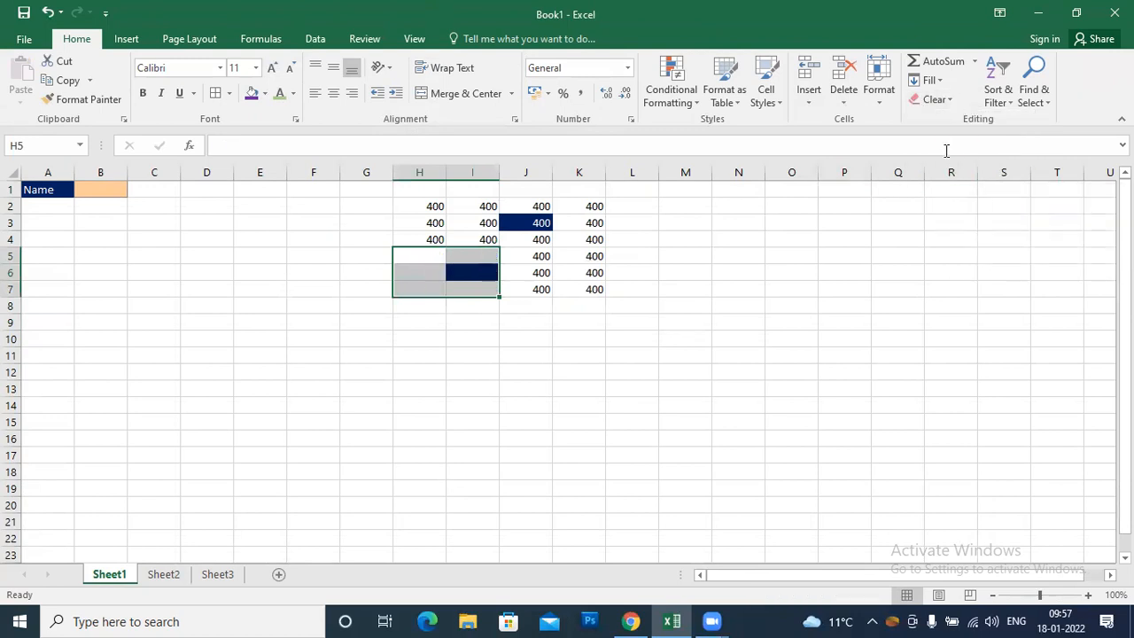
Step: On Sheet2, clear the comment from the name header in cell A1
{"action": "left_click", "coordinate": [946, 100]}
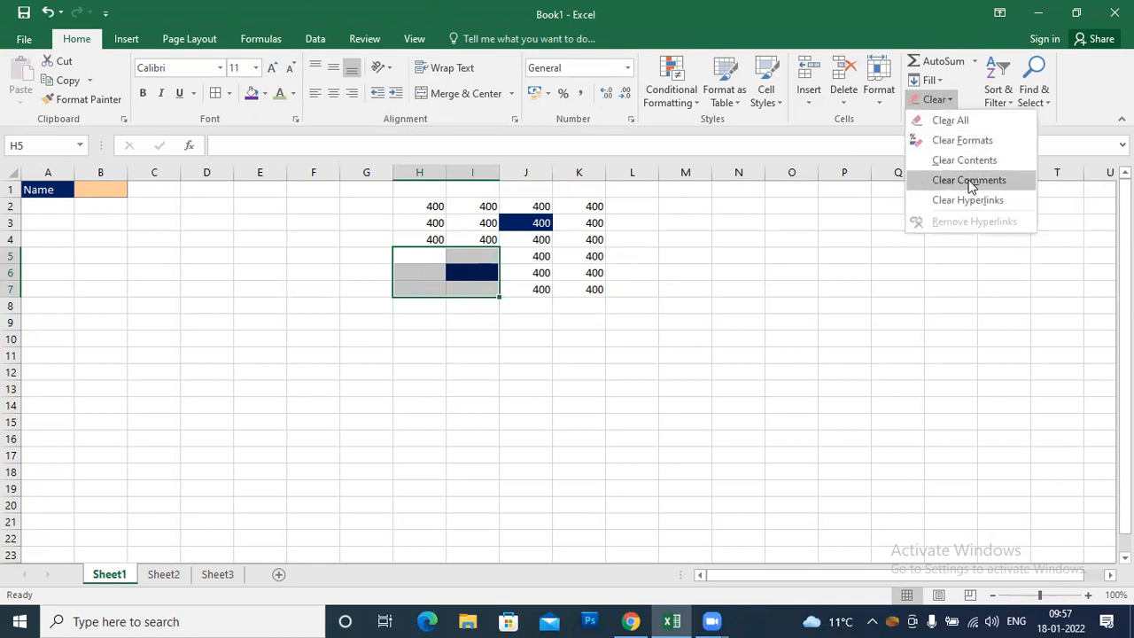
{"action": "left_click", "coordinate": [164, 279]}
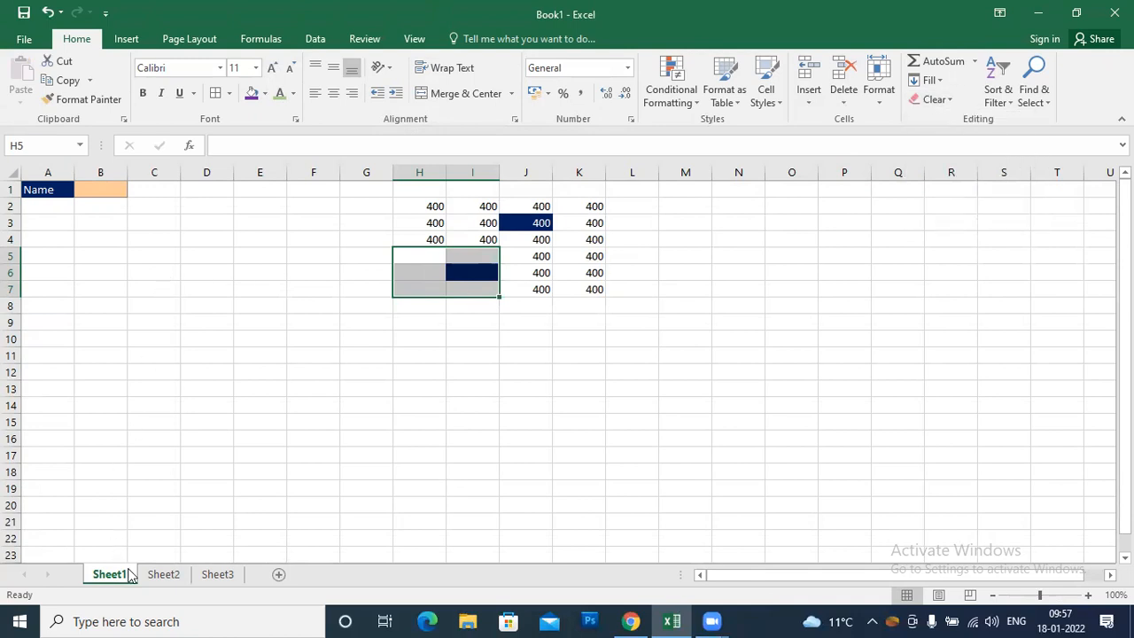
{"action": "left_click", "coordinate": [166, 573]}
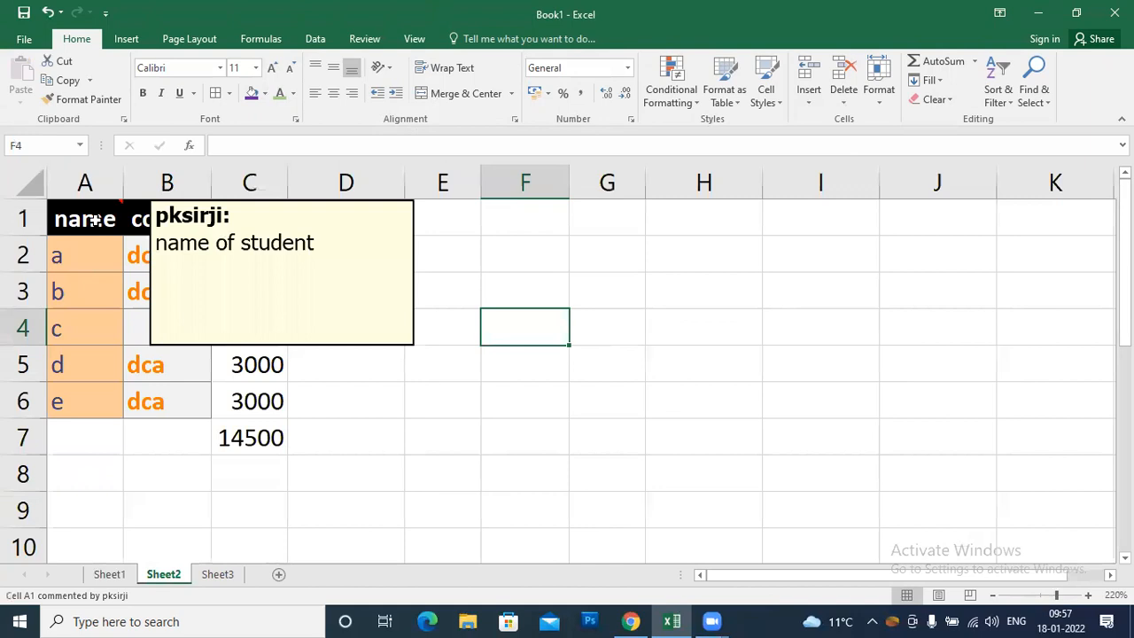
{"action": "left_click", "coordinate": [94, 222]}
{"action": "left_click", "coordinate": [935, 97]}
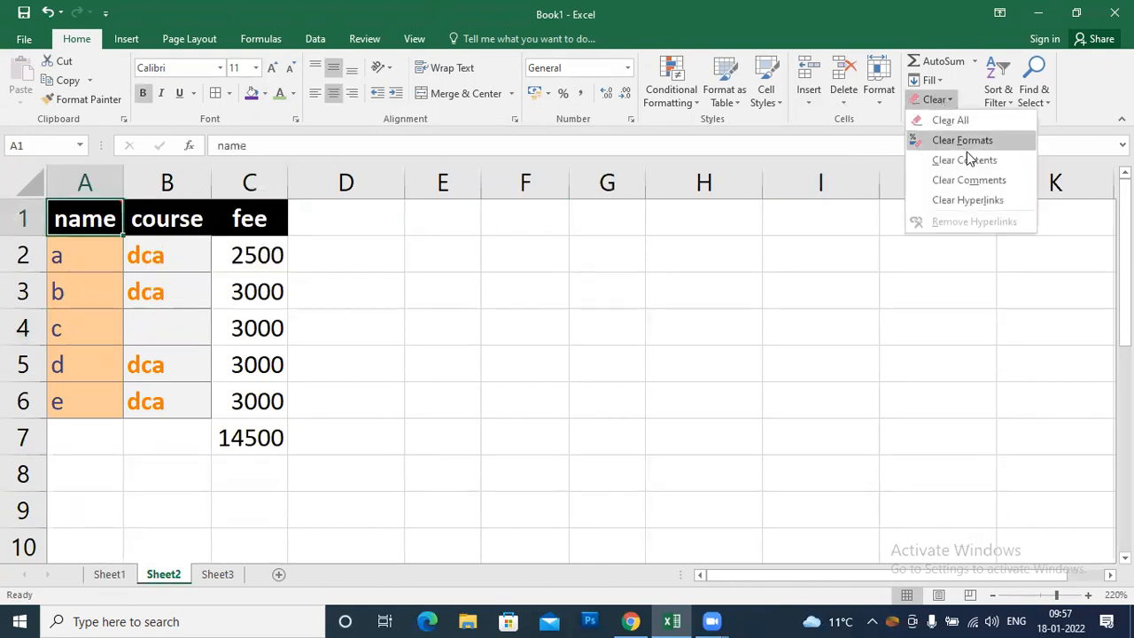
{"action": "left_click", "coordinate": [364, 41]}
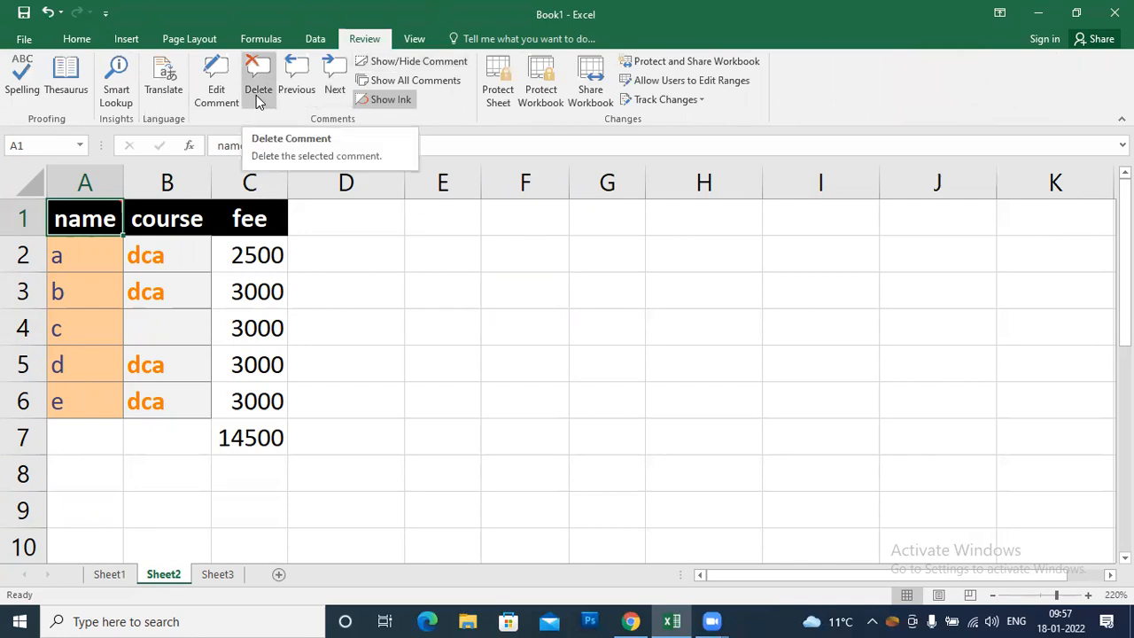
{"action": "left_click", "coordinate": [71, 35]}
{"action": "left_click", "coordinate": [936, 99]}
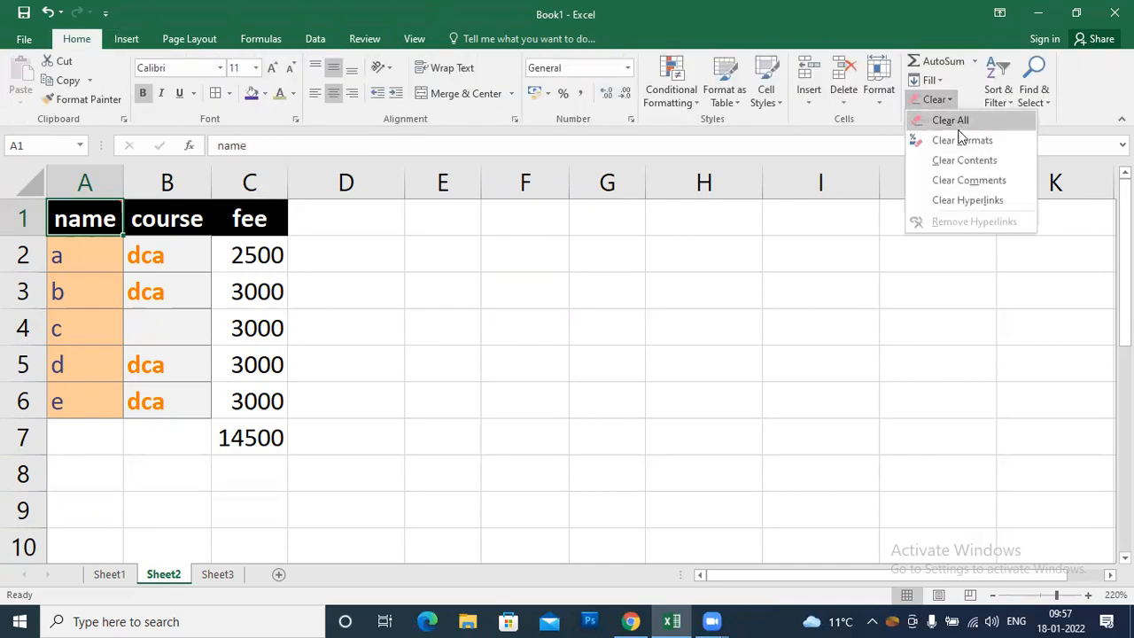
{"action": "left_click", "coordinate": [974, 180]}
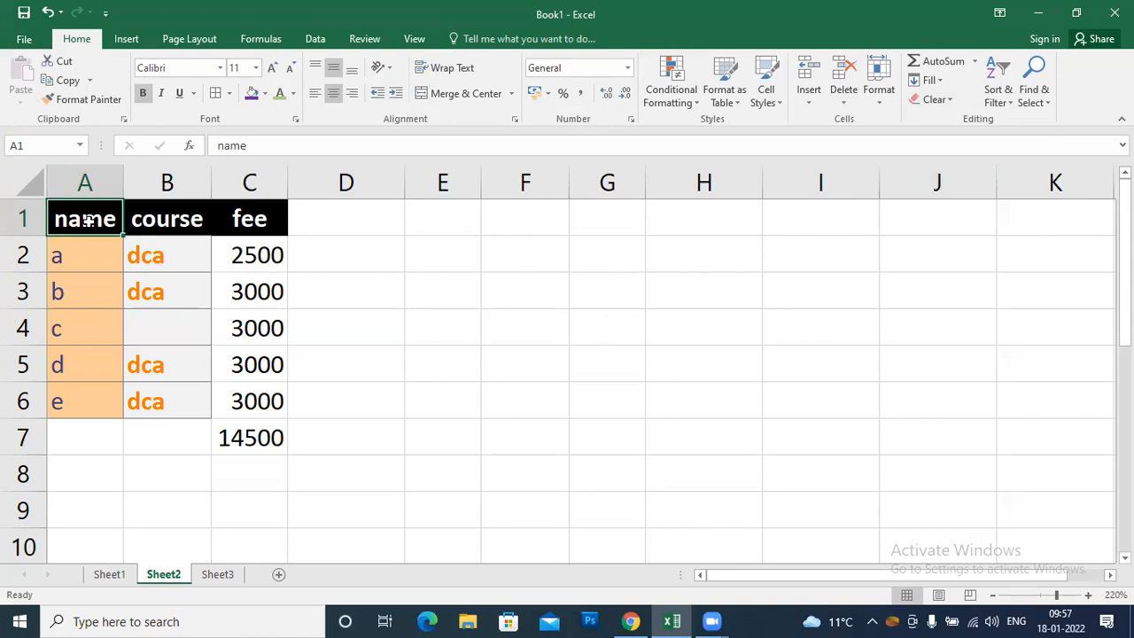
Step: Insert a hyperlink on the fee in cell C3 to the existing file dos.pdf in the Documents folder
{"action": "left_click", "coordinate": [931, 99]}
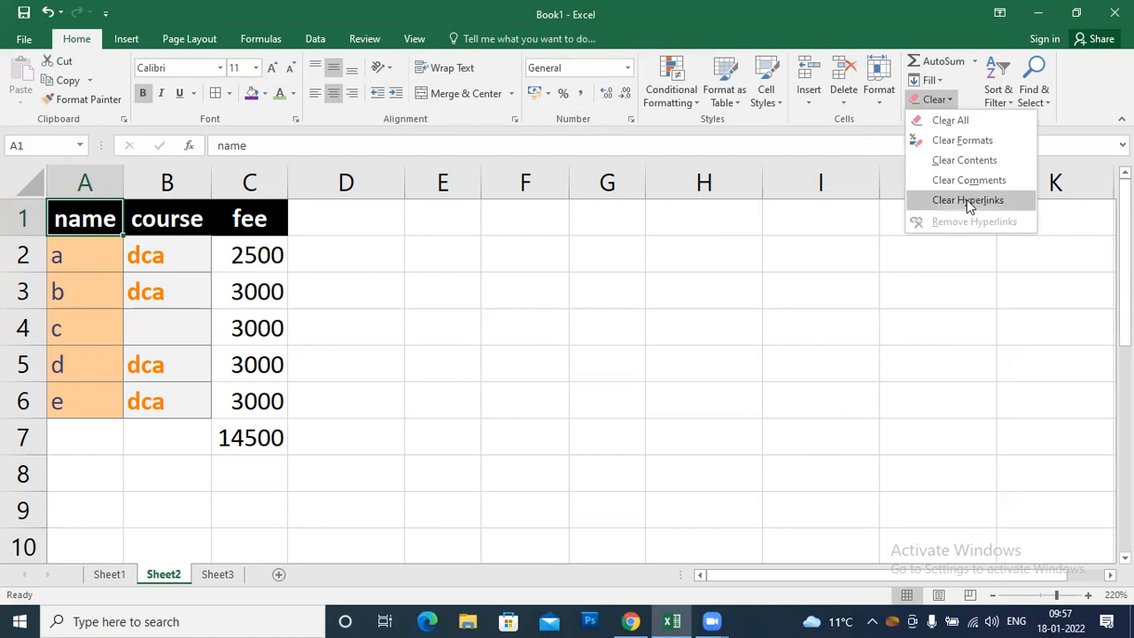
{"action": "left_click", "coordinate": [271, 292]}
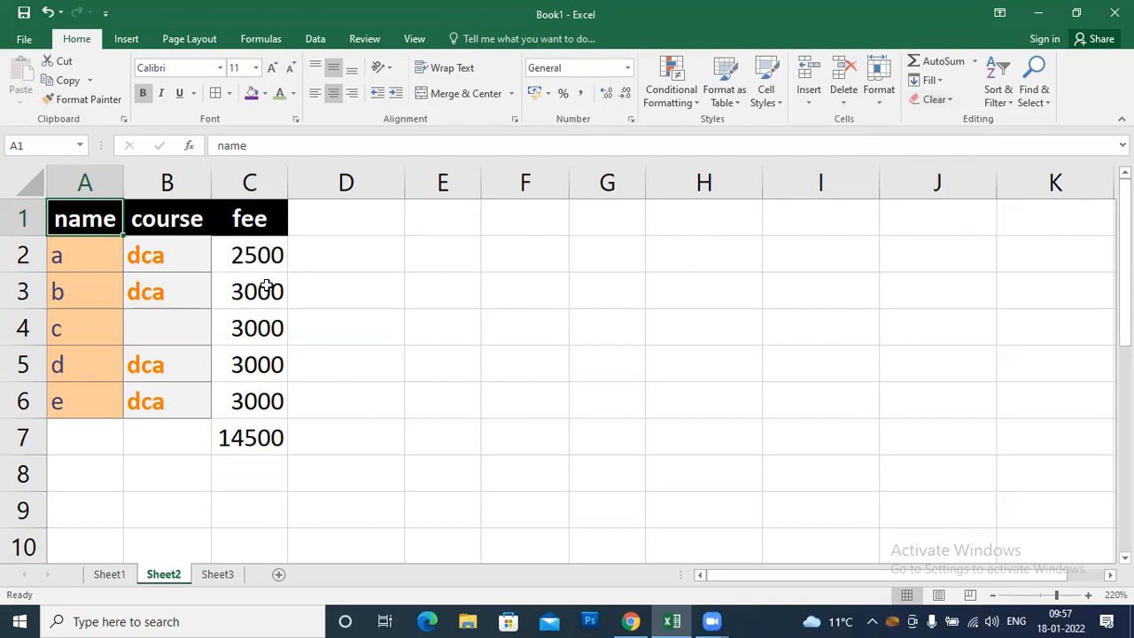
{"action": "left_click", "coordinate": [270, 292]}
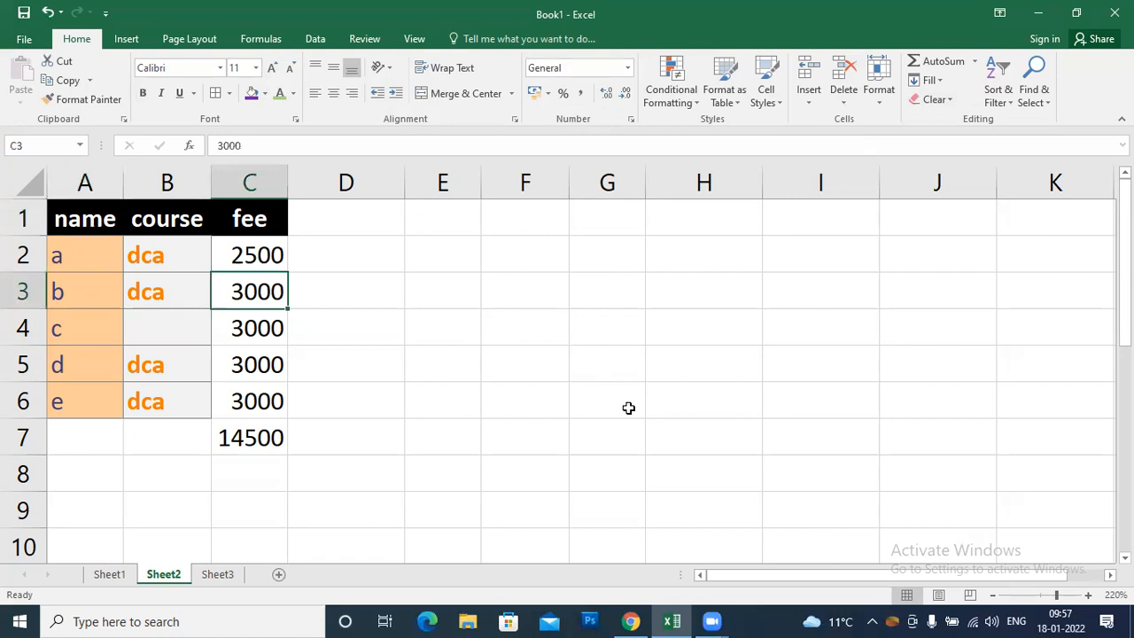
{"action": "key", "text": "ctrl+k"}
{"action": "left_click", "coordinate": [646, 316]}
{"action": "left_click", "coordinate": [647, 317]}
{"action": "left_click", "coordinate": [647, 316]}
{"action": "left_click", "coordinate": [646, 316]}
{"action": "left_click", "coordinate": [646, 316]}
{"action": "left_click", "coordinate": [647, 316]}
{"action": "left_click", "coordinate": [647, 317]}
{"action": "left_click", "coordinate": [646, 316]}
{"action": "left_click", "coordinate": [647, 316]}
{"action": "left_click", "coordinate": [647, 316]}
{"action": "left_click", "coordinate": [646, 316]}
{"action": "left_click", "coordinate": [646, 316]}
{"action": "left_click", "coordinate": [647, 316]}
{"action": "left_click", "coordinate": [395, 243]}
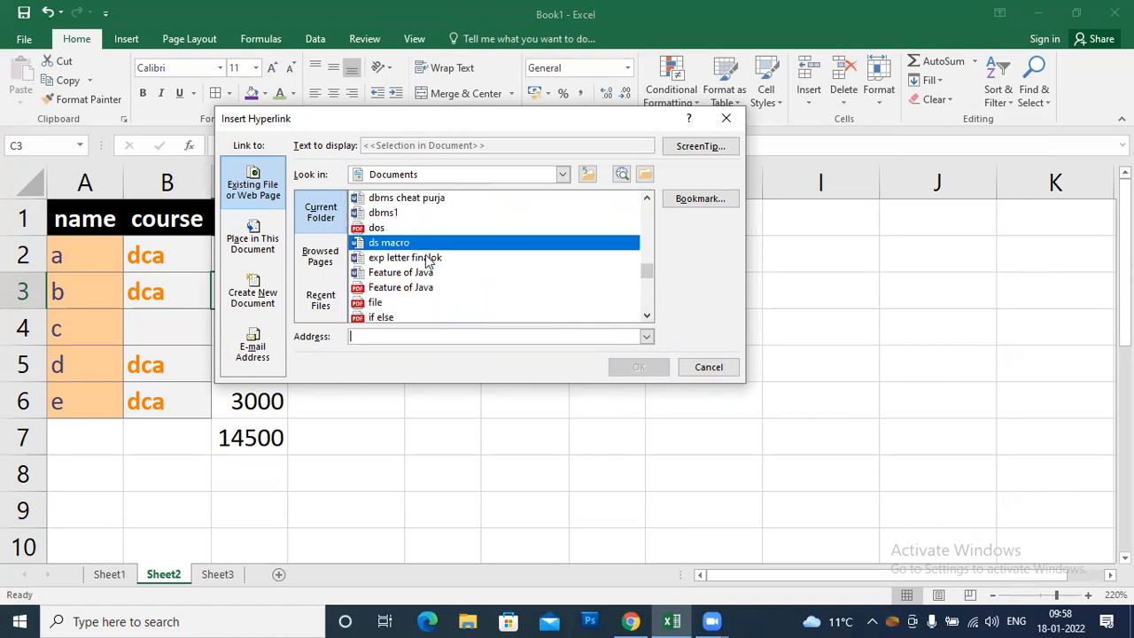
{"action": "left_click", "coordinate": [387, 241]}
{"action": "left_click", "coordinate": [387, 230]}
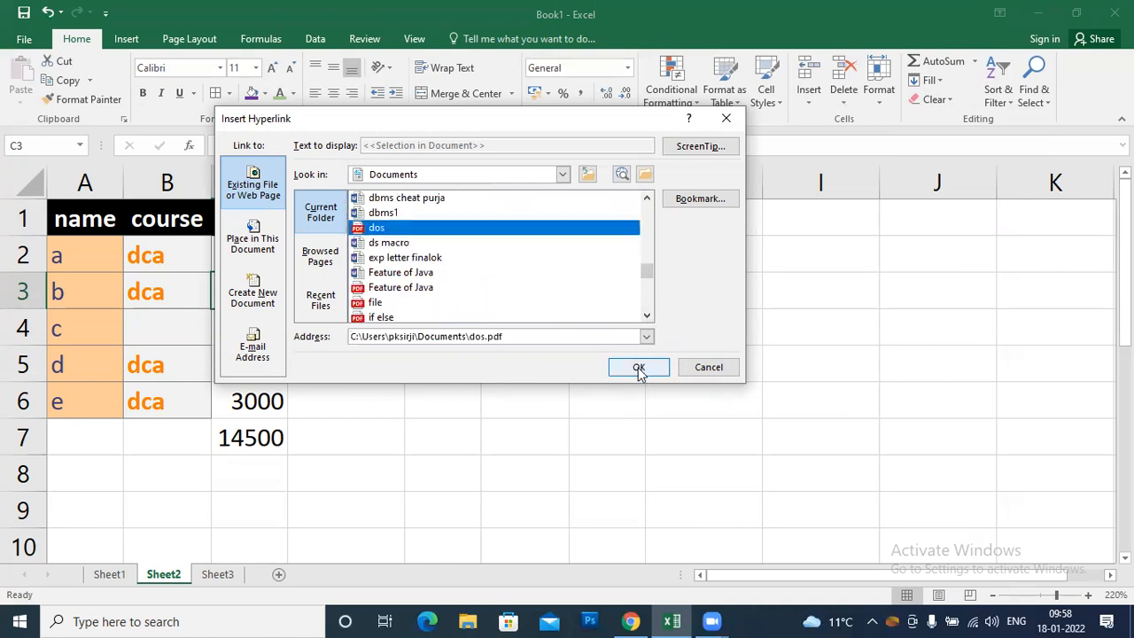
{"action": "left_click", "coordinate": [638, 367]}
Step: Insert a hyperlink on the fee in cell C4 to the PDF listed just before the bacha hua dbms document in the Documents folder
{"action": "left_click", "coordinate": [255, 331]}
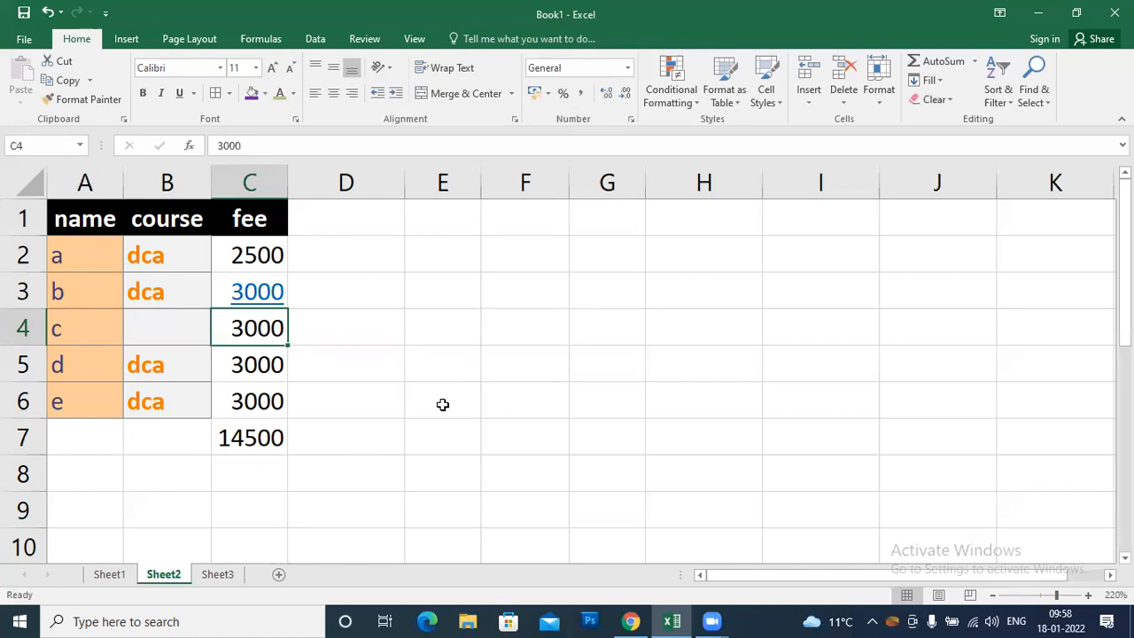
{"action": "key", "text": "ctrl+k"}
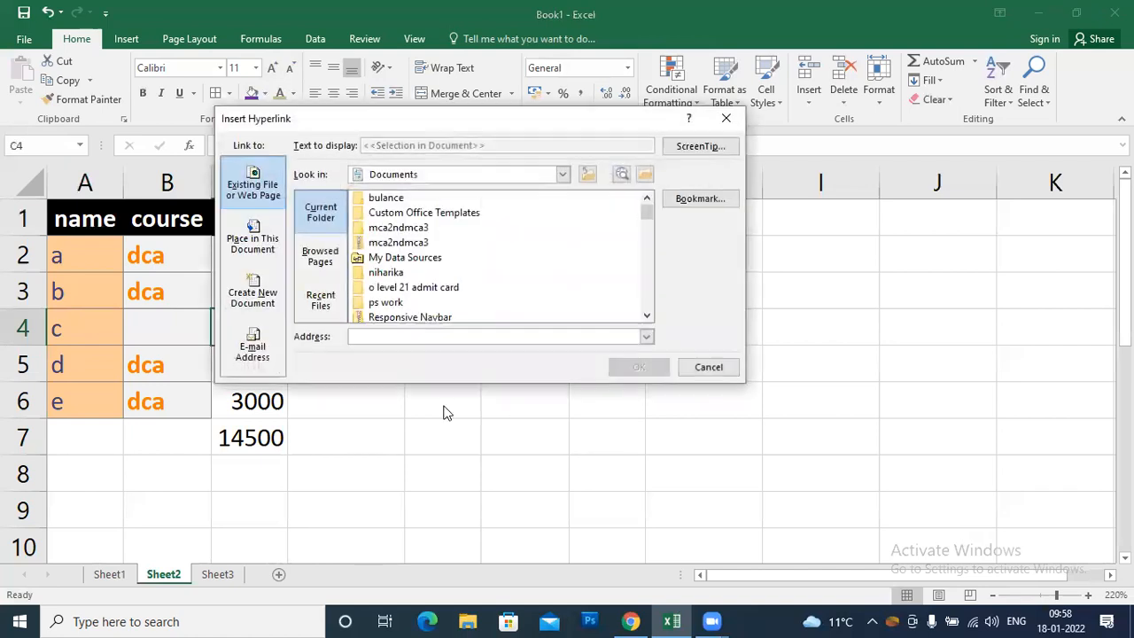
{"action": "left_click", "coordinate": [646, 316]}
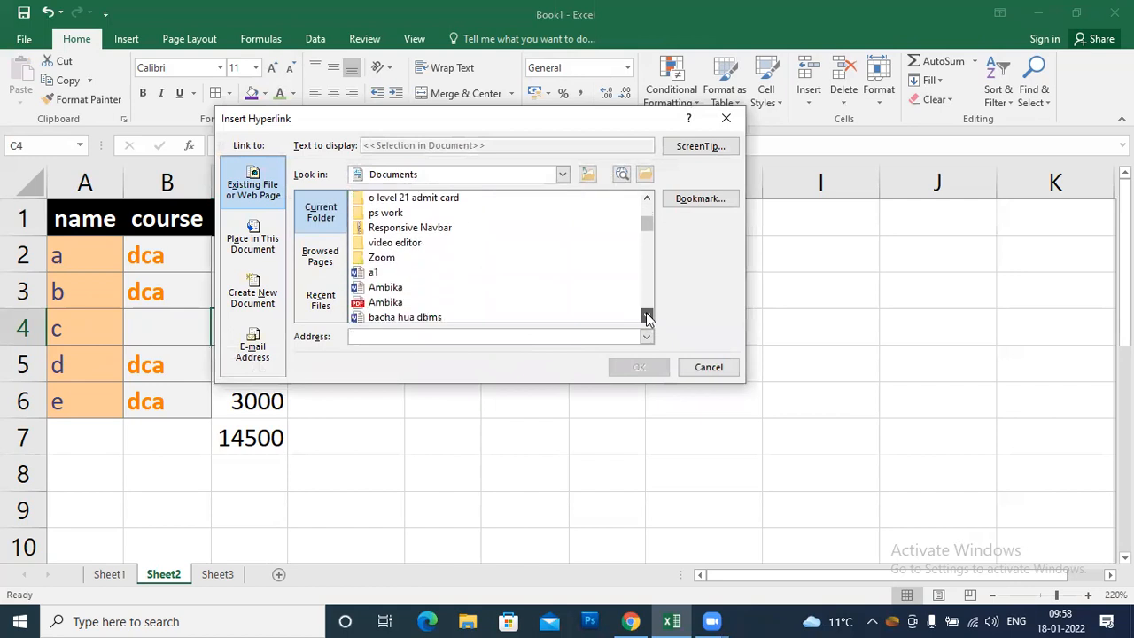
{"action": "left_click", "coordinate": [399, 257]}
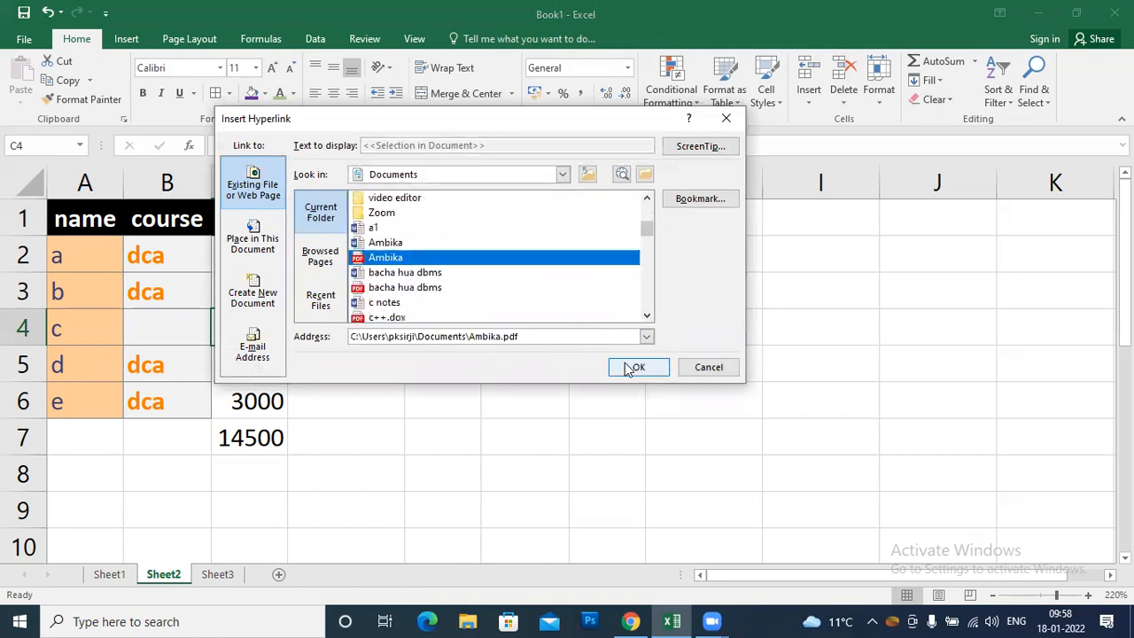
{"action": "left_click", "coordinate": [636, 366]}
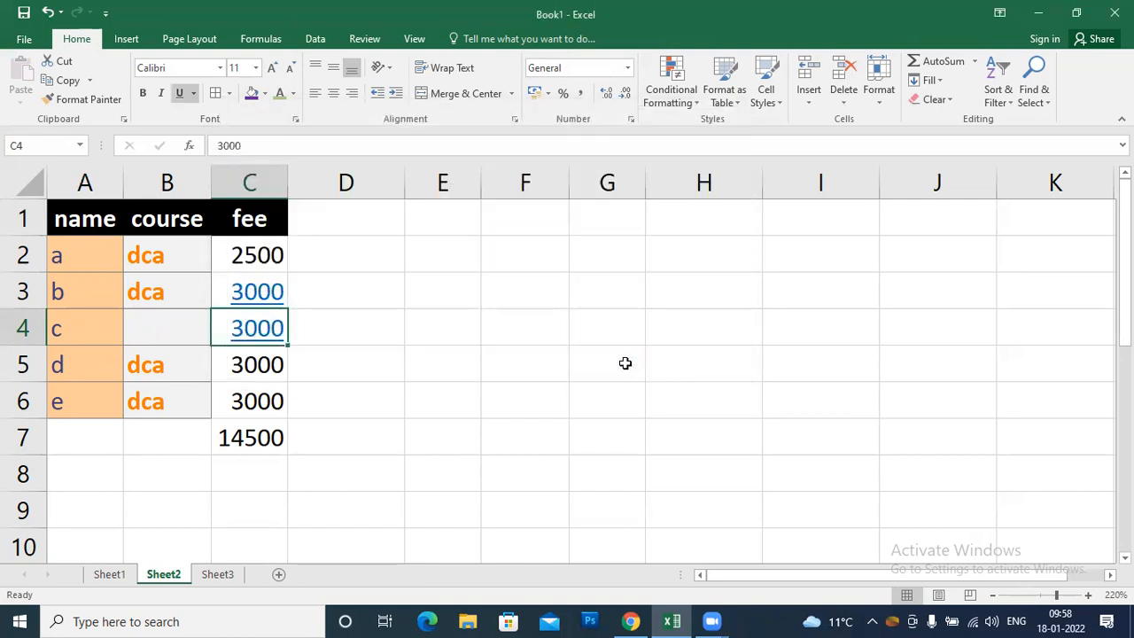
Step: Clear the hyperlink from the fee in cell C3 while keeping its link formatting
{"action": "left_click", "coordinate": [291, 289]}
{"action": "left_click", "coordinate": [287, 292]}
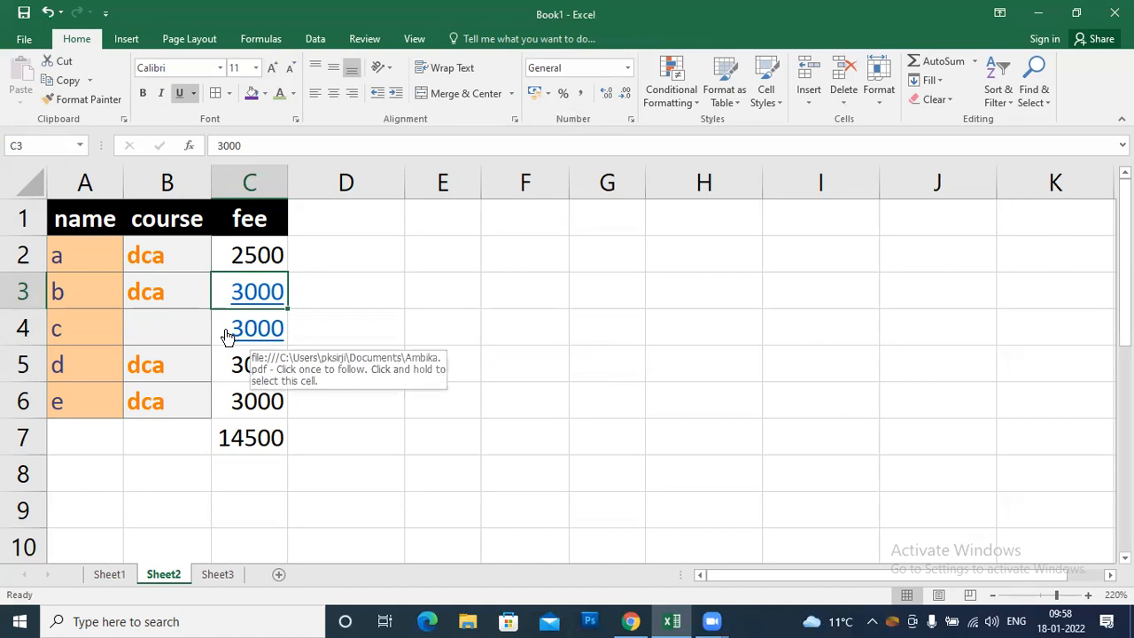
{"action": "left_click", "coordinate": [936, 101]}
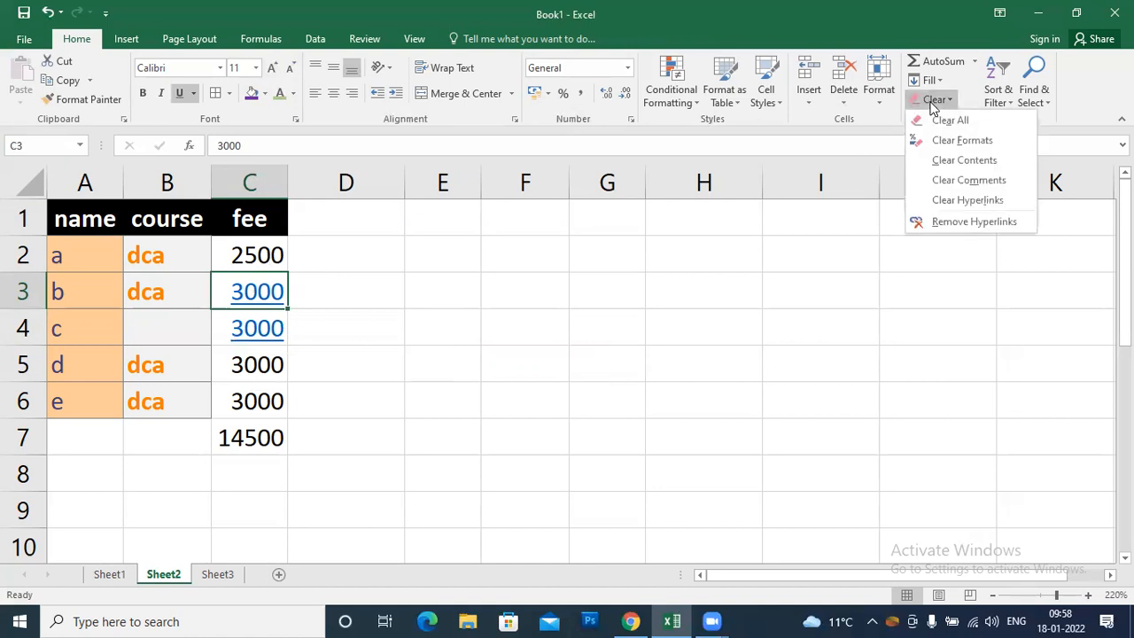
{"action": "left_click", "coordinate": [961, 202]}
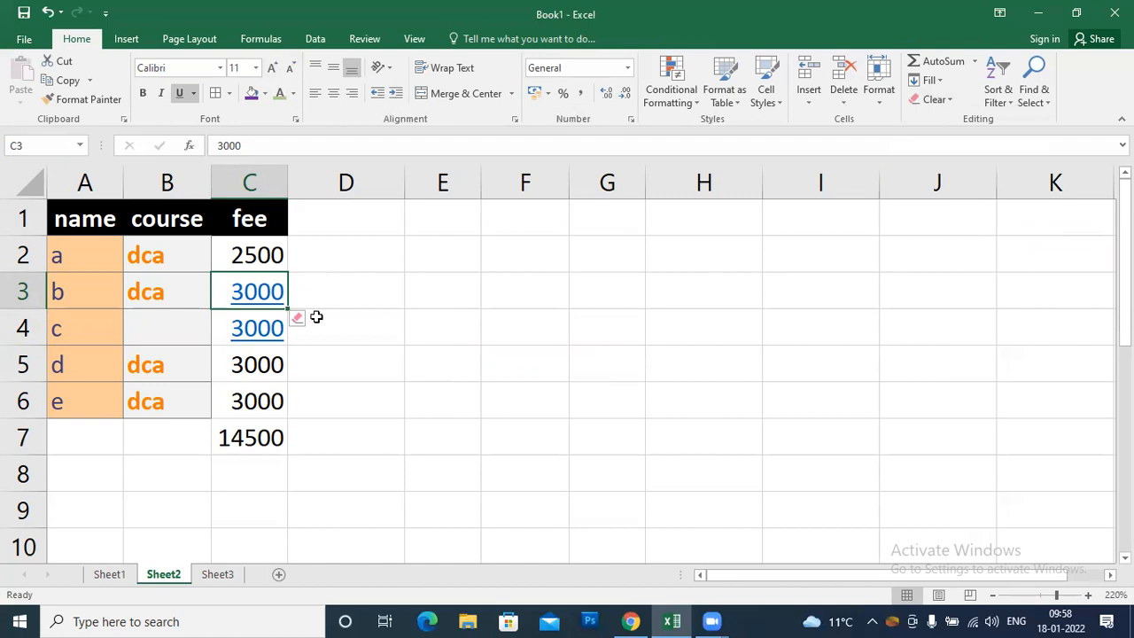
{"action": "left_click", "coordinate": [334, 291]}
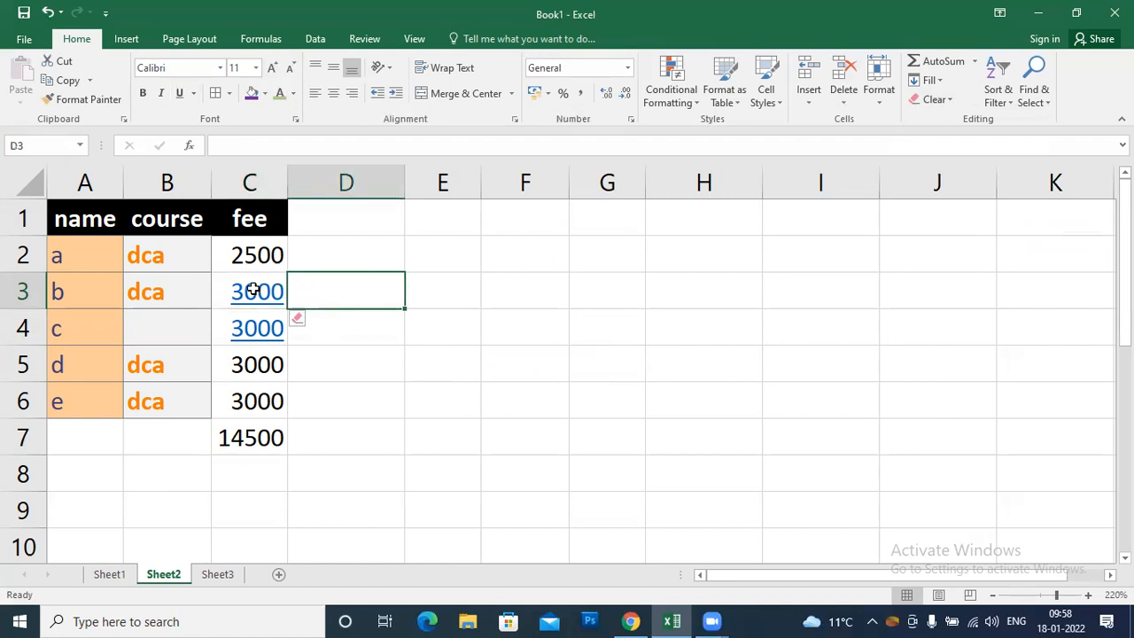
Step: Remove the hyperlink from the fee in cell C4 together with its link formatting
{"action": "left_click", "coordinate": [302, 337]}
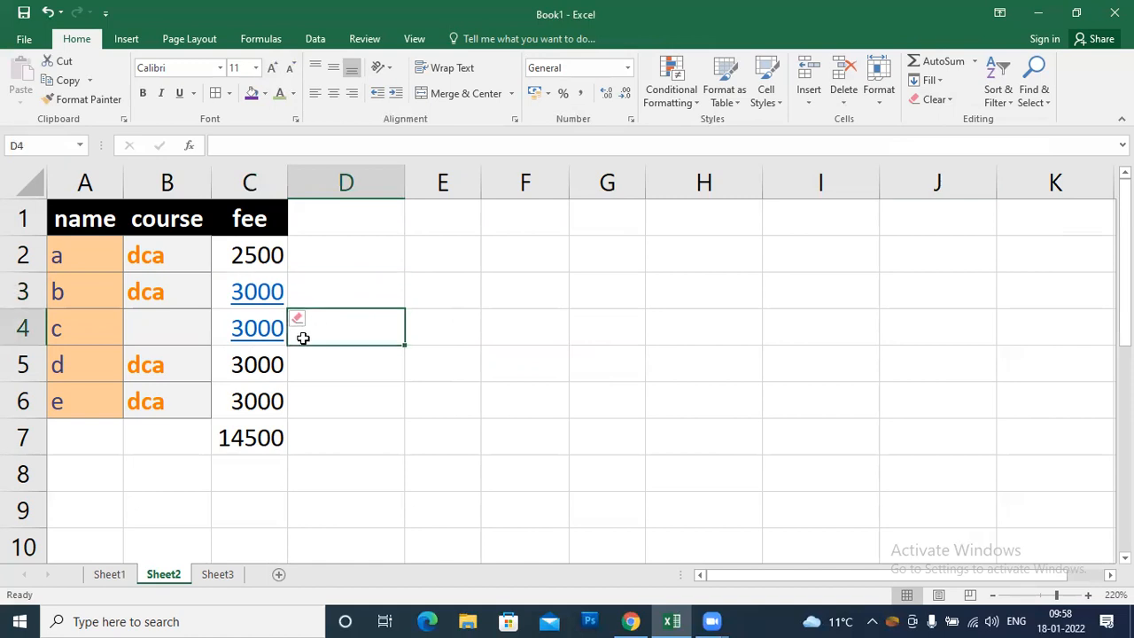
{"action": "key", "text": "Left"}
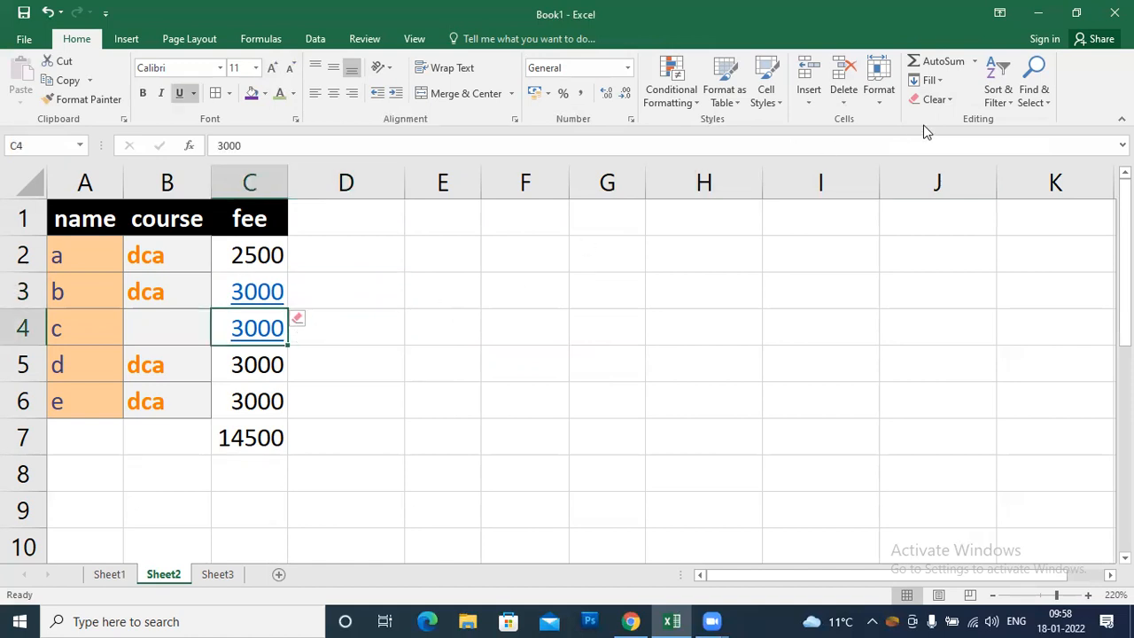
{"action": "left_click", "coordinate": [936, 105]}
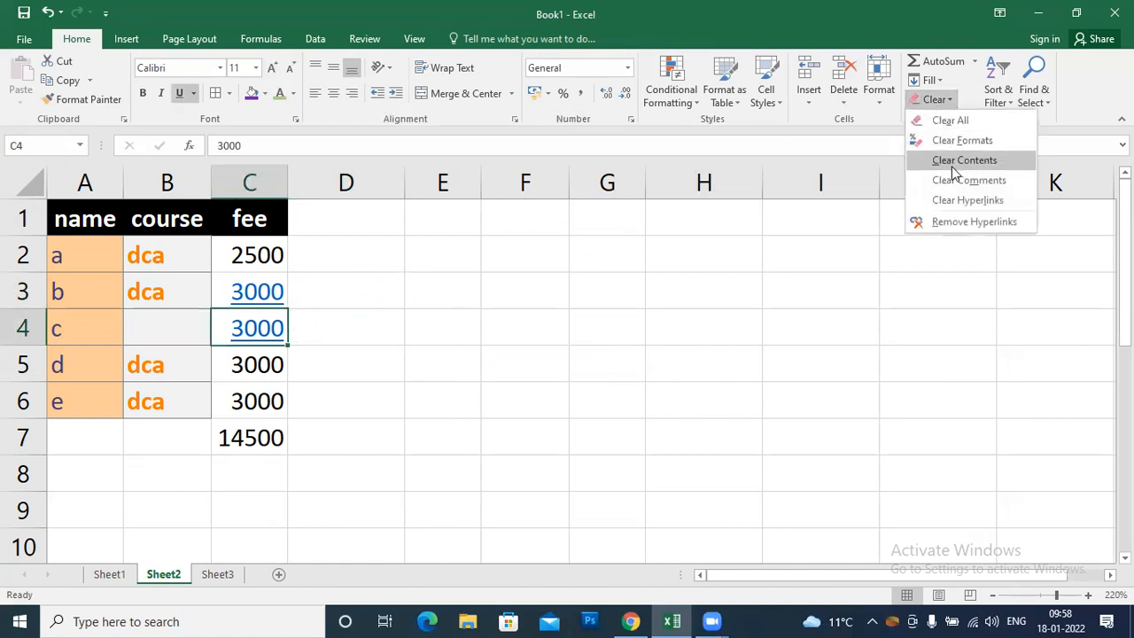
{"action": "left_click", "coordinate": [964, 221]}
{"action": "left_click", "coordinate": [354, 367]}
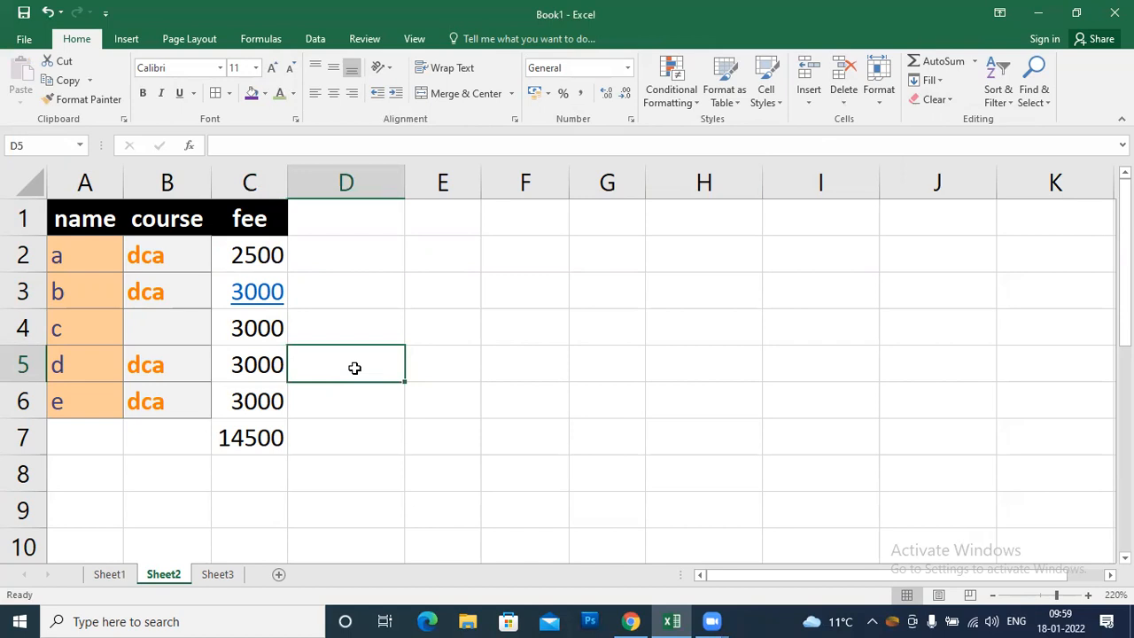
{"action": "left_click", "coordinate": [930, 99]}
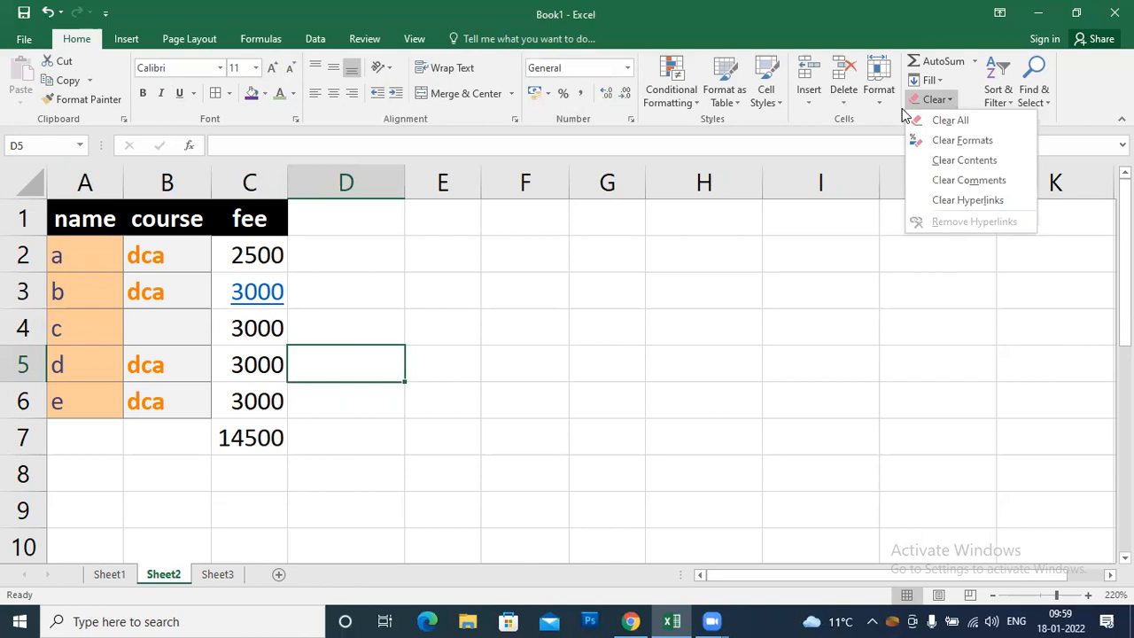
{"action": "left_click", "coordinate": [987, 96]}
{"action": "left_click", "coordinate": [998, 91]}
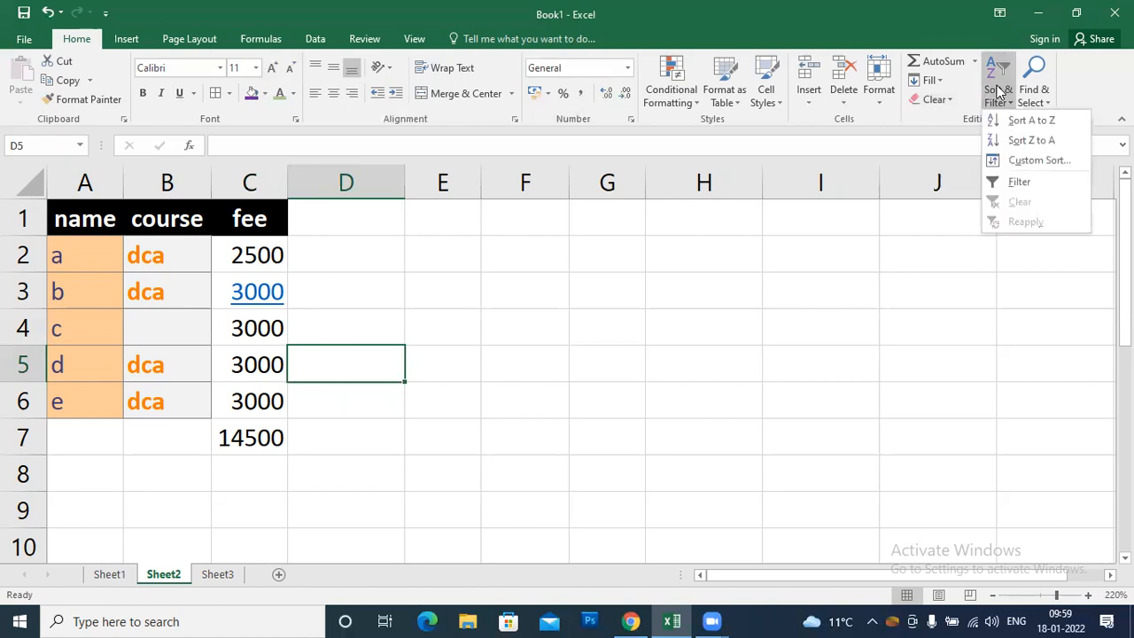
{"action": "left_click", "coordinate": [316, 40]}
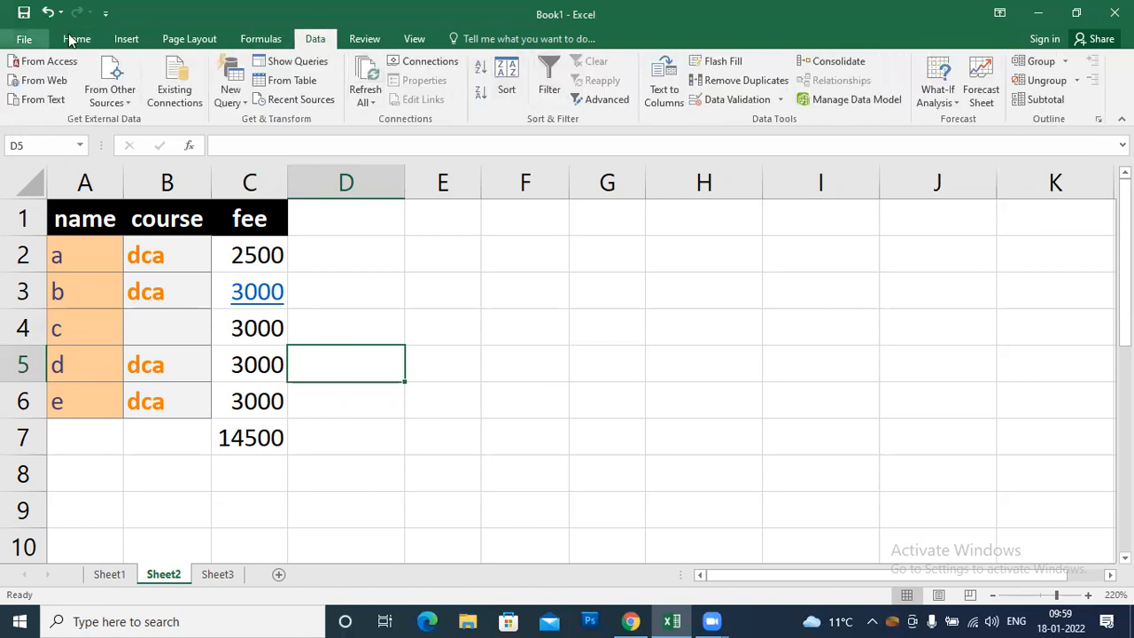
{"action": "left_click", "coordinate": [77, 39]}
Step: Turn on filtering for the name, course and fee table and filter the name column to show only a
{"action": "left_click", "coordinate": [997, 96]}
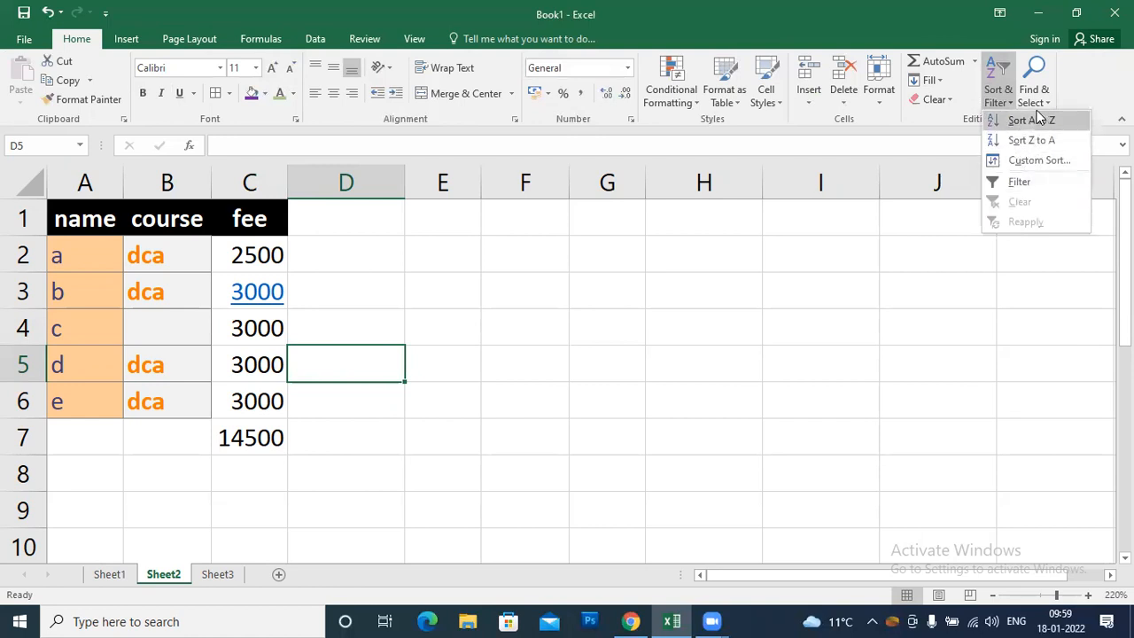
{"action": "left_click", "coordinate": [1019, 183]}
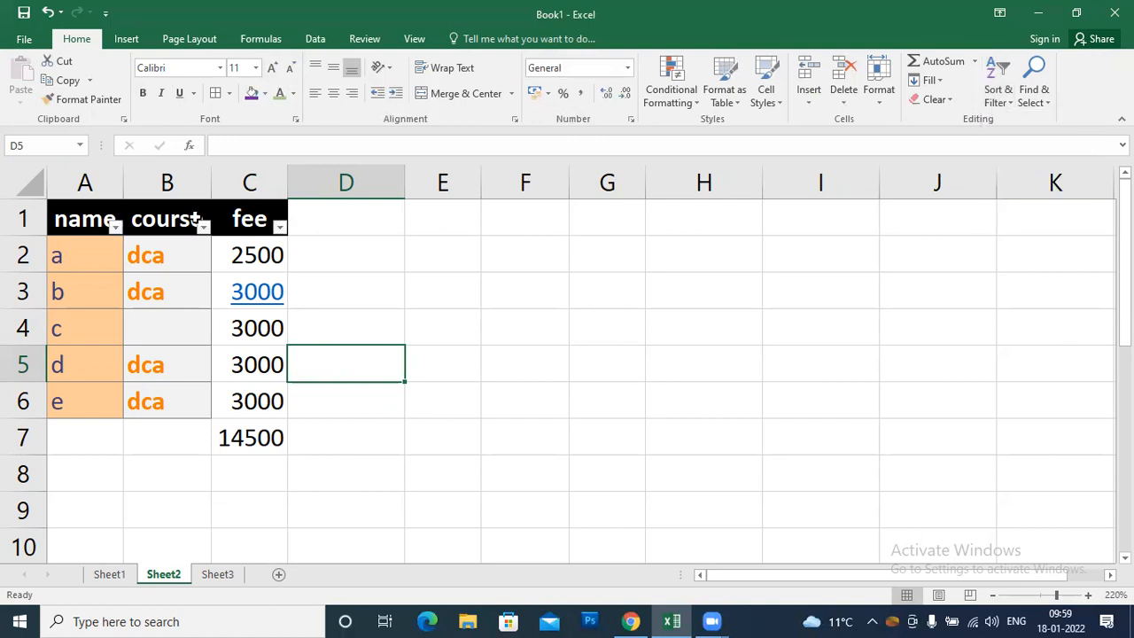
{"action": "left_click", "coordinate": [202, 228]}
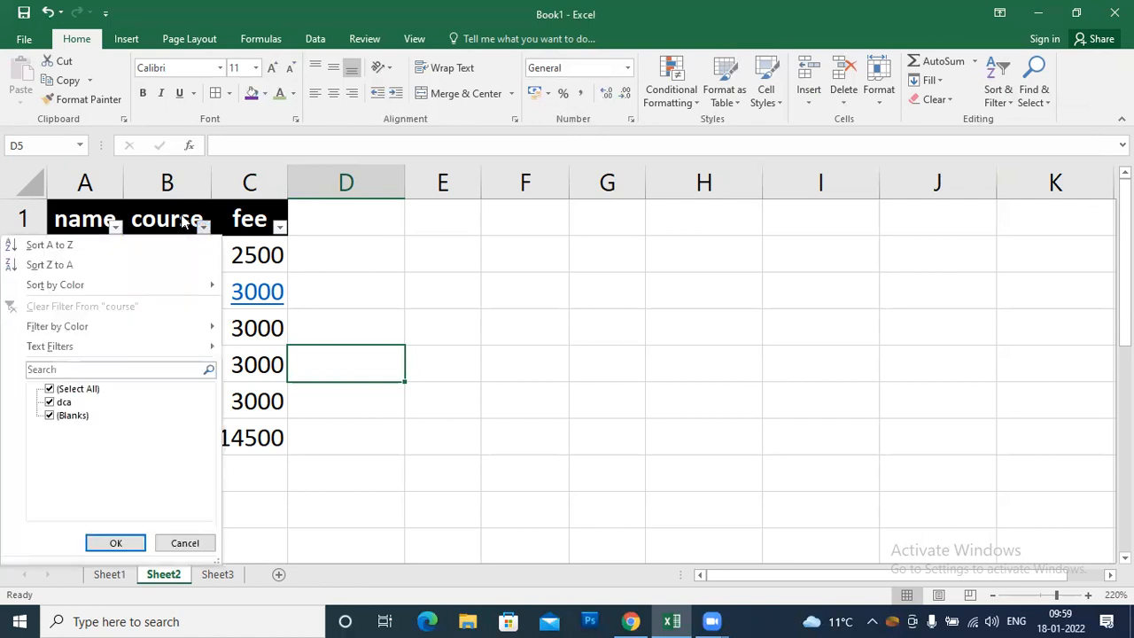
{"action": "left_click", "coordinate": [115, 227]}
{"action": "left_click", "coordinate": [115, 228]}
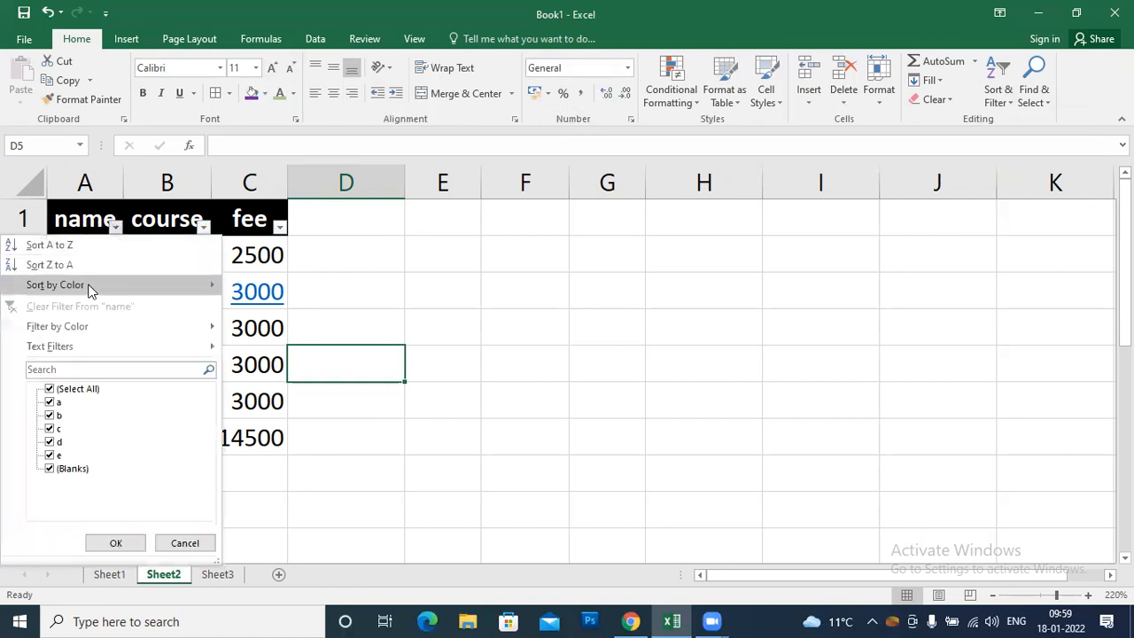
{"action": "left_click", "coordinate": [50, 390]}
{"action": "left_click", "coordinate": [50, 403]}
{"action": "left_click", "coordinate": [111, 542]}
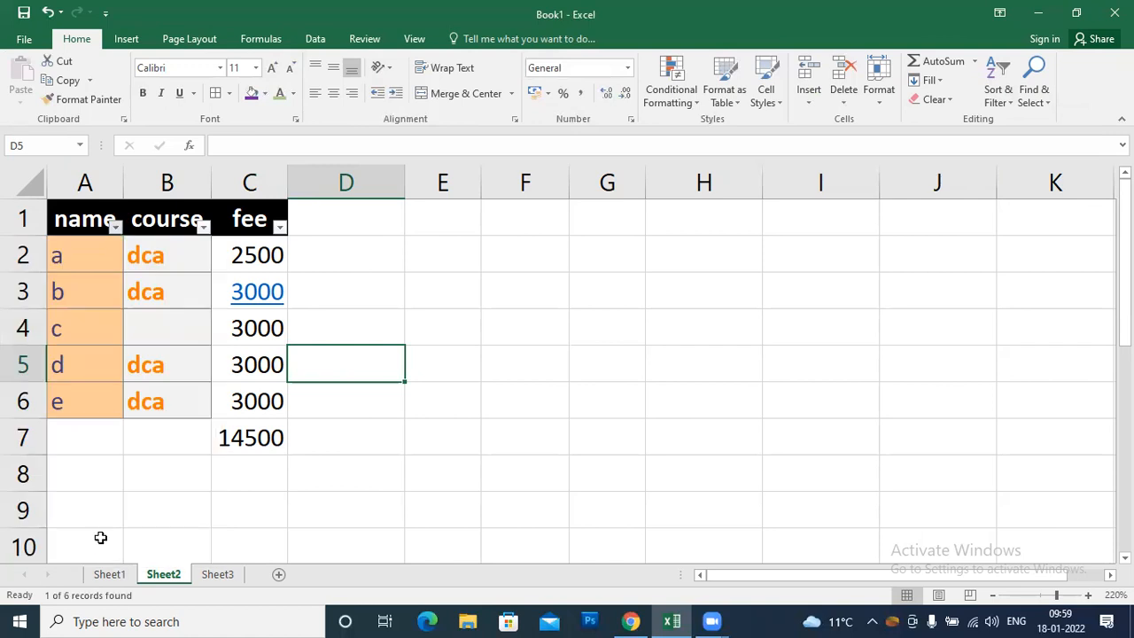
Step: Select all names again in the name column's filter and turn off filtering for the table
{"action": "left_click", "coordinate": [115, 228]}
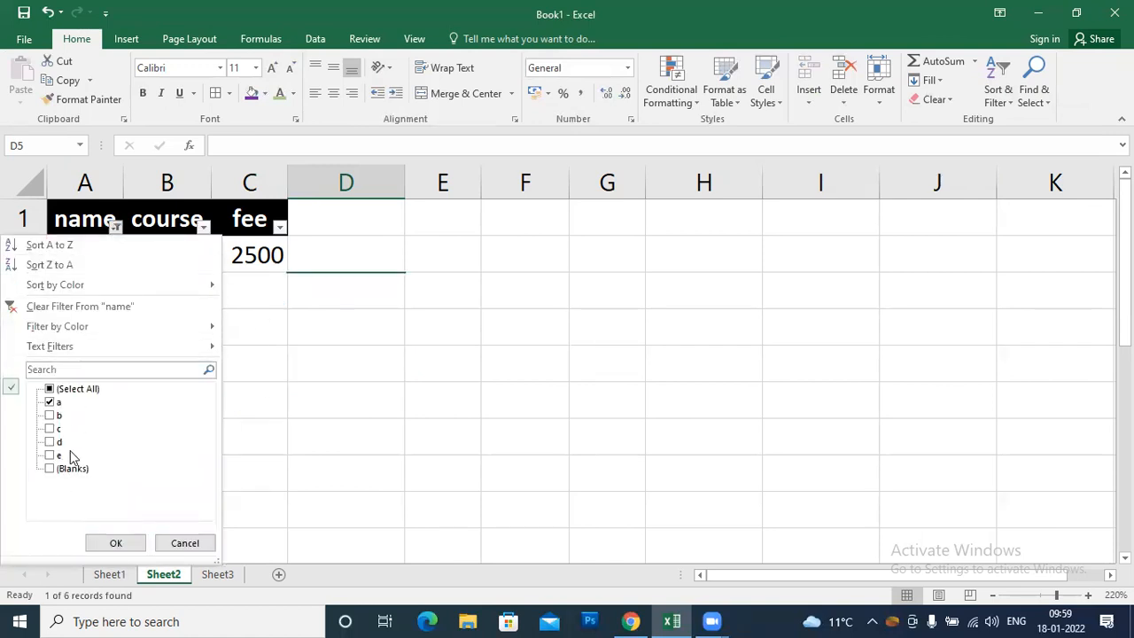
{"action": "left_click", "coordinate": [50, 389]}
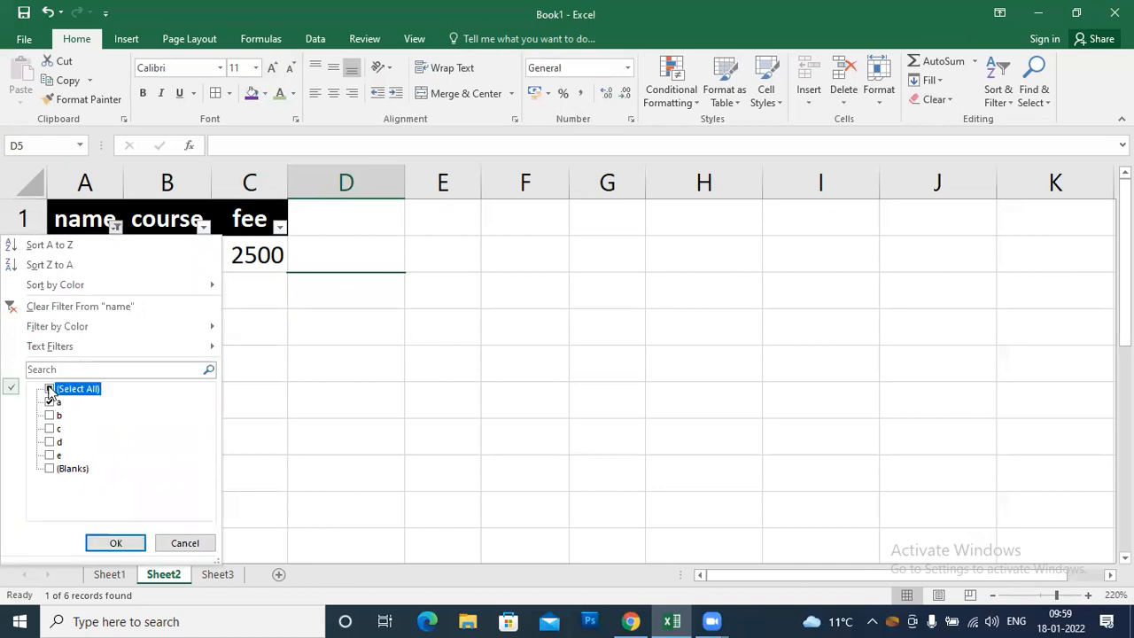
{"action": "left_click", "coordinate": [140, 549]}
{"action": "left_click", "coordinate": [241, 365]}
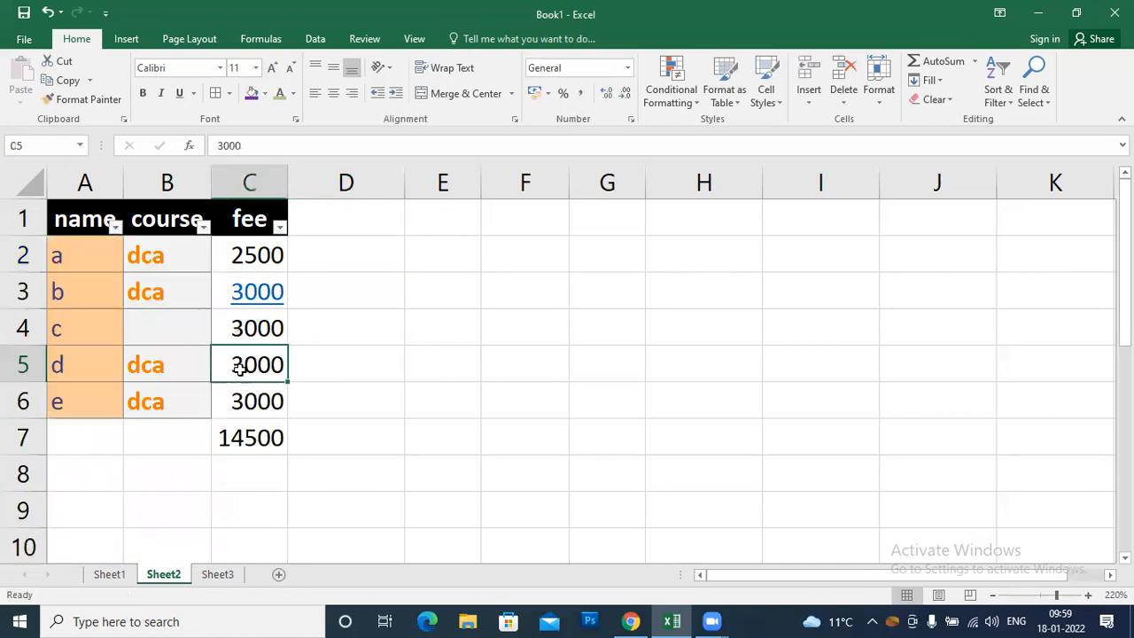
{"action": "left_click", "coordinate": [996, 109]}
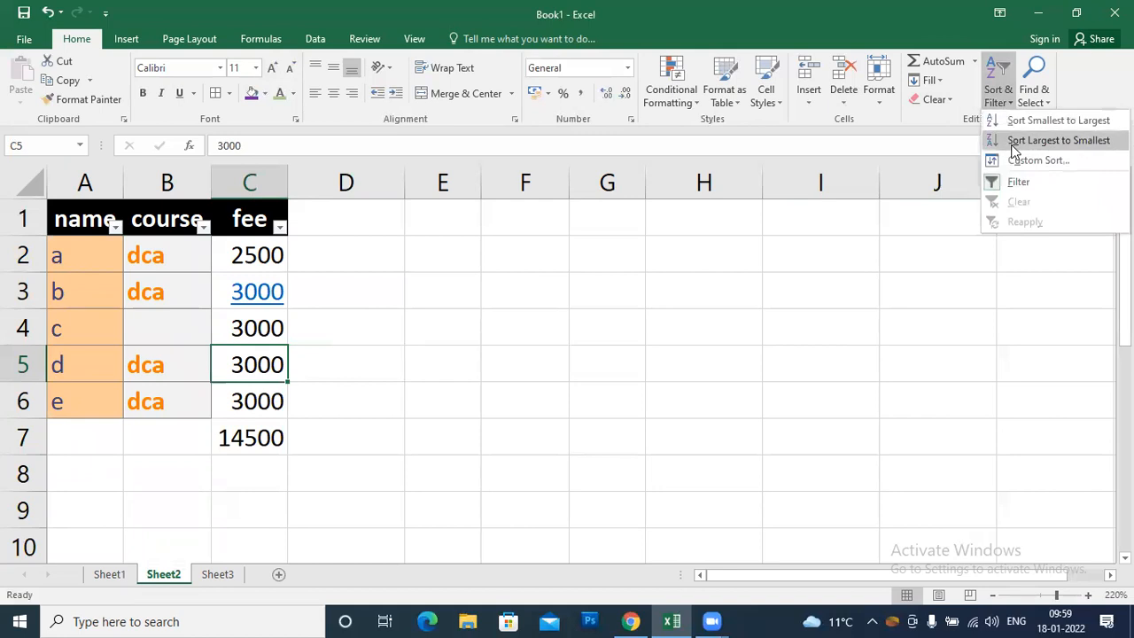
{"action": "left_click", "coordinate": [1017, 186]}
{"action": "left_click", "coordinate": [998, 102]}
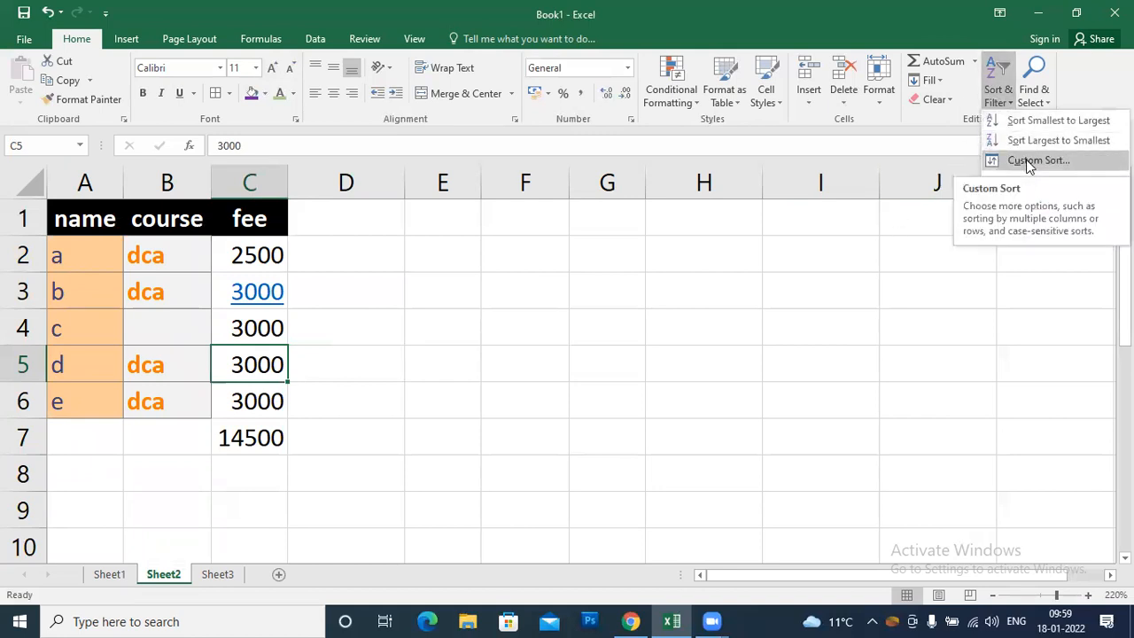
{"action": "left_click", "coordinate": [641, 394]}
{"action": "left_click", "coordinate": [470, 263]}
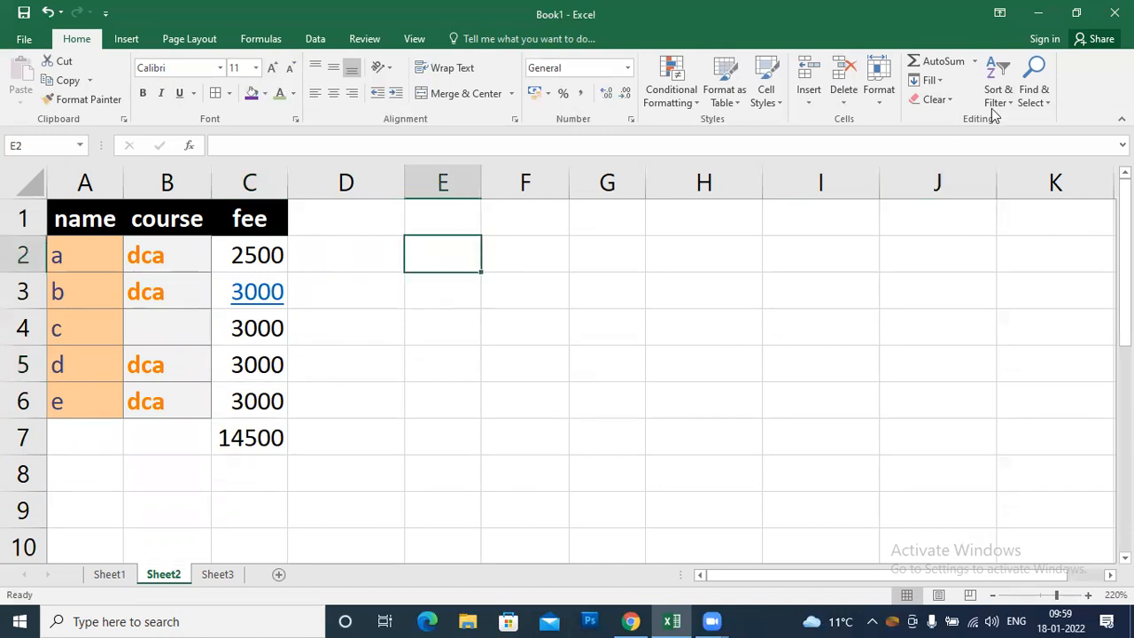
{"action": "left_click", "coordinate": [997, 100]}
{"action": "left_click", "coordinate": [401, 215]}
Step: Enter the months jan in cell E1 and feb in cell E2
{"action": "left_click", "coordinate": [467, 225]}
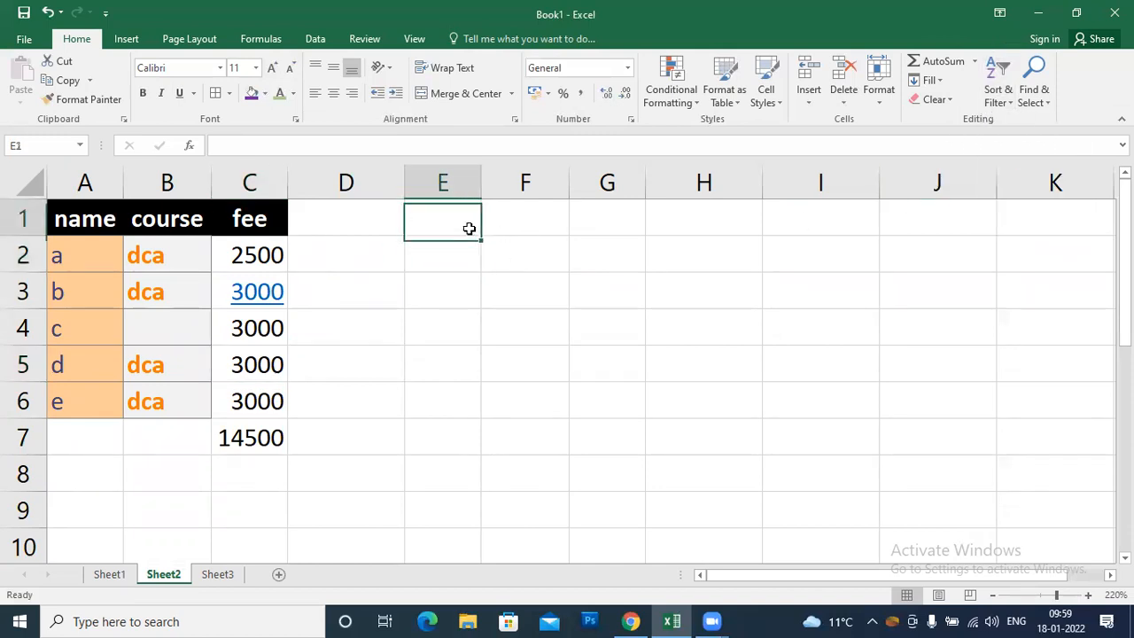
{"action": "type", "text": "jan"}
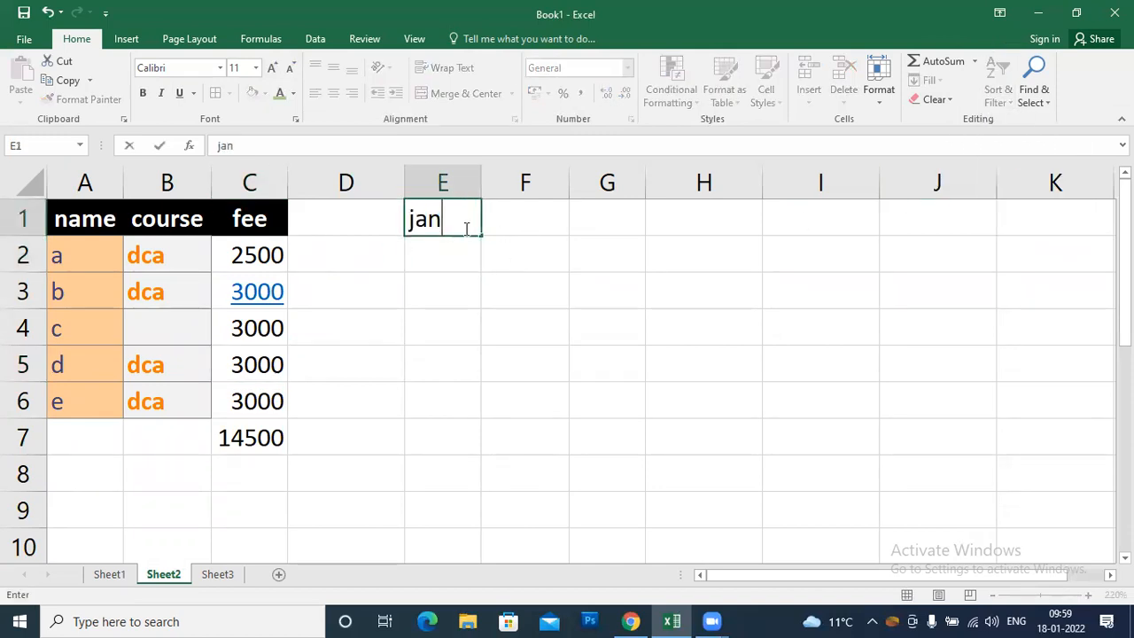
{"action": "key", "text": "Return"}
{"action": "type", "text": "feb'"}
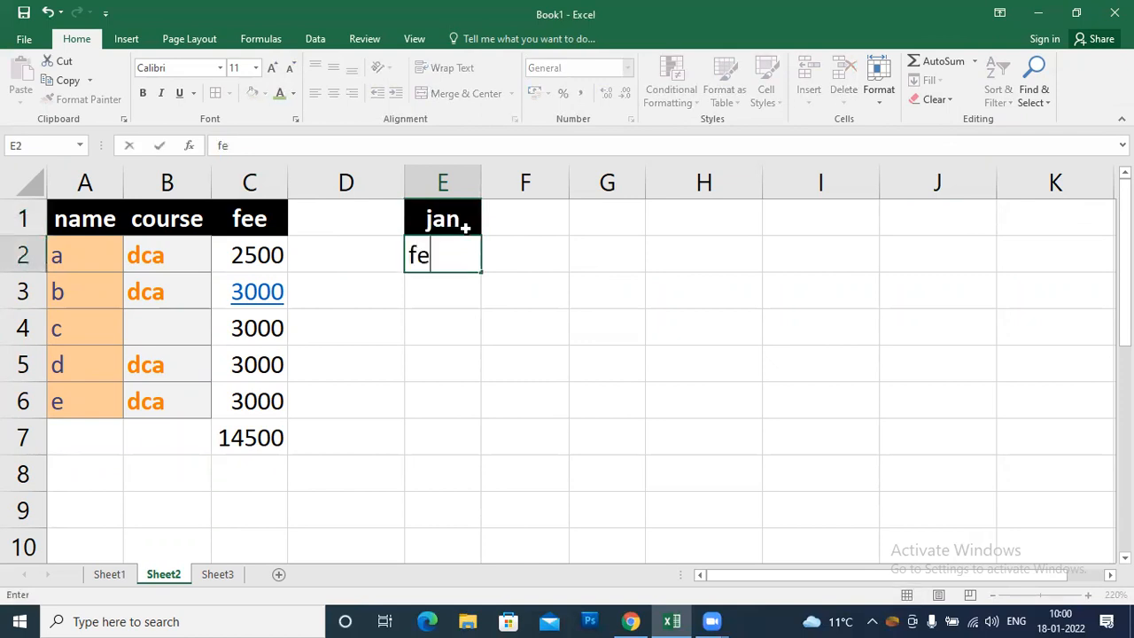
{"action": "key", "text": "BackSpace"}
{"action": "key", "text": "Return"}
Step: Fill the month series from feb in cell E2 down to aug in cell E8
{"action": "left_click", "coordinate": [467, 265]}
{"action": "left_click_drag", "start_coordinate": [482, 272], "coordinate": [469, 487]}
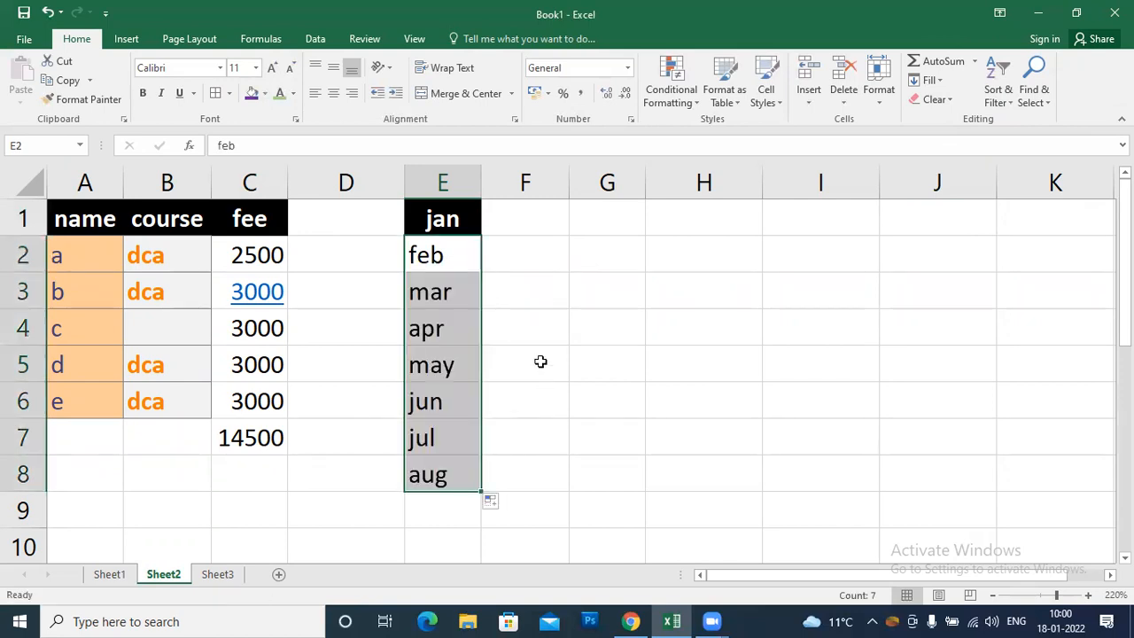
{"action": "left_click", "coordinate": [517, 260]}
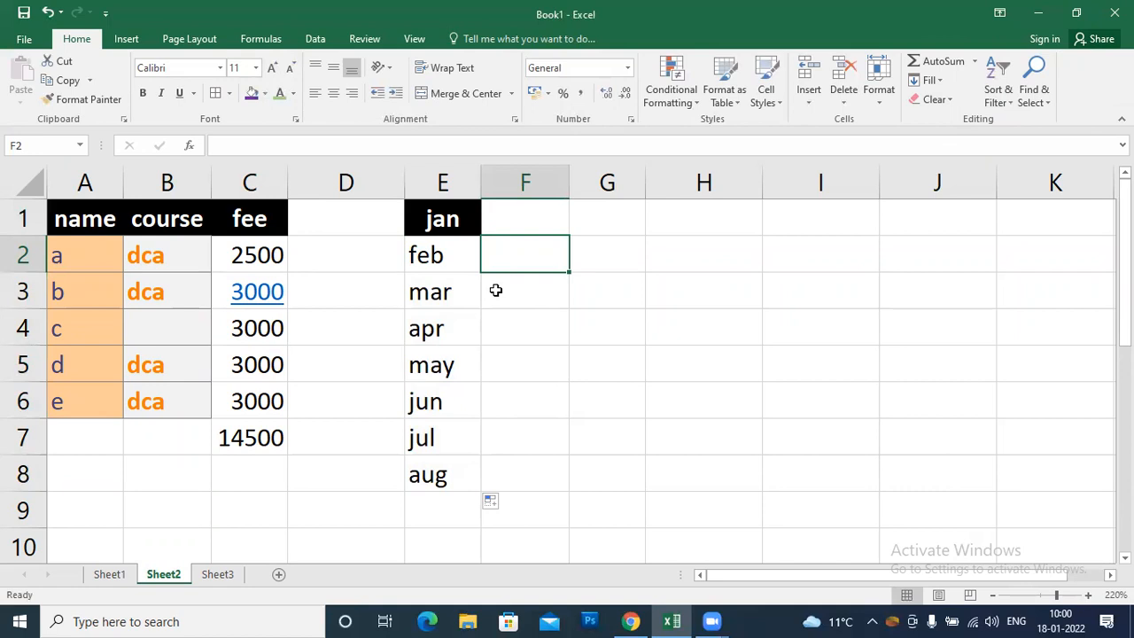
{"action": "left_click", "coordinate": [595, 266]}
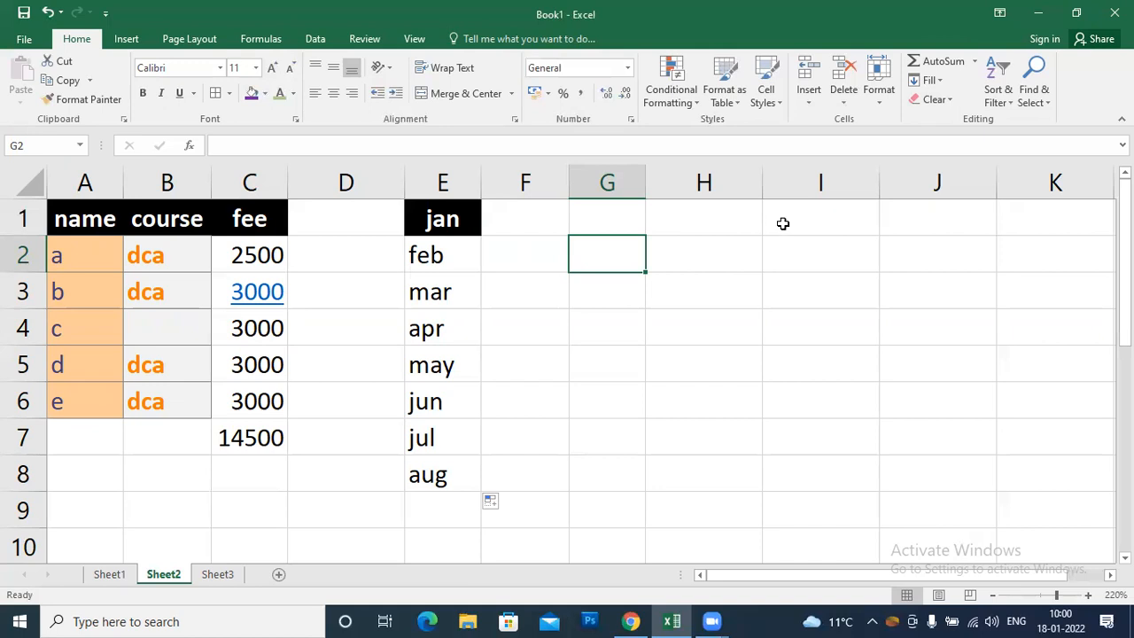
{"action": "left_click", "coordinate": [998, 95]}
{"action": "left_click", "coordinate": [1033, 161]}
{"action": "left_click", "coordinate": [586, 358]}
Step: Start a custom sort of the month column from cell E2 and open the custom lists for its sort order
{"action": "left_click", "coordinate": [434, 257]}
{"action": "left_click", "coordinate": [992, 96]}
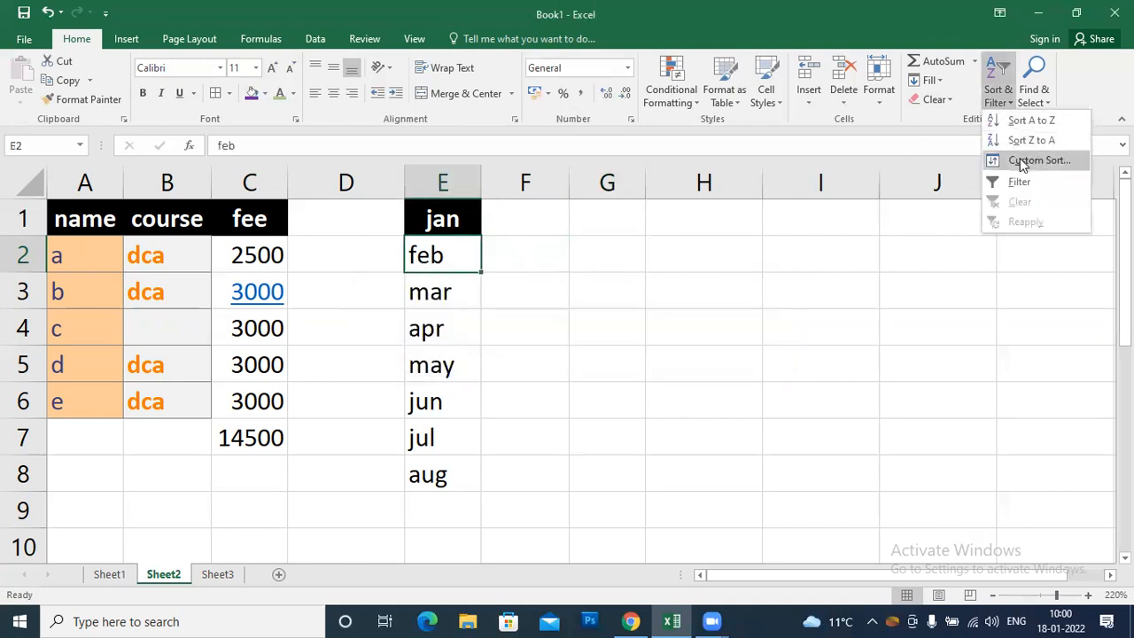
{"action": "left_click", "coordinate": [1017, 158]}
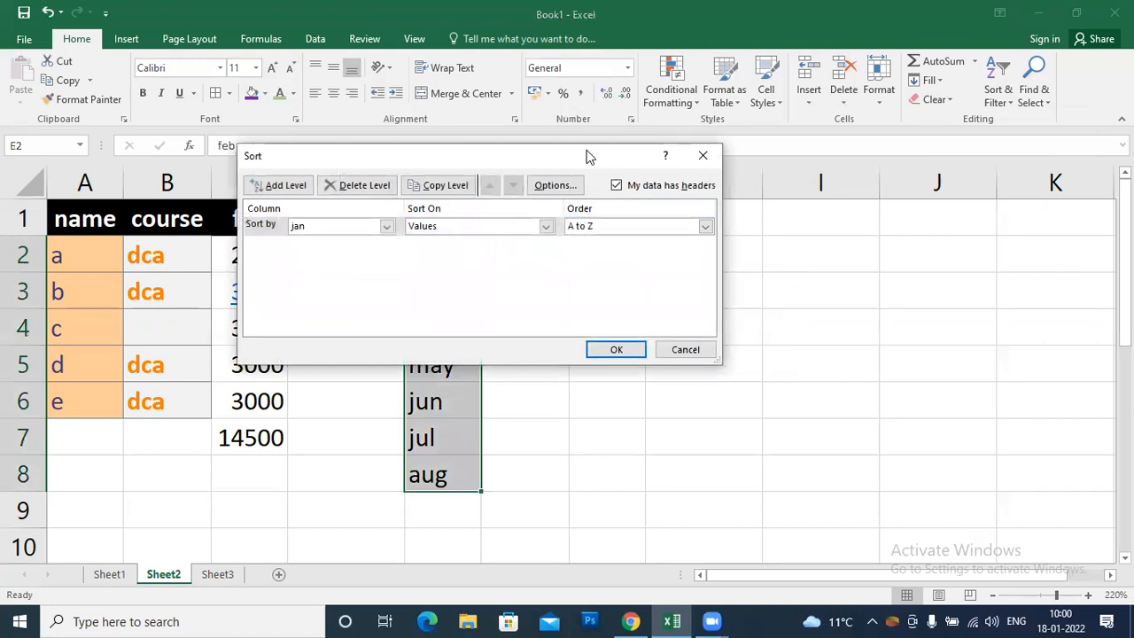
{"action": "left_click_drag", "start_coordinate": [587, 157], "coordinate": [911, 64]}
{"action": "left_click", "coordinate": [946, 135]}
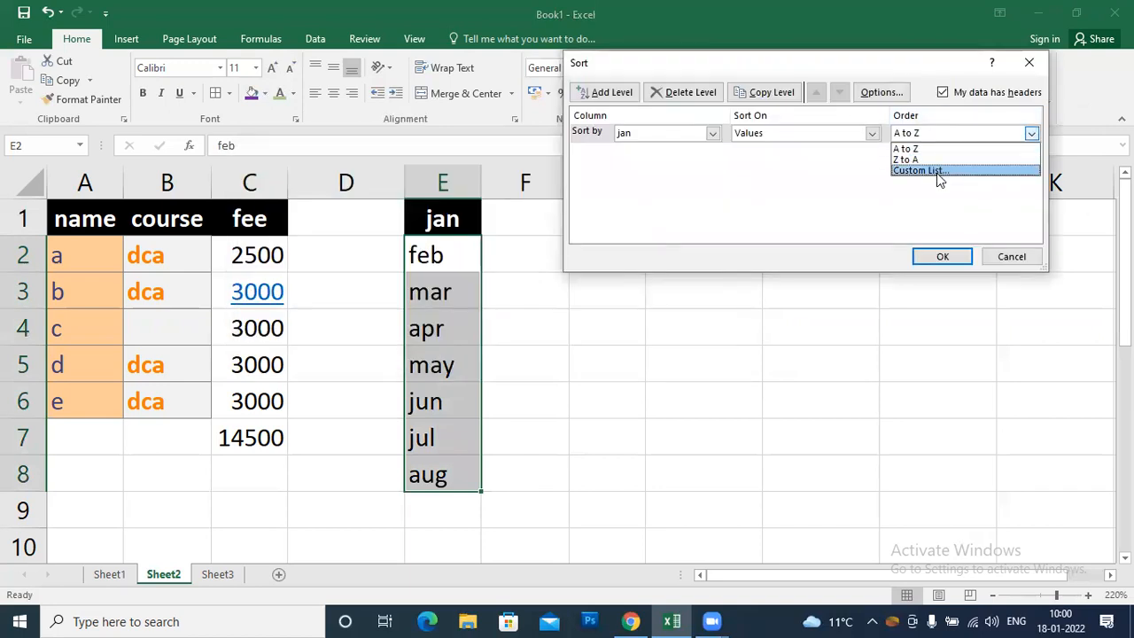
{"action": "left_click", "coordinate": [935, 170]}
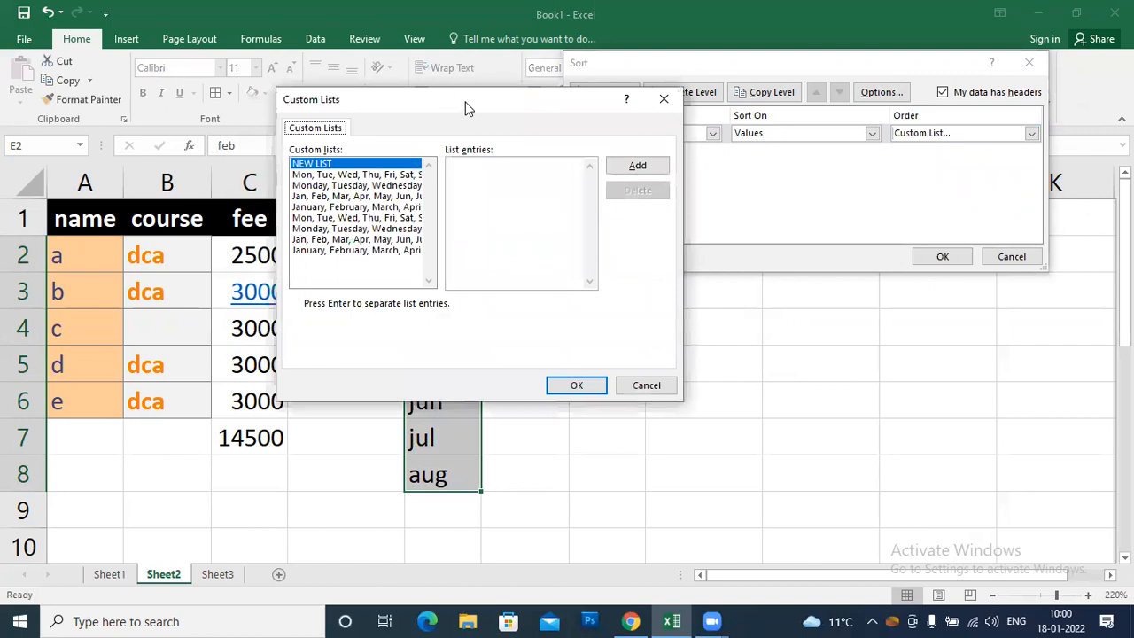
{"action": "left_click_drag", "start_coordinate": [467, 108], "coordinate": [719, 47]}
Step: Examine the entries of the built-in weekday and month custom lists, in both short and full forms
{"action": "left_click", "coordinate": [572, 114]}
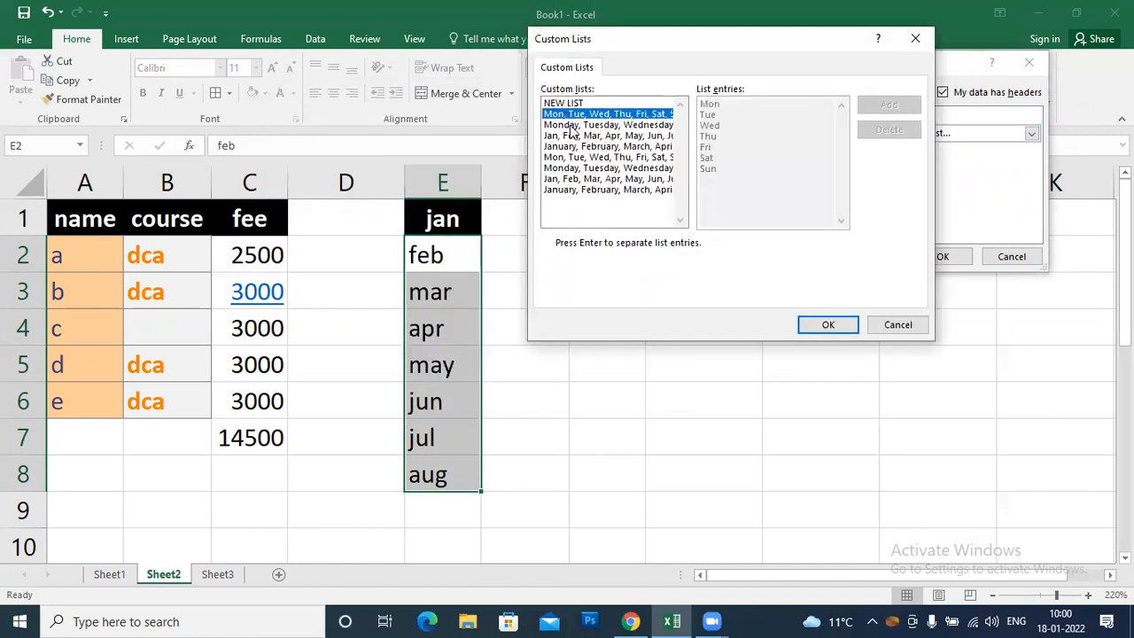
{"action": "left_click", "coordinate": [573, 125]}
{"action": "left_click", "coordinate": [559, 137]}
{"action": "left_click", "coordinate": [582, 147]}
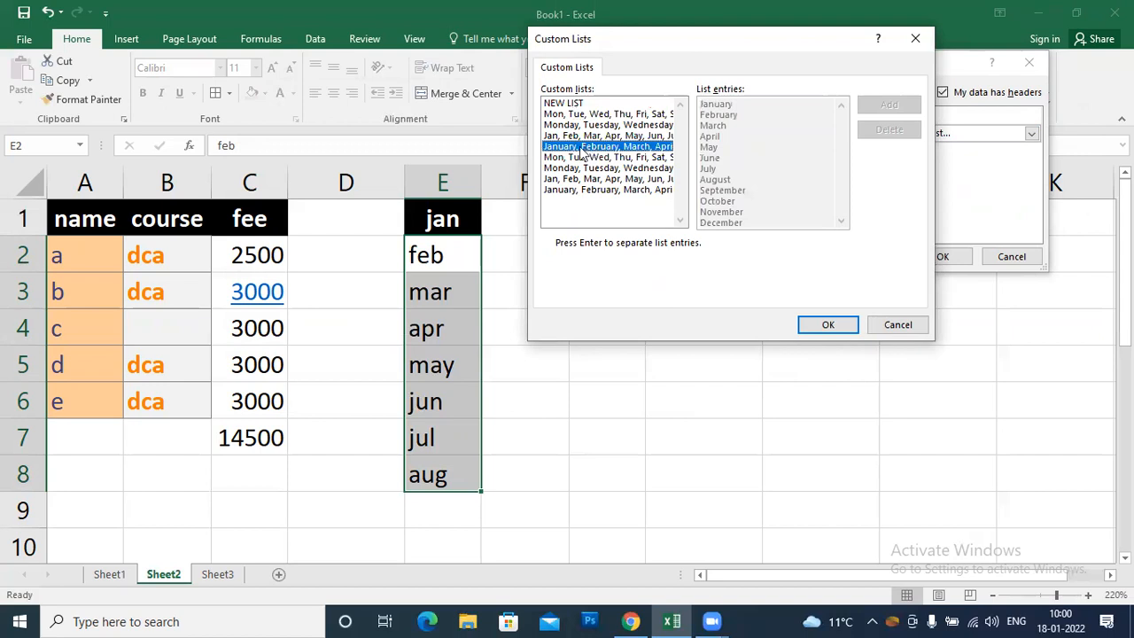
{"action": "left_click", "coordinate": [559, 158]}
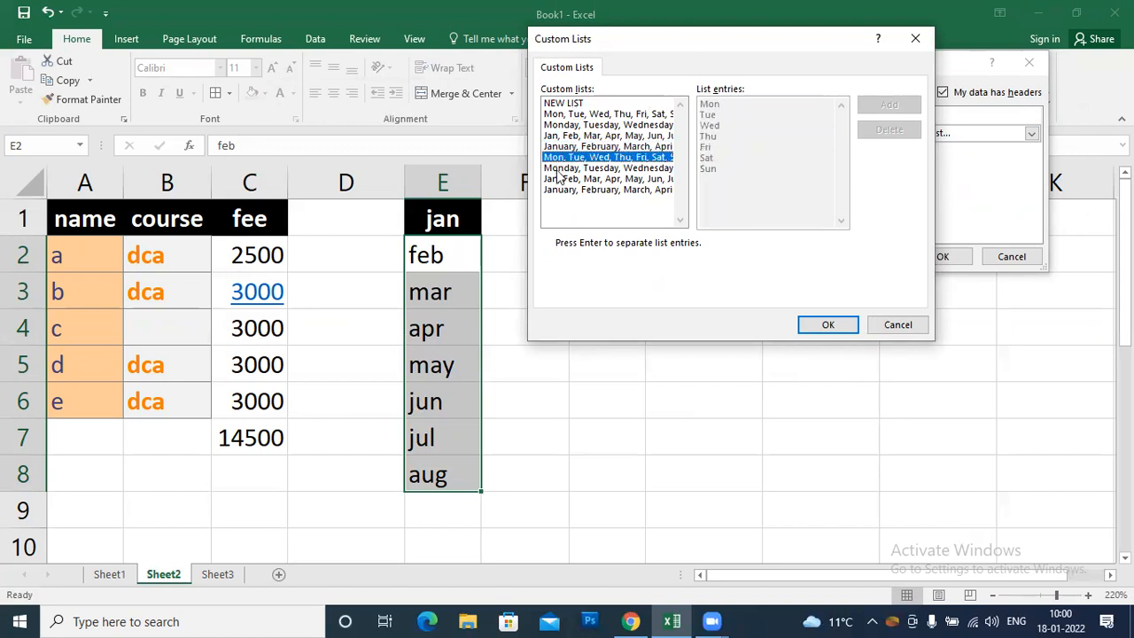
{"action": "left_click", "coordinate": [558, 169]}
{"action": "left_click", "coordinate": [558, 179]}
{"action": "left_click", "coordinate": [558, 190]}
{"action": "left_click", "coordinate": [560, 135]}
{"action": "left_click", "coordinate": [559, 114]}
{"action": "left_click", "coordinate": [562, 146]}
{"action": "left_click", "coordinate": [562, 169]}
{"action": "left_click", "coordinate": [563, 179]}
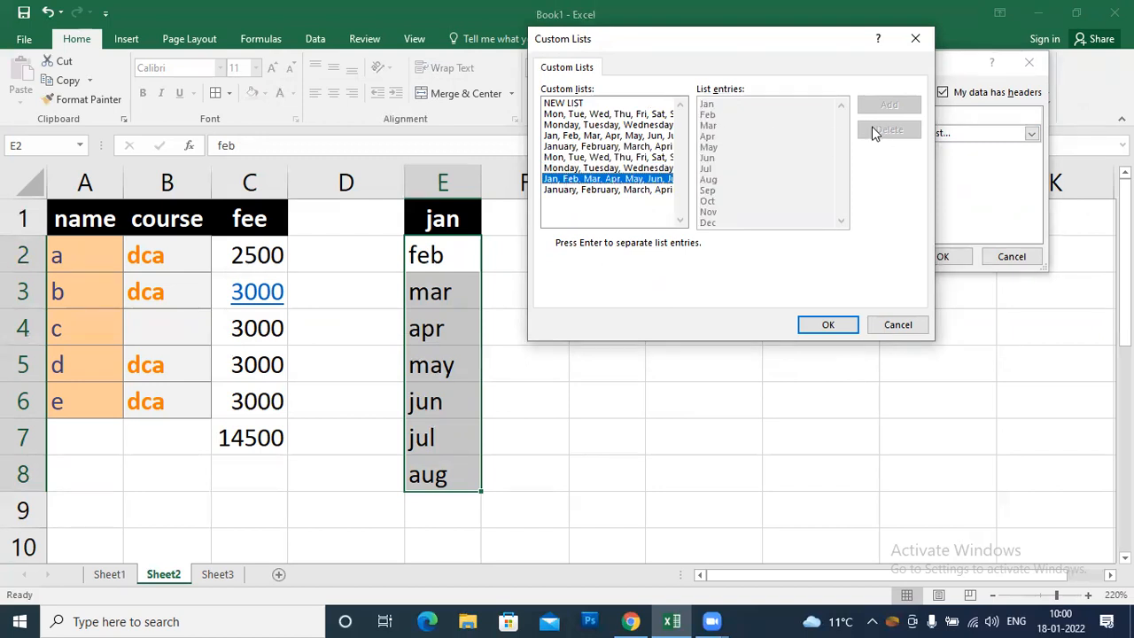
{"action": "left_click", "coordinate": [644, 189]}
{"action": "left_click", "coordinate": [643, 179]}
{"action": "left_click", "coordinate": [627, 156]}
{"action": "left_click", "coordinate": [622, 135]}
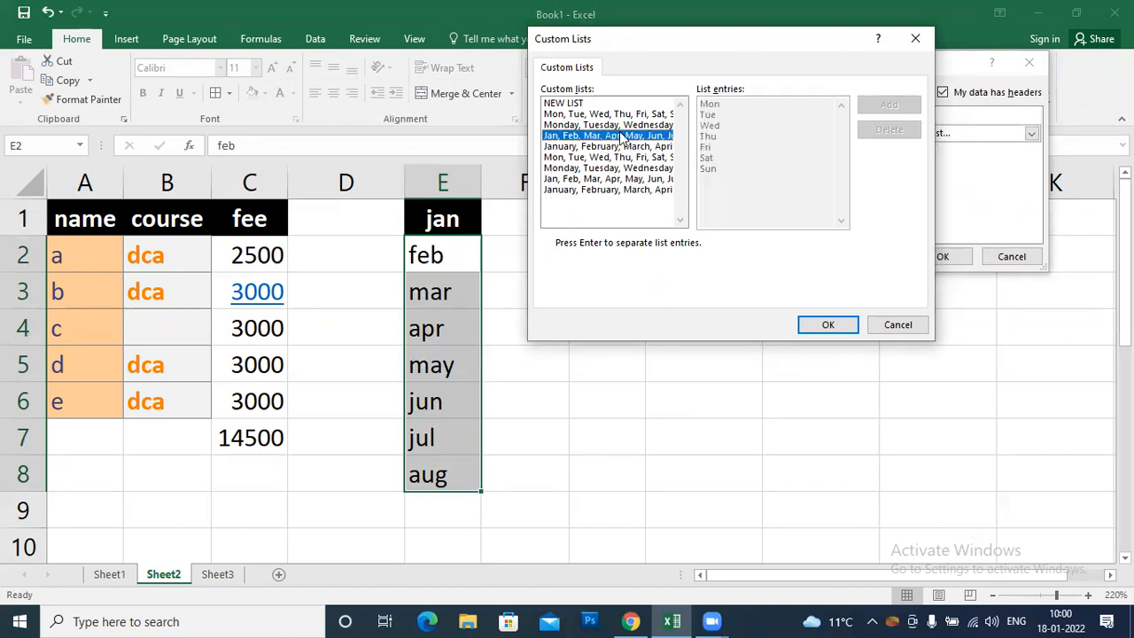
{"action": "left_click", "coordinate": [620, 114]}
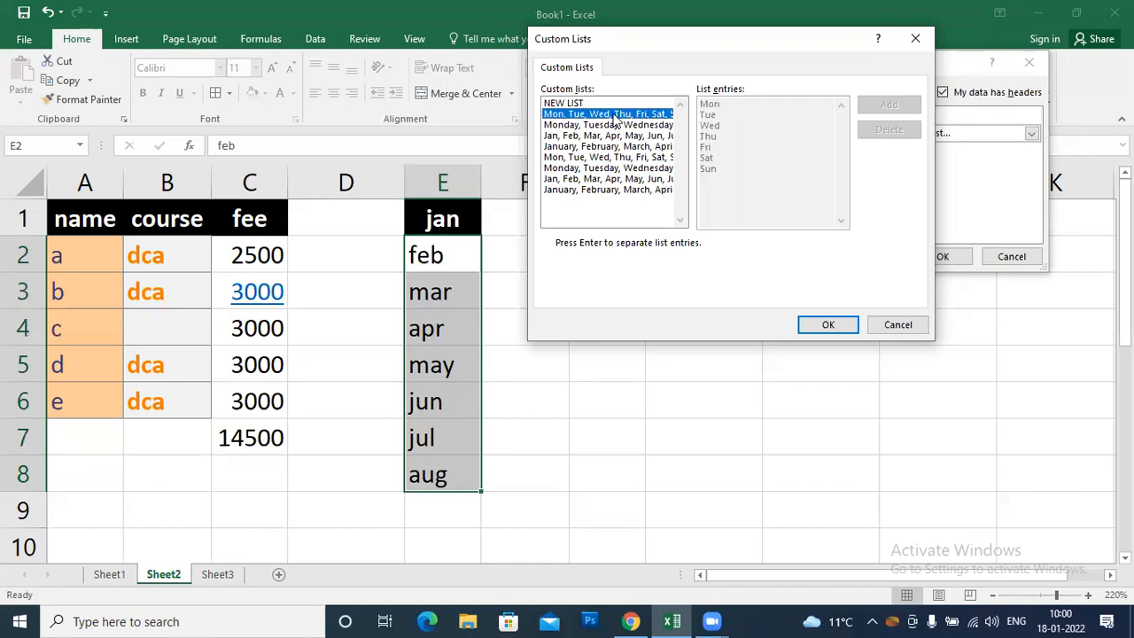
Step: Add a new custom list with the letters A to P as entries, and close the sort without applying it
{"action": "left_click", "coordinate": [565, 104]}
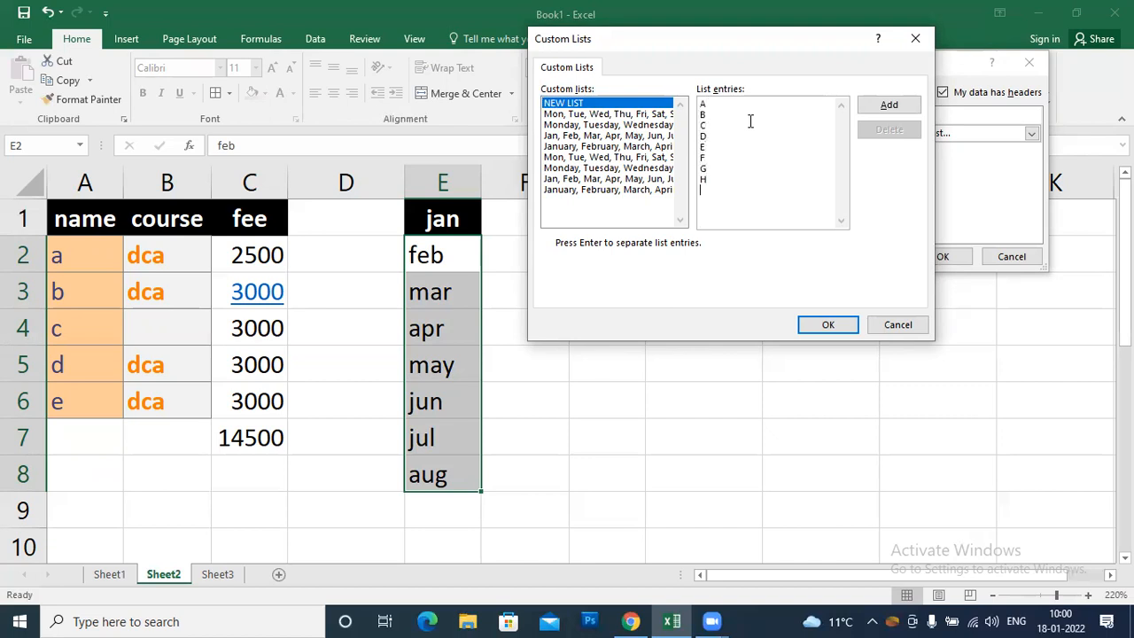
{"action": "type", "text": "M N O P"}
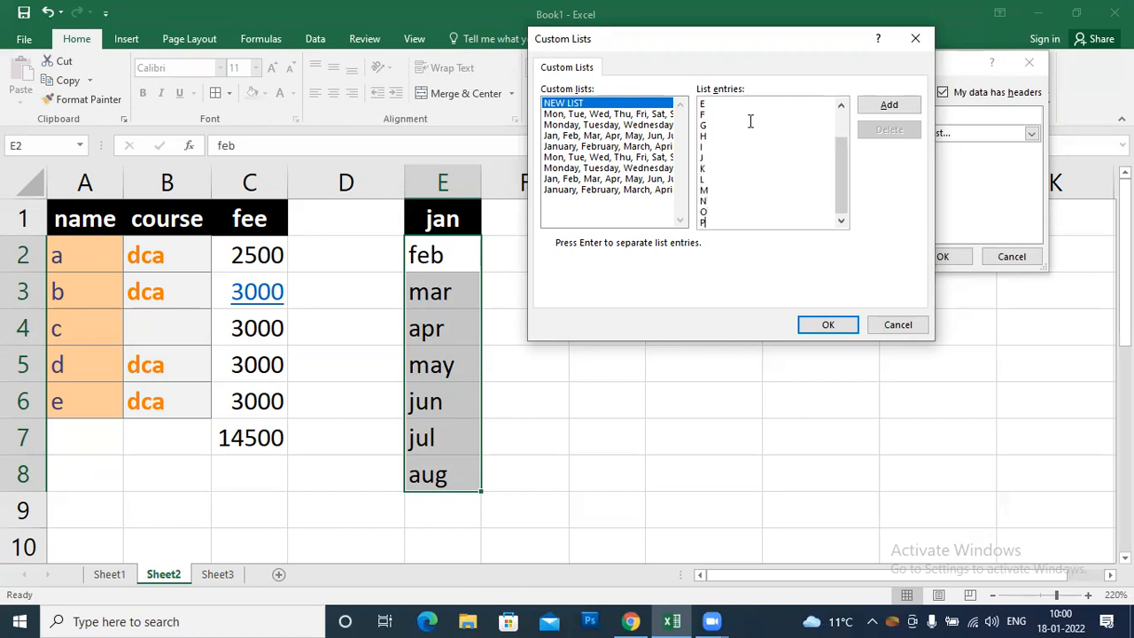
{"action": "left_click", "coordinate": [904, 106]}
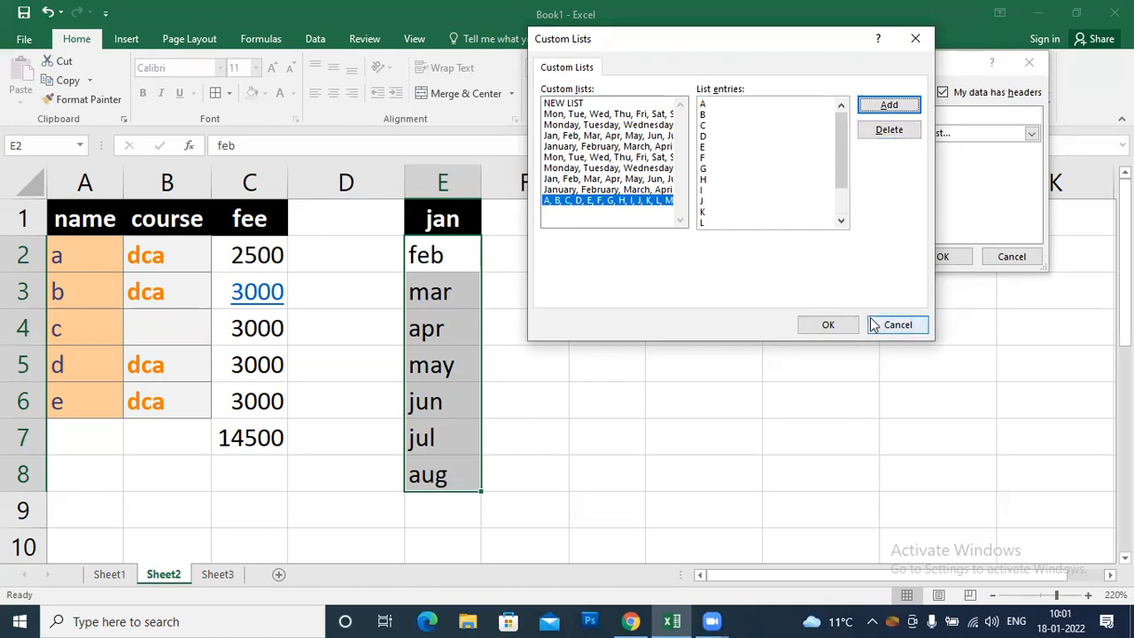
{"action": "left_click", "coordinate": [834, 324]}
{"action": "left_click", "coordinate": [1009, 256]}
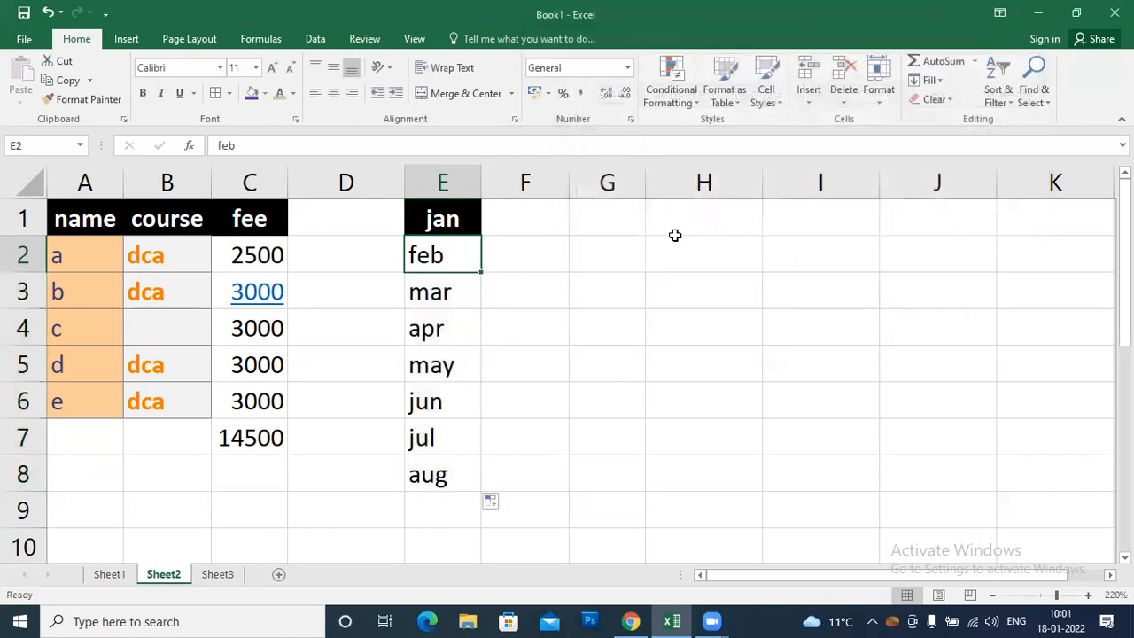
Step: Enter C in cell H1 and fill the letter series down to cell H8
{"action": "left_click", "coordinate": [673, 215]}
{"action": "type", "text": "C"}
{"action": "key", "text": "Return"}
{"action": "left_click", "coordinate": [715, 217]}
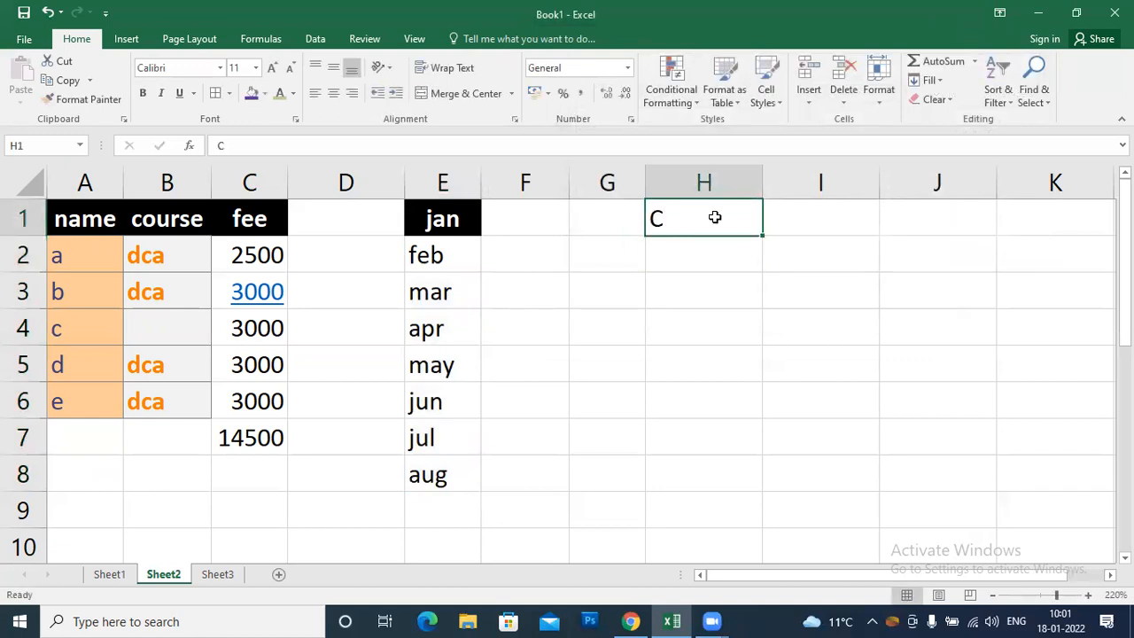
{"action": "left_click_drag", "start_coordinate": [761, 236], "coordinate": [762, 501]}
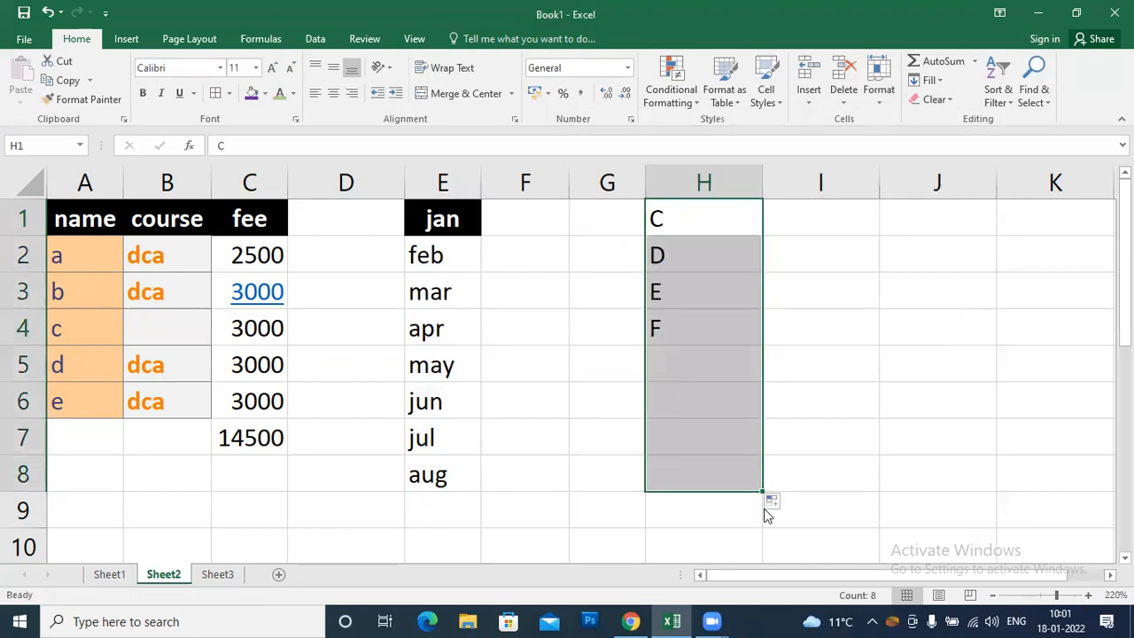
Step: Enter l in cell I1 and fill the letter series down to cell I9
{"action": "left_click", "coordinate": [806, 225]}
{"action": "type", "text": "I"}
{"action": "left_click", "coordinate": [807, 312]}
{"action": "left_click", "coordinate": [804, 225]}
{"action": "left_click_drag", "start_coordinate": [879, 237], "coordinate": [891, 510]}
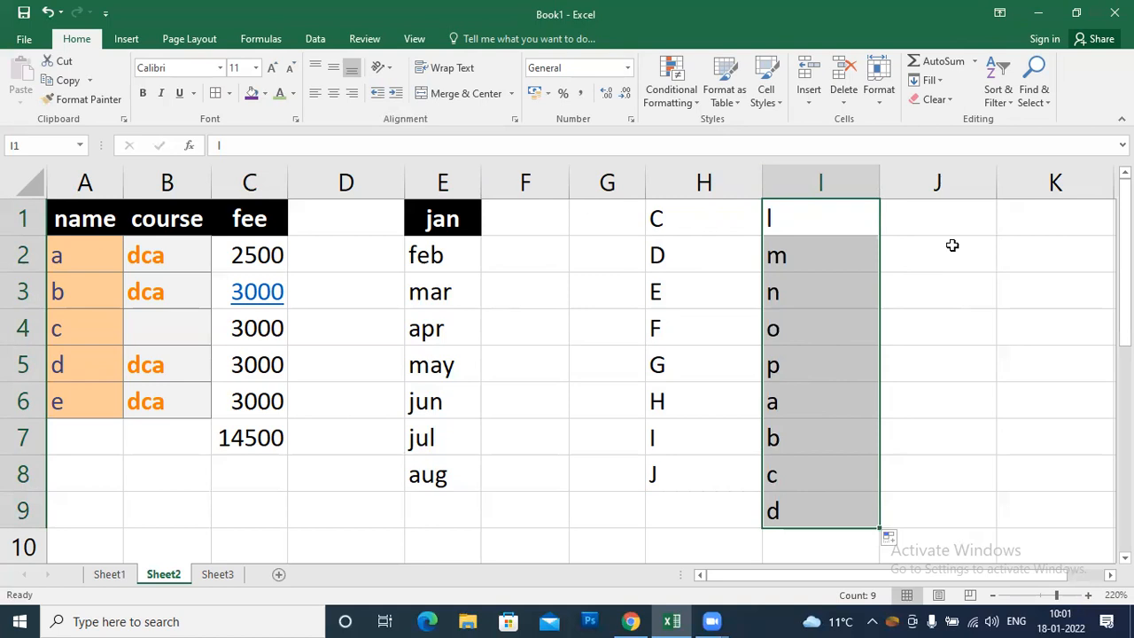
Step: Enter a in cell J1 and fill the letter series down column J
{"action": "left_click", "coordinate": [958, 218]}
{"action": "type", "text": "a"}
{"action": "key", "text": "Return"}
{"action": "left_click", "coordinate": [952, 226]}
{"action": "left_click_drag", "start_coordinate": [997, 234], "coordinate": [983, 514]}
Step: Delete the filled letter series from columns H, I and J
{"action": "left_click_drag", "start_coordinate": [682, 221], "coordinate": [873, 503]}
{"action": "key", "text": "Delete"}
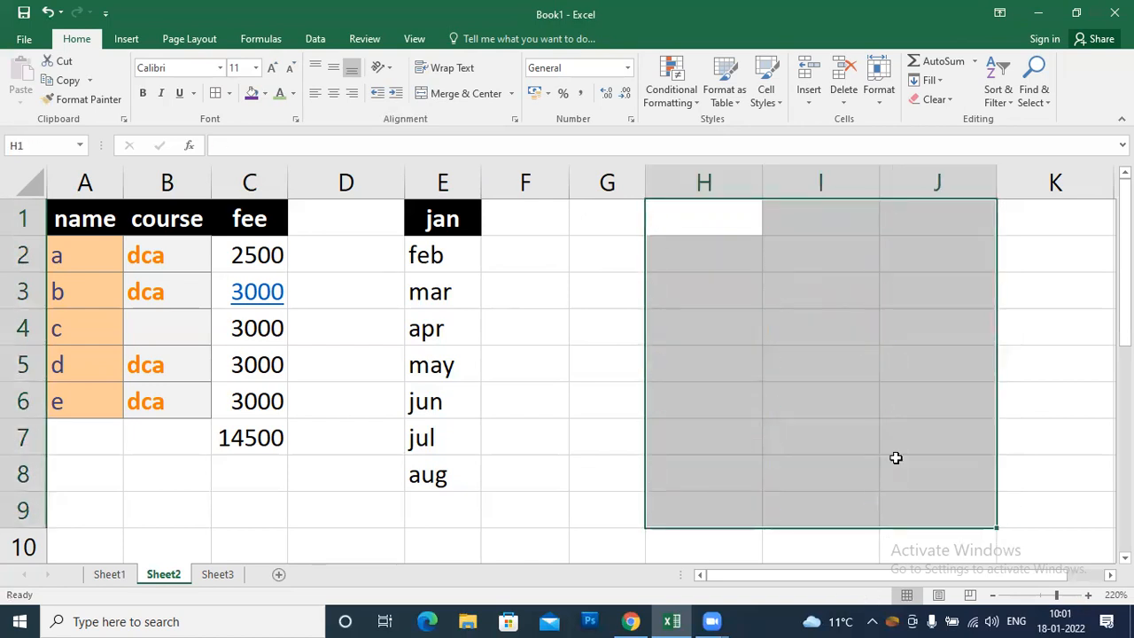
{"action": "left_click", "coordinate": [701, 248]}
{"action": "left_click", "coordinate": [686, 218]}
{"action": "left_click", "coordinate": [994, 99]}
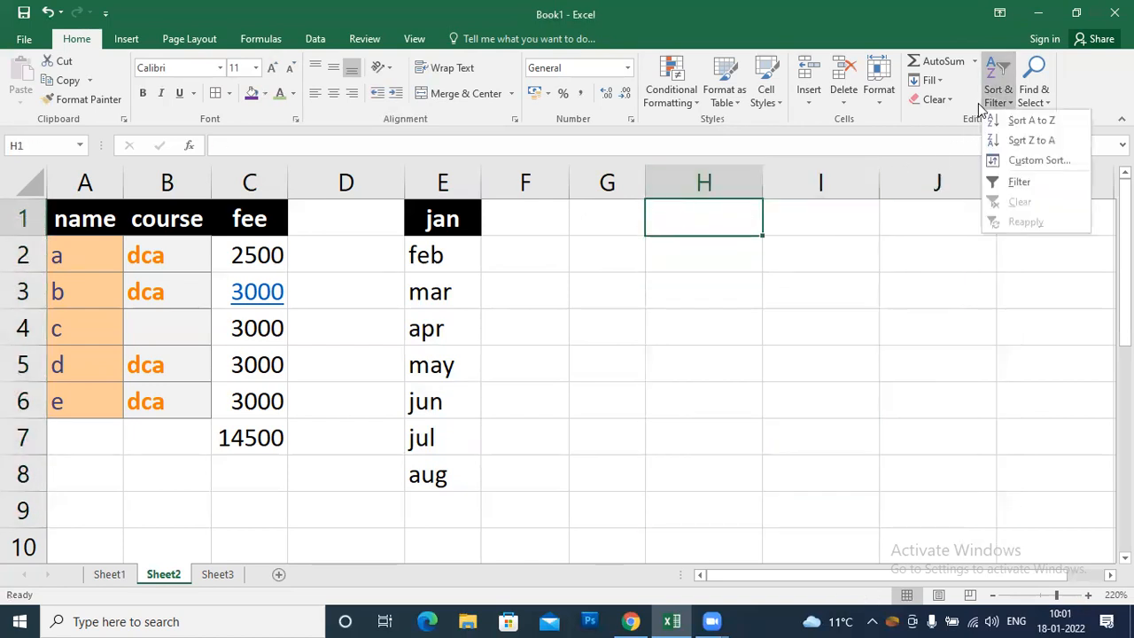
{"action": "left_click", "coordinate": [1034, 161]}
{"action": "left_click", "coordinate": [574, 356]}
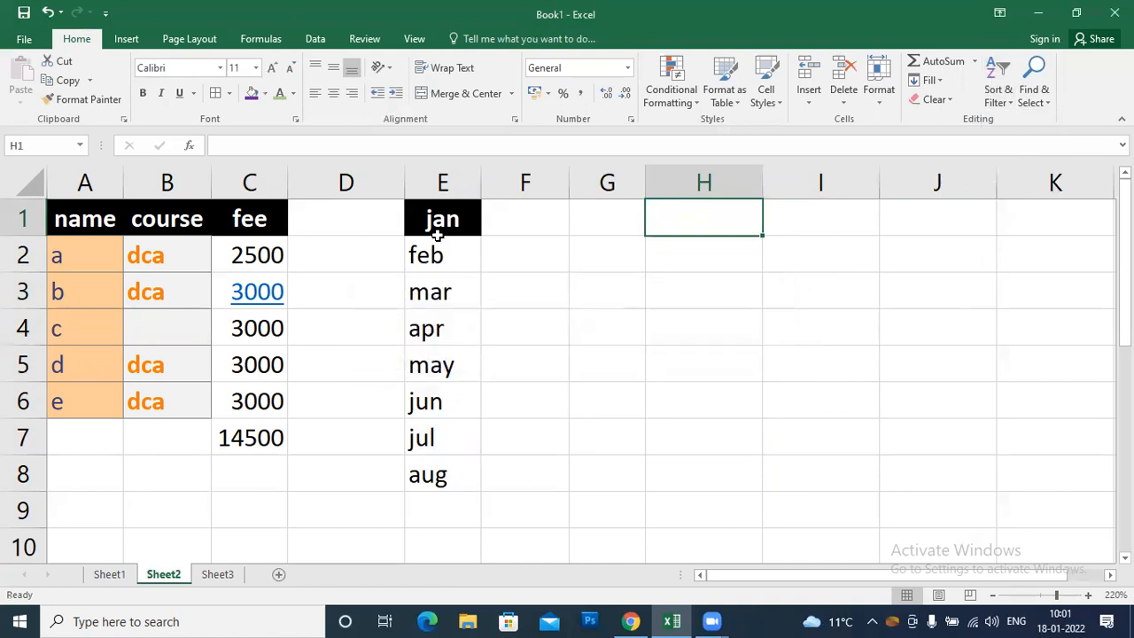
Step: From a custom sort of the month column, add a custom list PK, MK, KK, OJ, Jk, LK and cancel the sort
{"action": "left_click", "coordinate": [434, 255]}
{"action": "left_click", "coordinate": [992, 100]}
{"action": "left_click", "coordinate": [1018, 160]}
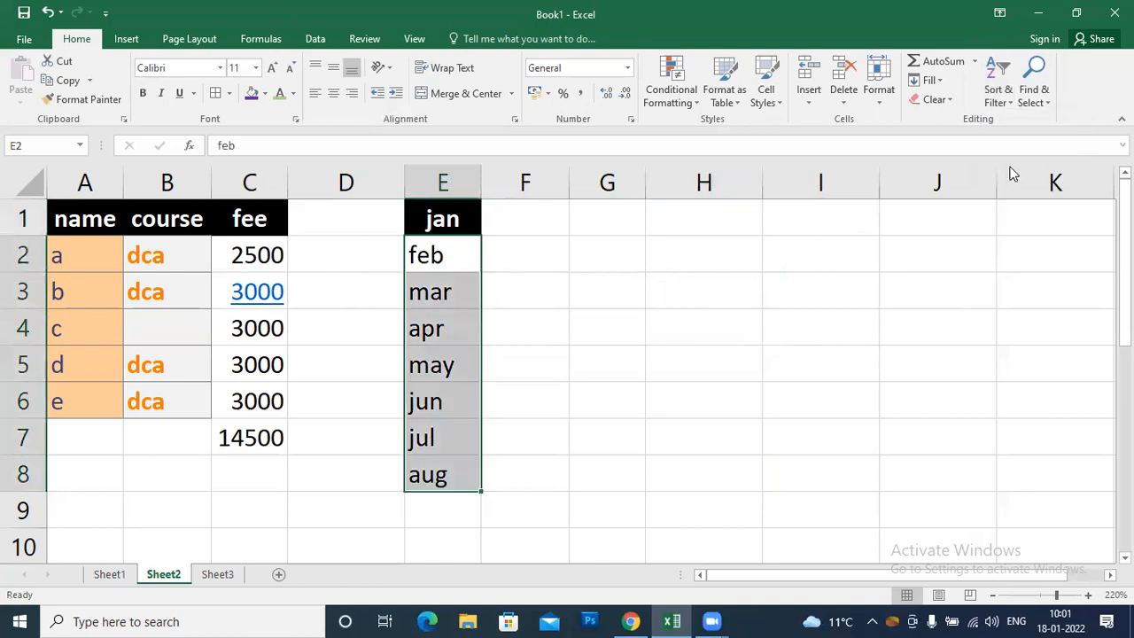
{"action": "left_click", "coordinate": [975, 140]}
{"action": "left_click", "coordinate": [959, 169]}
{"action": "left_click", "coordinate": [657, 78]}
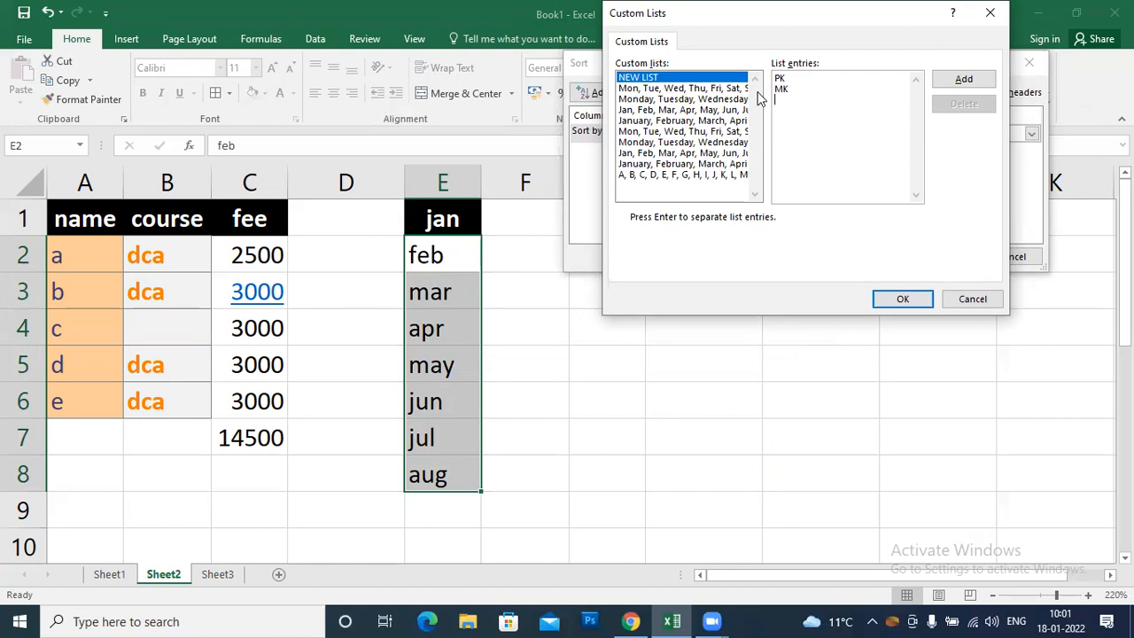
{"action": "type", "text": "OJ"}
{"action": "key", "text": "Return"}
{"action": "type", "text": "JL"}
{"action": "key", "text": "BackSpace"}
{"action": "type", "text": "k"}
{"action": "key", "text": "Return"}
{"action": "type", "text": "LK"}
{"action": "left_click", "coordinate": [950, 86]}
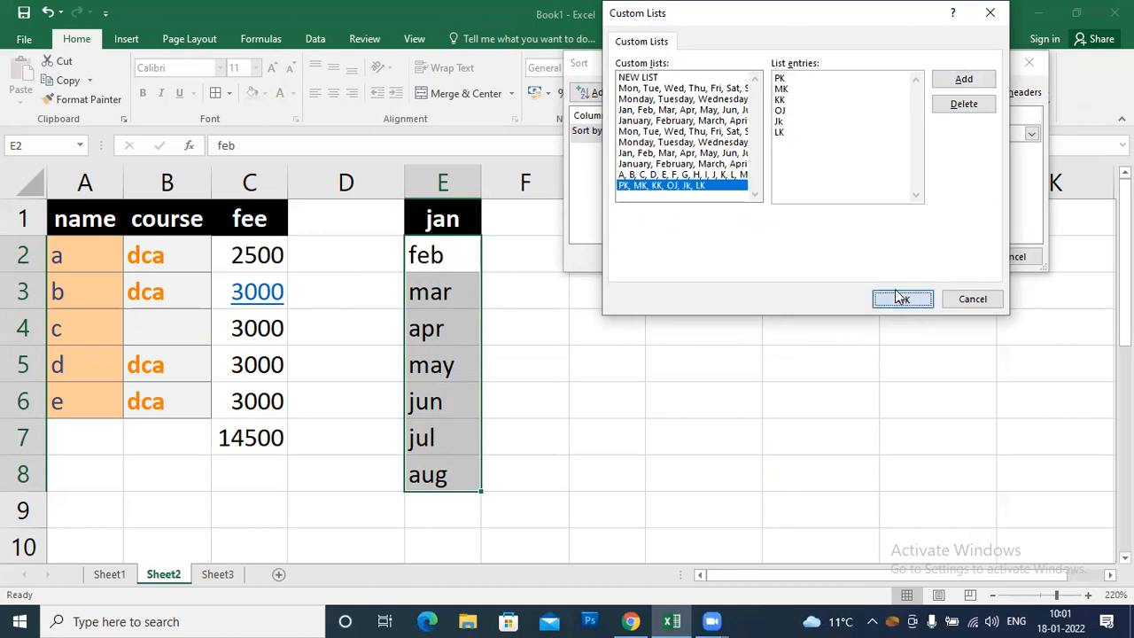
{"action": "left_click", "coordinate": [901, 298]}
{"action": "left_click", "coordinate": [1014, 256]}
Step: Enter pk in cell H1, fill the custom series down to cell H10, and delete the filled entries
{"action": "left_click", "coordinate": [701, 222]}
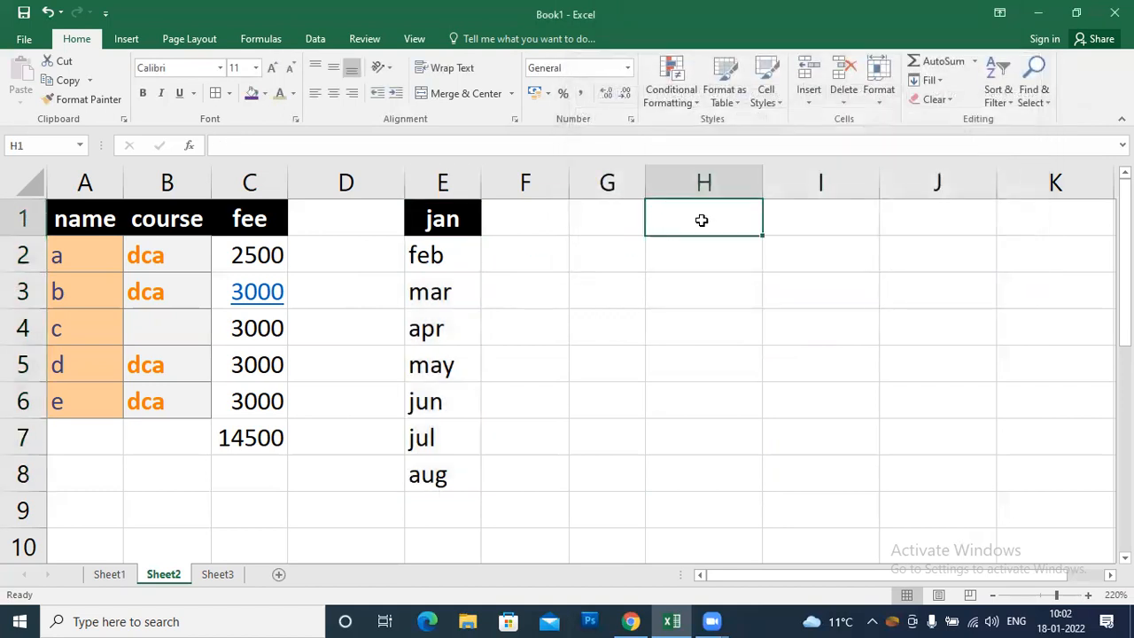
{"action": "type", "text": "pk"}
{"action": "left_click", "coordinate": [647, 301]}
{"action": "left_click", "coordinate": [691, 215]}
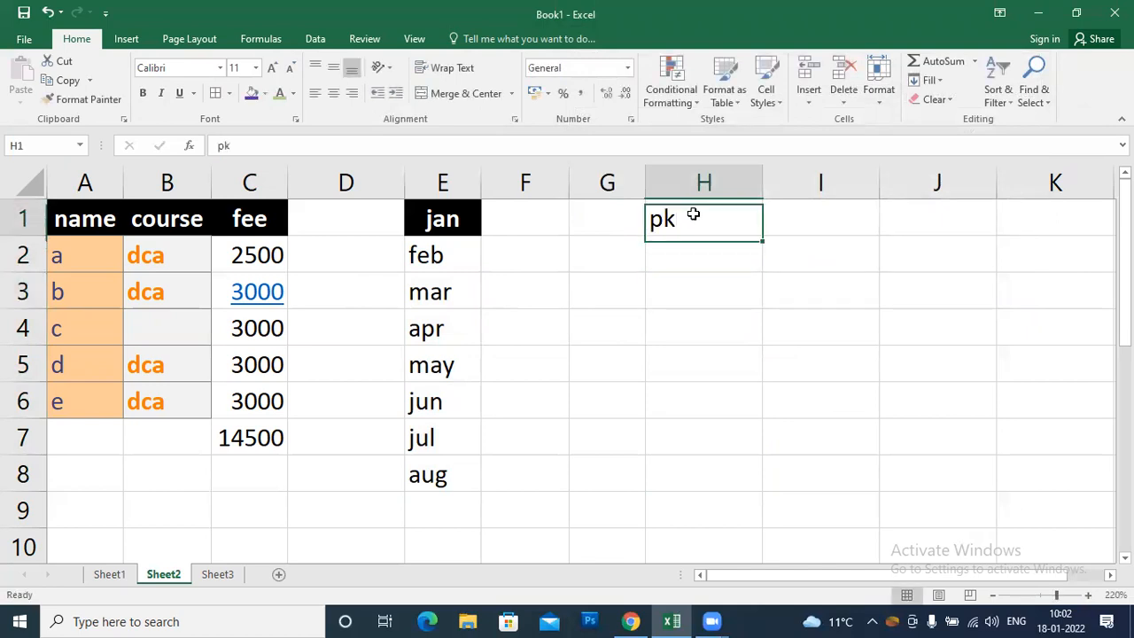
{"action": "left_click_drag", "start_coordinate": [762, 235], "coordinate": [766, 545]}
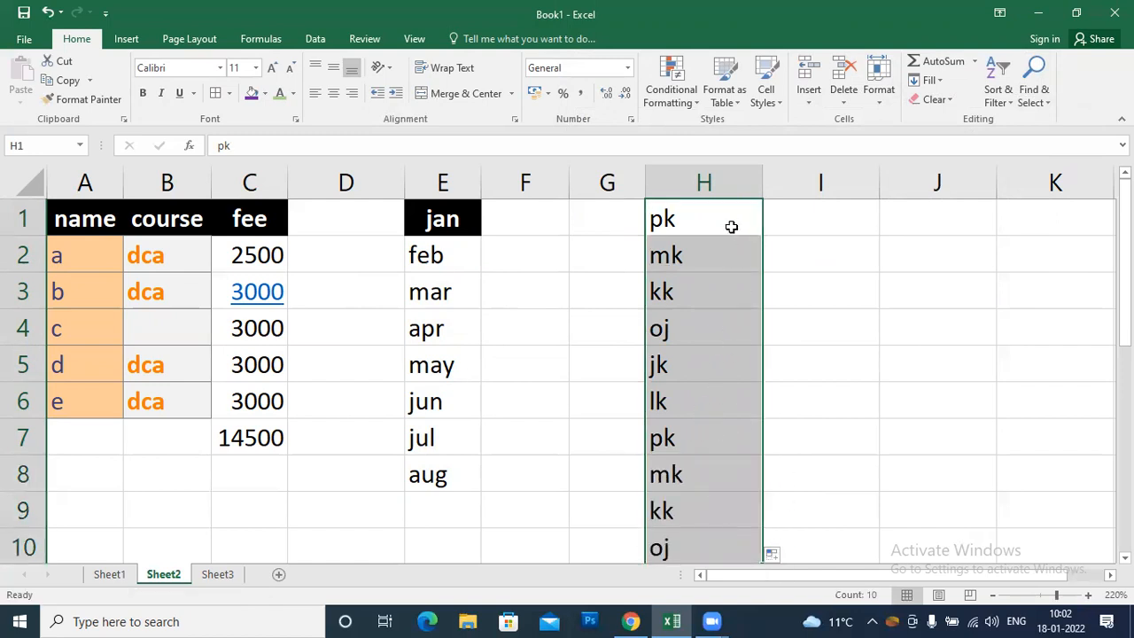
{"action": "key", "text": "Delete"}
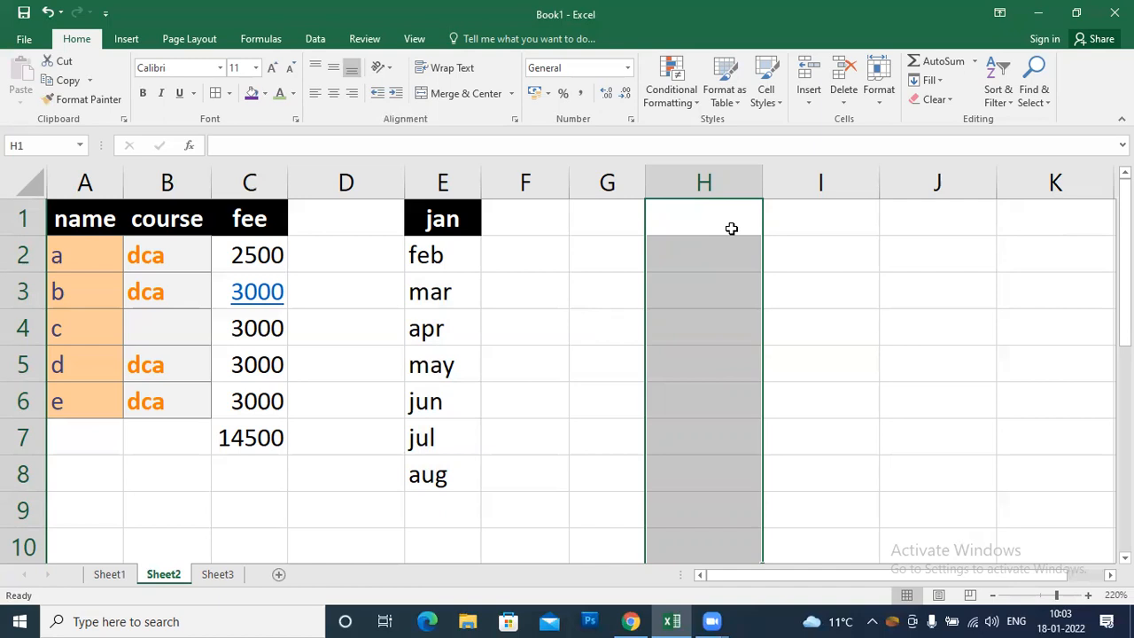
Step: Open the custom lists from a custom sort of column H and delete the A to P list and the PK, MK, KK, OJ, Jk, LK list
{"action": "left_click", "coordinate": [997, 93]}
{"action": "left_click", "coordinate": [1032, 161]}
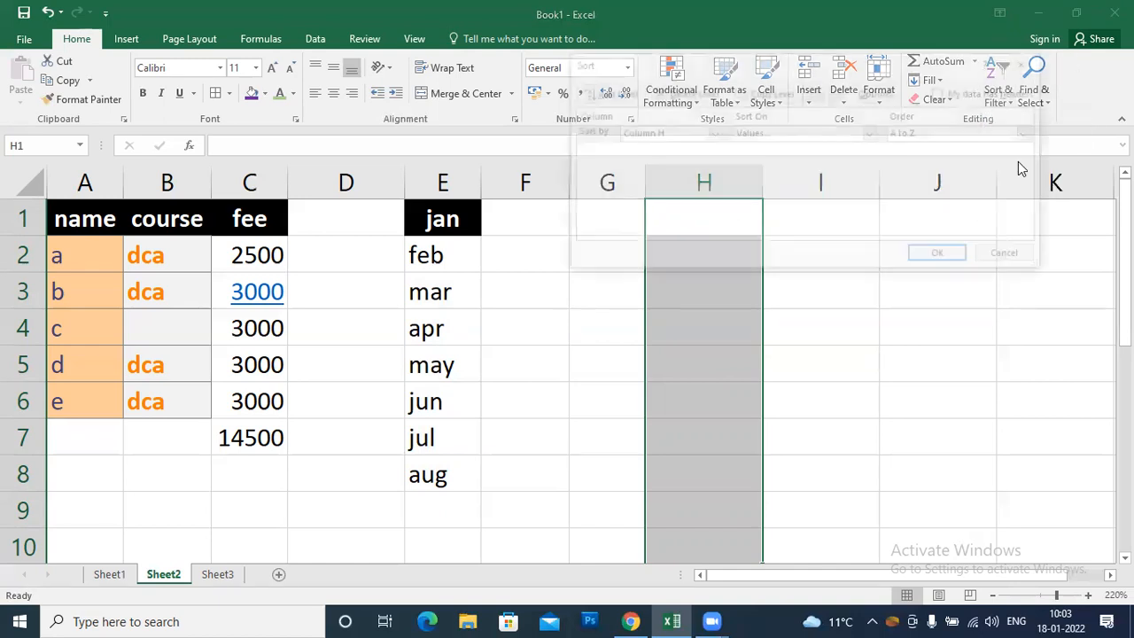
{"action": "left_click", "coordinate": [947, 133]}
{"action": "left_click", "coordinate": [950, 170]}
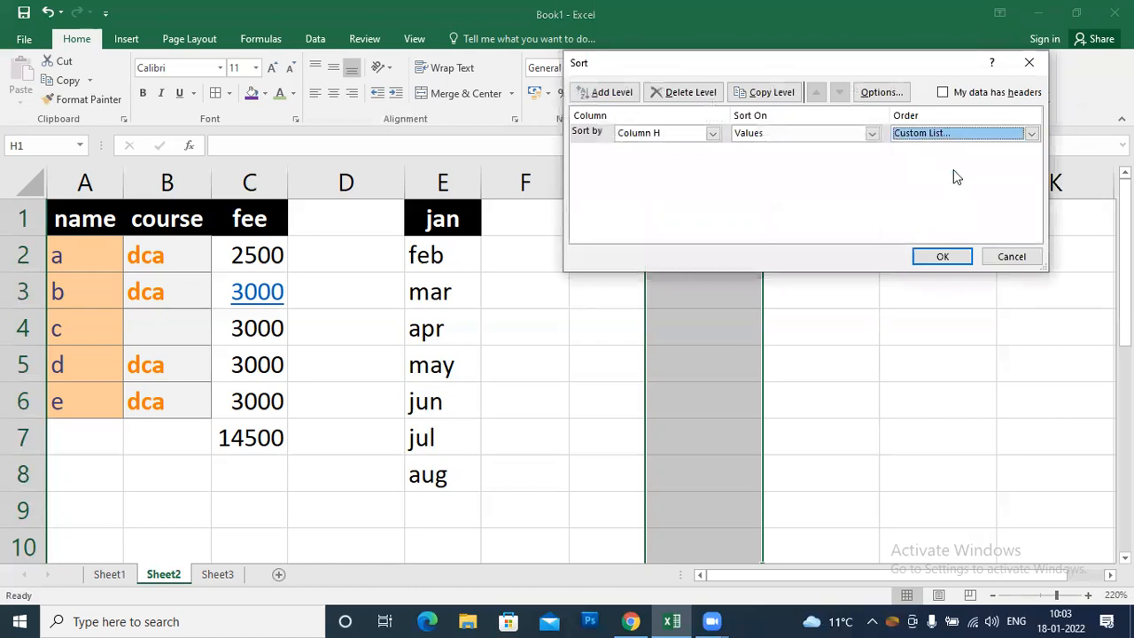
{"action": "left_click", "coordinate": [722, 174]}
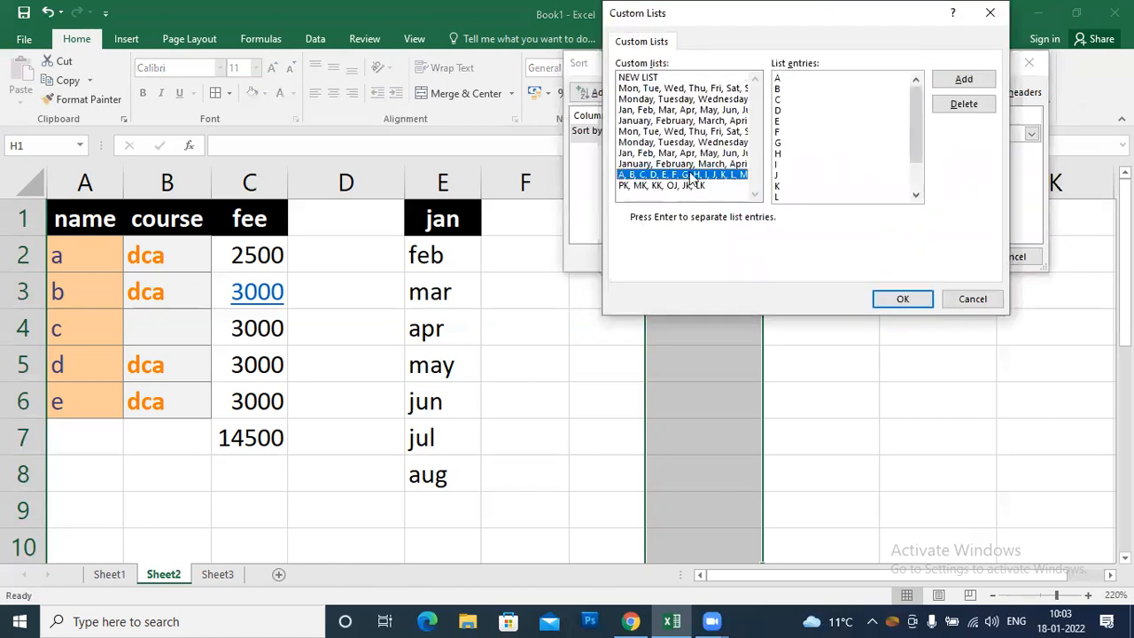
{"action": "left_click", "coordinate": [940, 106]}
{"action": "left_click", "coordinate": [539, 357]}
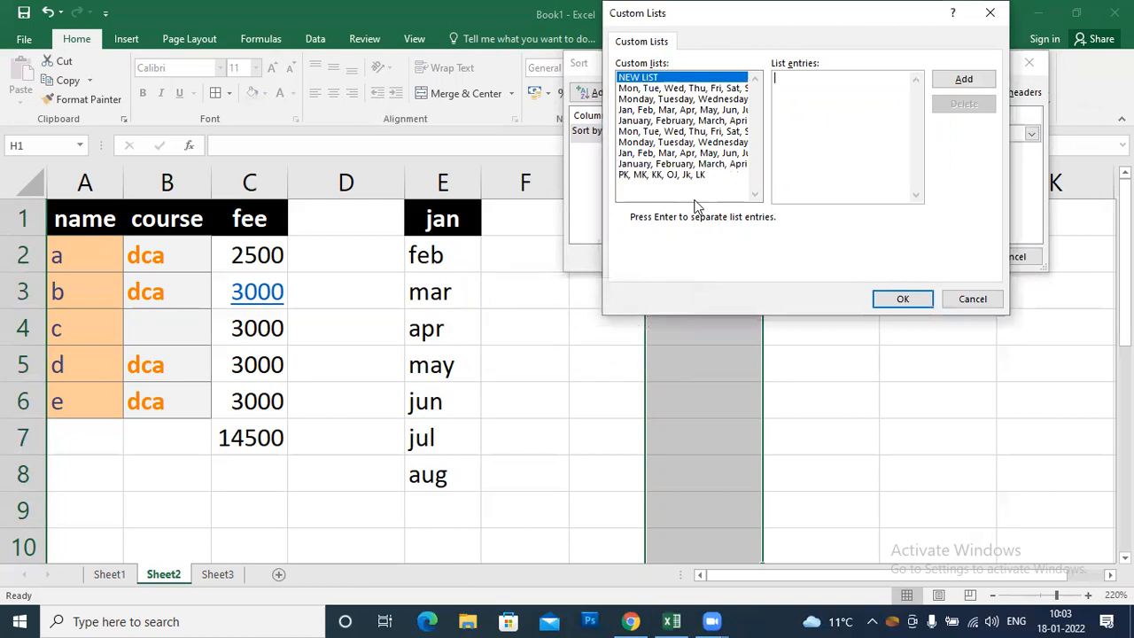
{"action": "left_click", "coordinate": [701, 175]}
{"action": "left_click", "coordinate": [949, 108]}
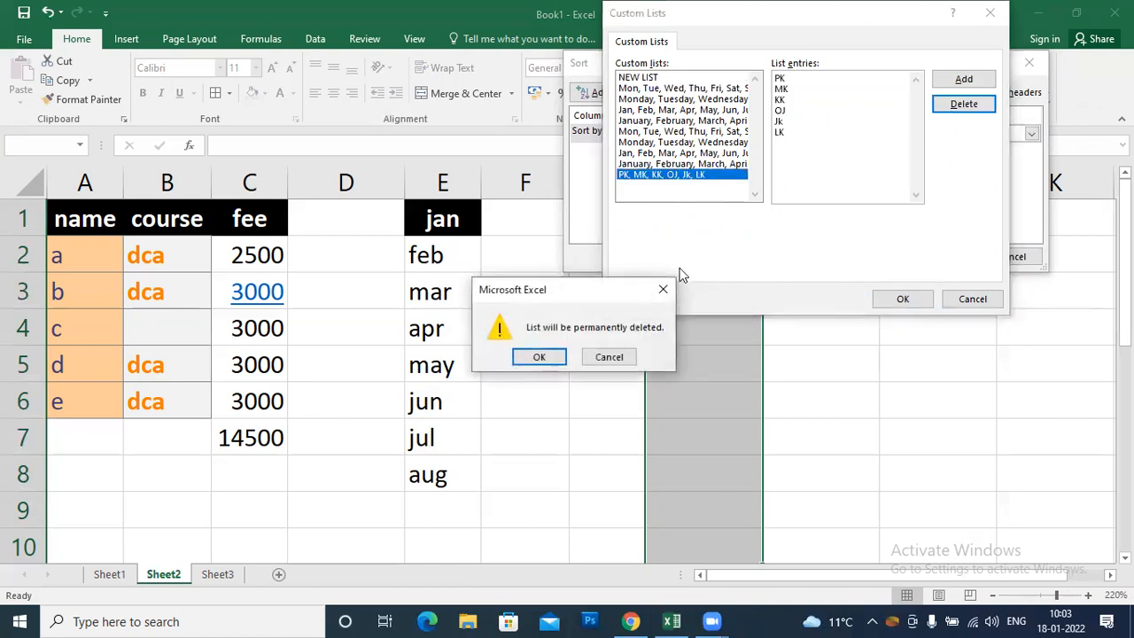
{"action": "left_click", "coordinate": [536, 354]}
Step: Check whether the built-in full weekday and month name lists can be deleted
{"action": "left_click", "coordinate": [682, 167]}
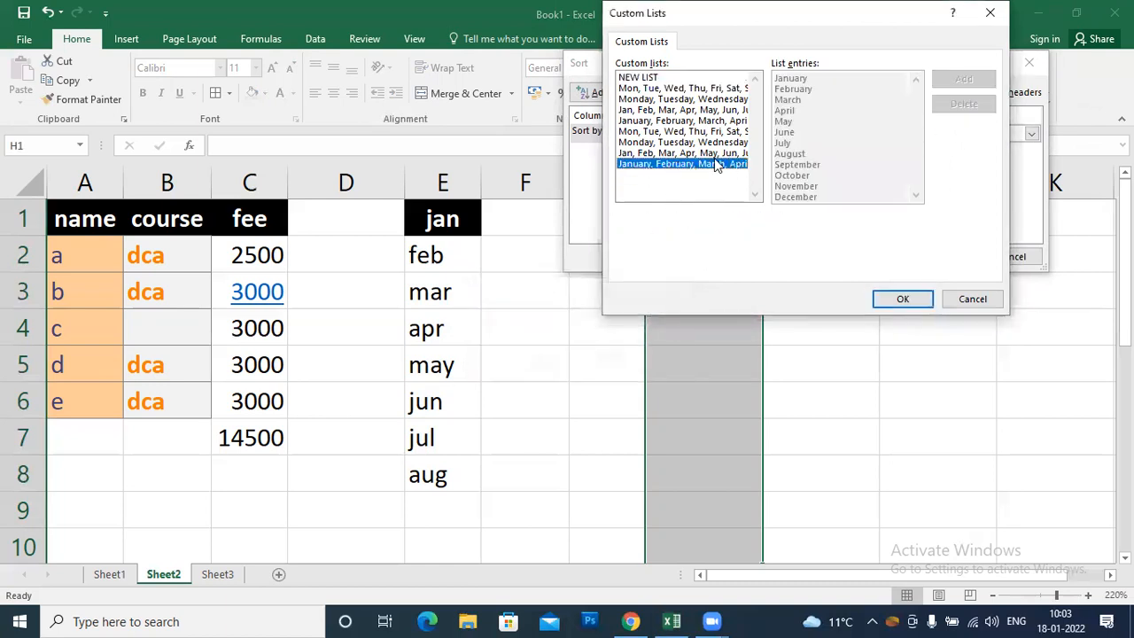
{"action": "left_click", "coordinate": [725, 144]}
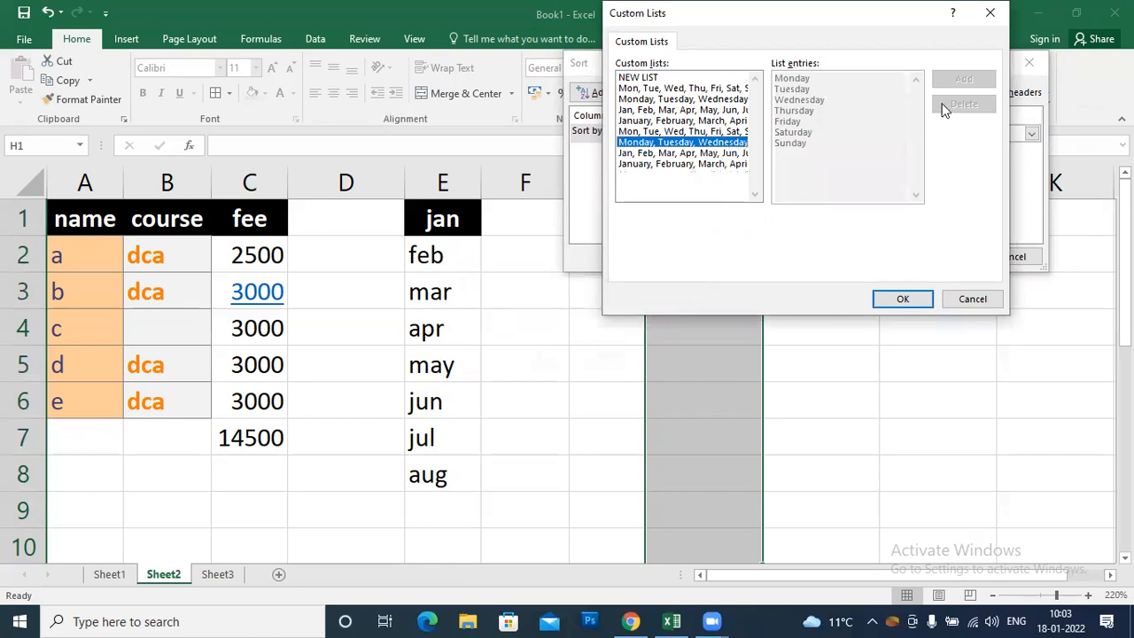
{"action": "left_click", "coordinate": [742, 165]}
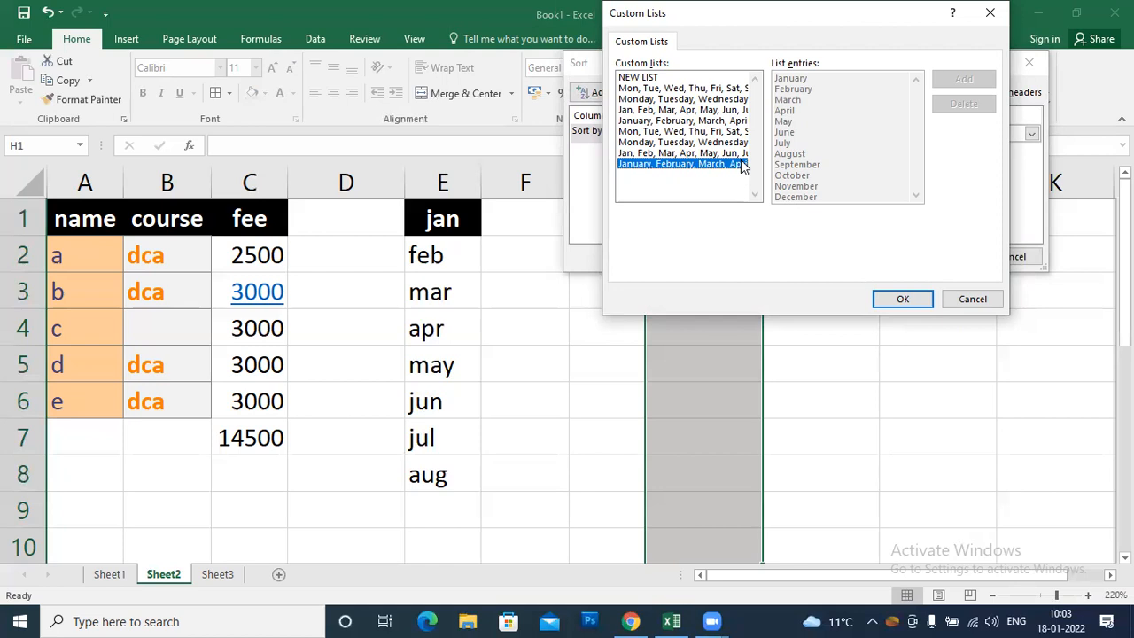
Step: Close the custom lists and cancel the custom sort of column H
{"action": "left_click", "coordinate": [989, 13]}
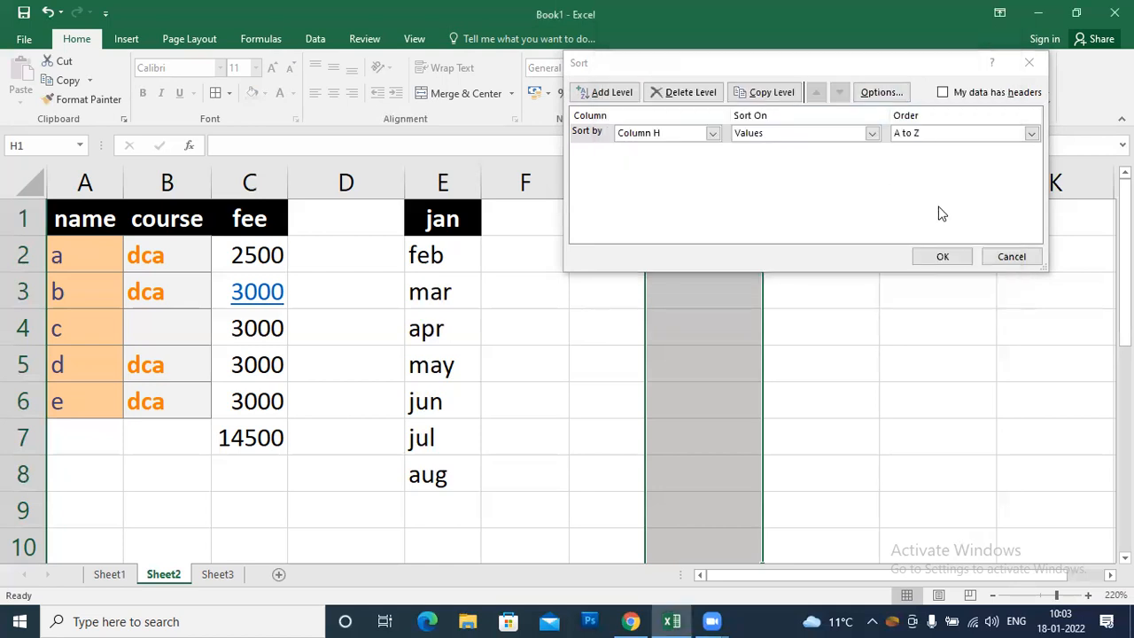
{"action": "left_click", "coordinate": [1006, 257]}
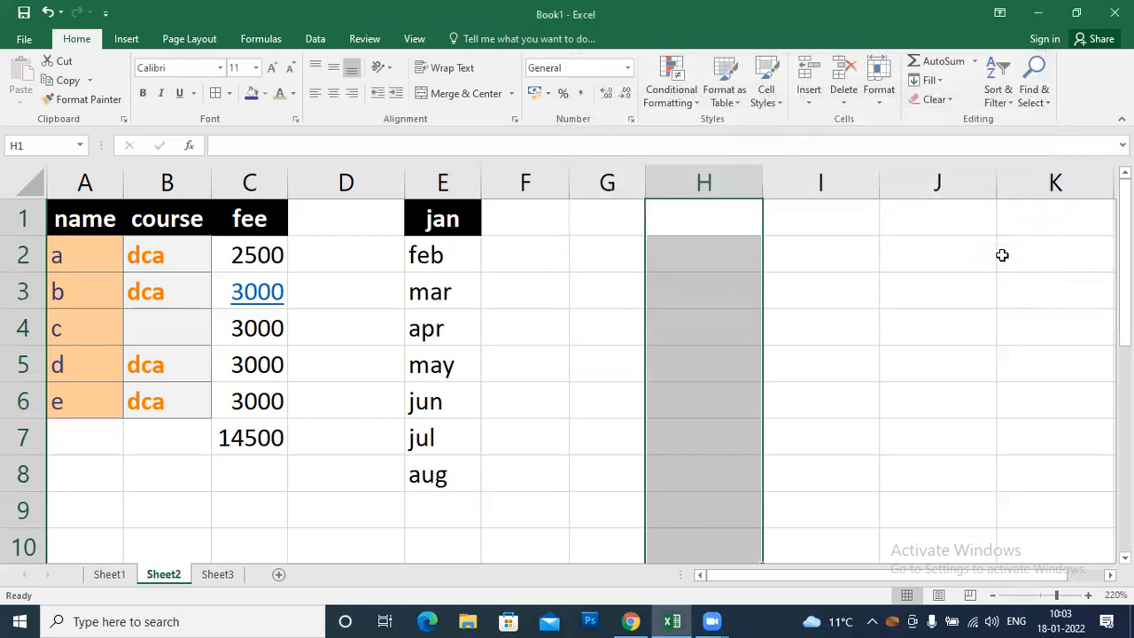
{"action": "left_click", "coordinate": [702, 226]}
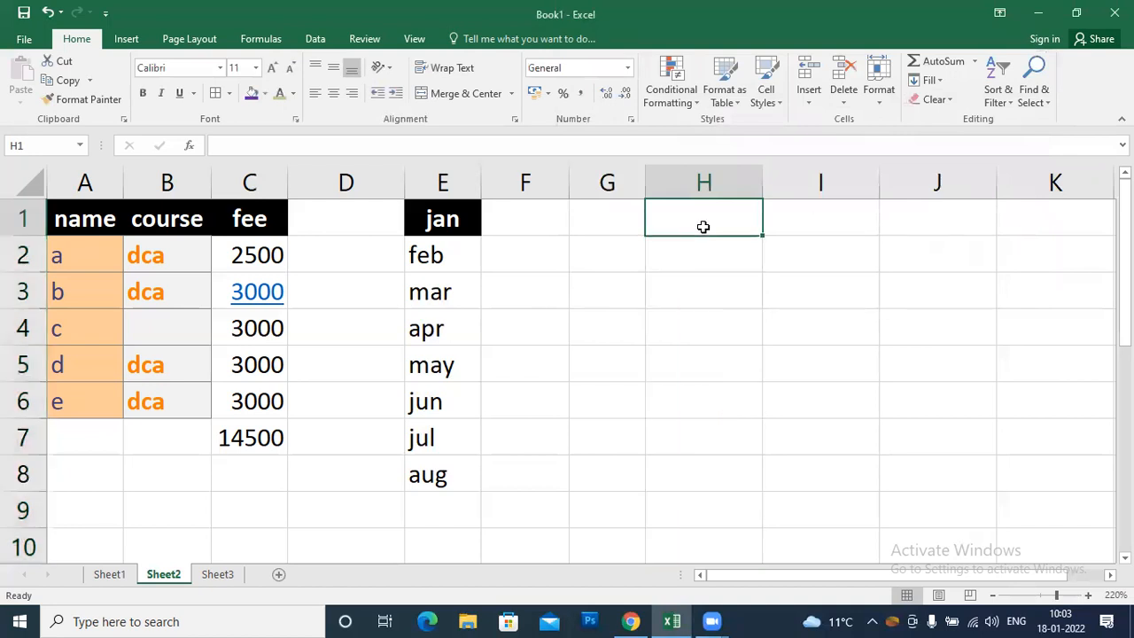
{"action": "left_click", "coordinate": [550, 291]}
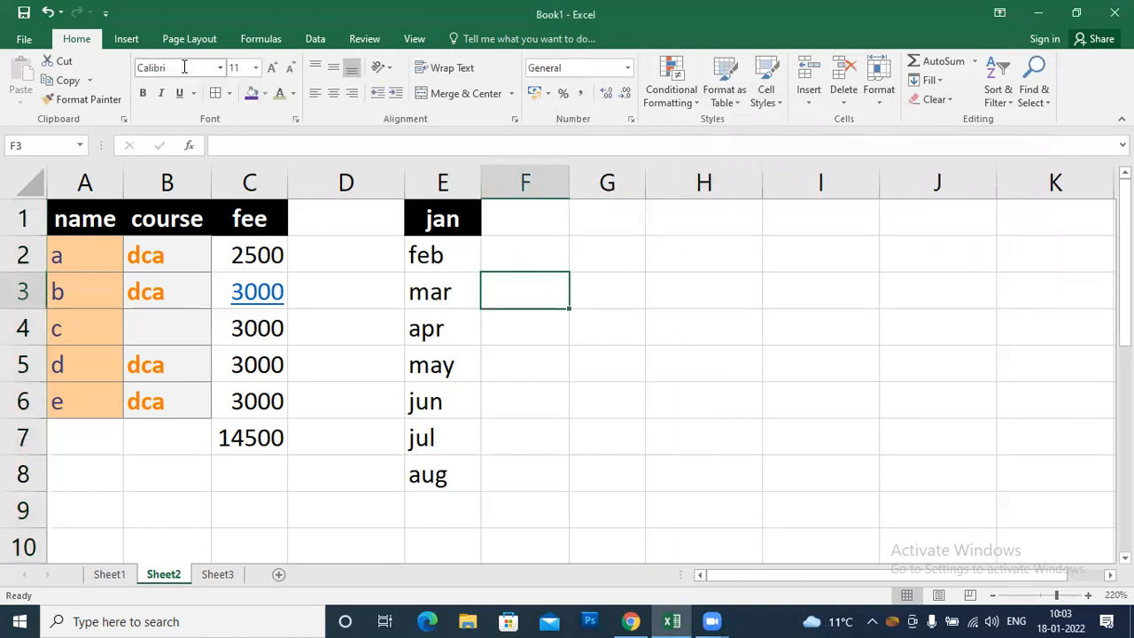
{"action": "left_click", "coordinate": [1007, 96]}
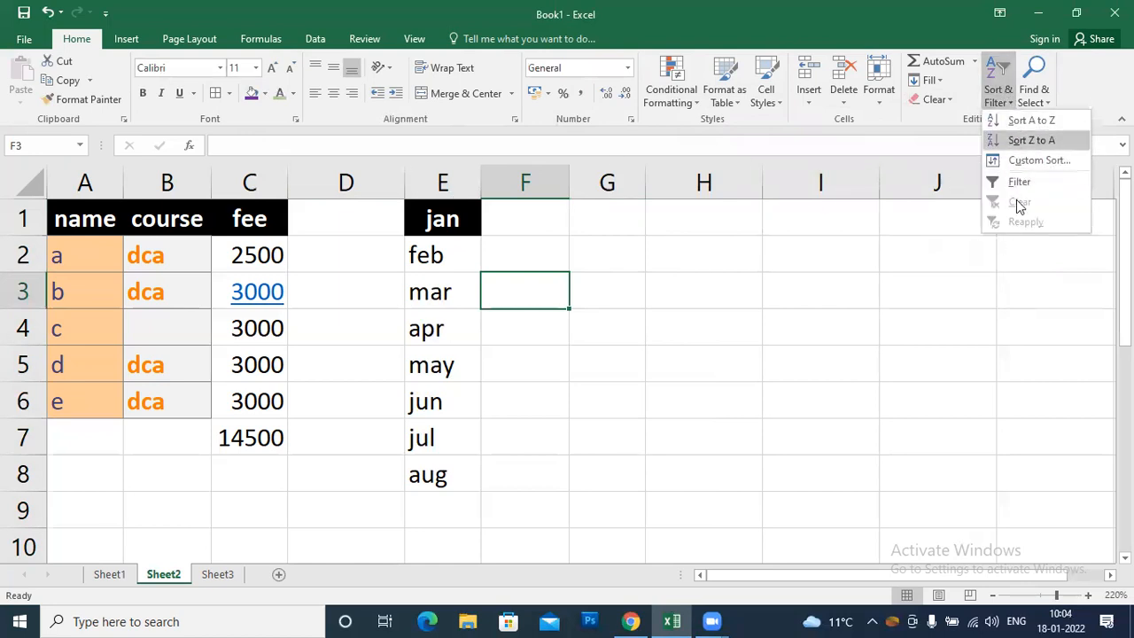
{"action": "left_click", "coordinate": [843, 391]}
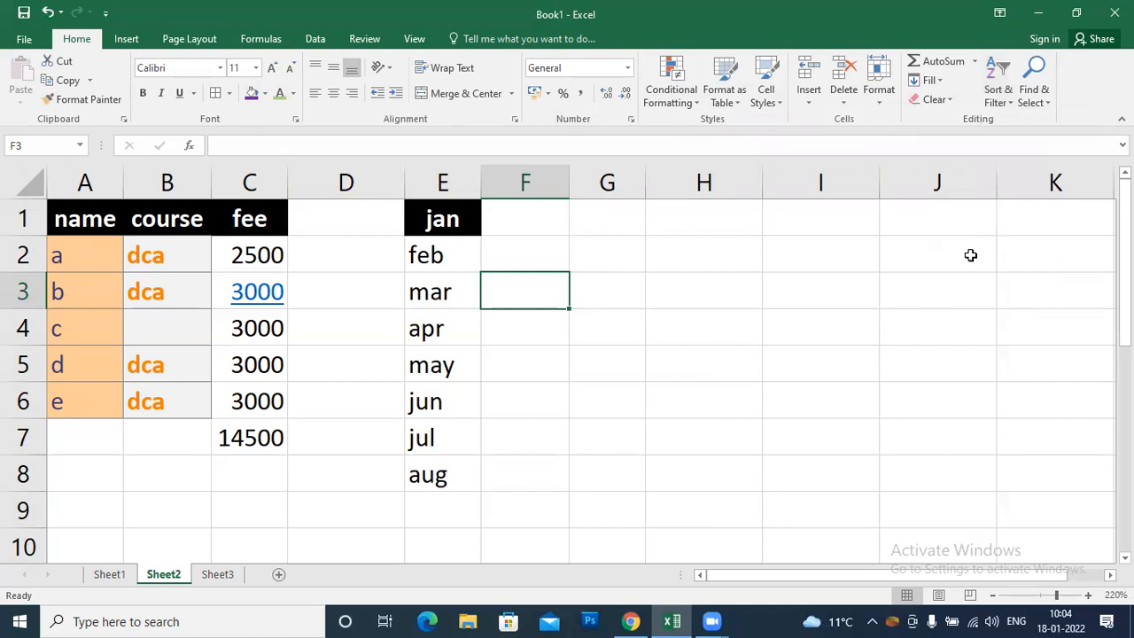
{"action": "left_click", "coordinate": [1037, 100]}
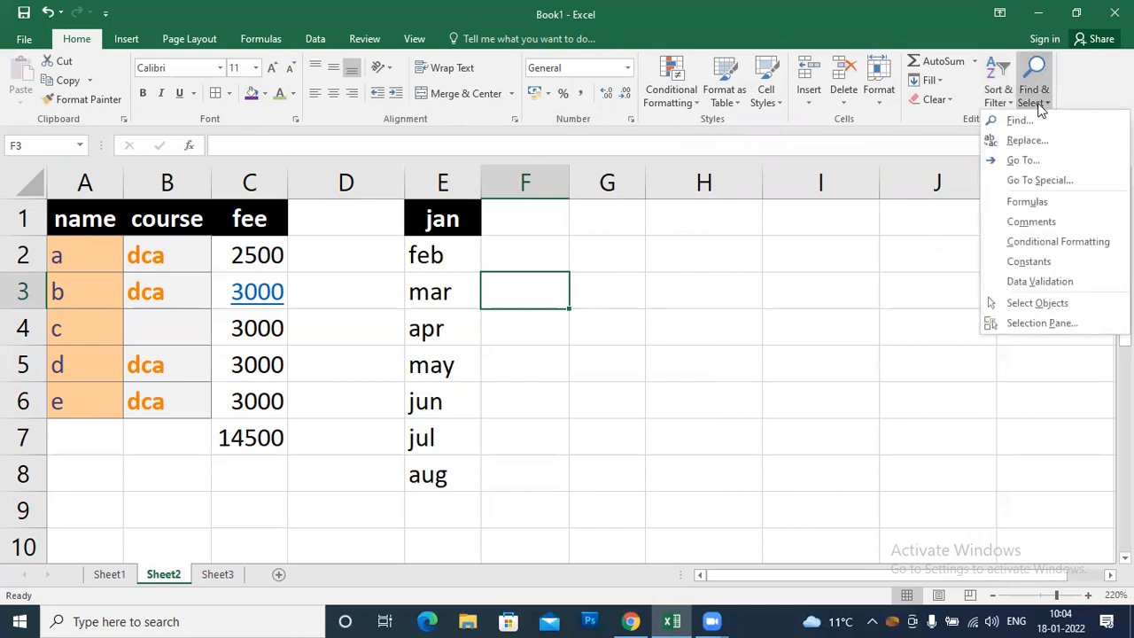
Step: Inspect the formula behind the total in cell C7 without editing it
{"action": "left_click", "coordinate": [262, 443]}
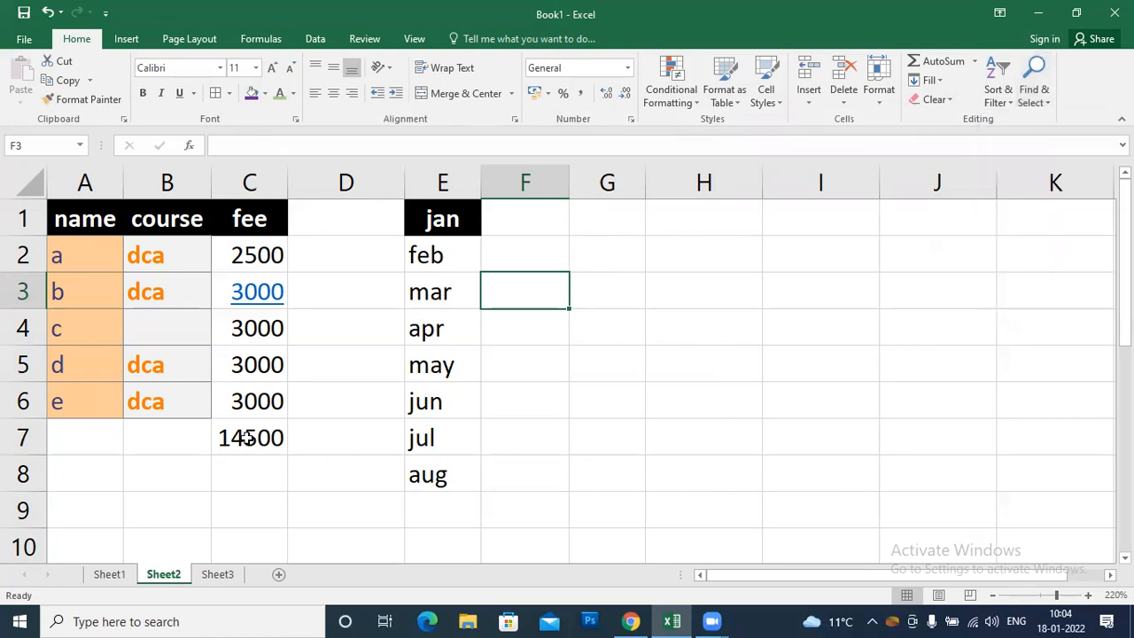
{"action": "double_click", "coordinate": [249, 436]}
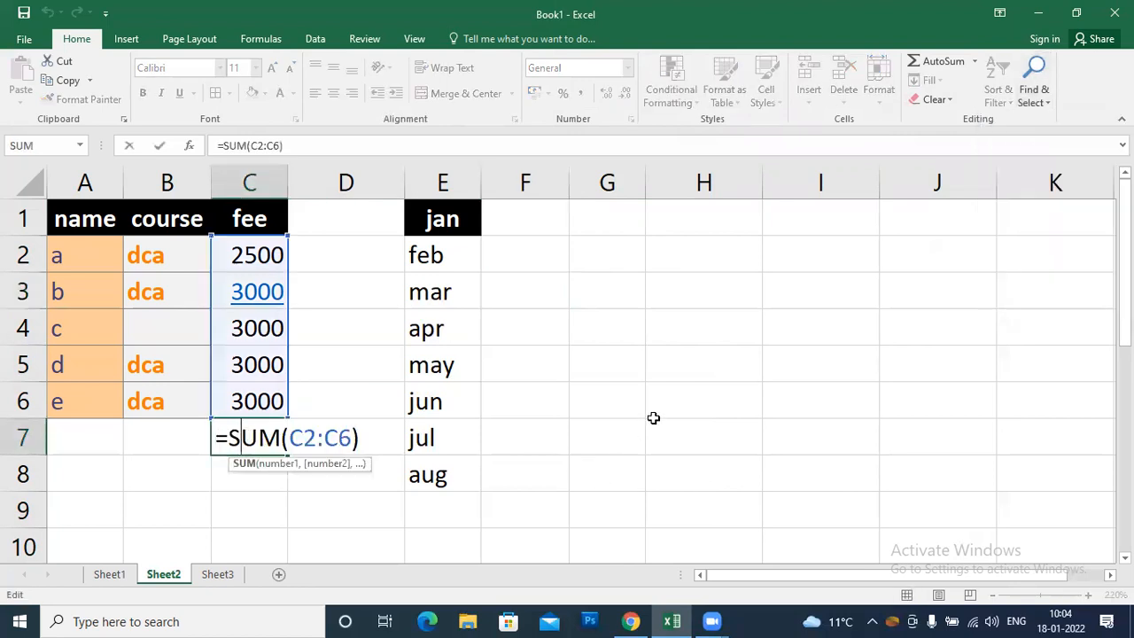
{"action": "key", "text": "Return"}
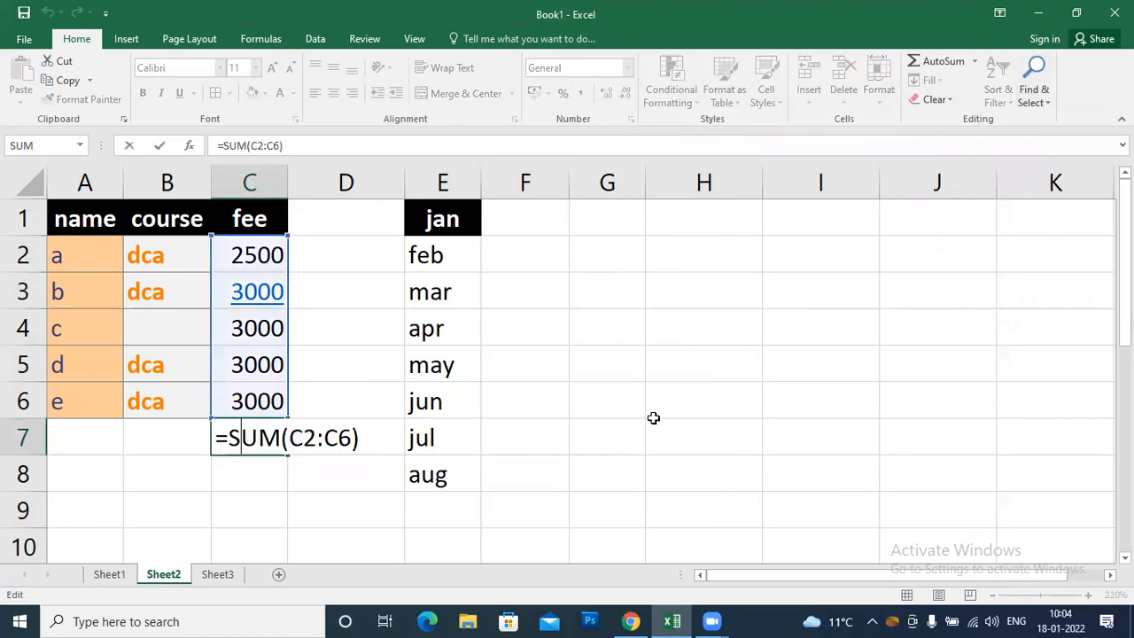
Step: Enter the formula =average(C2:C6) in cell G5 to average the fee column
{"action": "left_click", "coordinate": [621, 362]}
{"action": "type", "text": "="}
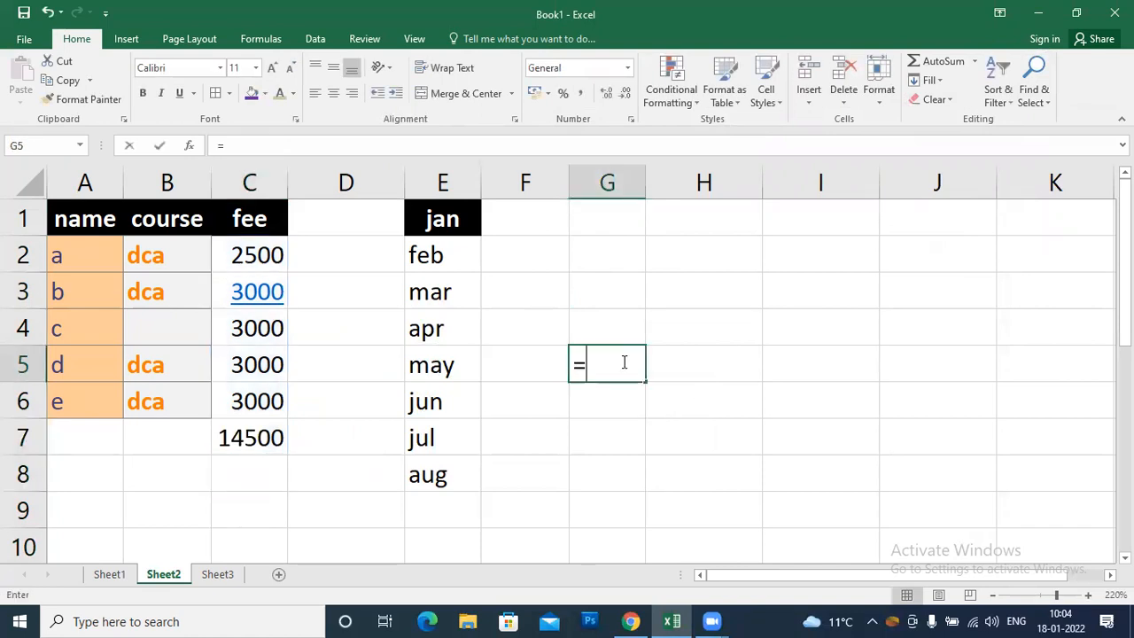
{"action": "type", "text": "average"}
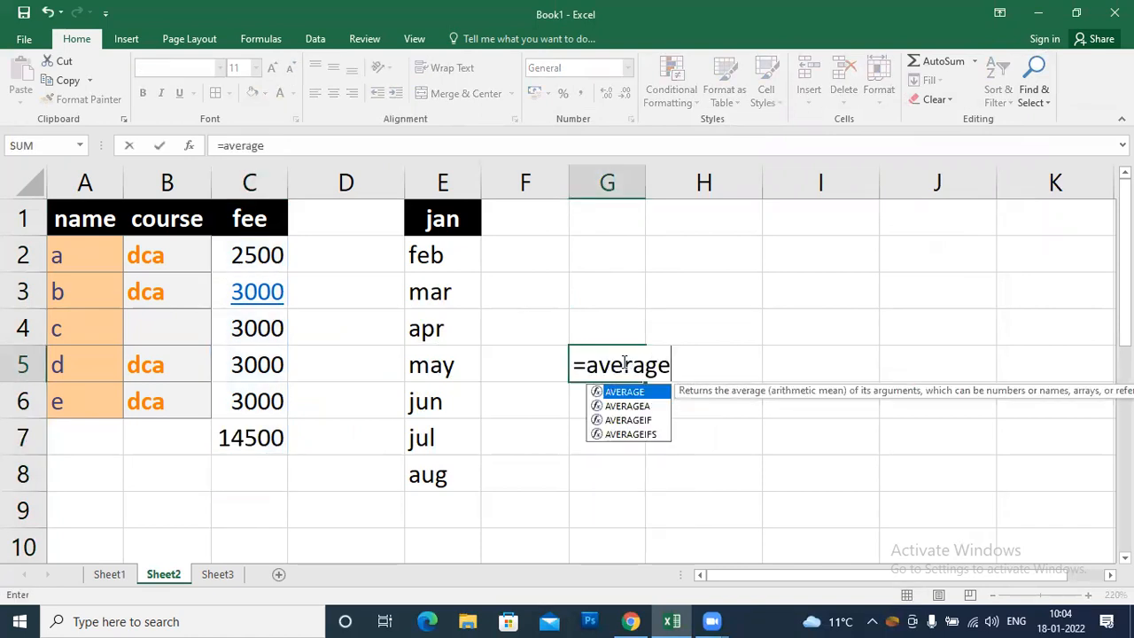
{"action": "key", "text": "Return"}
{"action": "left_click", "coordinate": [627, 362]}
{"action": "double_click", "coordinate": [632, 363]}
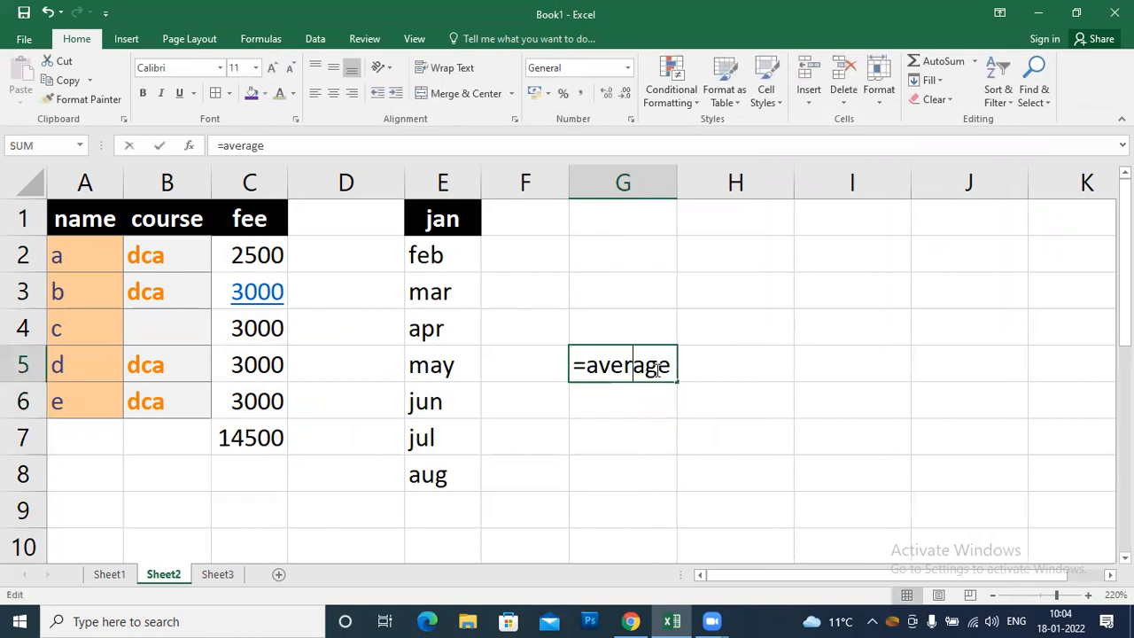
{"action": "type", "text": "("}
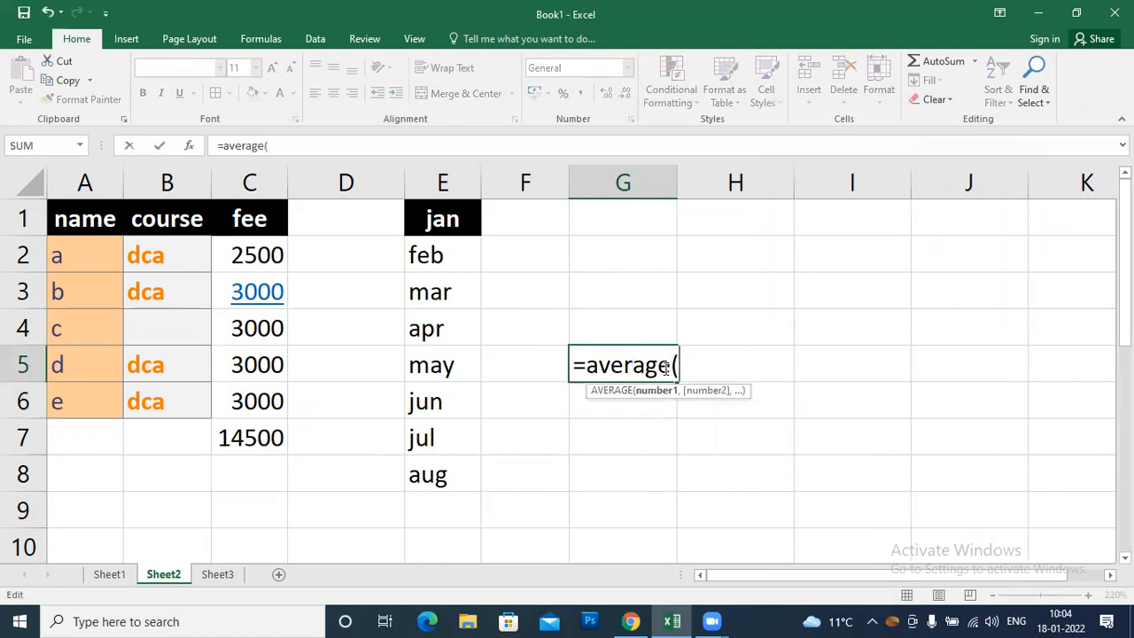
{"action": "left_click_drag", "start_coordinate": [257, 259], "coordinate": [263, 399]}
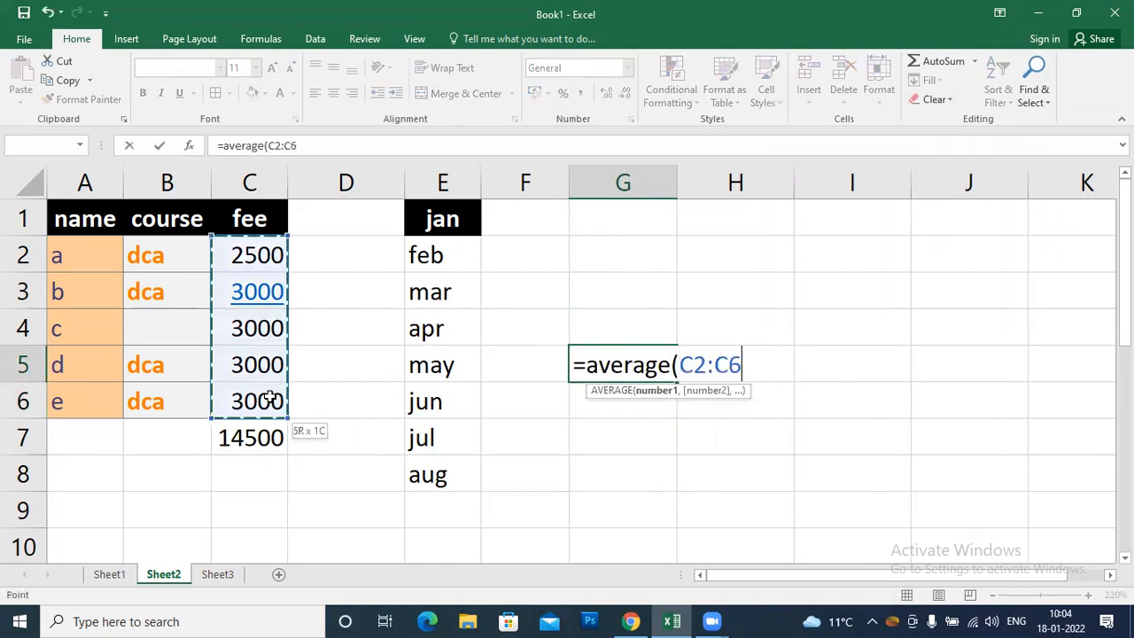
{"action": "key", "text": "Return"}
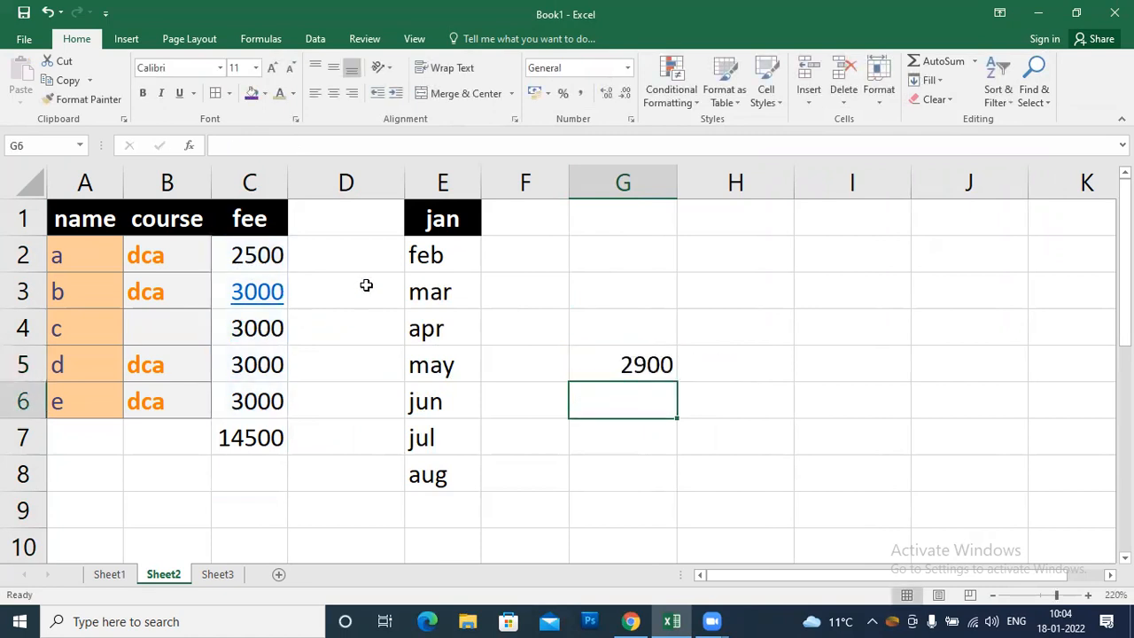
Step: Find and select every cell on the sheet that contains a formula
{"action": "left_click", "coordinate": [646, 310]}
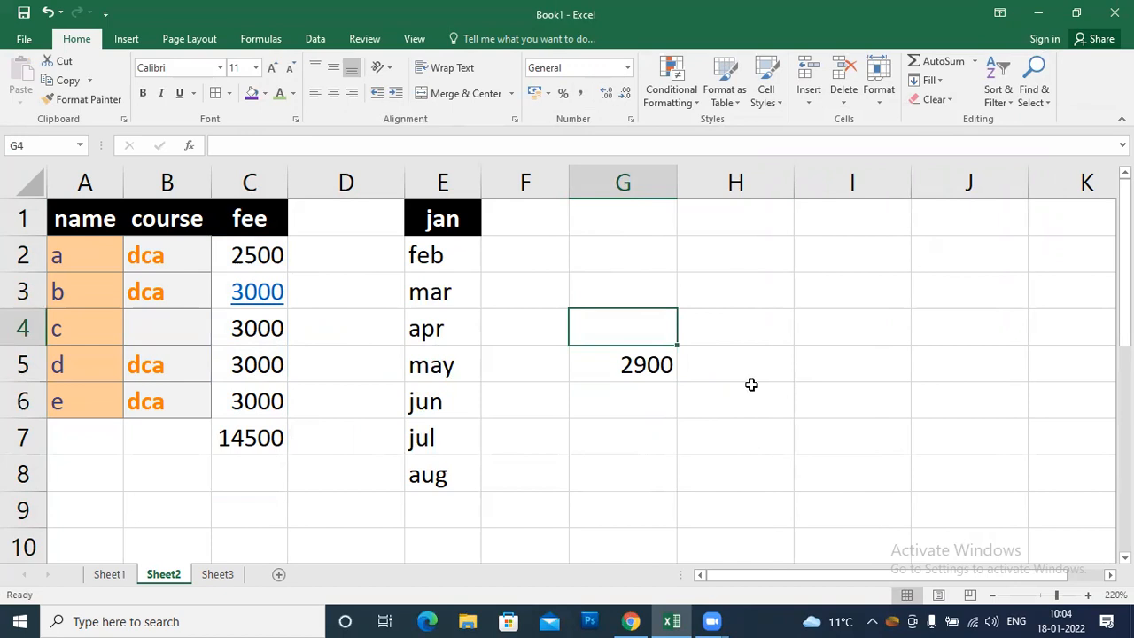
{"action": "left_click", "coordinate": [701, 280]}
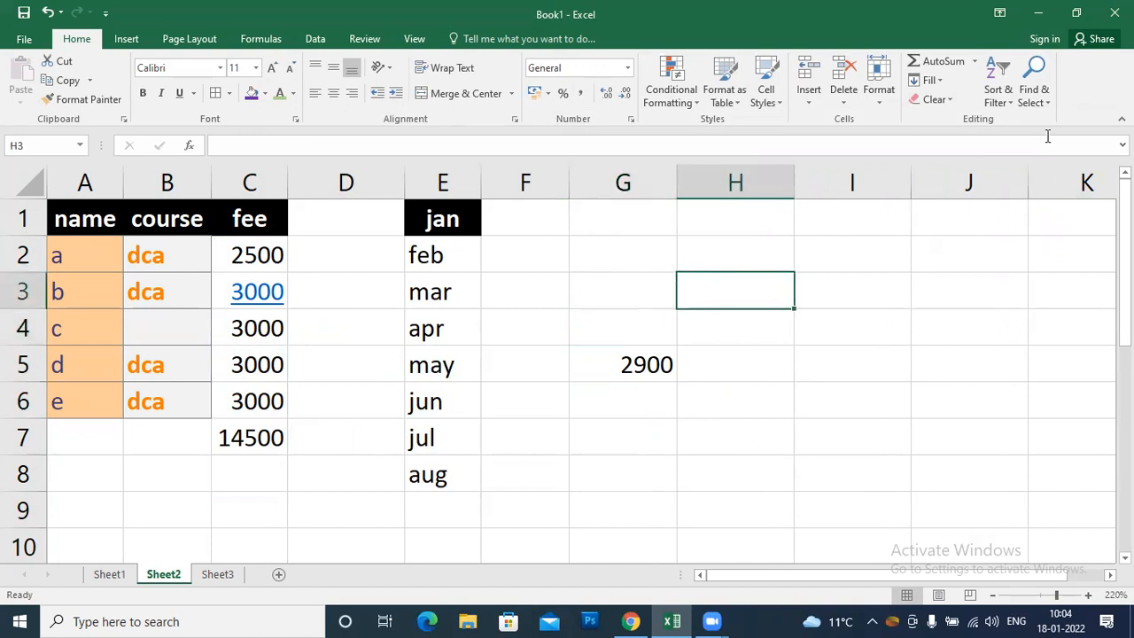
{"action": "left_click", "coordinate": [1033, 102]}
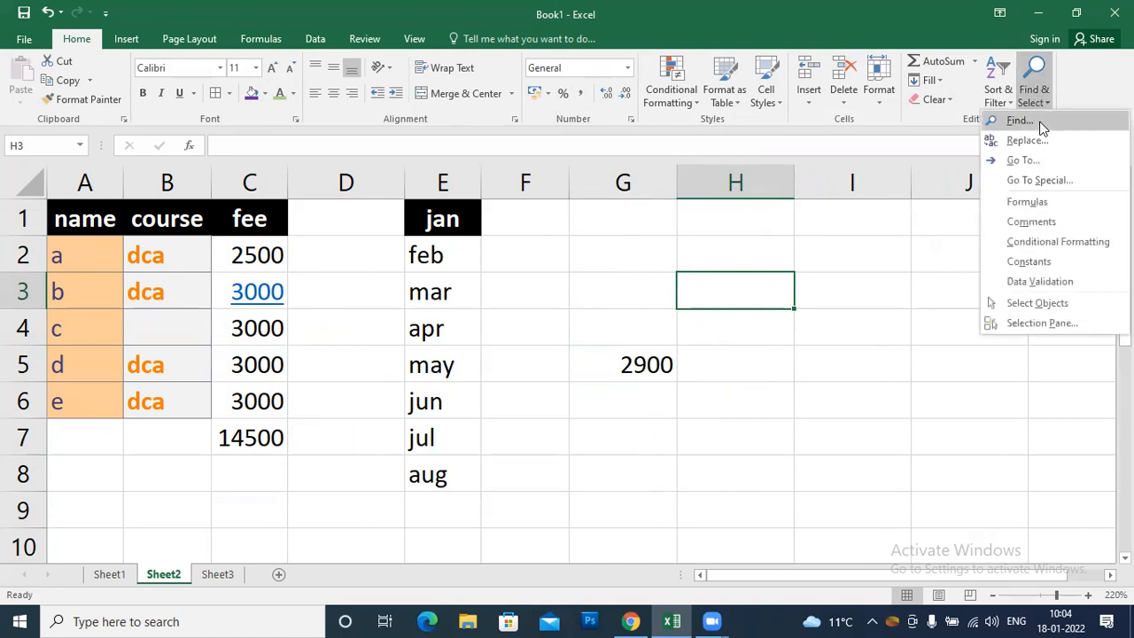
{"action": "left_click", "coordinate": [1028, 202]}
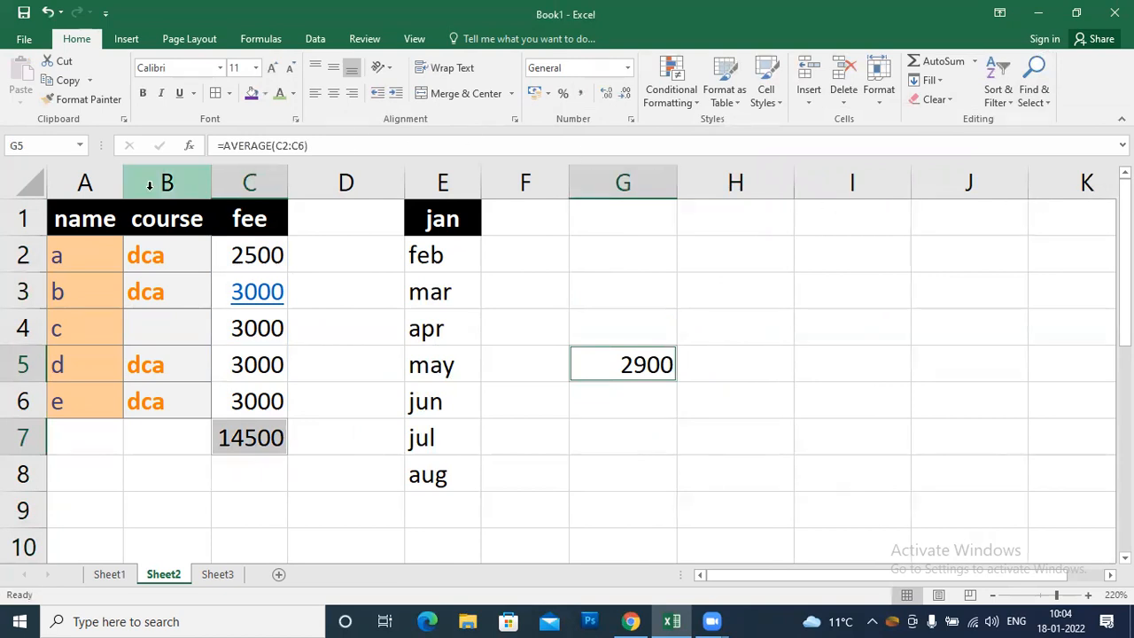
Step: Insert a comment reading jhgjgjgjygyjgu on the name header in cell A1
{"action": "left_click", "coordinate": [89, 218]}
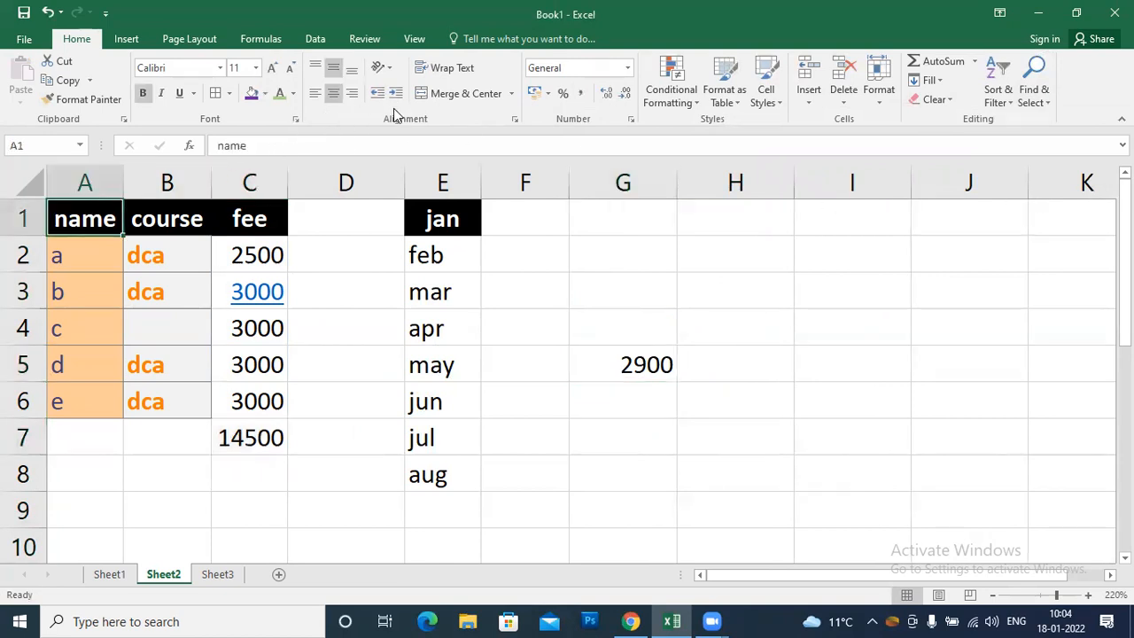
{"action": "right_click", "coordinate": [97, 216]}
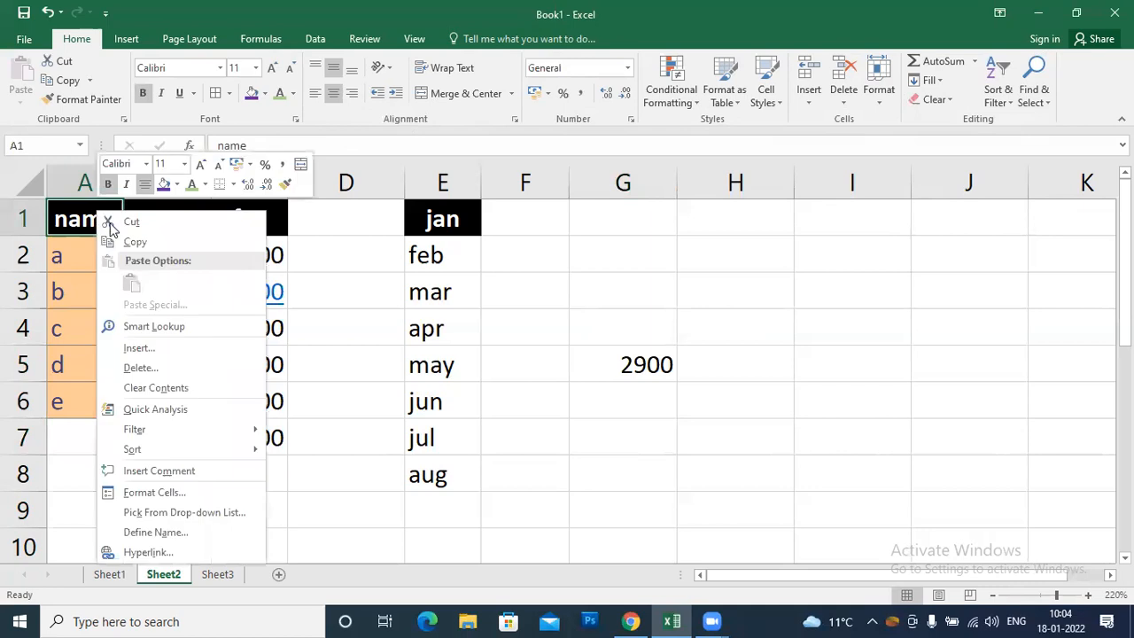
{"action": "left_click", "coordinate": [185, 470]}
{"action": "type", "text": "jhgjgjgjygyjgu"}
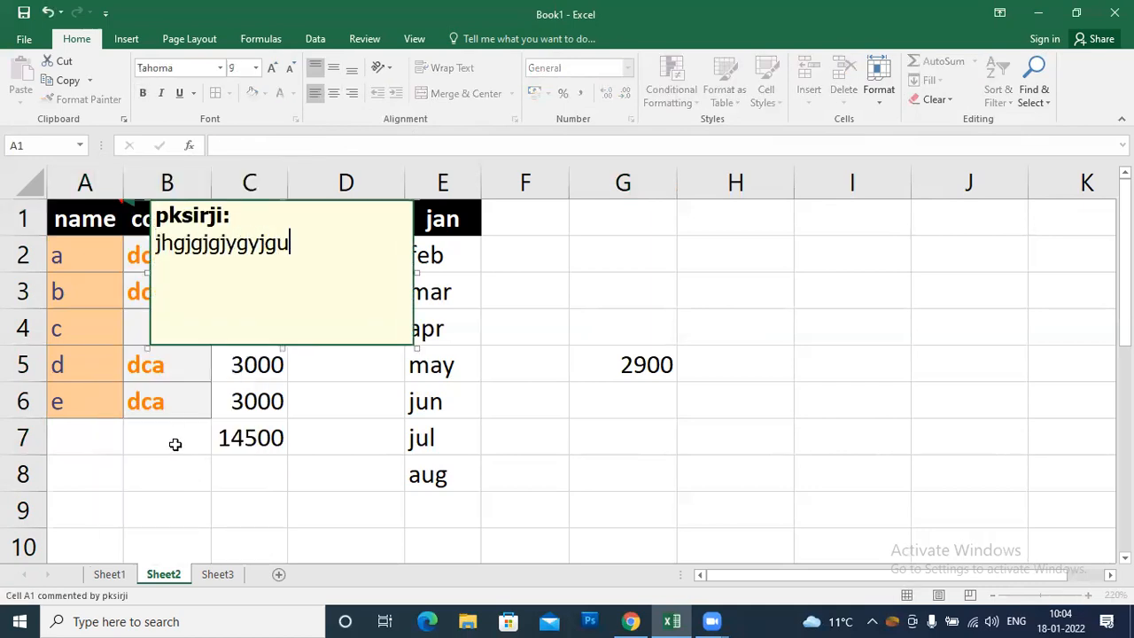
{"action": "left_click", "coordinate": [651, 235]}
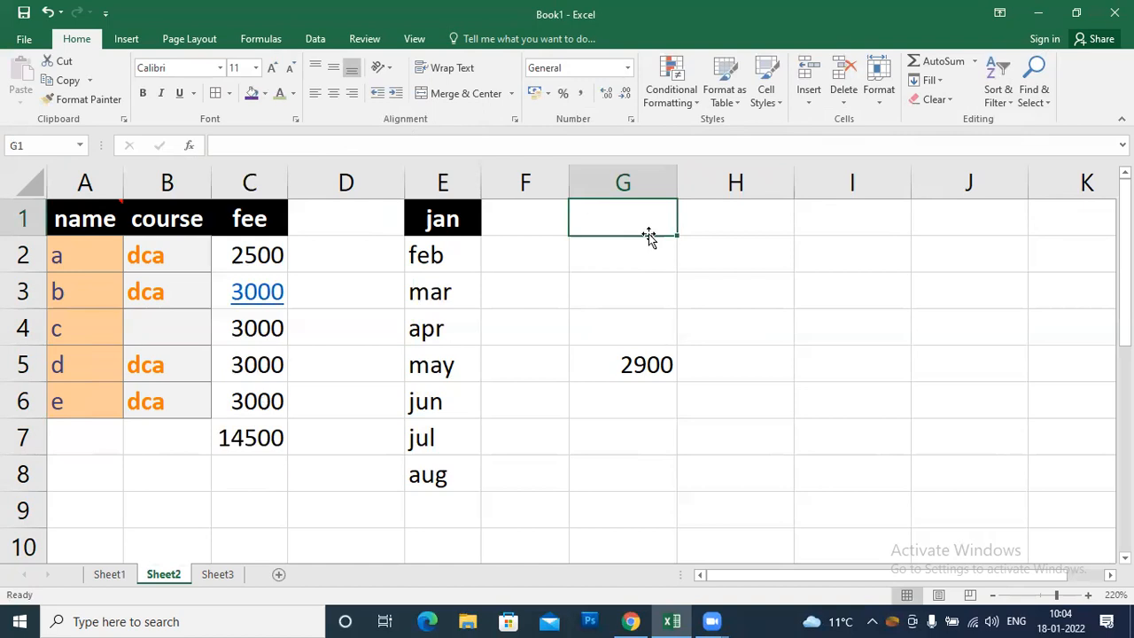
Step: Find and select every cell on the sheet that has a comment
{"action": "left_click", "coordinate": [730, 273]}
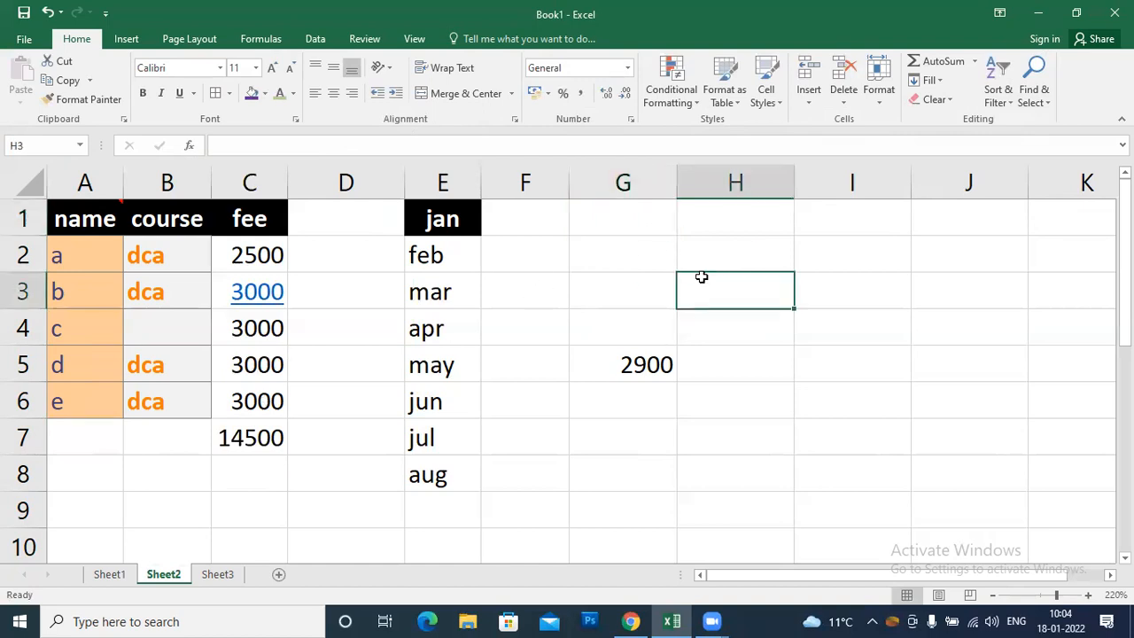
{"action": "left_click", "coordinate": [1035, 105]}
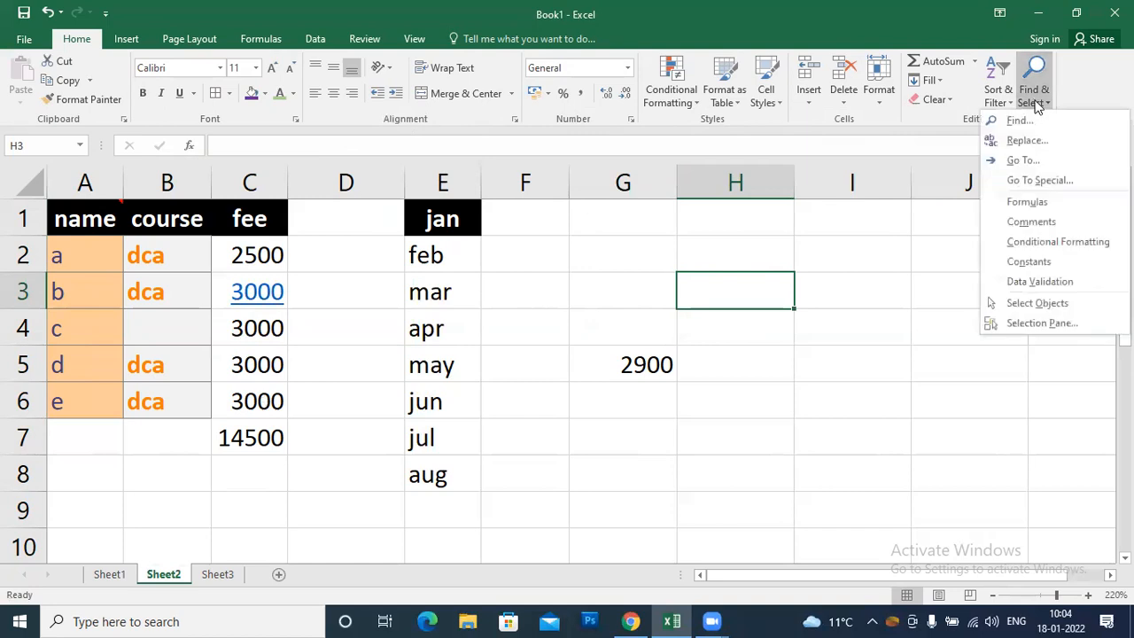
{"action": "left_click", "coordinate": [1050, 222]}
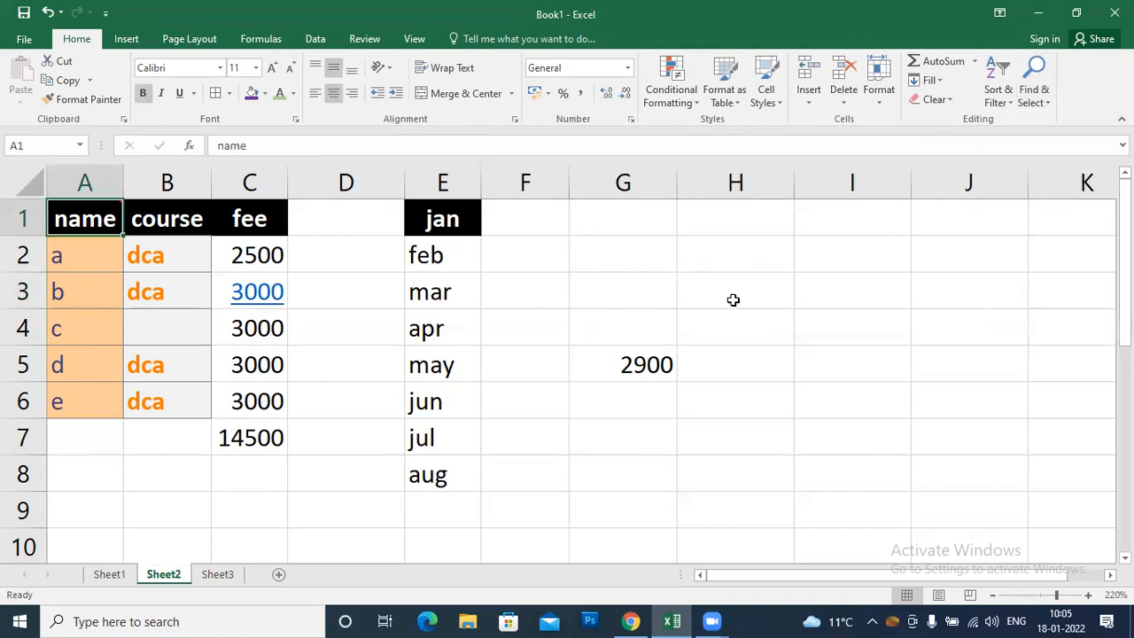
Step: Try to find and select the cells on the sheet that use conditional formatting
{"action": "left_click", "coordinate": [732, 298]}
{"action": "left_click", "coordinate": [1034, 103]}
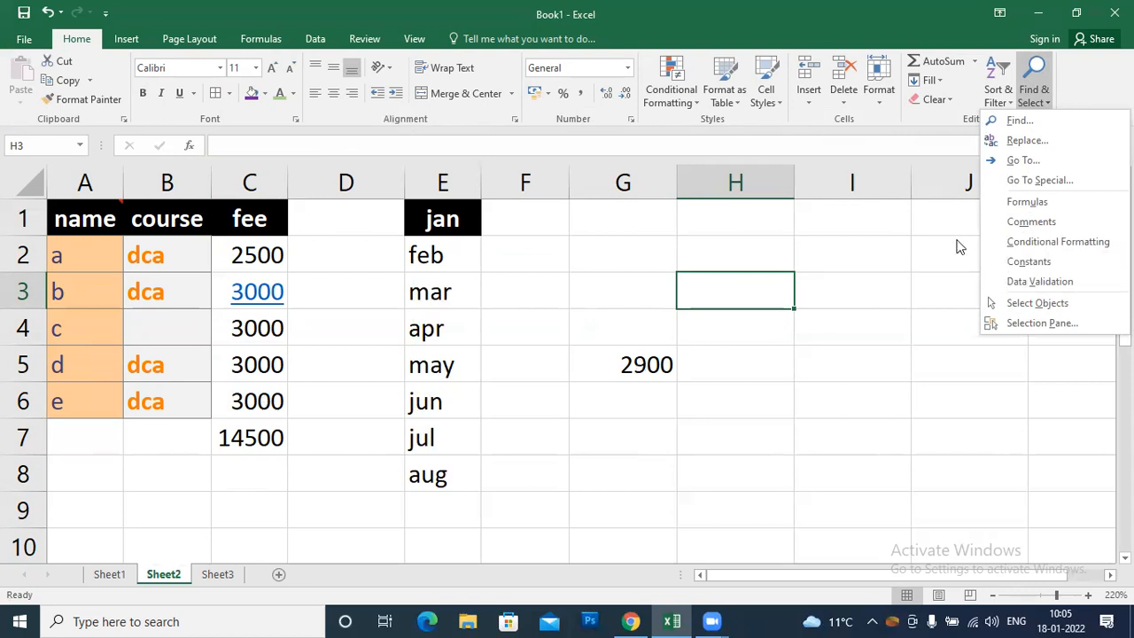
{"action": "left_click", "coordinate": [999, 242]}
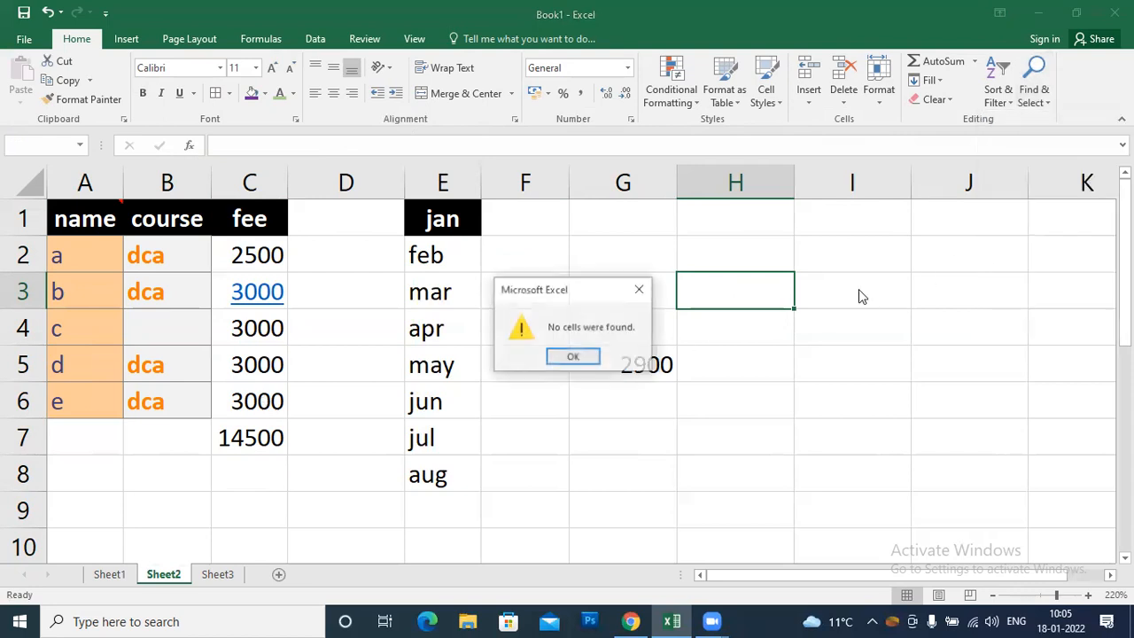
{"action": "left_click", "coordinate": [573, 358]}
Step: Find and select every cell on the sheet that holds a constant, and clear the selection
{"action": "left_click", "coordinate": [1042, 103]}
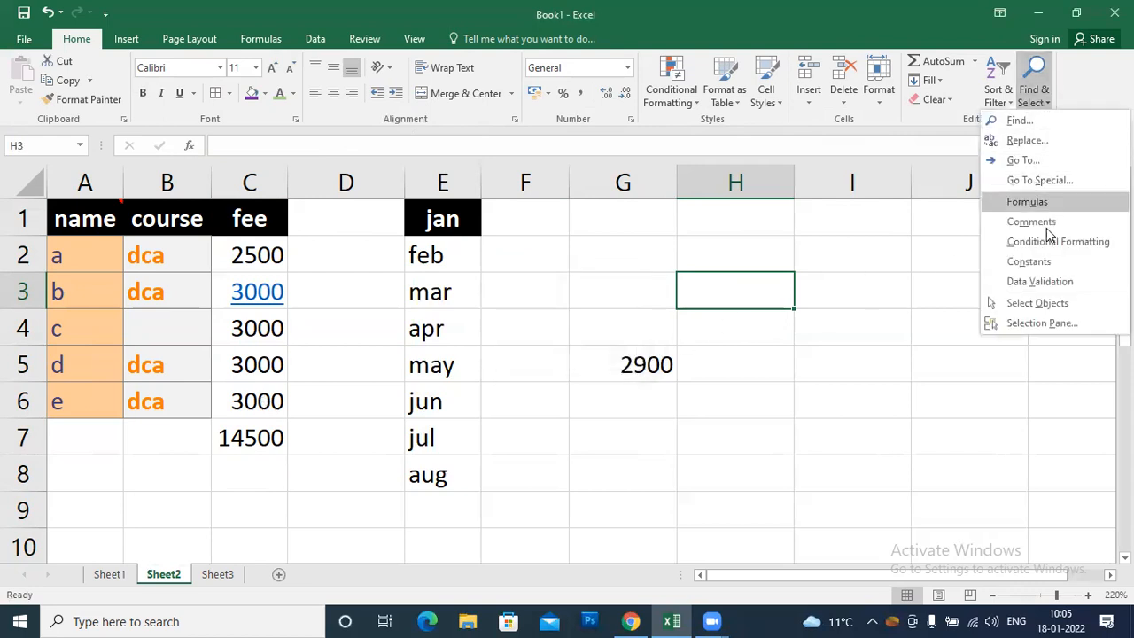
{"action": "left_click", "coordinate": [1035, 262]}
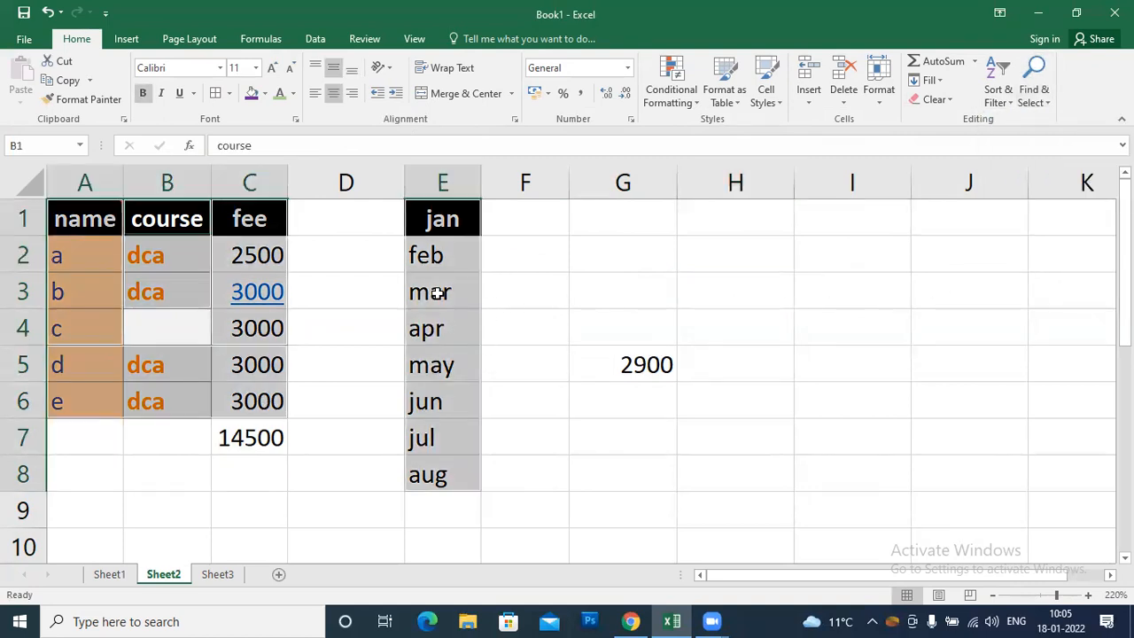
{"action": "left_click", "coordinate": [622, 303]}
{"action": "left_click", "coordinate": [1034, 102]}
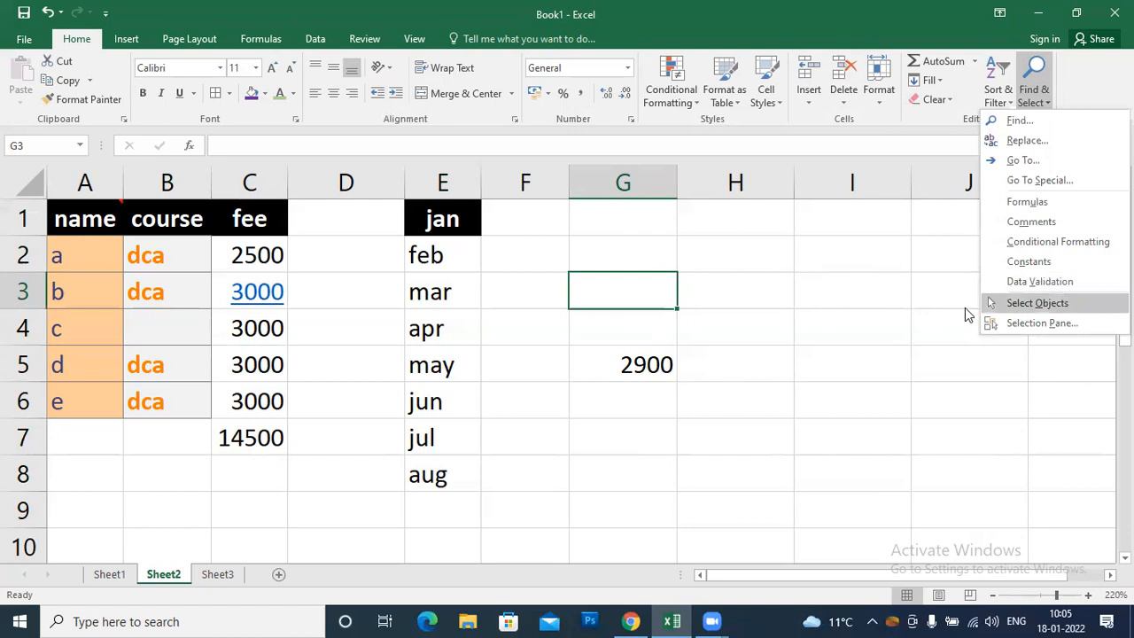
{"action": "left_click", "coordinate": [693, 313]}
{"action": "left_click", "coordinate": [693, 313]}
{"action": "left_click", "coordinate": [566, 296]}
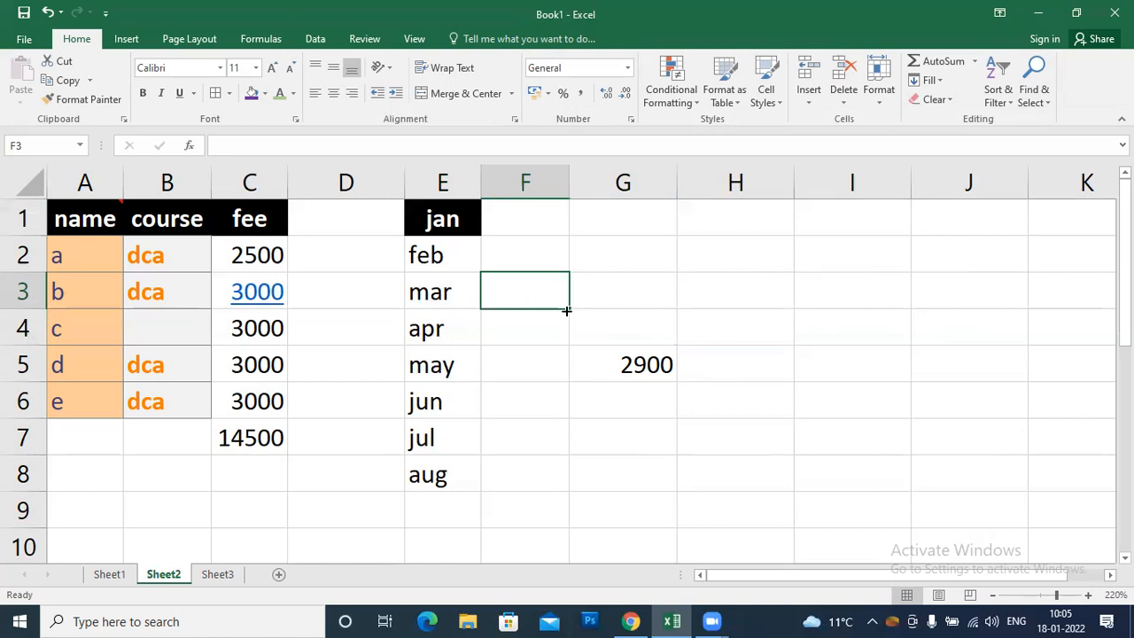
{"action": "left_click", "coordinate": [450, 329]}
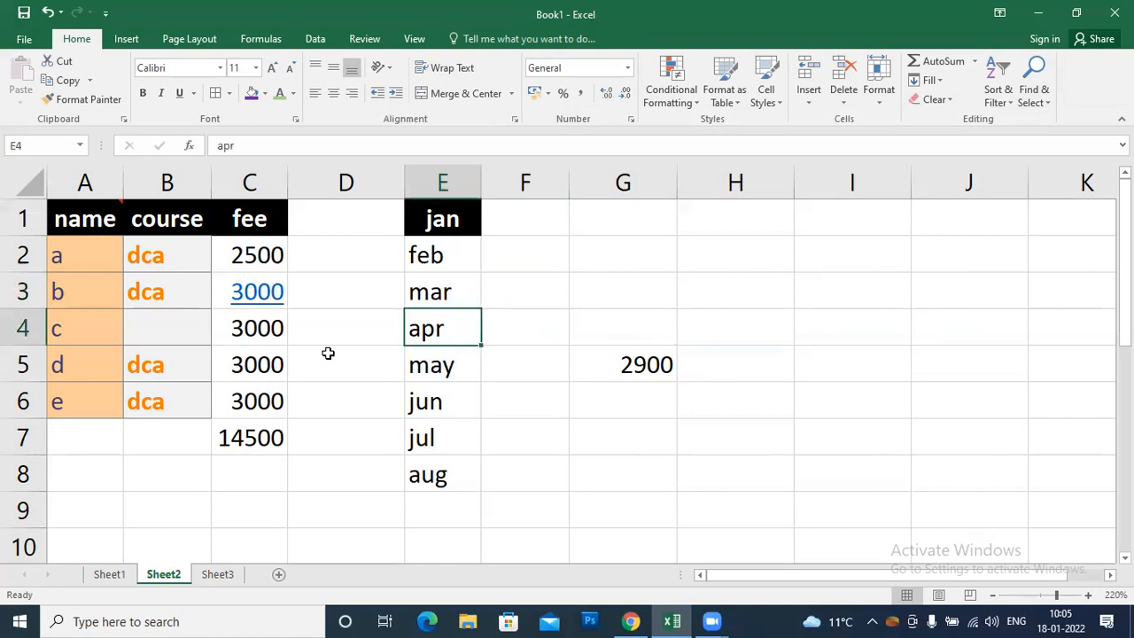
{"action": "key", "text": "Left"}
{"action": "key", "text": "Left"}
{"action": "left_click", "coordinate": [1033, 92]}
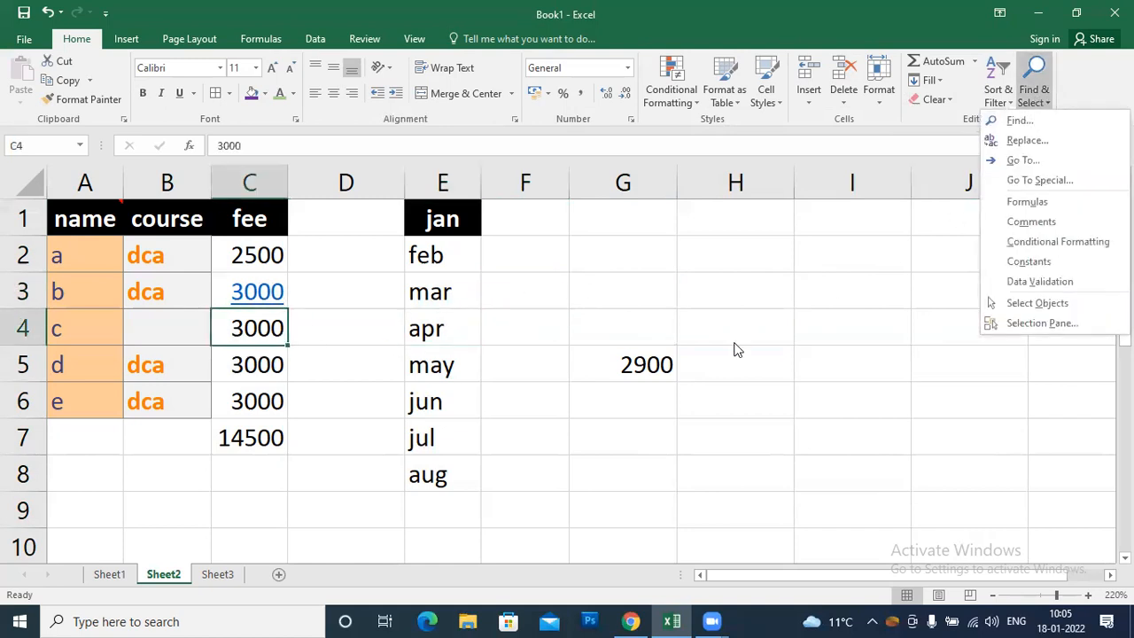
Step: Add a new blank worksheet after Sheet3 and enter 1 in cell A1 and 2 in cell A2
{"action": "key", "text": "Escape"}
{"action": "left_click", "coordinate": [217, 574]}
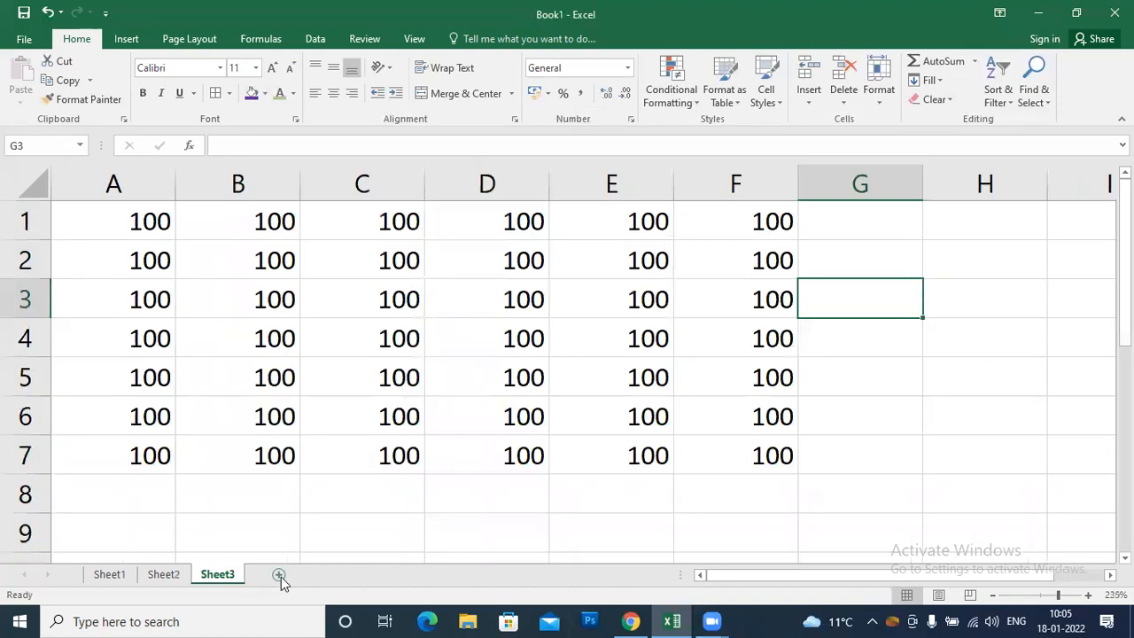
{"action": "left_click", "coordinate": [555, 294]}
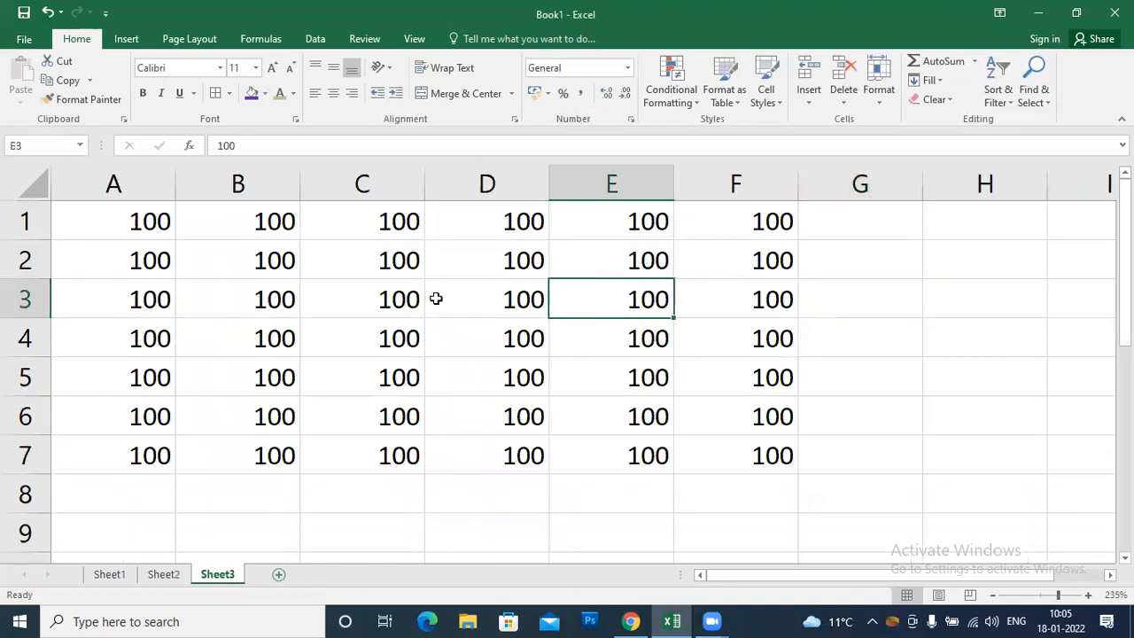
{"action": "left_click", "coordinate": [278, 574]}
{"action": "scroll", "coordinate": [427, 406], "scroll_direction": "up", "scroll_amount": 3}
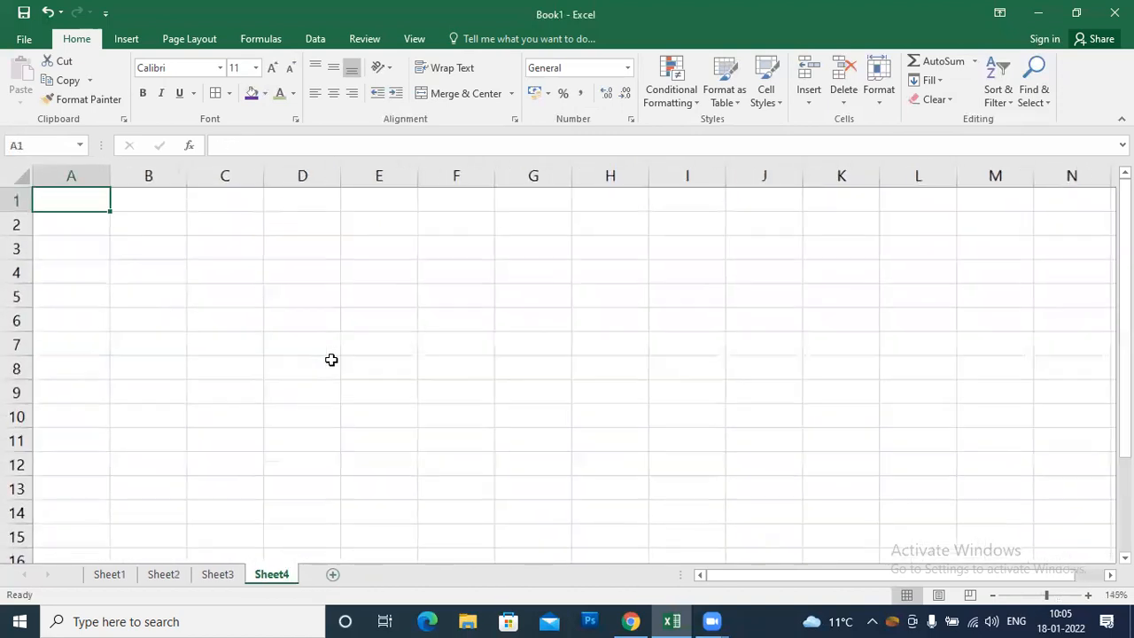
{"action": "type", "text": "1"}
{"action": "key", "text": "Return"}
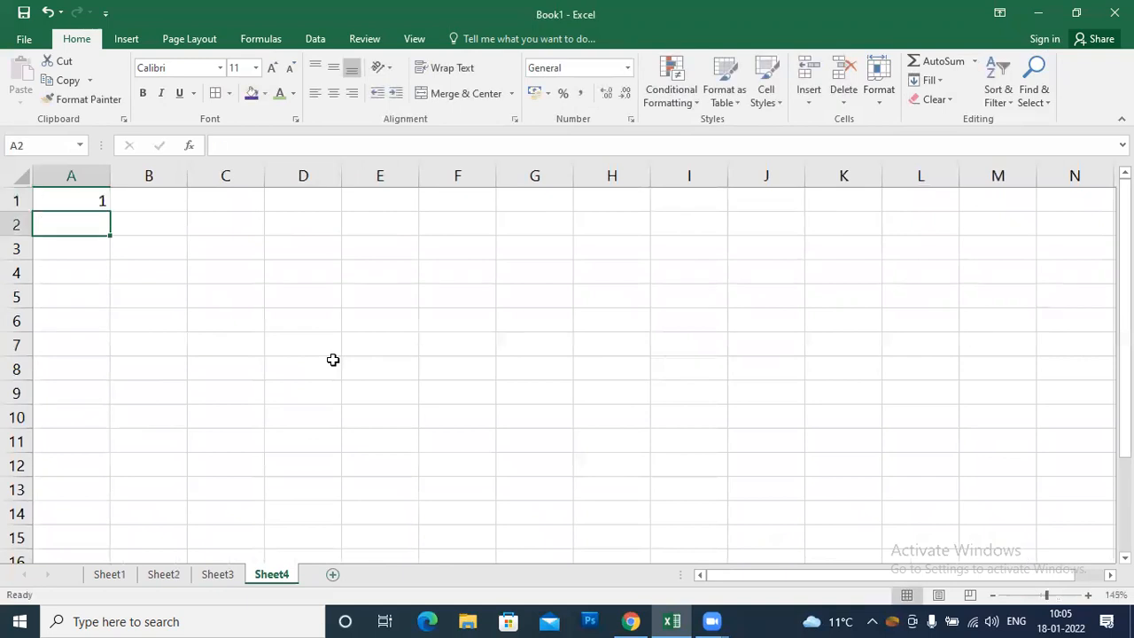
{"action": "type", "text": "2"}
{"action": "key", "text": "Return"}
Step: Enter 2 in cell B1, 4 in cell C1 and 4 in cell B2
{"action": "key", "text": "Right"}
{"action": "key", "text": "Up"}
{"action": "key", "text": "Up"}
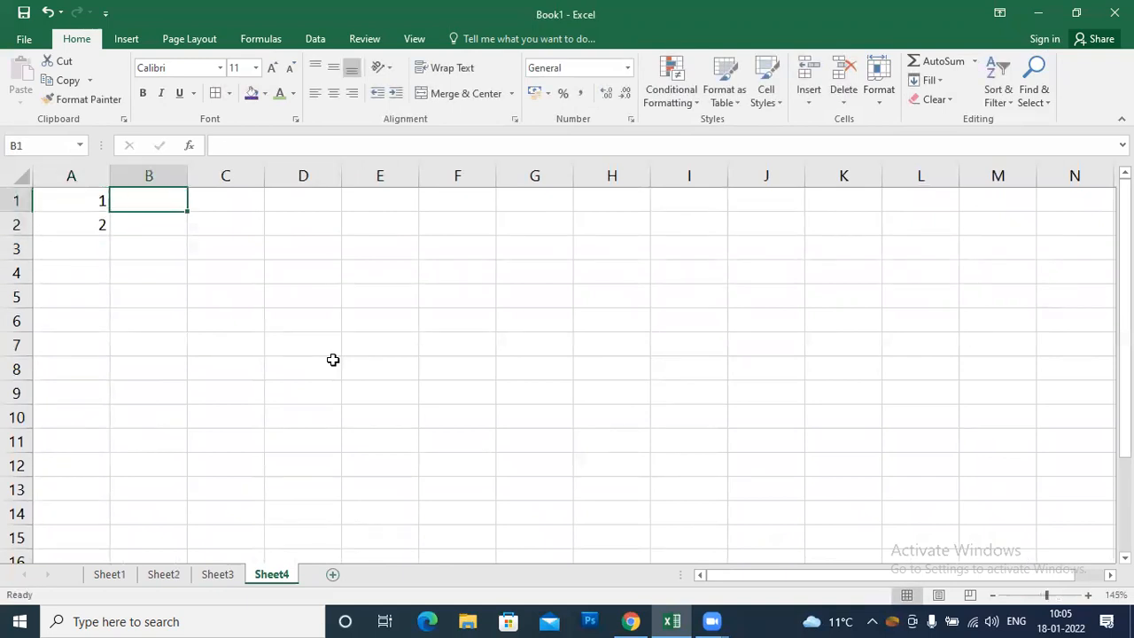
{"action": "type", "text": "2"}
{"action": "key", "text": "Right"}
{"action": "type", "text": "4"}
{"action": "key", "text": "Right"}
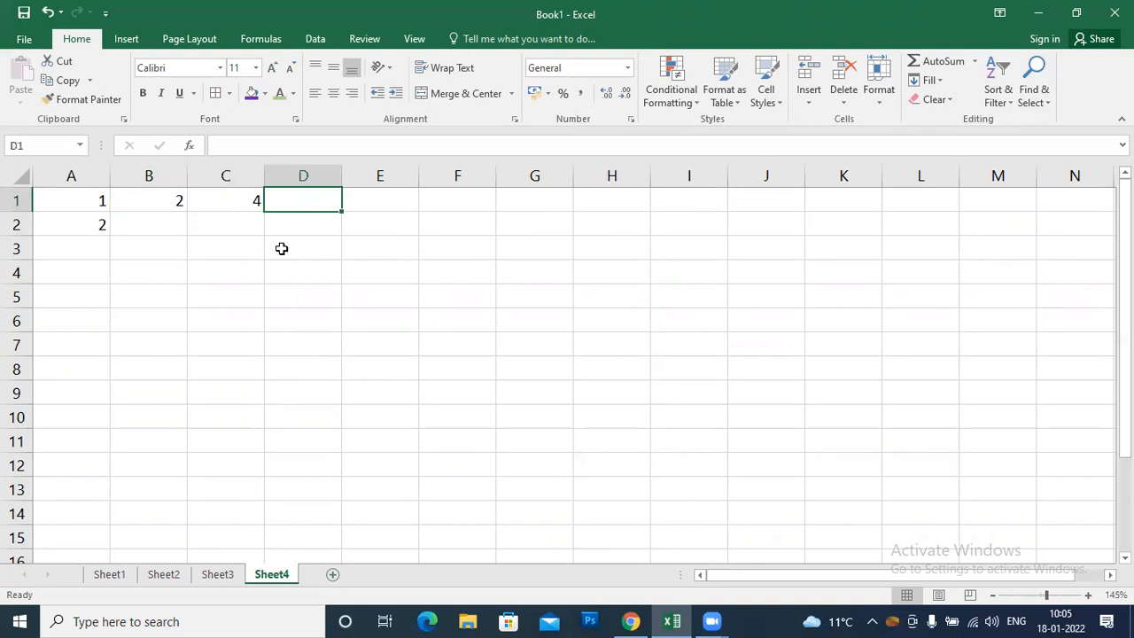
{"action": "left_click", "coordinate": [172, 229]}
{"action": "type", "text": "4"}
{"action": "key", "text": "Return"}
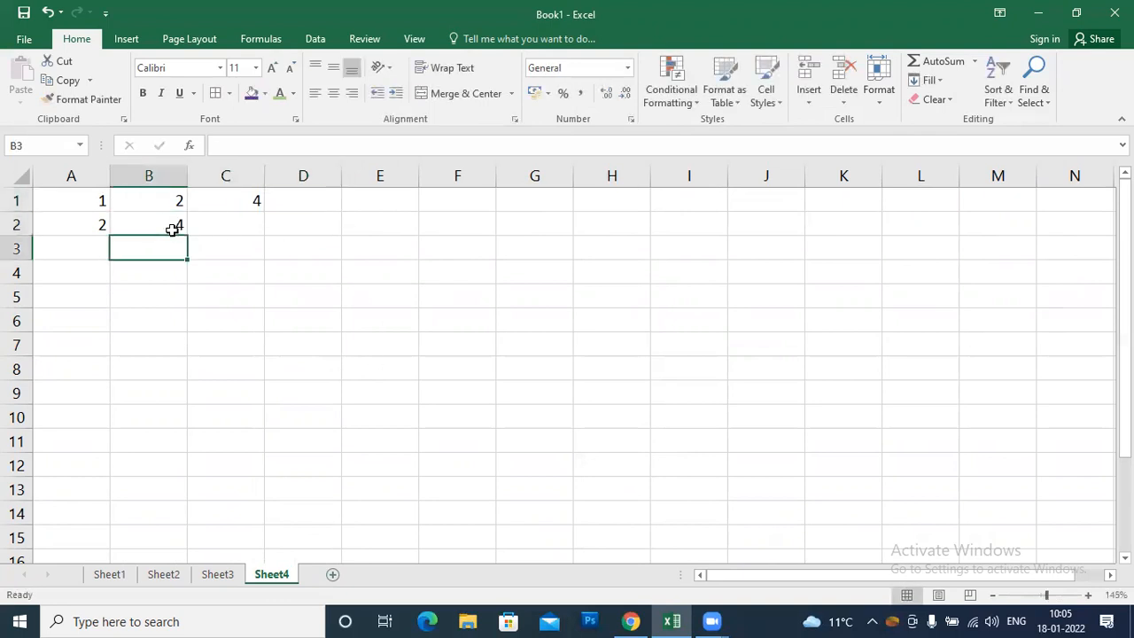
Step: Extend the number pattern in A1:B2 through cell J10 to build a 10 by 10 multiplication table
{"action": "left_click", "coordinate": [101, 204]}
{"action": "left_click_drag", "start_coordinate": [101, 205], "coordinate": [789, 439]}
{"action": "left_click", "coordinate": [247, 249]}
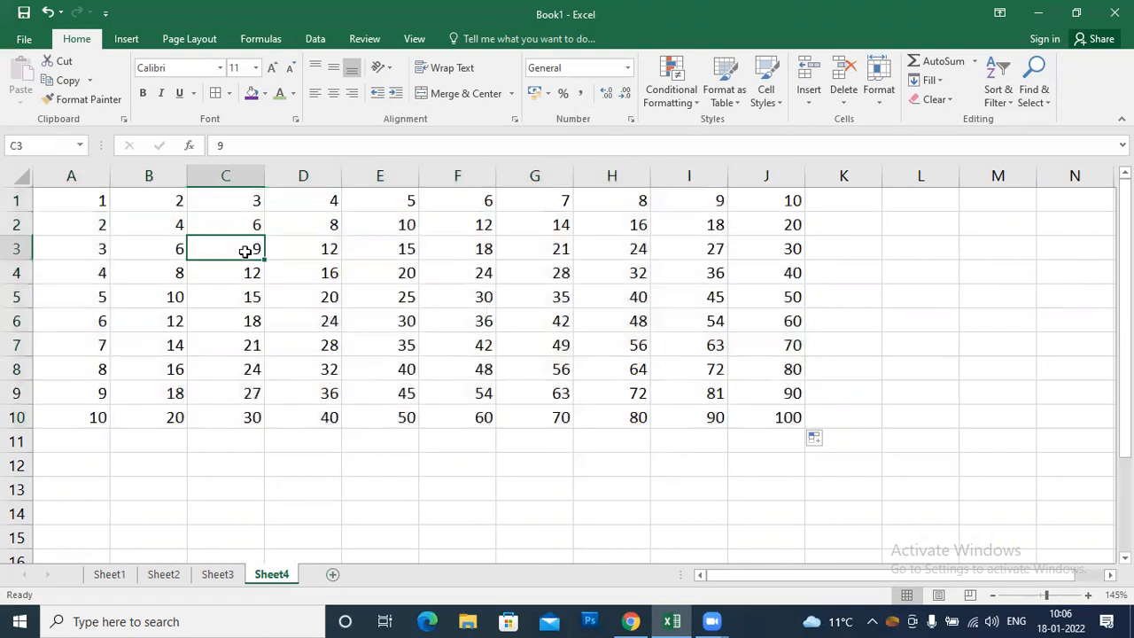
Step: Delete the contents of the scattered table cells C3, C6, G4, E6, A3, G1, I7, B8, A9, I3 and D4
{"action": "key", "text": "Delete"}
{"action": "left_click", "coordinate": [254, 317]}
{"action": "key", "text": "Delete"}
{"action": "left_click", "coordinate": [524, 264]}
{"action": "key", "text": "Delete"}
{"action": "left_click", "coordinate": [512, 342]}
{"action": "left_click", "coordinate": [382, 319]}
{"action": "key", "text": "Delete"}
{"action": "left_click", "coordinate": [92, 242]}
{"action": "key", "text": "Delete"}
{"action": "left_click", "coordinate": [568, 205]}
{"action": "key", "text": "Delete"}
{"action": "left_click", "coordinate": [653, 351]}
{"action": "key", "text": "Delete"}
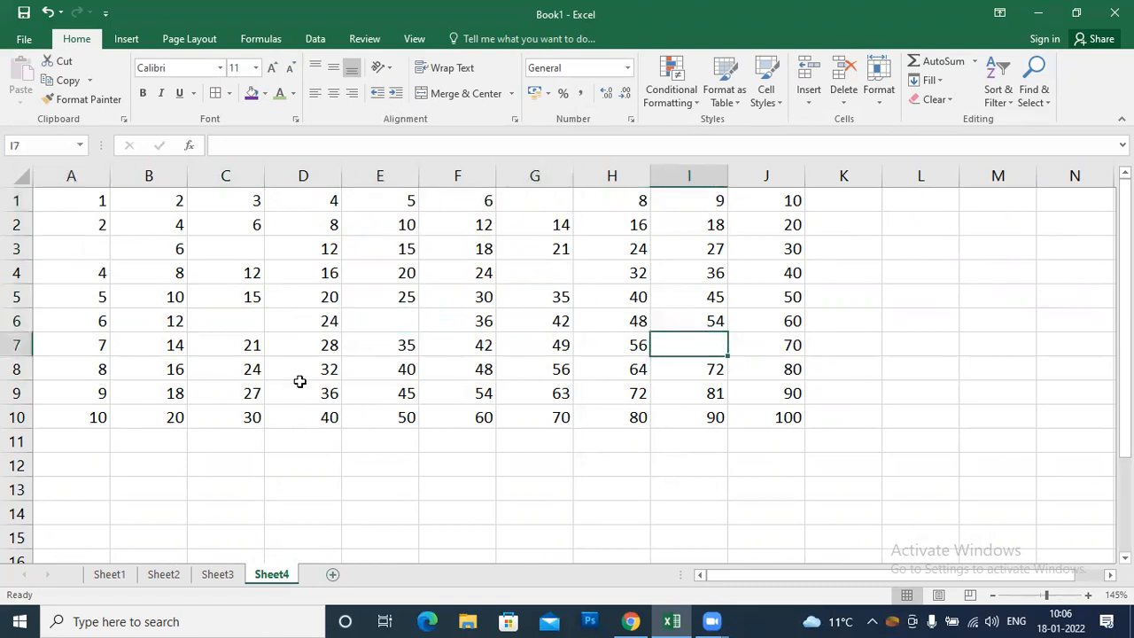
{"action": "left_click", "coordinate": [147, 372]}
{"action": "key", "text": "Delete"}
{"action": "left_click", "coordinate": [98, 392]}
{"action": "key", "text": "Delete"}
{"action": "left_click", "coordinate": [689, 248]}
{"action": "key", "text": "Delete"}
{"action": "left_click", "coordinate": [306, 278]}
{"action": "key", "text": "Delete"}
{"action": "left_click", "coordinate": [491, 351]}
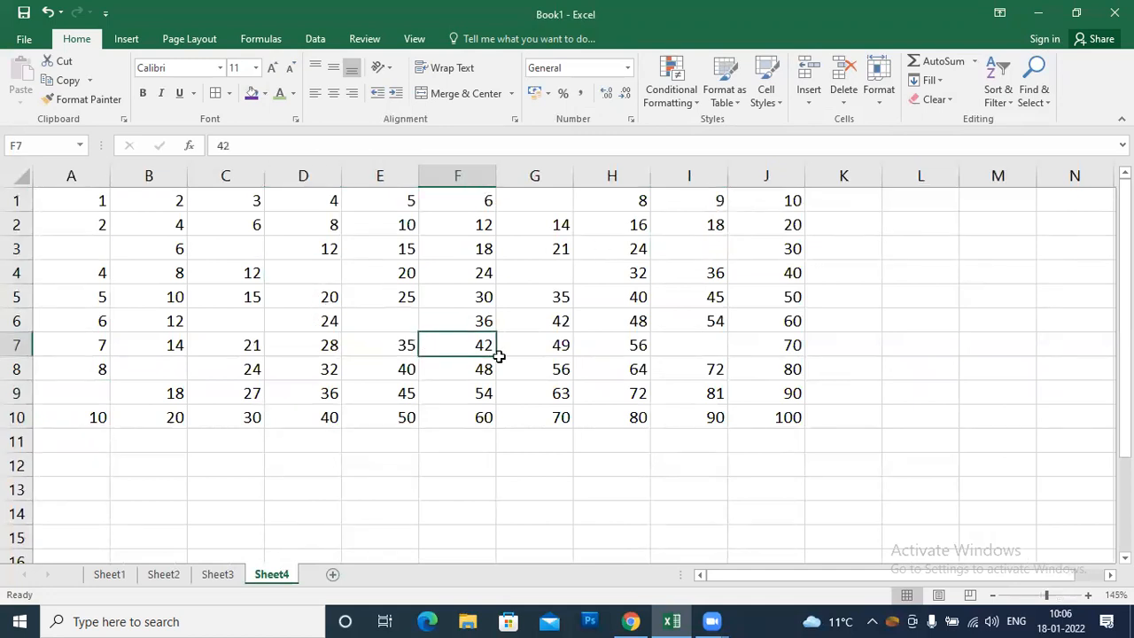
Step: Use the Go To command to jump to cell A1
{"action": "left_click", "coordinate": [92, 245]}
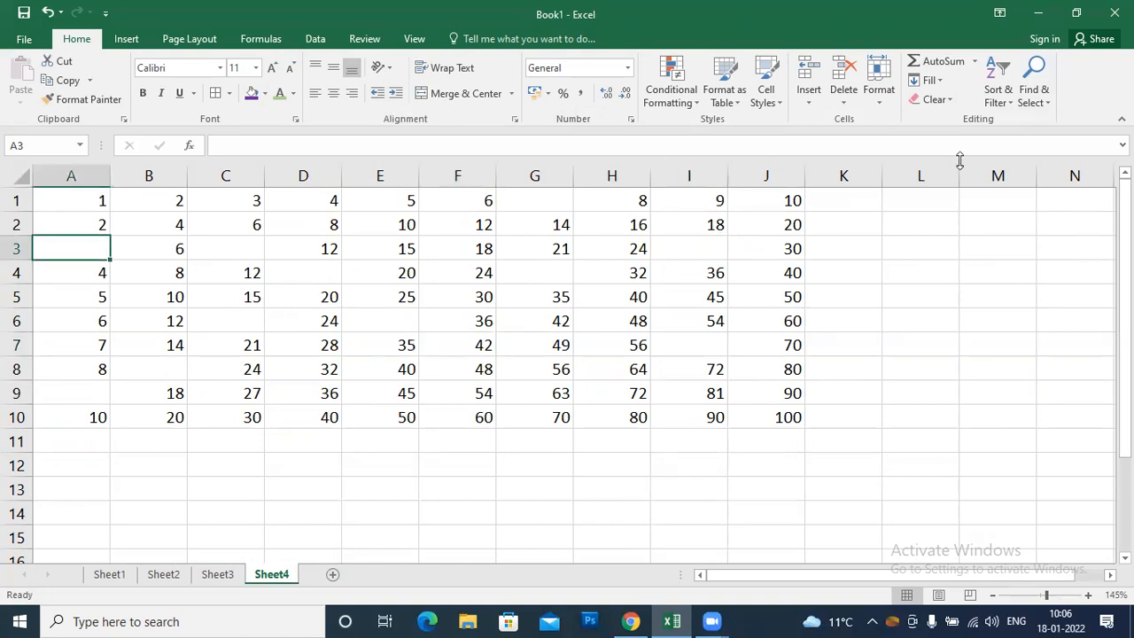
{"action": "left_click", "coordinate": [1039, 101]}
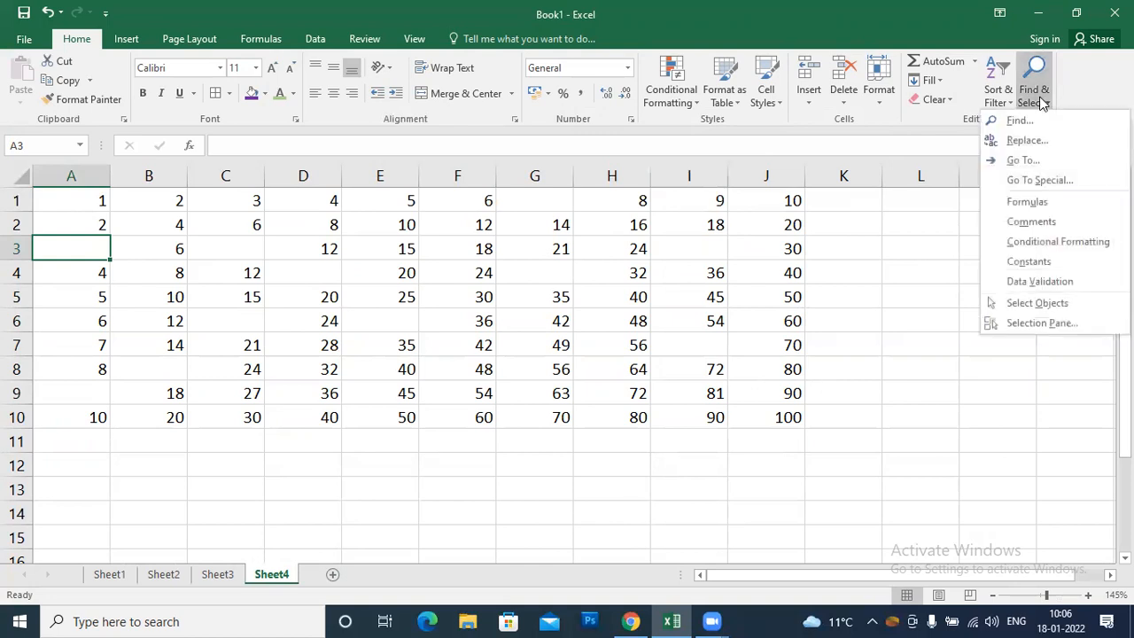
{"action": "left_click", "coordinate": [1050, 159]}
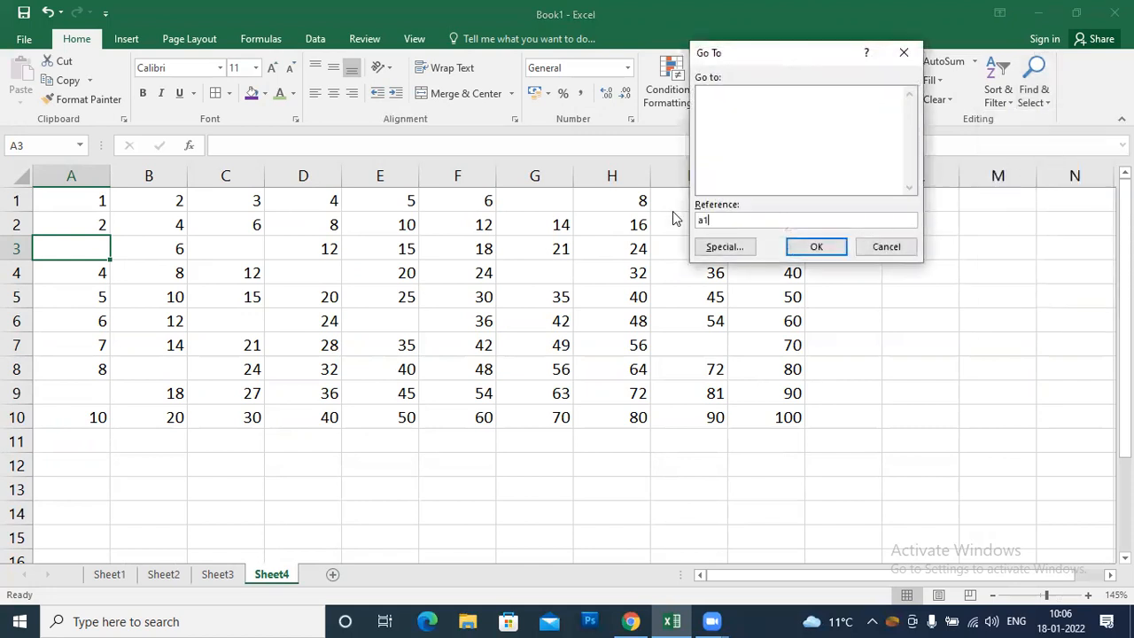
{"action": "left_click", "coordinate": [815, 250]}
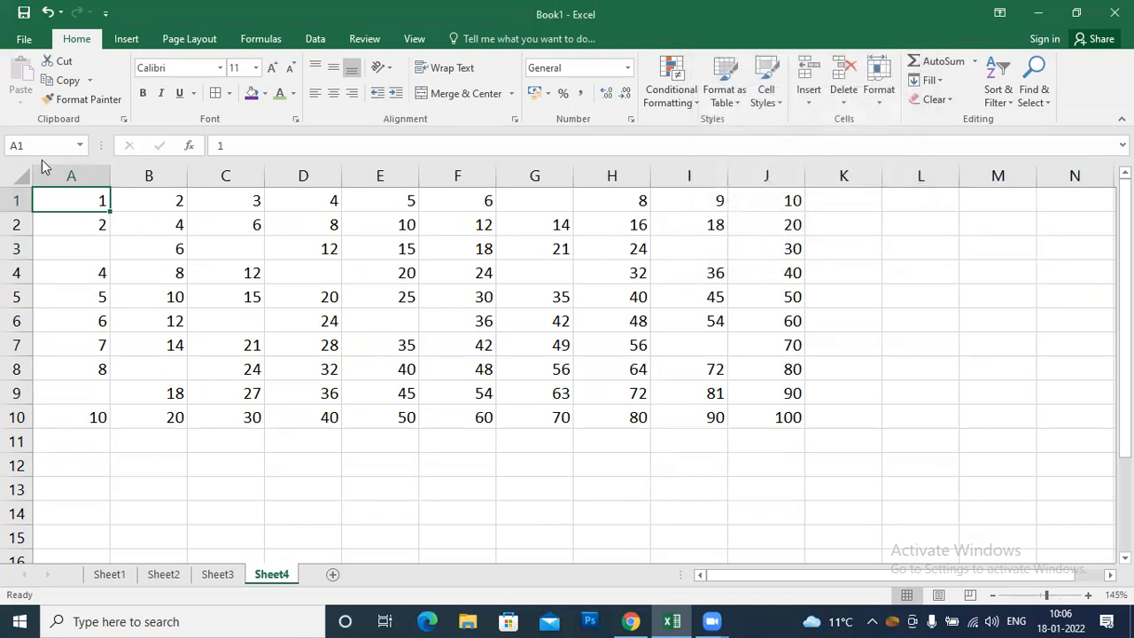
Step: Jump directly to cell B6 by entering its cell reference
{"action": "left_click", "coordinate": [9, 147]}
{"action": "type", "text": "To"}
{"action": "key", "text": "Return"}
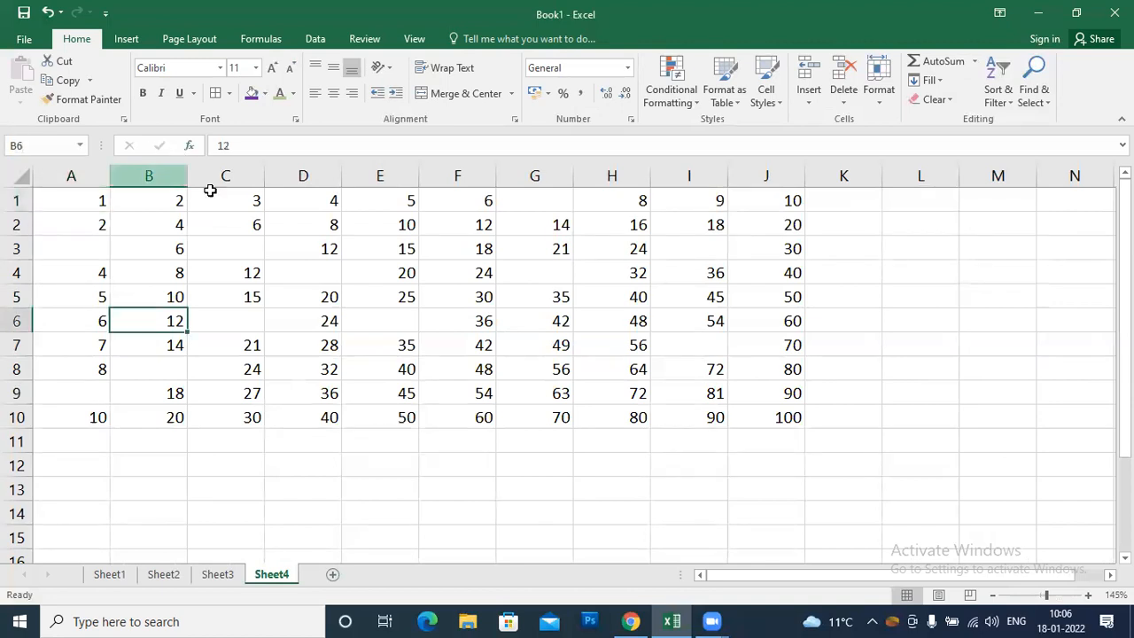
Step: Use the Go To command to jump to cell D7
{"action": "left_click", "coordinate": [1032, 84]}
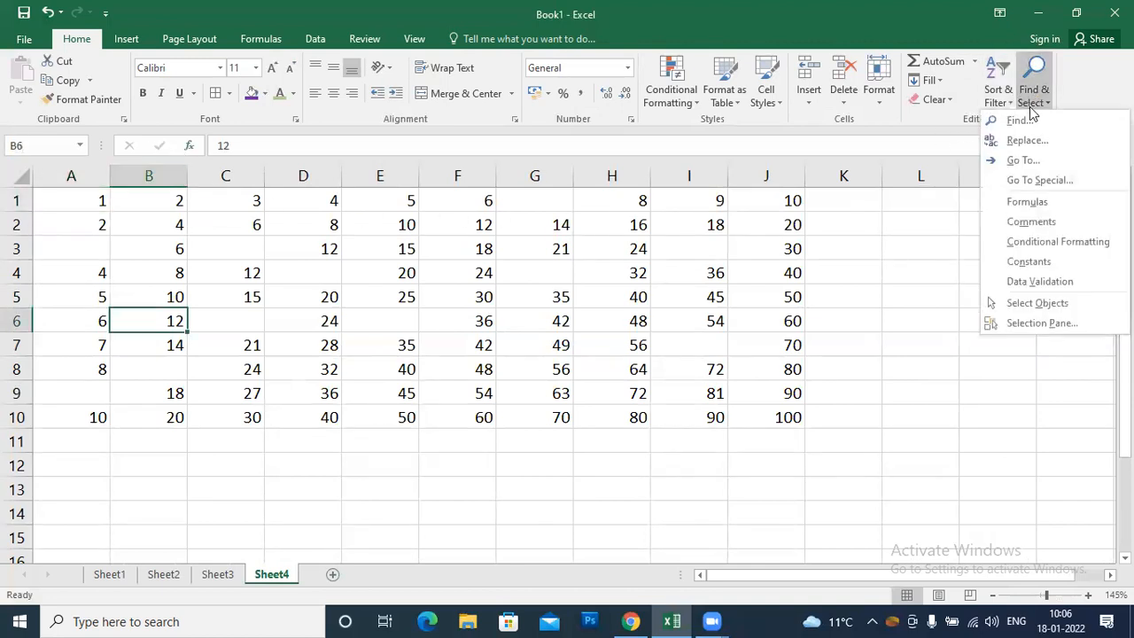
{"action": "left_click", "coordinate": [1020, 160]}
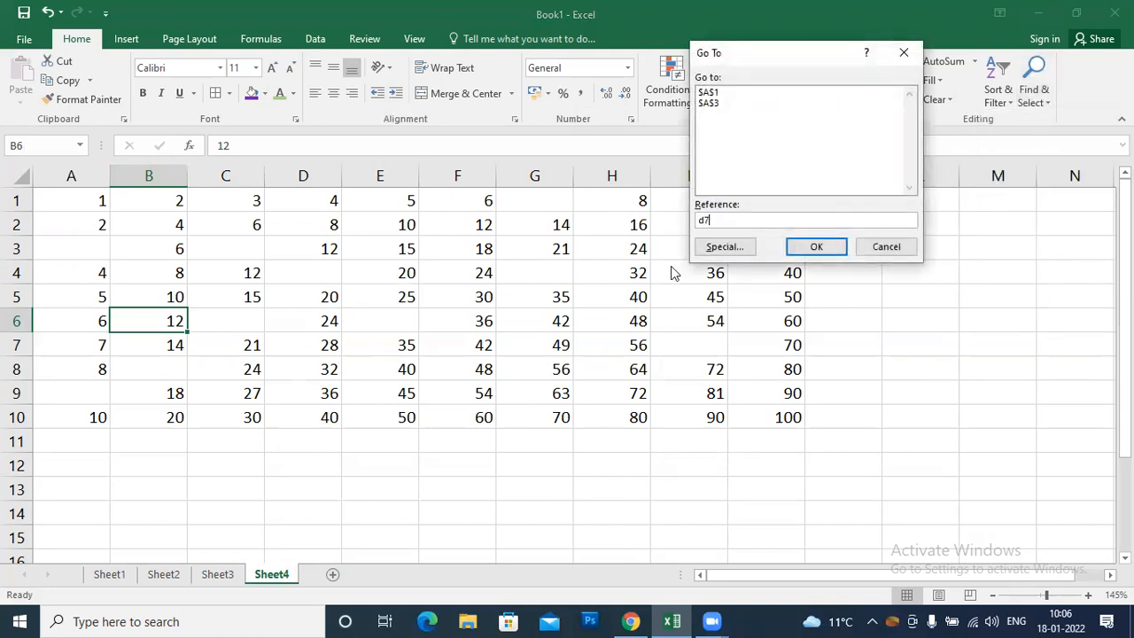
{"action": "left_click", "coordinate": [820, 248]}
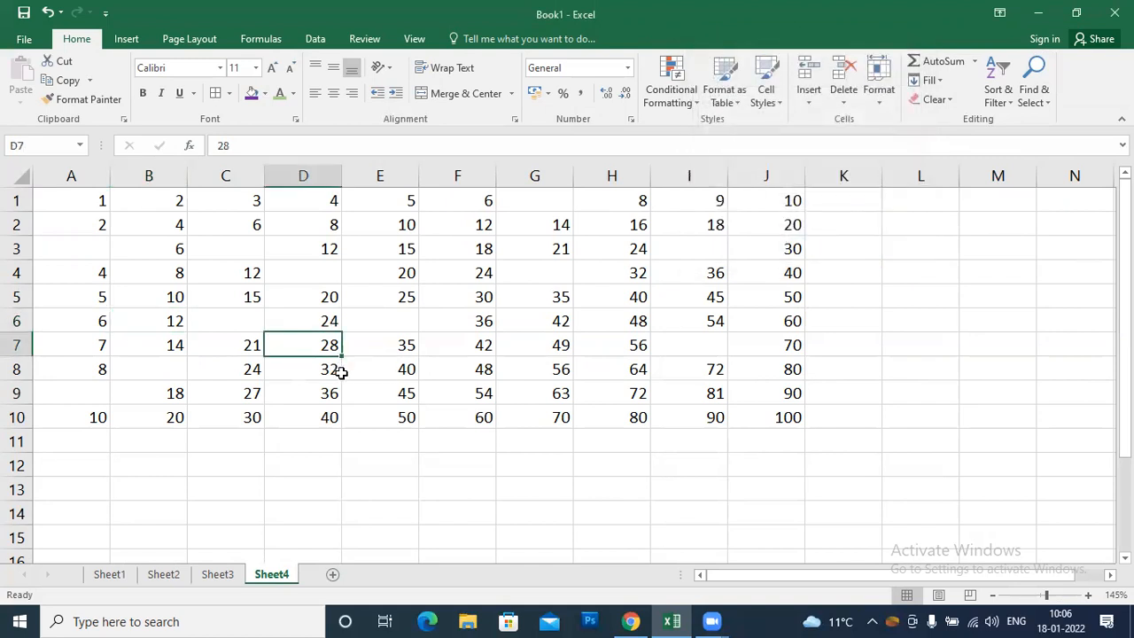
{"action": "left_click", "coordinate": [701, 367]}
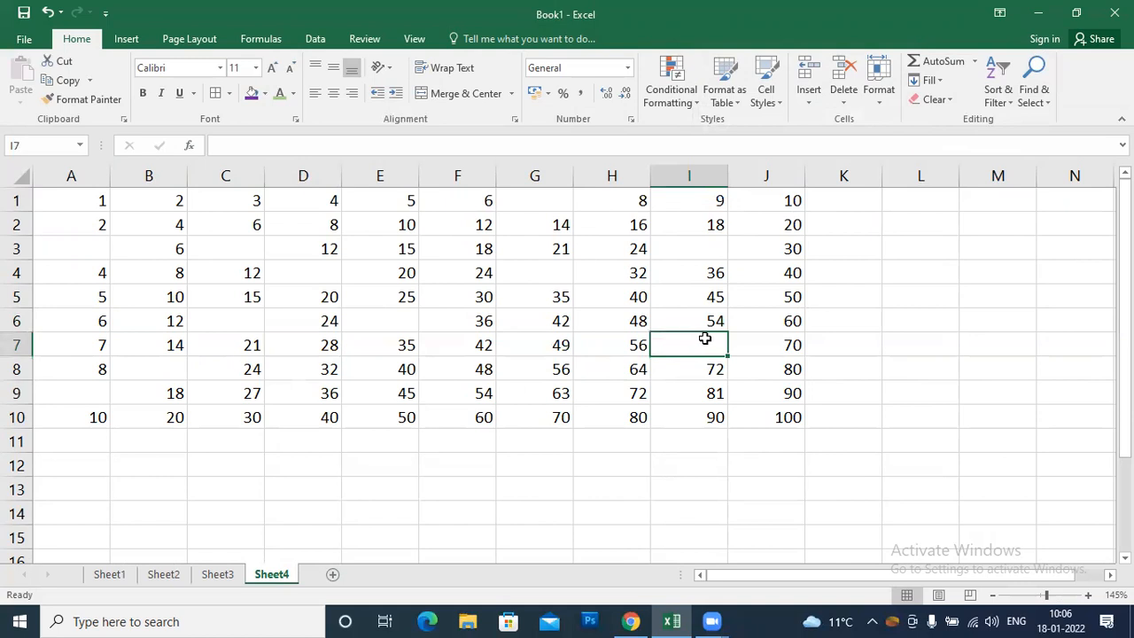
{"action": "left_click", "coordinate": [456, 270]}
Step: Select all blank cells in the multiplication table using Go To Special with the Blanks option
{"action": "left_click", "coordinate": [362, 227]}
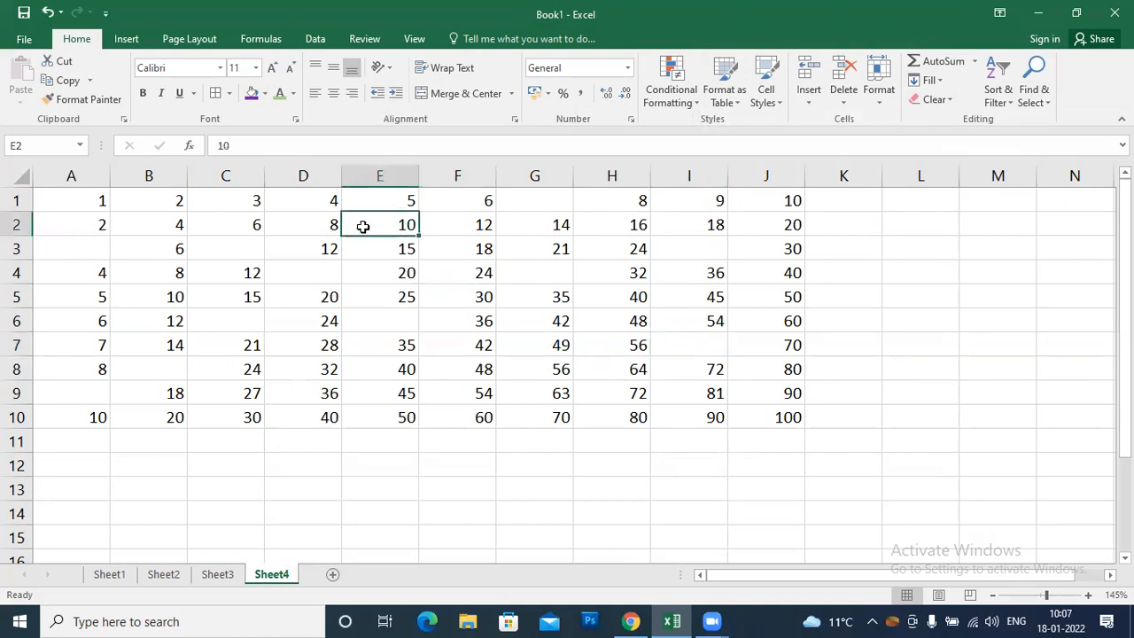
{"action": "left_click", "coordinate": [1031, 103]}
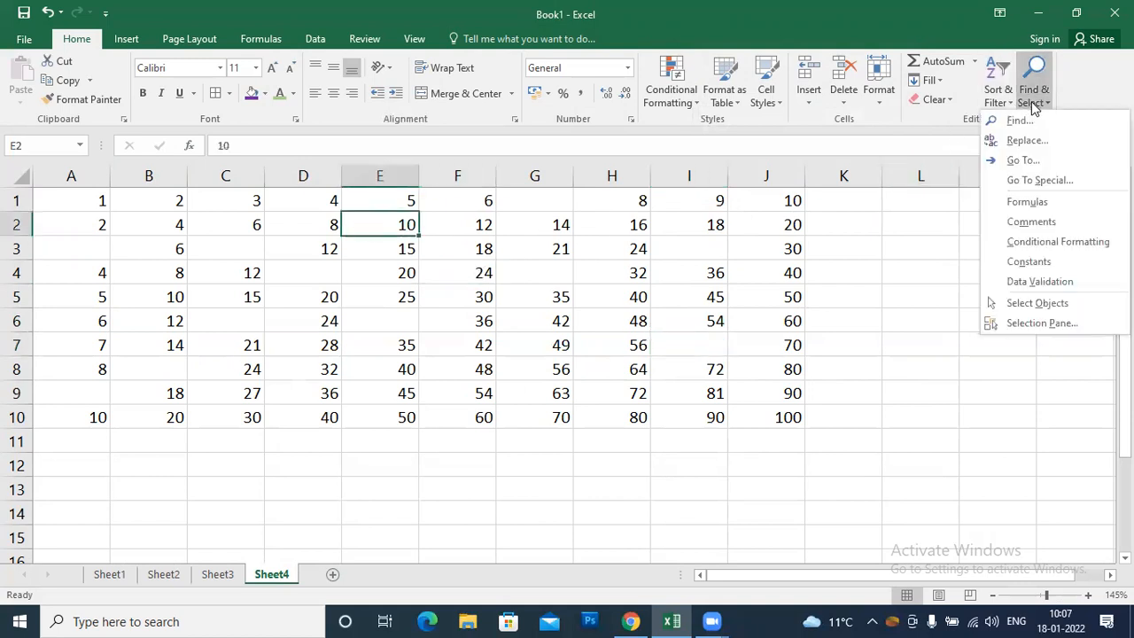
{"action": "left_click", "coordinate": [1030, 180]}
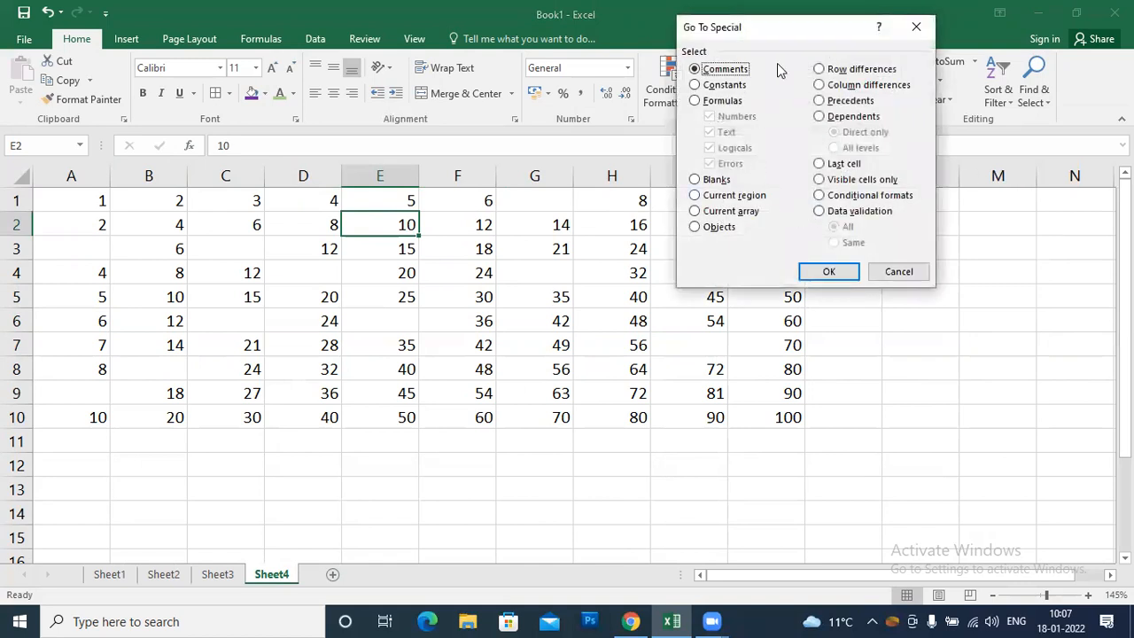
{"action": "left_click_drag", "start_coordinate": [798, 25], "coordinate": [750, 155]}
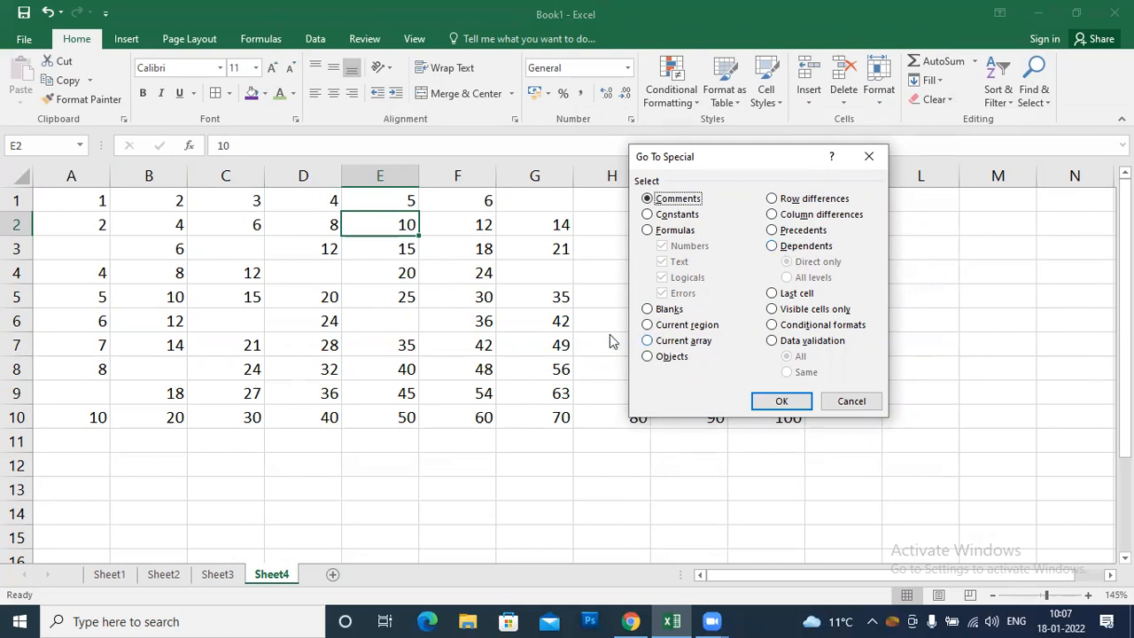
{"action": "left_click", "coordinate": [656, 311]}
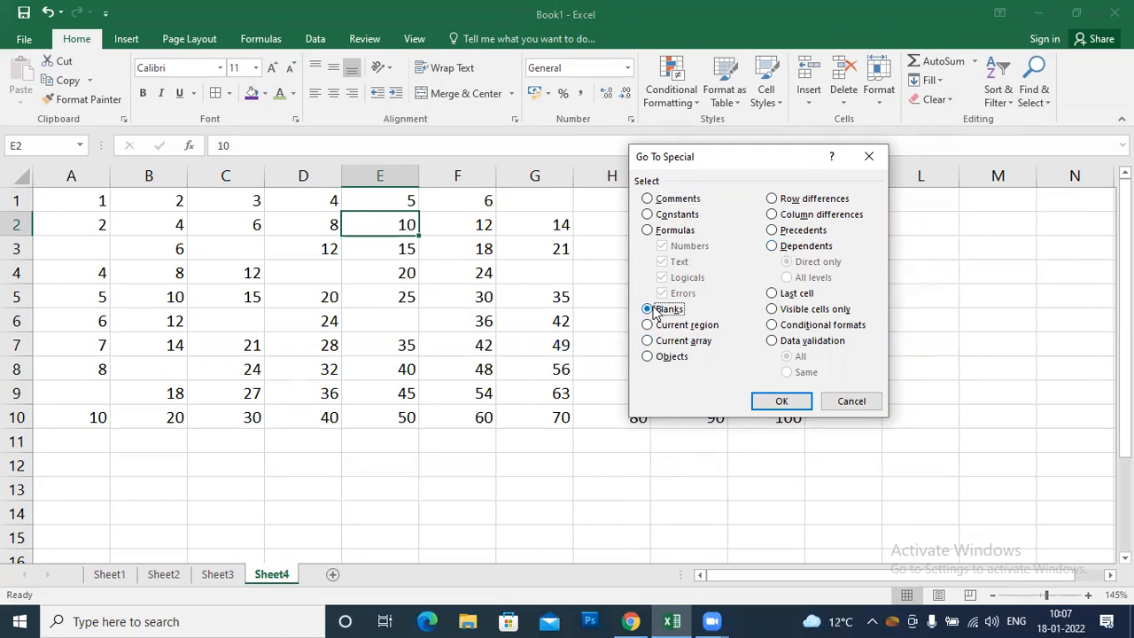
{"action": "left_click", "coordinate": [781, 402]}
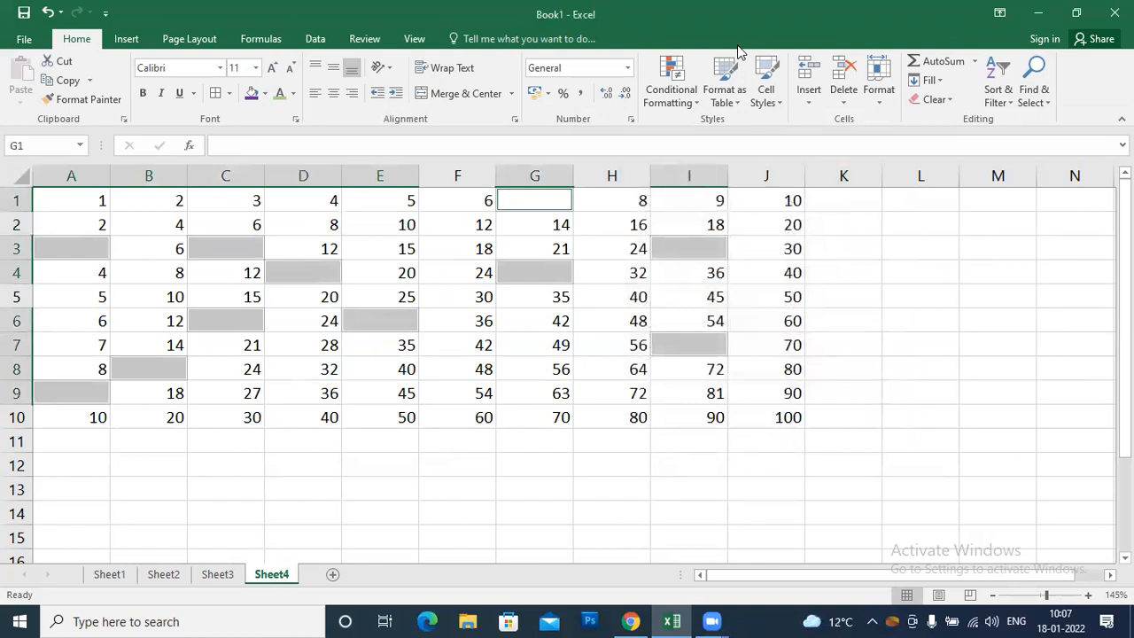
{"action": "left_click", "coordinate": [870, 84]}
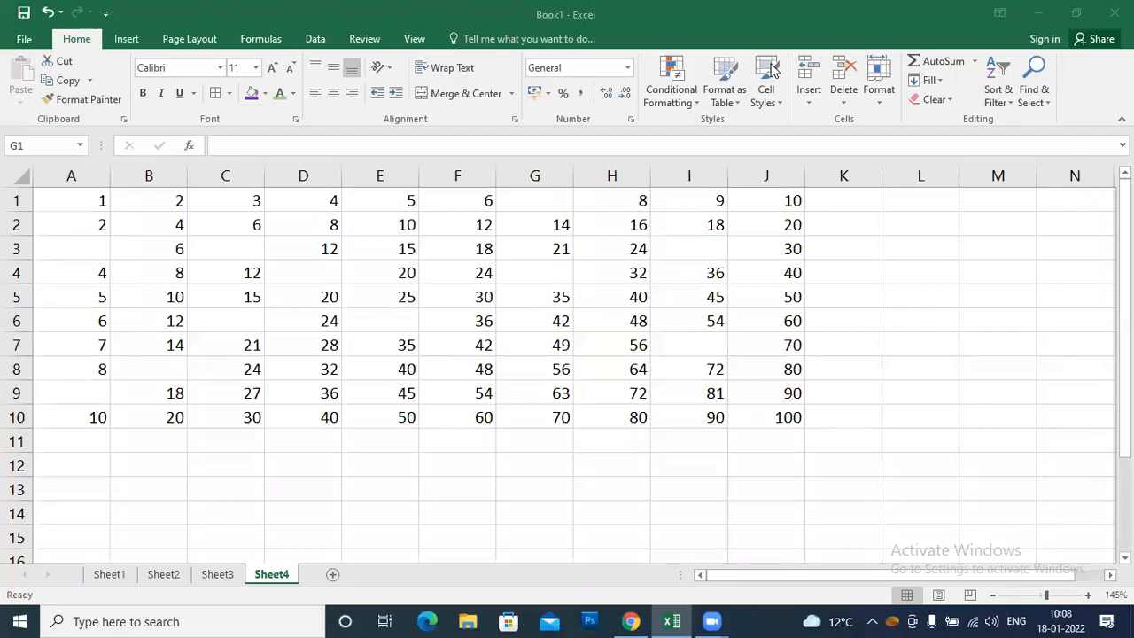
Step: Select the table's blank cells again through Go To Special and fill them all at once with the text "no found"
{"action": "left_click", "coordinate": [71, 244]}
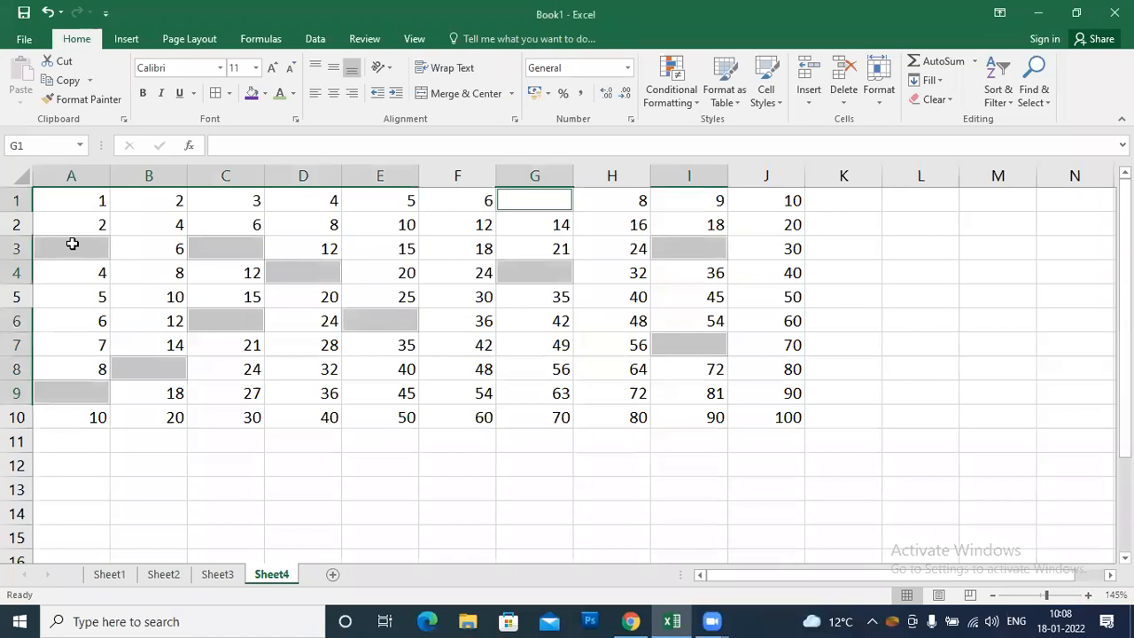
{"action": "left_click", "coordinate": [1034, 88]}
{"action": "left_click", "coordinate": [1044, 180]}
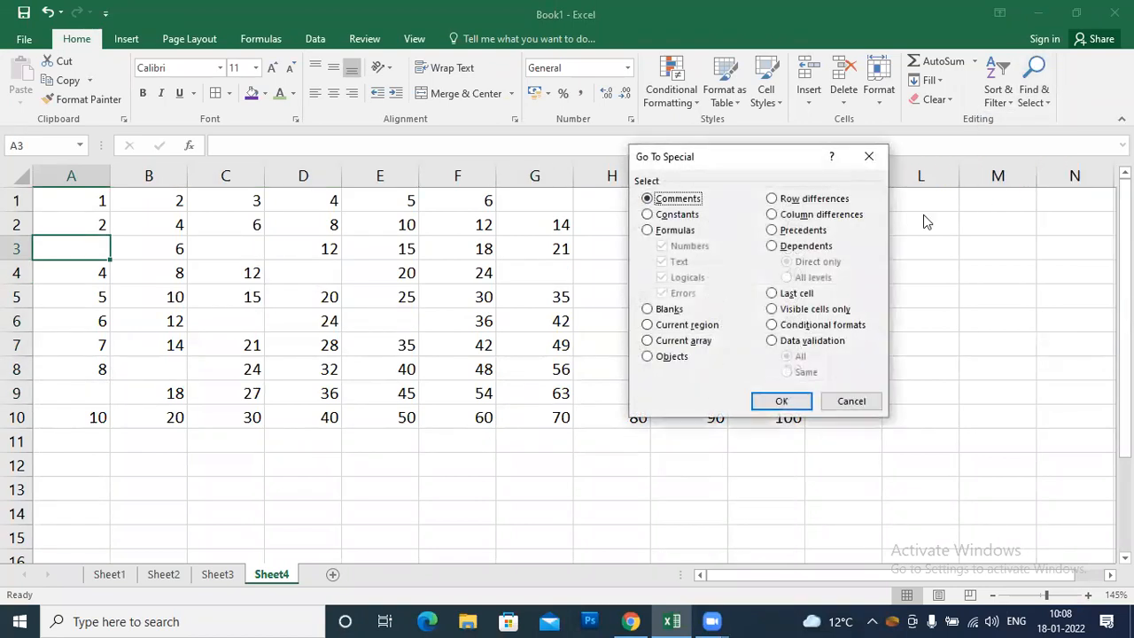
{"action": "left_click", "coordinate": [657, 310]}
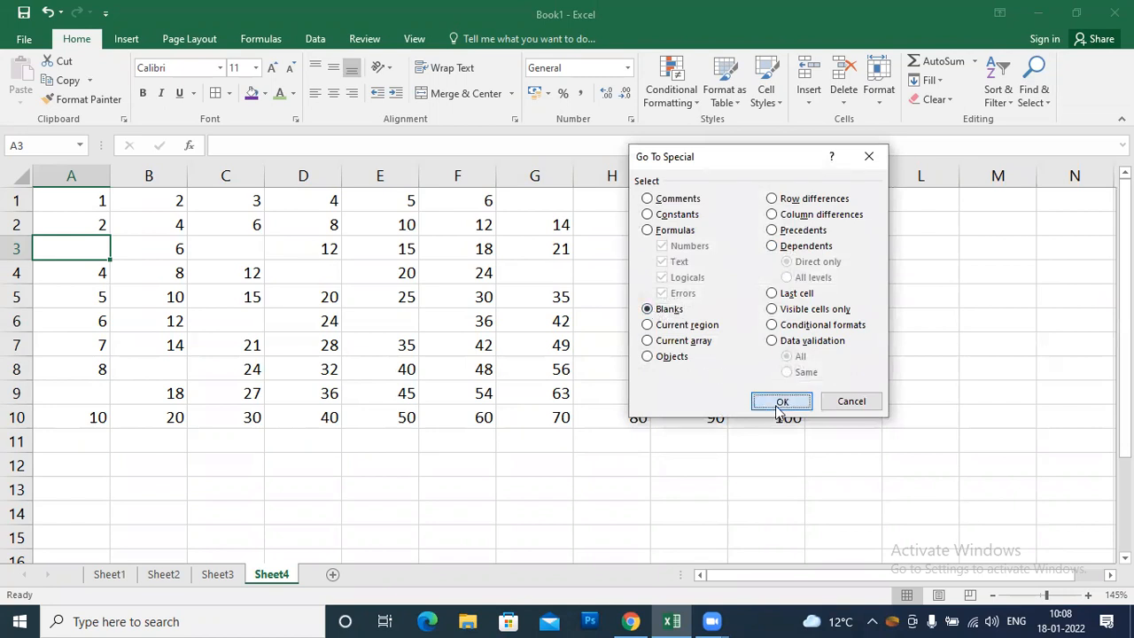
{"action": "left_click", "coordinate": [781, 400]}
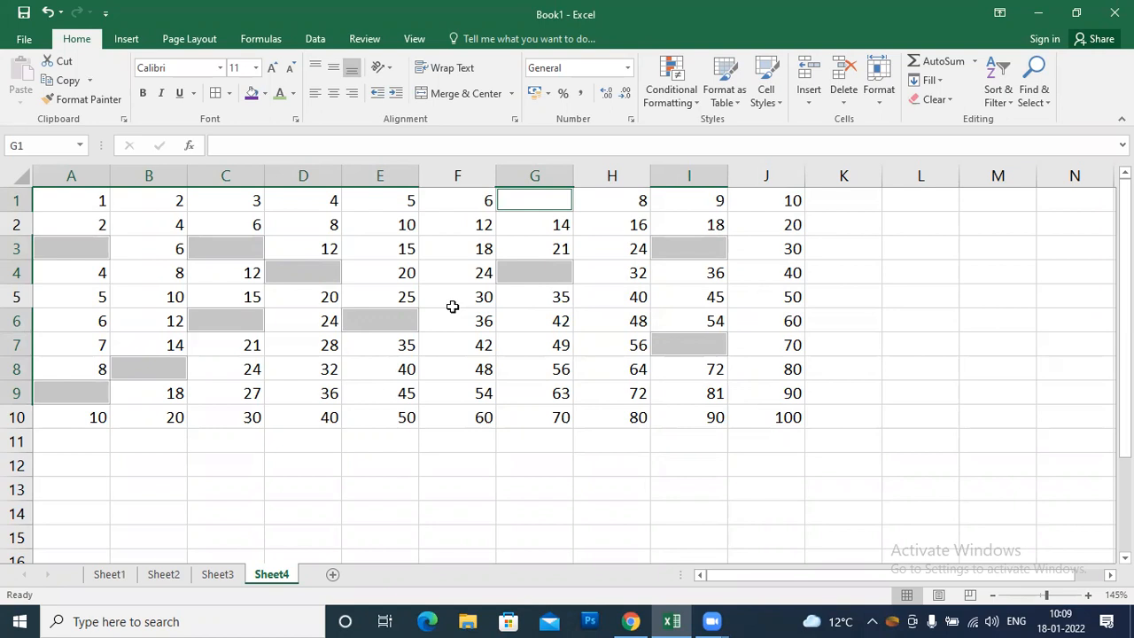
{"action": "type", "text": "no"}
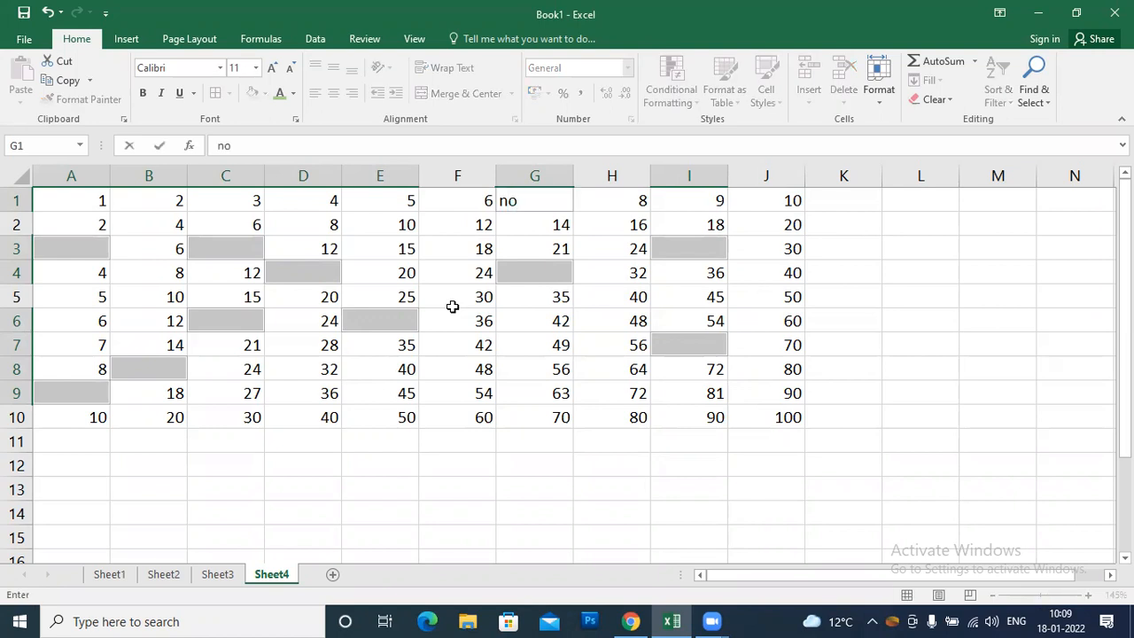
{"action": "type", "text": " found"}
{"action": "key", "text": "ctrl+Return"}
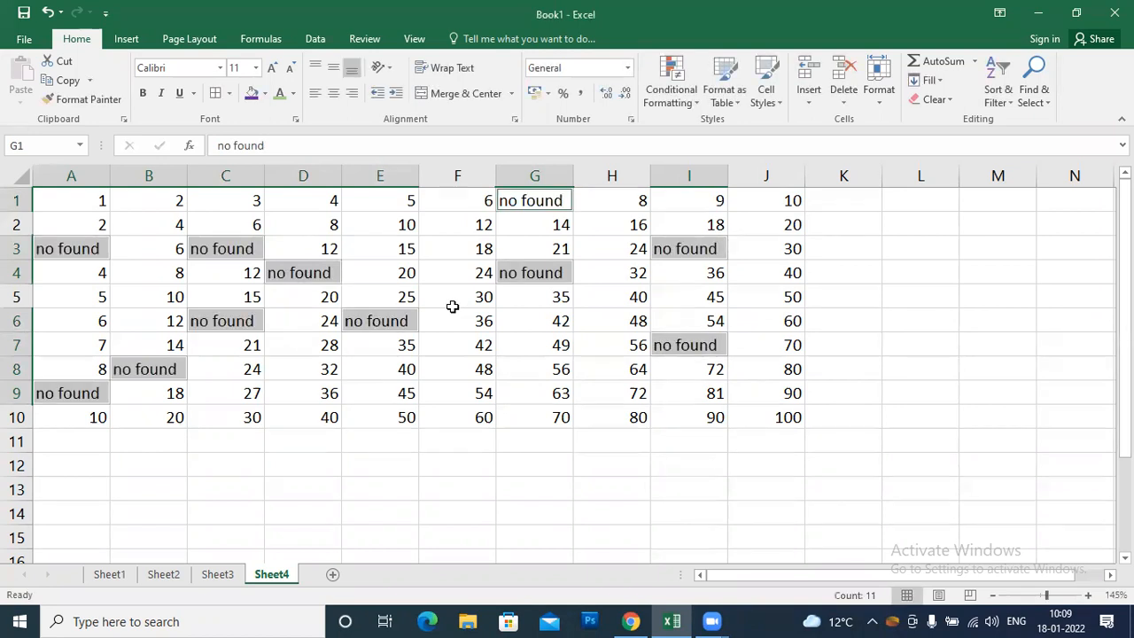
{"action": "left_click", "coordinate": [453, 360]}
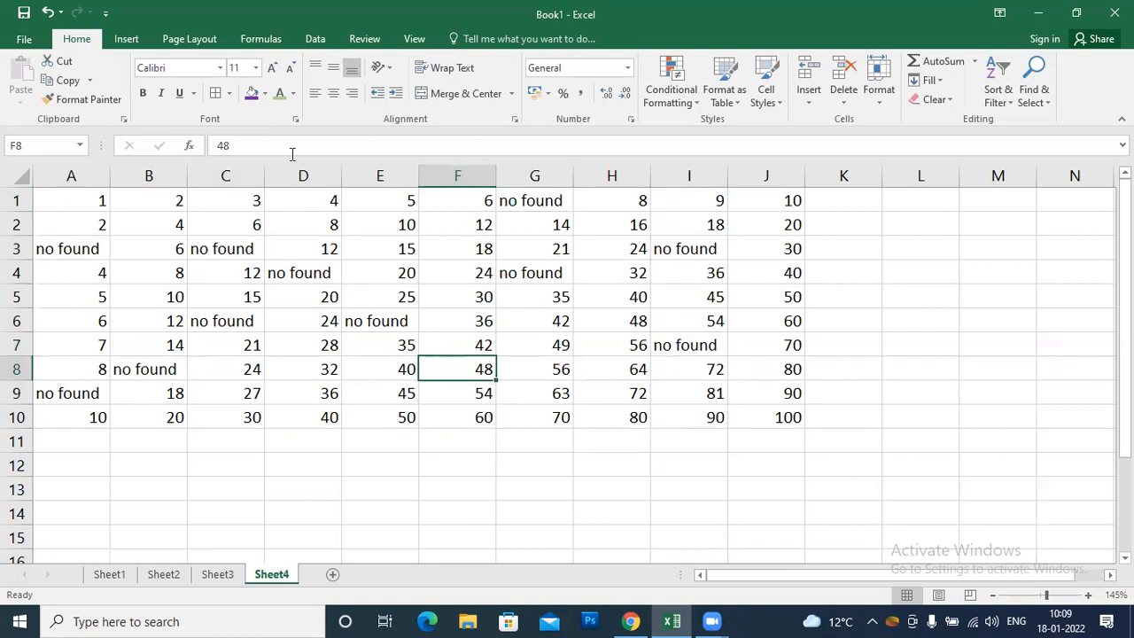
Step: Run Go To Special with the Constants option on the multiplication table
{"action": "left_click", "coordinate": [355, 220]}
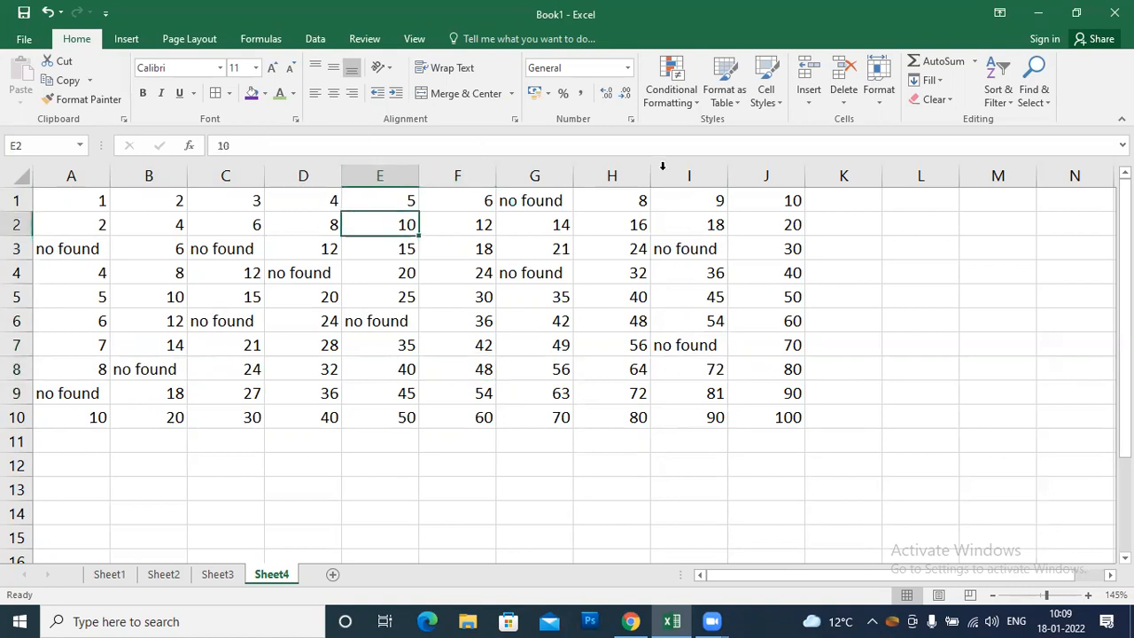
{"action": "left_click", "coordinate": [1032, 95]}
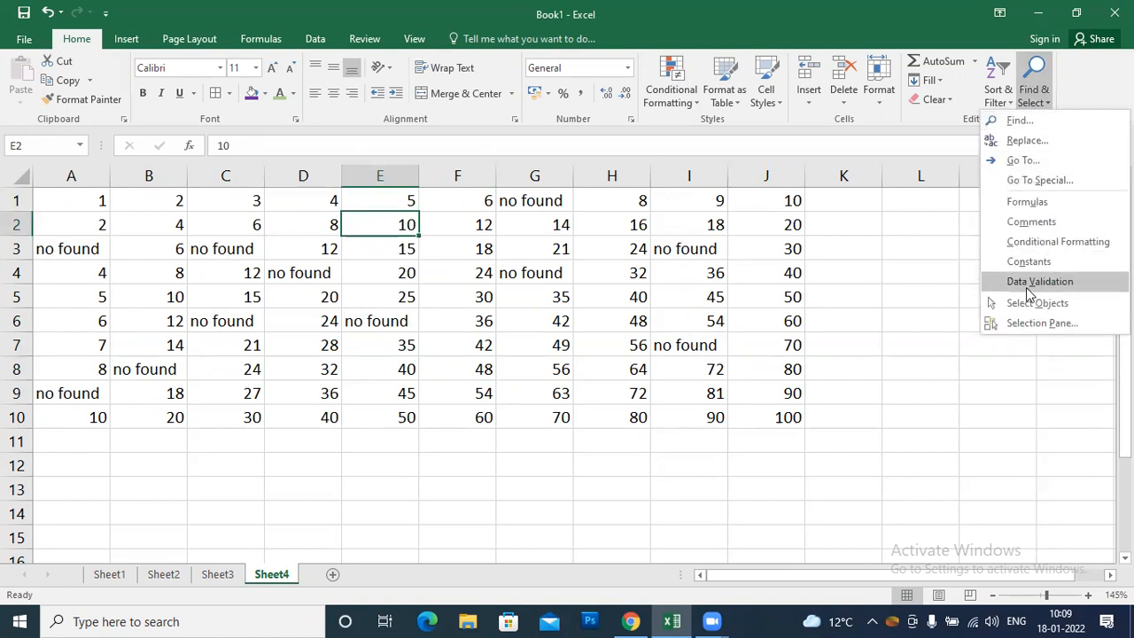
{"action": "left_click", "coordinate": [1038, 180]}
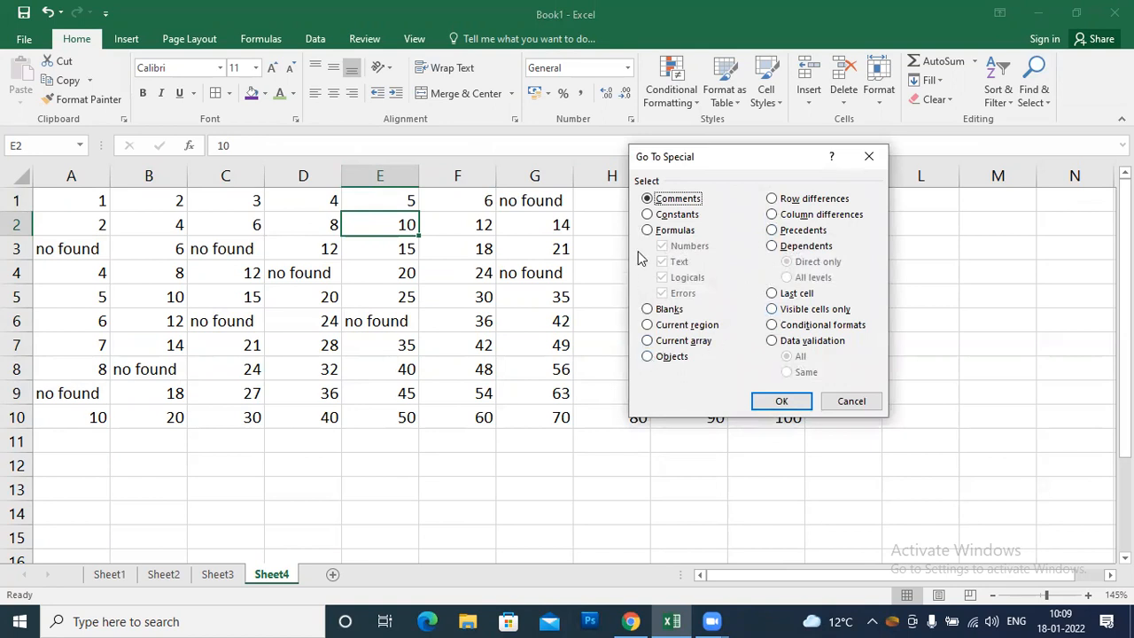
{"action": "left_click", "coordinate": [649, 216]}
{"action": "left_click", "coordinate": [775, 402]}
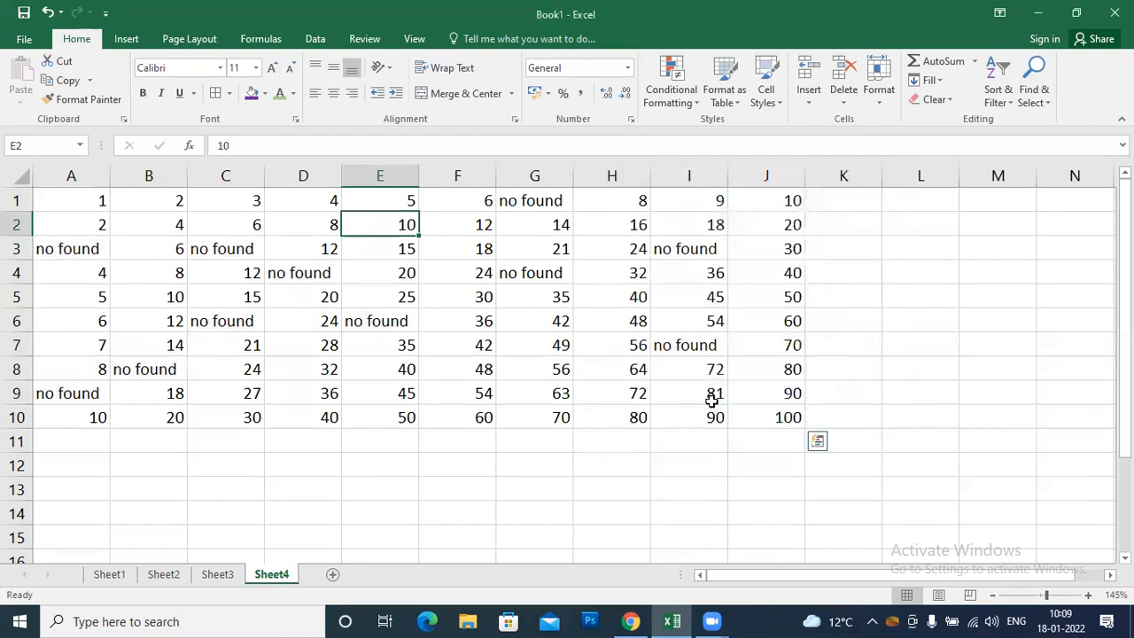
{"action": "left_click", "coordinate": [428, 336]}
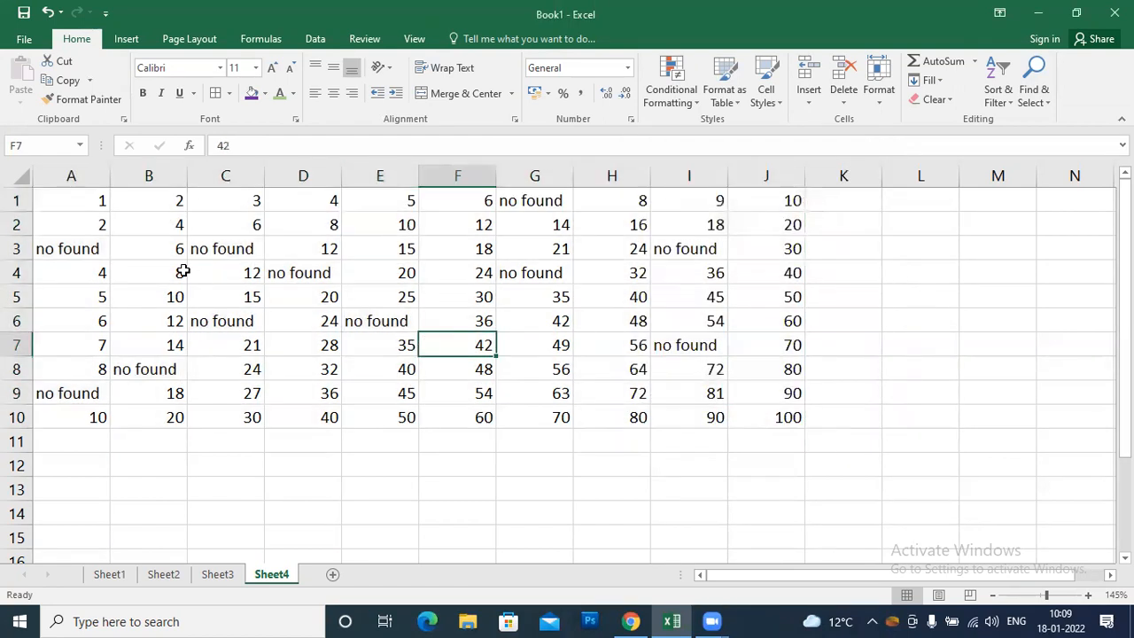
{"action": "left_click", "coordinate": [67, 257]}
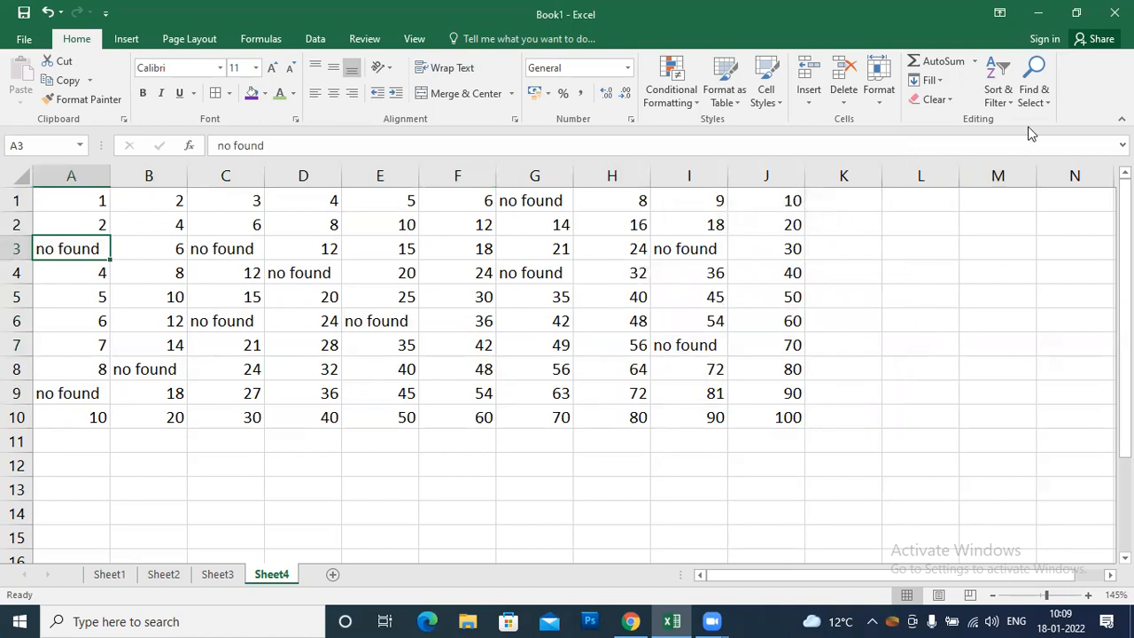
{"action": "left_click", "coordinate": [1036, 99]}
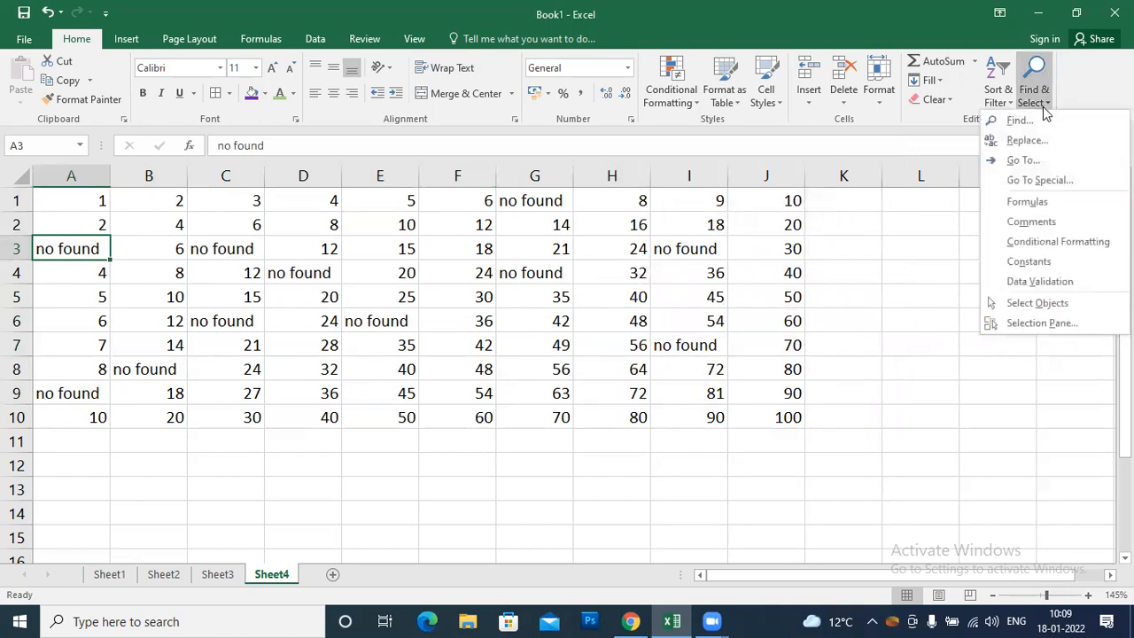
{"action": "left_click", "coordinate": [1035, 181]}
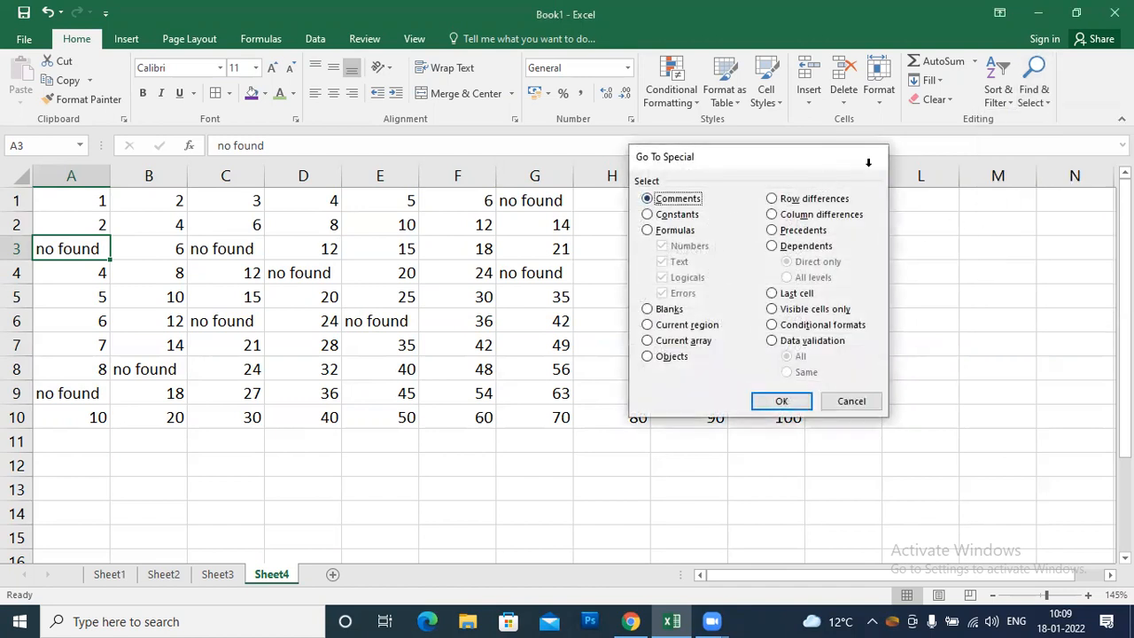
{"action": "left_click", "coordinate": [868, 157]}
{"action": "left_click", "coordinate": [400, 248]}
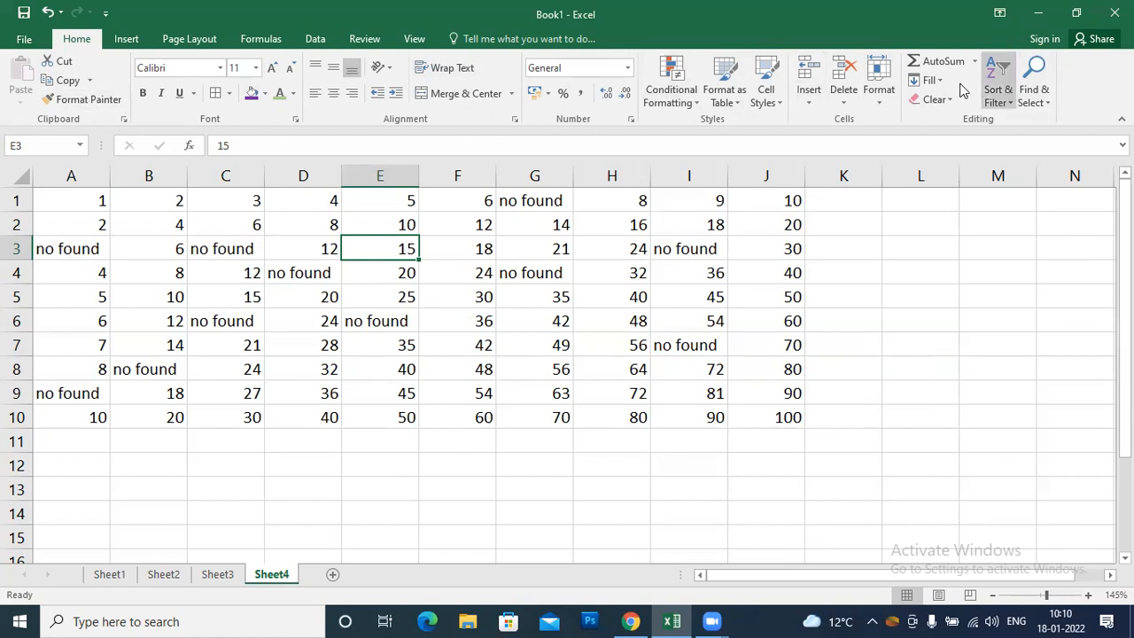
{"action": "left_click", "coordinate": [932, 86]}
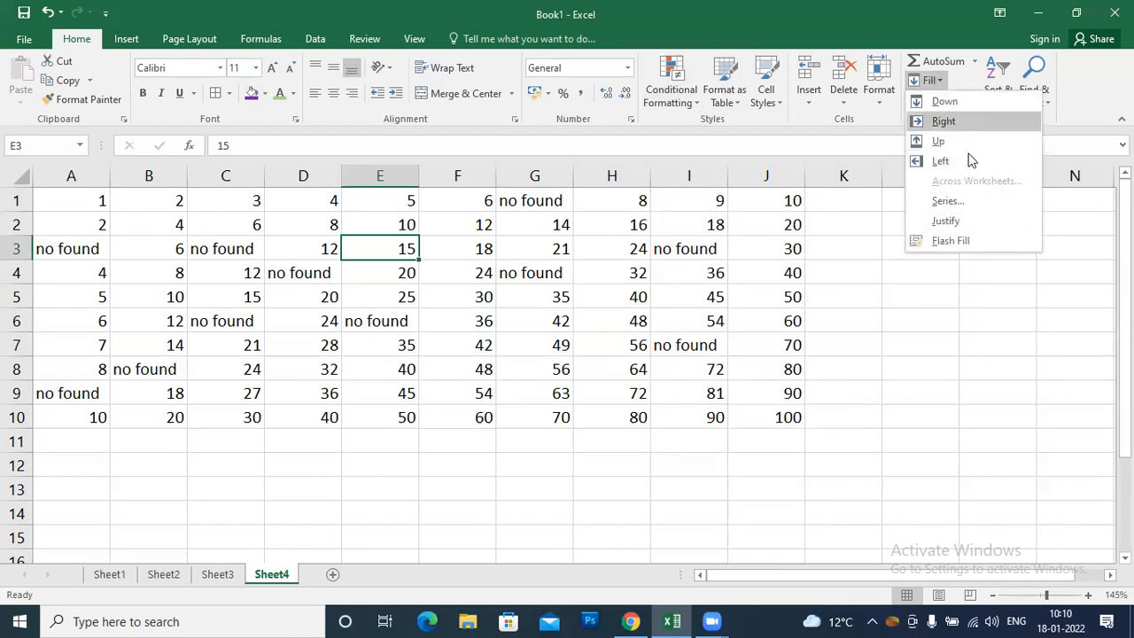
{"action": "left_click", "coordinate": [772, 429]}
Step: Add a new worksheet and enter 10 in cell A1
{"action": "left_click", "coordinate": [333, 574]}
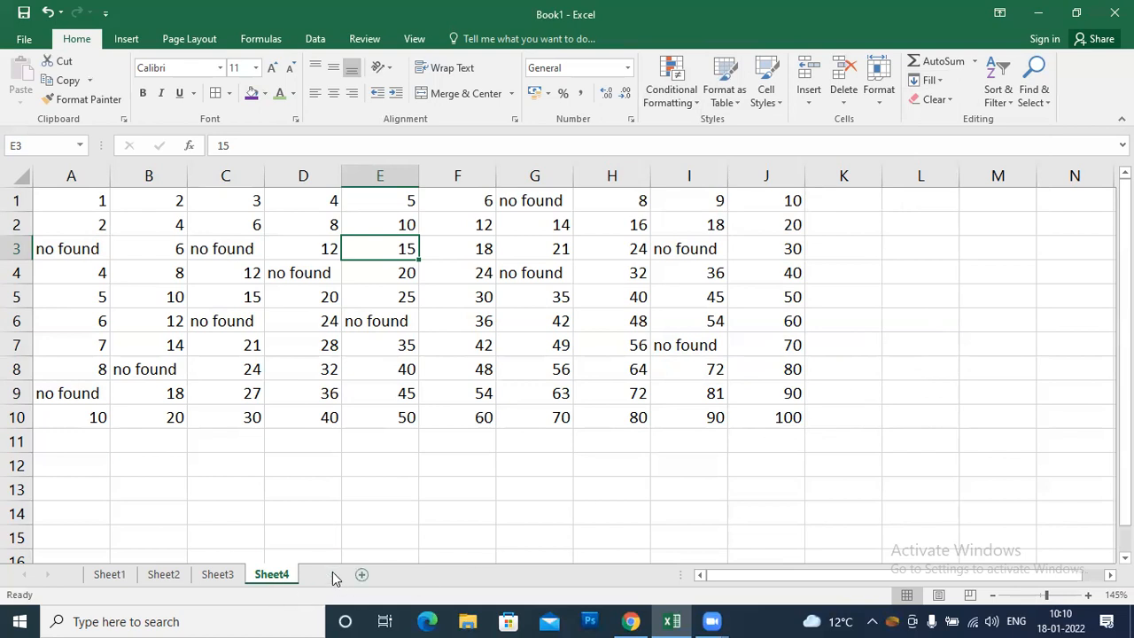
{"action": "scroll", "coordinate": [356, 512], "scroll_direction": "up", "scroll_amount": 8}
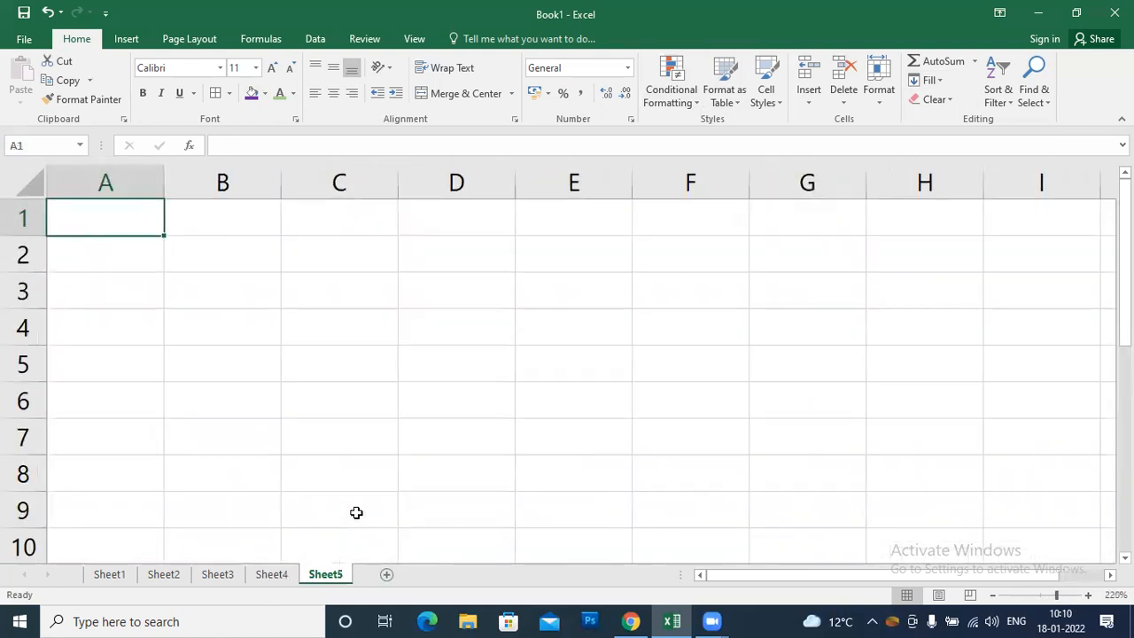
{"action": "type", "text": "10"}
{"action": "key", "text": "Return"}
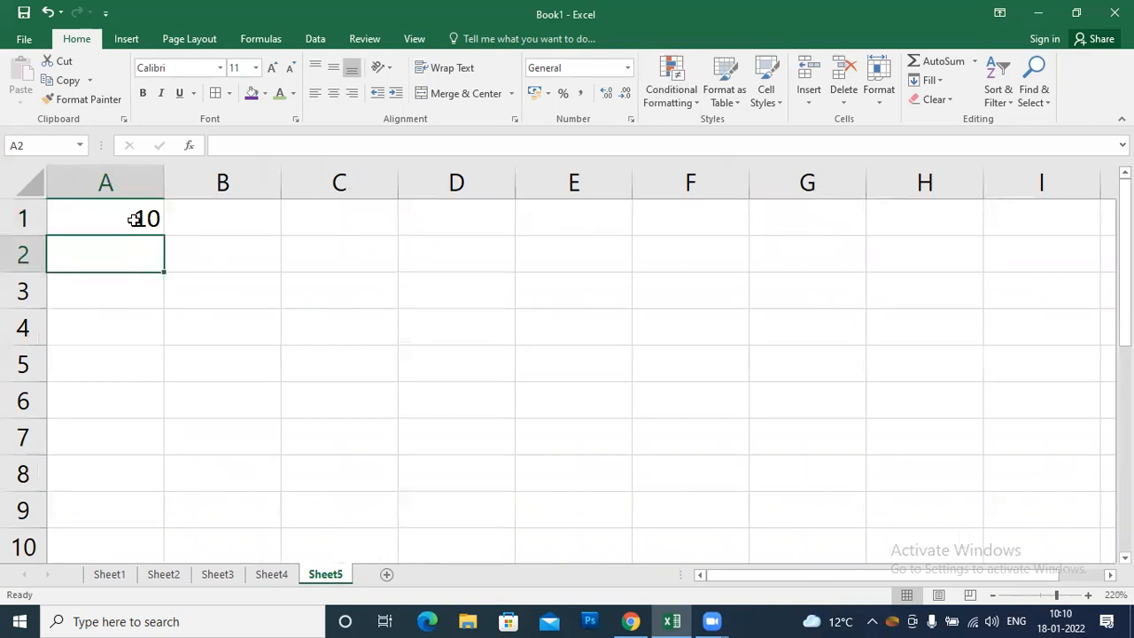
Step: Fill the 10 in A1 down the column through A9
{"action": "left_click", "coordinate": [133, 219]}
{"action": "left_click_drag", "start_coordinate": [147, 230], "coordinate": [153, 511]}
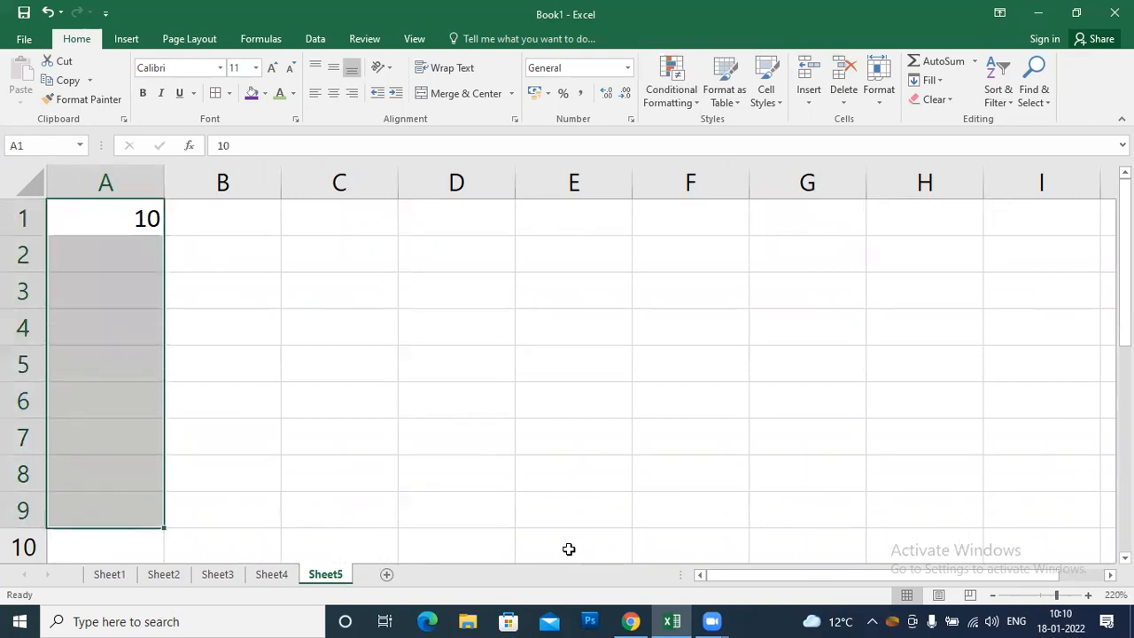
{"action": "key", "text": "ctrl+d"}
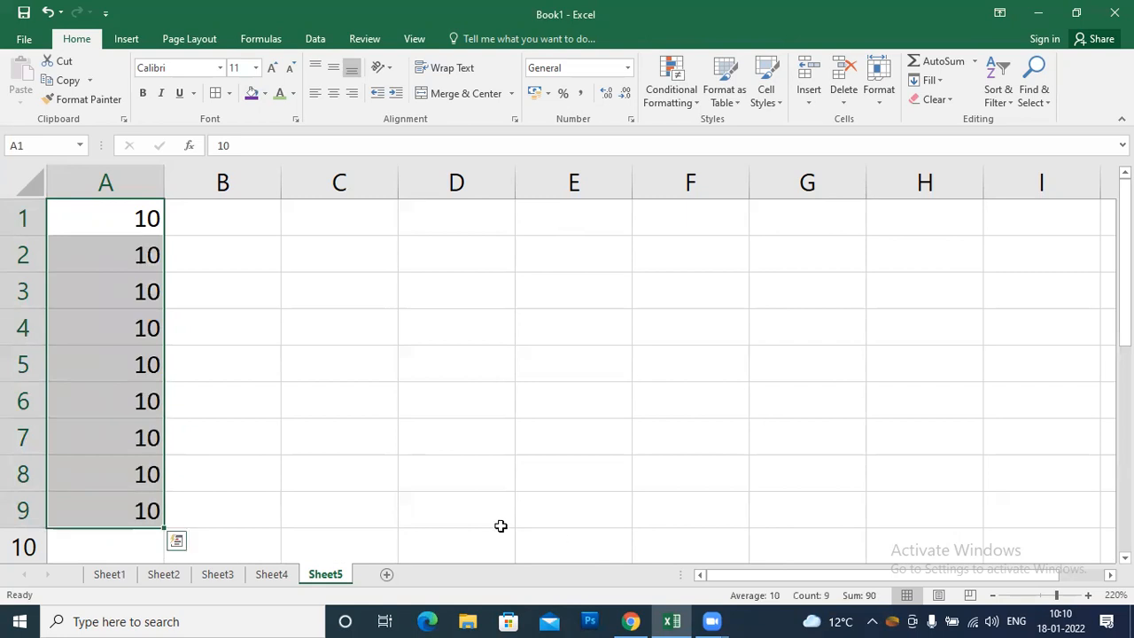
Step: Fill the 10 in A1 across the first row through H1
{"action": "left_click", "coordinate": [464, 501]}
{"action": "left_click_drag", "start_coordinate": [130, 213], "coordinate": [880, 222]}
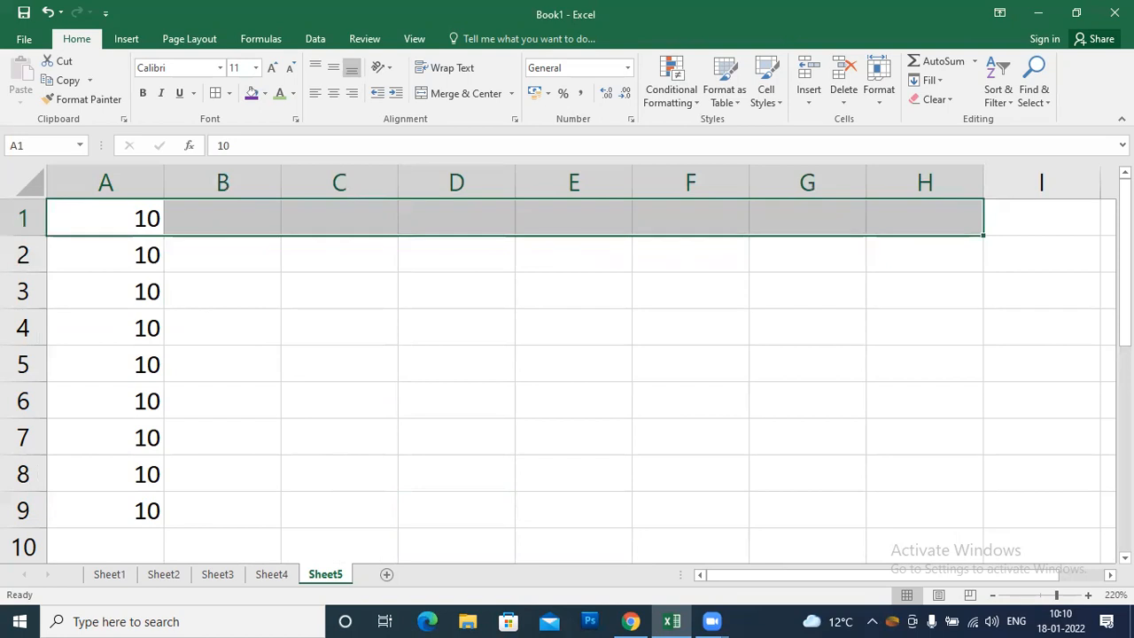
{"action": "key", "text": "ctrl+r"}
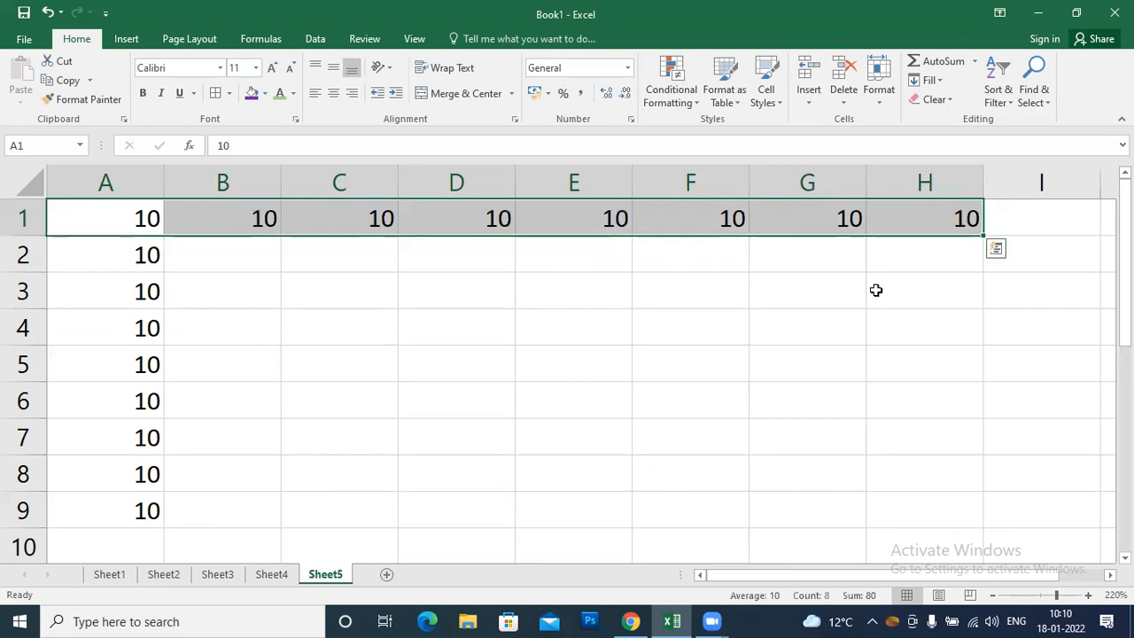
Step: Try filling the row of 10s down to row 8 across columns A to H, undoing the fill each time
{"action": "left_click_drag", "start_coordinate": [983, 237], "coordinate": [985, 485]}
{"action": "key", "text": "ctrl+z"}
{"action": "left_click", "coordinate": [618, 291]}
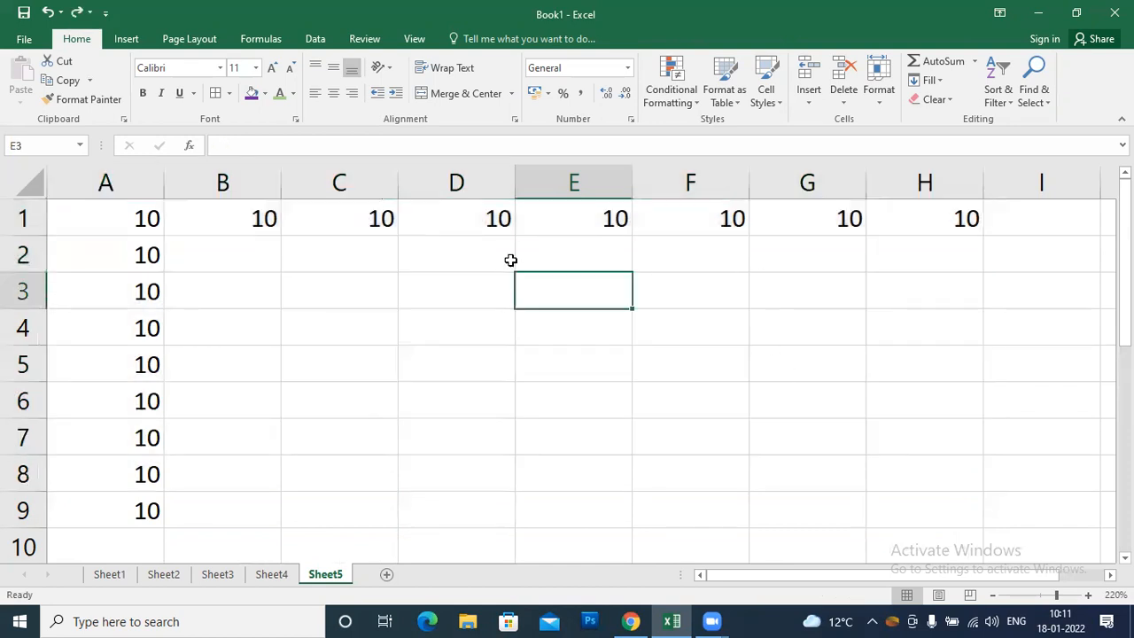
{"action": "left_click_drag", "start_coordinate": [127, 218], "coordinate": [985, 474]}
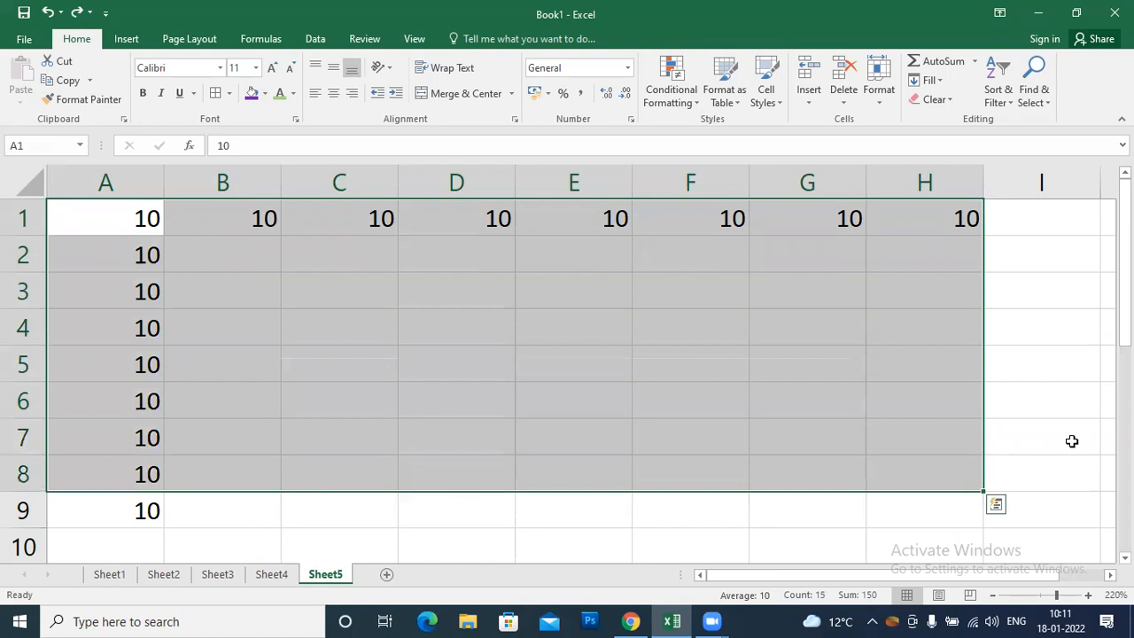
{"action": "key", "text": "ctrl+d"}
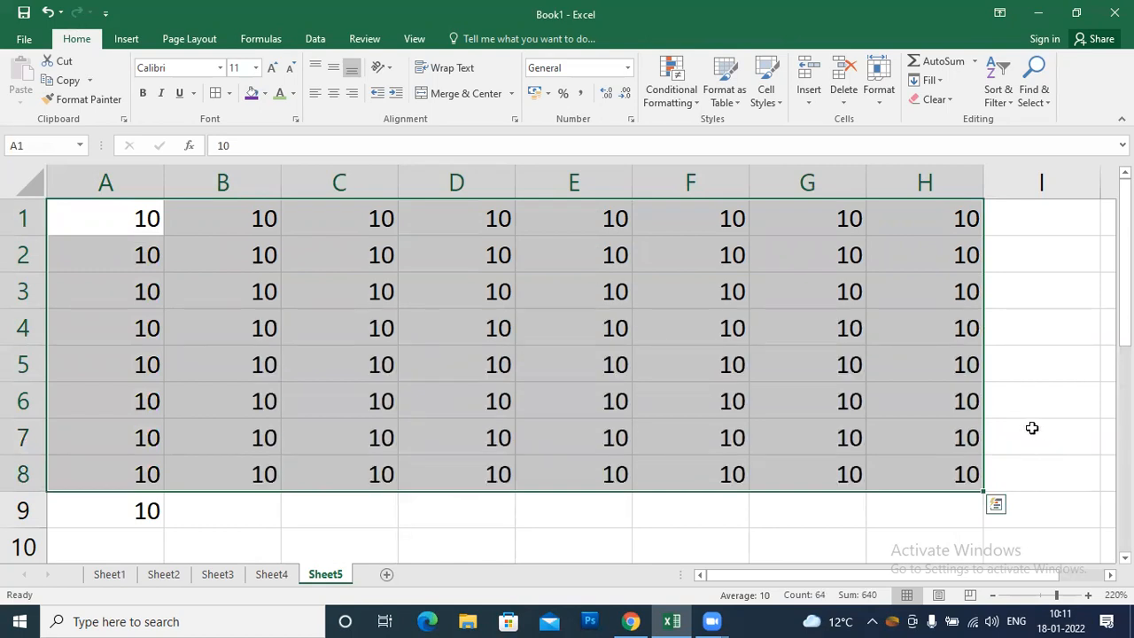
{"action": "key", "text": "ctrl+z"}
Step: Clear the copied 10s from cells A2 to A9
{"action": "left_click_drag", "start_coordinate": [128, 248], "coordinate": [168, 493]}
{"action": "key", "text": "Delete"}
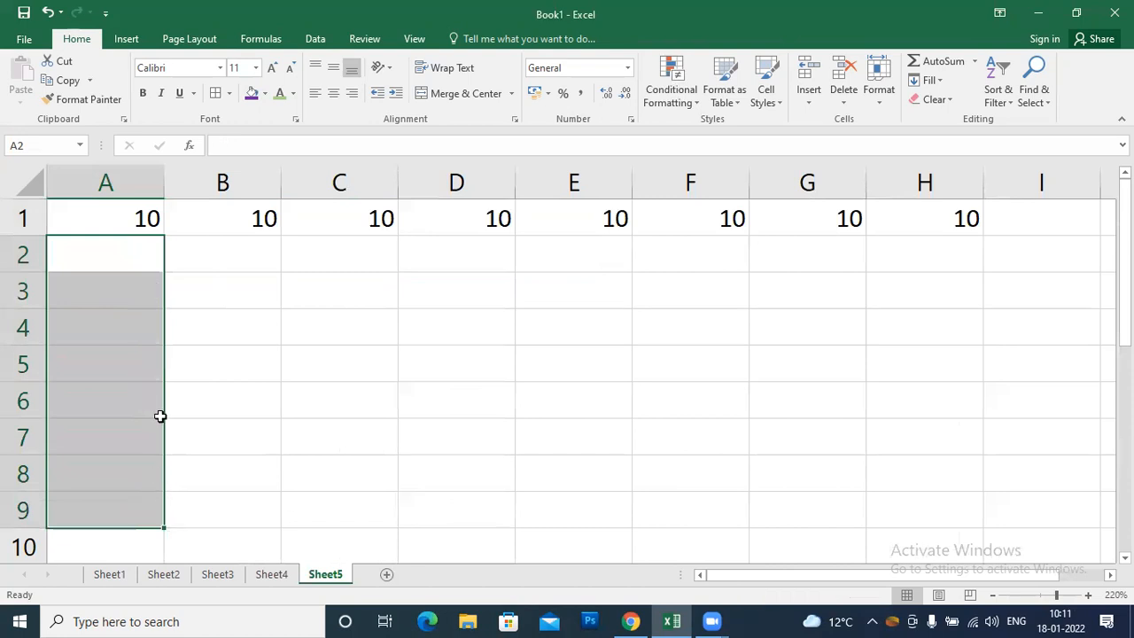
{"action": "left_click", "coordinate": [121, 219]}
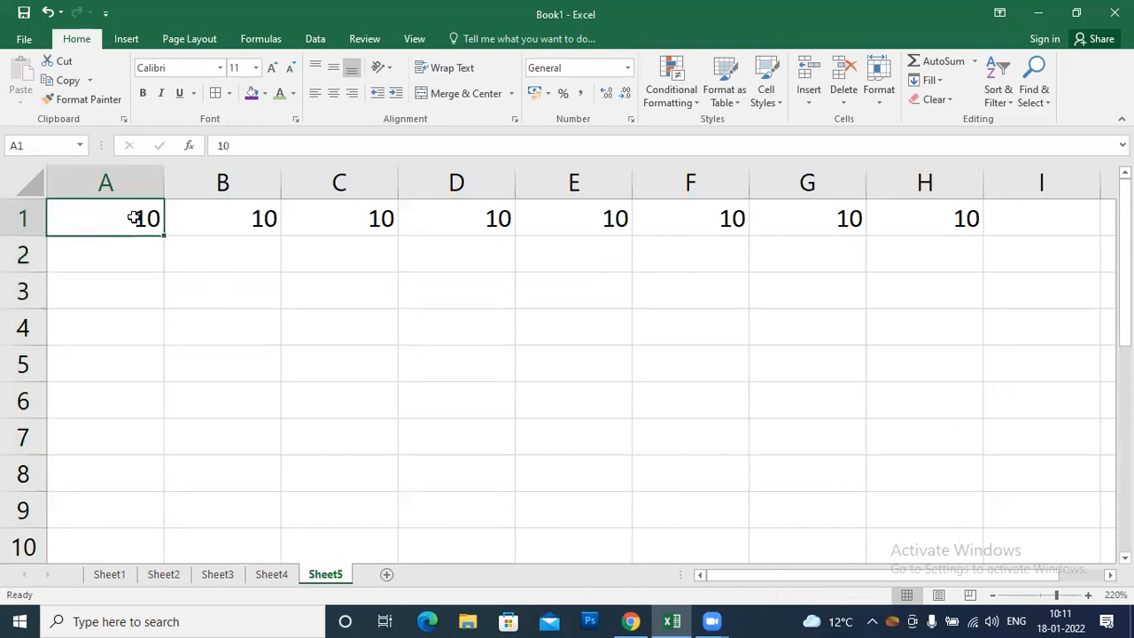
Step: Enter 6 in cell G5 and use Fill Left to copy it across row 5 to A5
{"action": "left_click", "coordinate": [1055, 172]}
{"action": "left_click", "coordinate": [937, 81]}
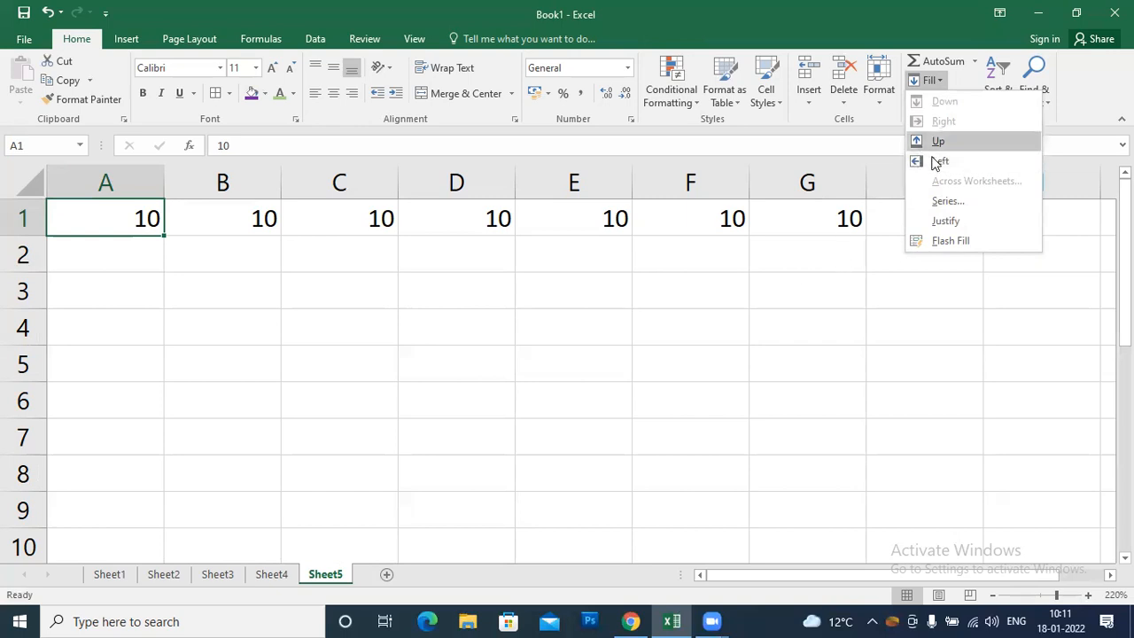
{"action": "left_click", "coordinate": [764, 372]}
{"action": "left_click", "coordinate": [763, 374]}
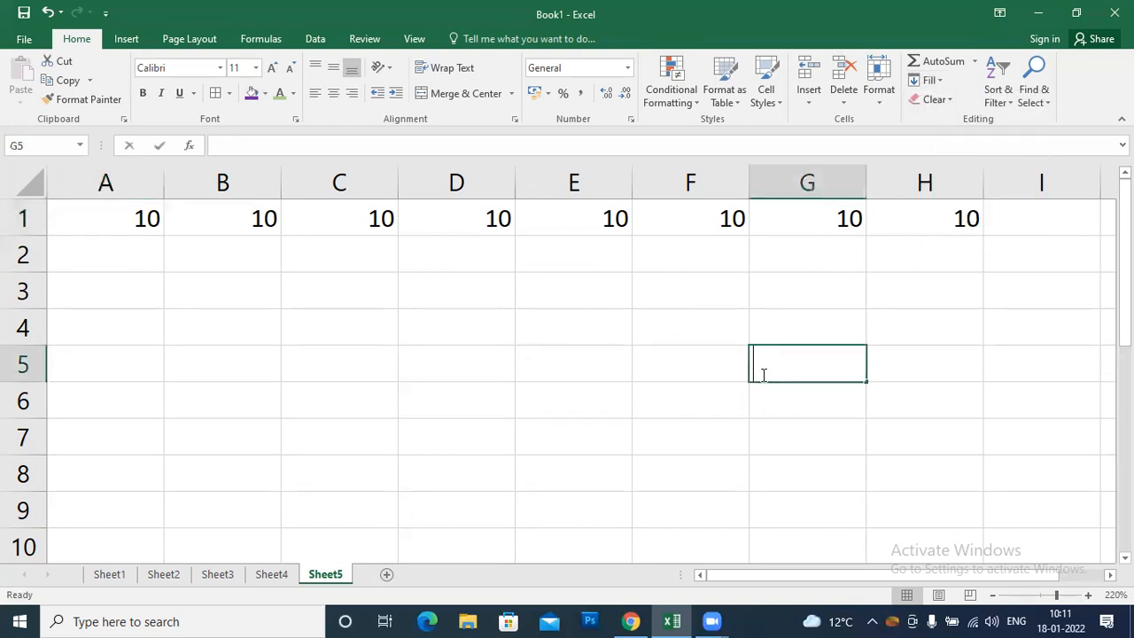
{"action": "type", "text": "6"}
{"action": "left_click", "coordinate": [764, 429]}
{"action": "left_click_drag", "start_coordinate": [791, 359], "coordinate": [101, 349]}
{"action": "left_click", "coordinate": [928, 80]}
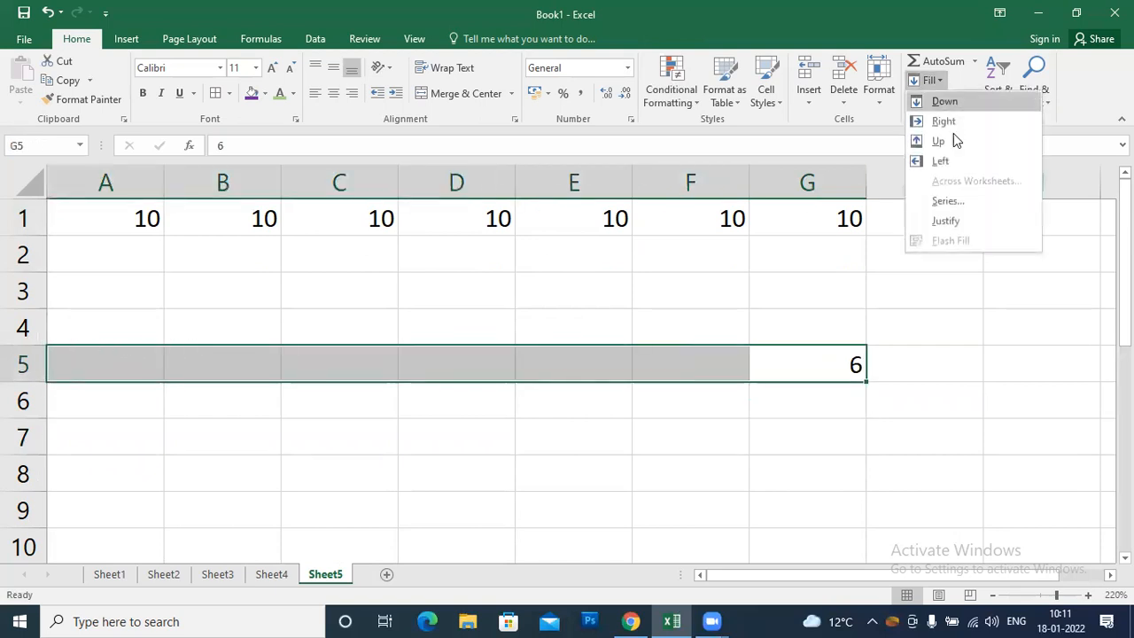
{"action": "left_click", "coordinate": [958, 161]}
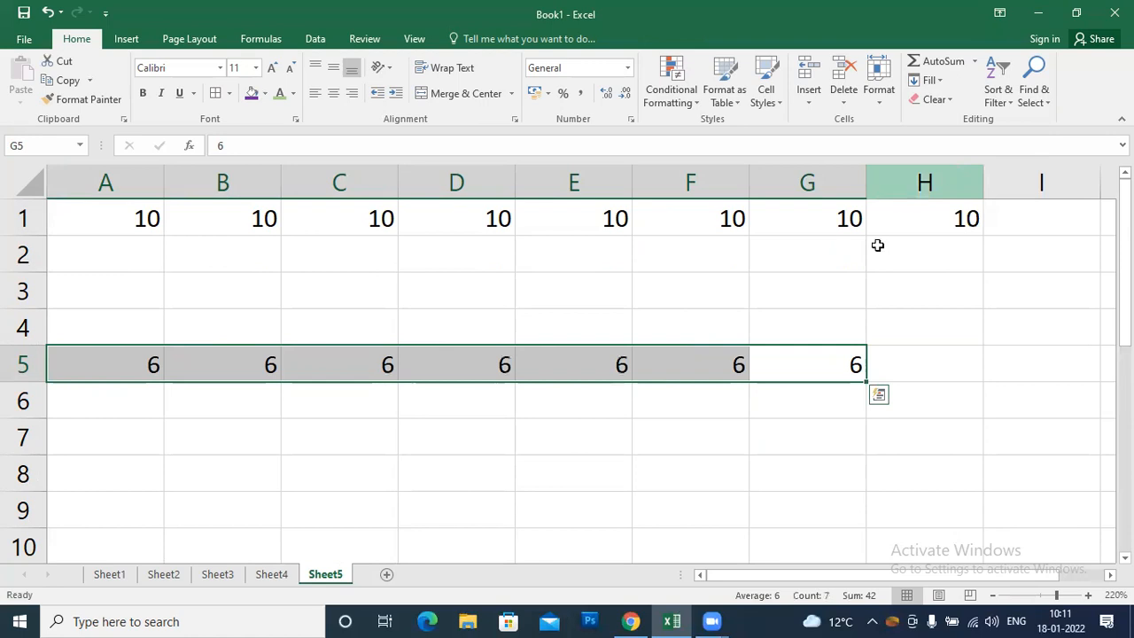
Step: Repeat the leftward copy of the 6 from G5 to A5 using the fill handle
{"action": "left_click", "coordinate": [823, 281]}
{"action": "left_click", "coordinate": [843, 362]}
{"action": "left_click_drag", "start_coordinate": [864, 383], "coordinate": [71, 329]}
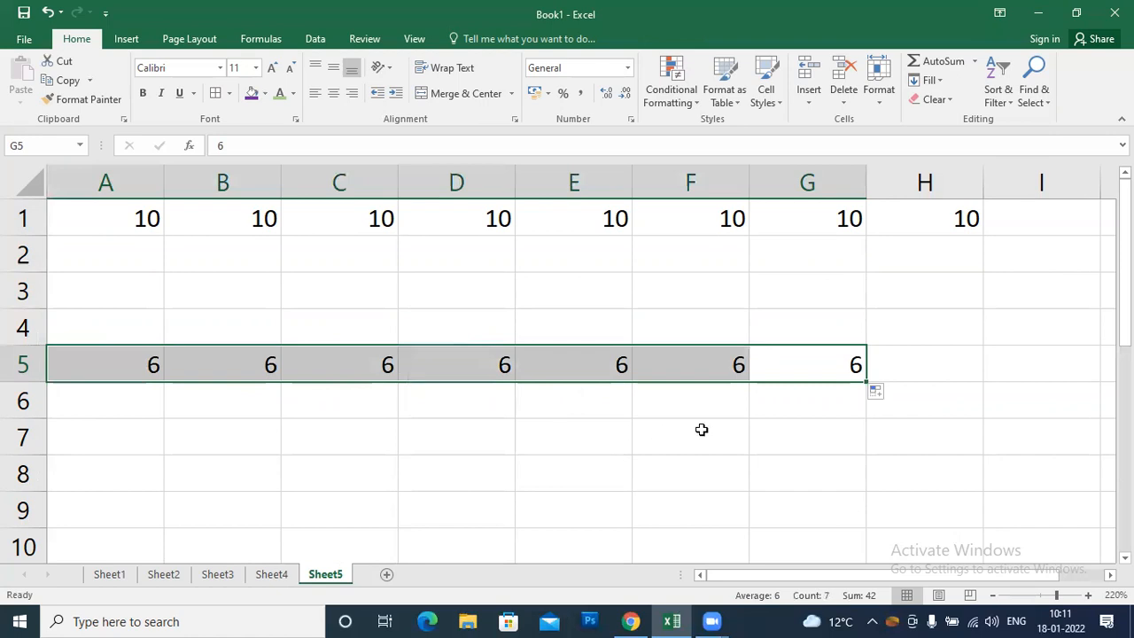
Step: Enter 6 in cell D6 and extend it upward to D1 with the fill handle
{"action": "left_click", "coordinate": [491, 401]}
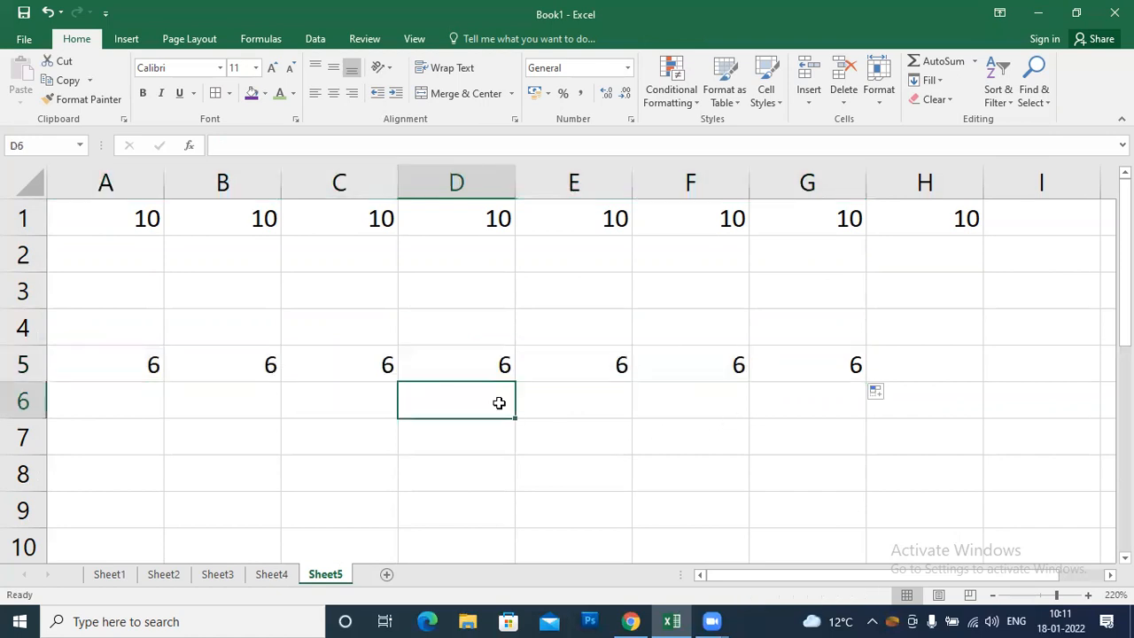
{"action": "type", "text": "6"}
{"action": "key", "text": "Return"}
{"action": "key", "text": "Return"}
{"action": "left_click", "coordinate": [480, 408]}
{"action": "left_click_drag", "start_coordinate": [518, 416], "coordinate": [498, 190]}
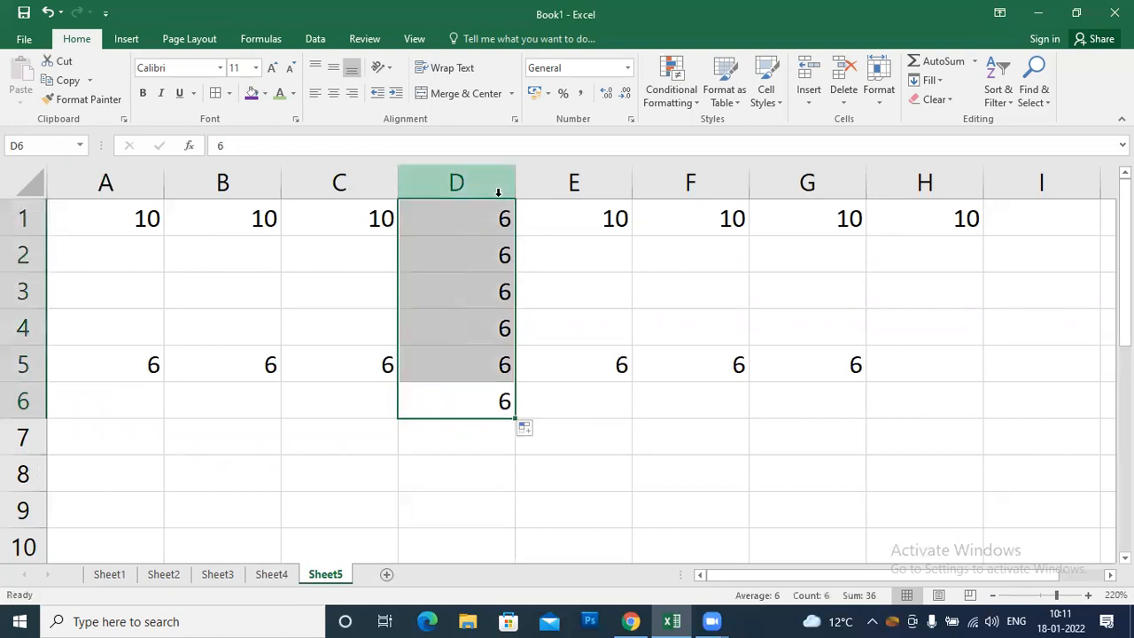
Step: Try Fill Up on cell E5 and undo it, and try Flash Fill from the same cell
{"action": "left_click", "coordinate": [608, 367]}
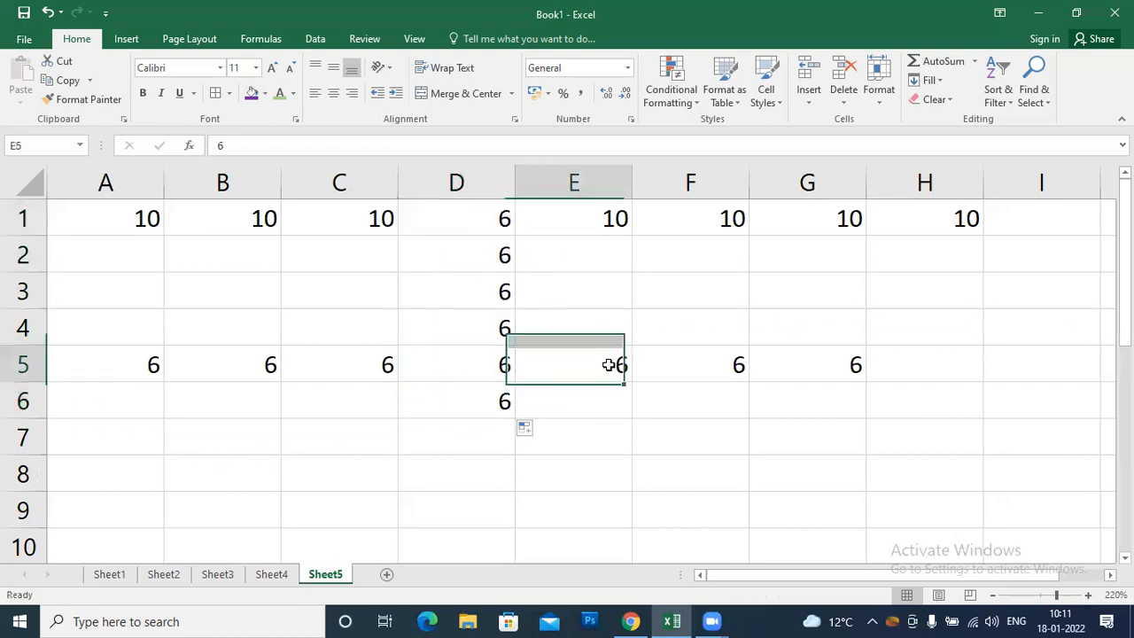
{"action": "left_click", "coordinate": [941, 81]}
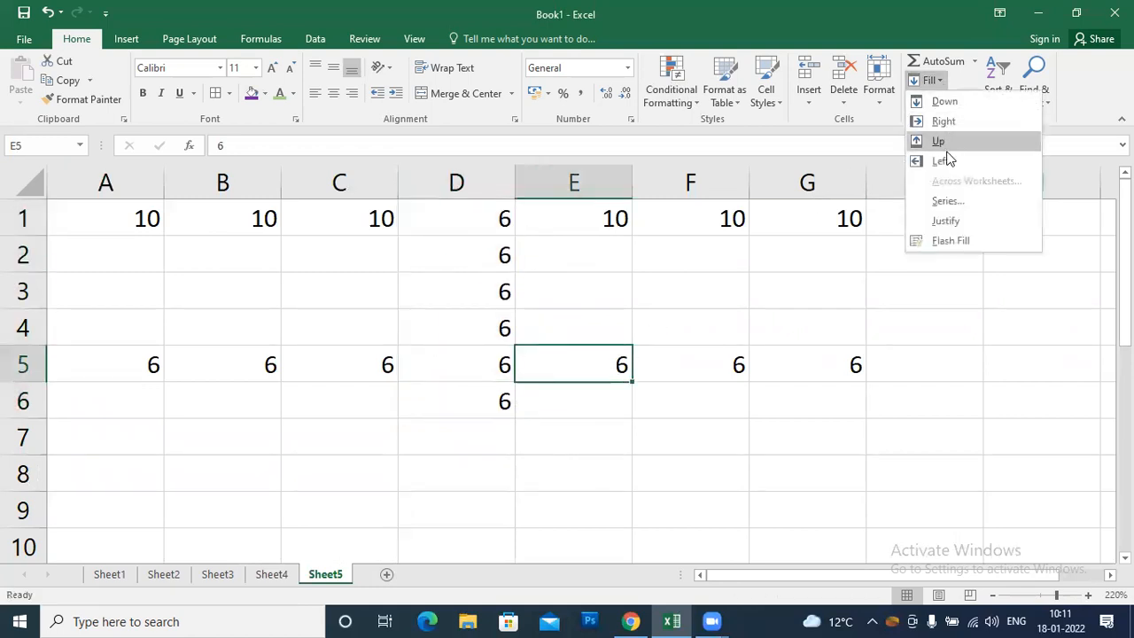
{"action": "left_click", "coordinate": [941, 144]}
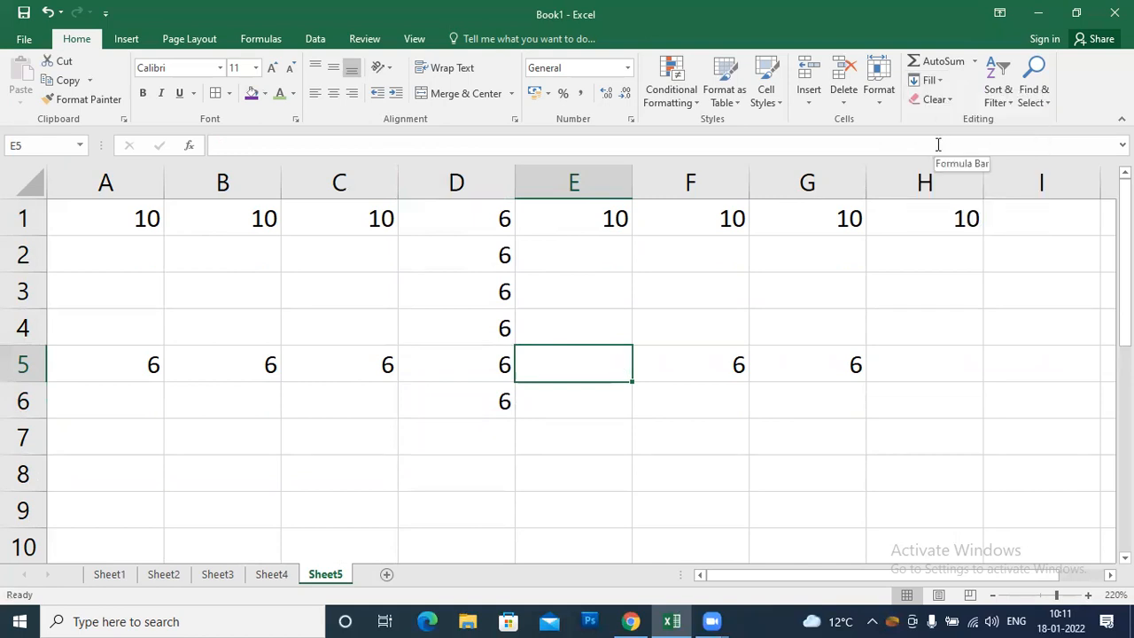
{"action": "key", "text": "ctrl+z"}
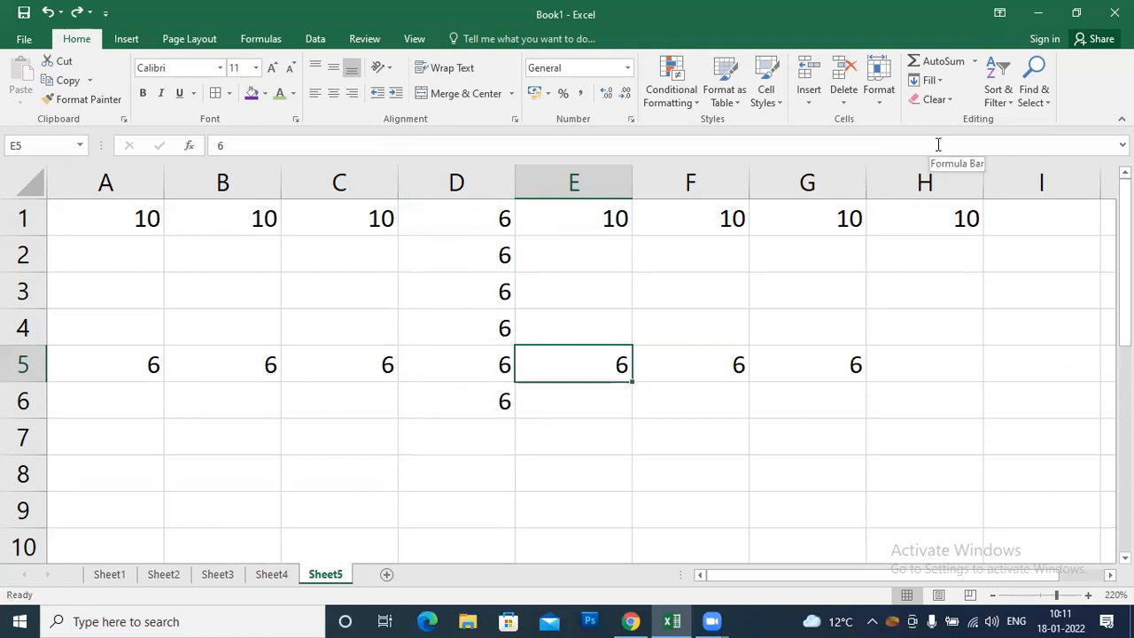
{"action": "key", "text": "ctrl+e"}
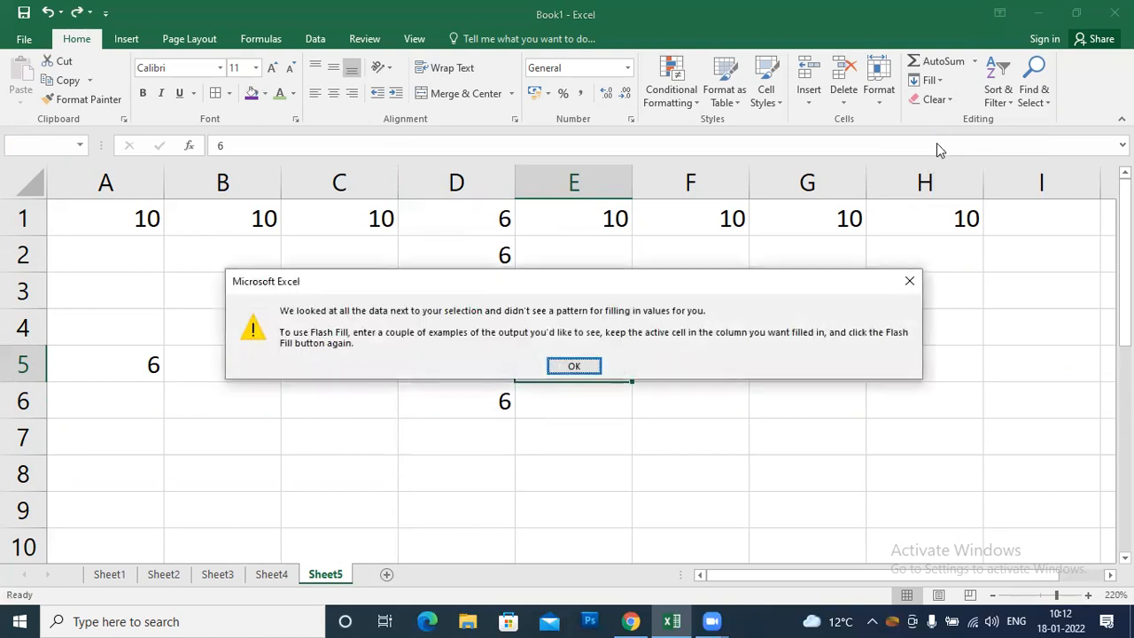
{"action": "left_click", "coordinate": [591, 365]}
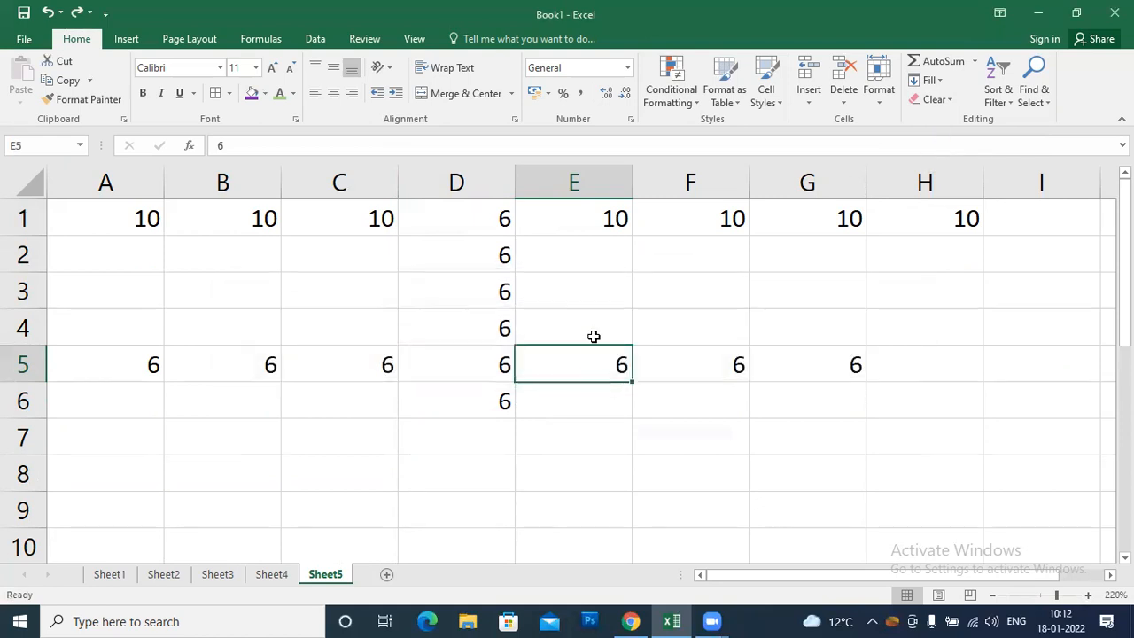
Step: Try Flash Fill on cells E1:E5, and use Fill Up to copy the 6 from E5 up to E1
{"action": "left_click_drag", "start_coordinate": [593, 352], "coordinate": [584, 215]}
{"action": "key", "text": "ctrl+e"}
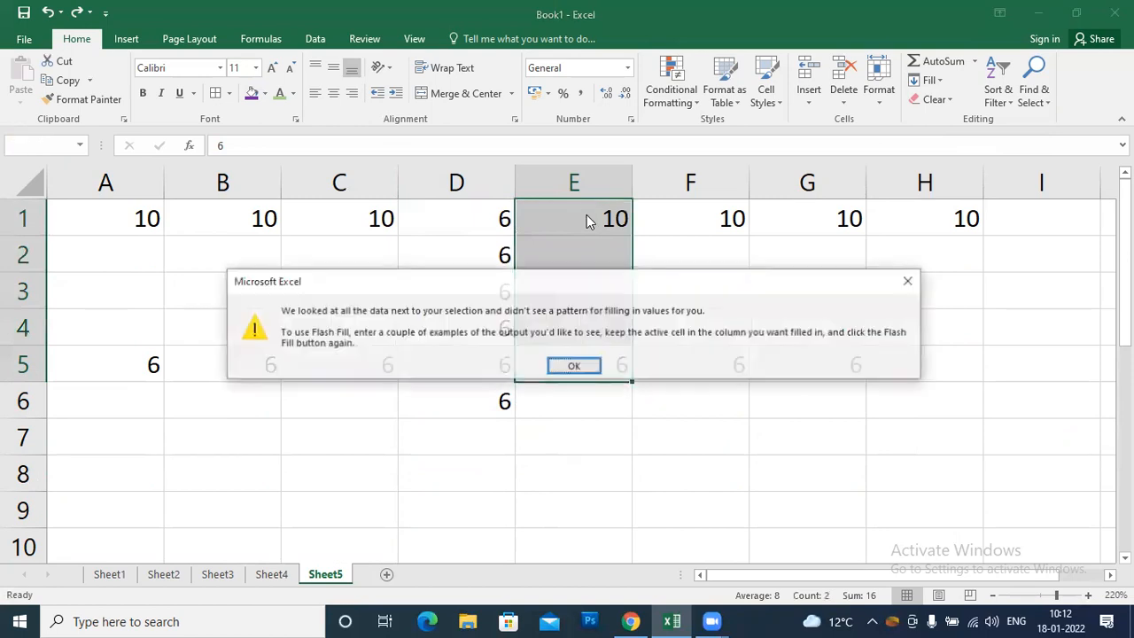
{"action": "left_click", "coordinate": [577, 366]}
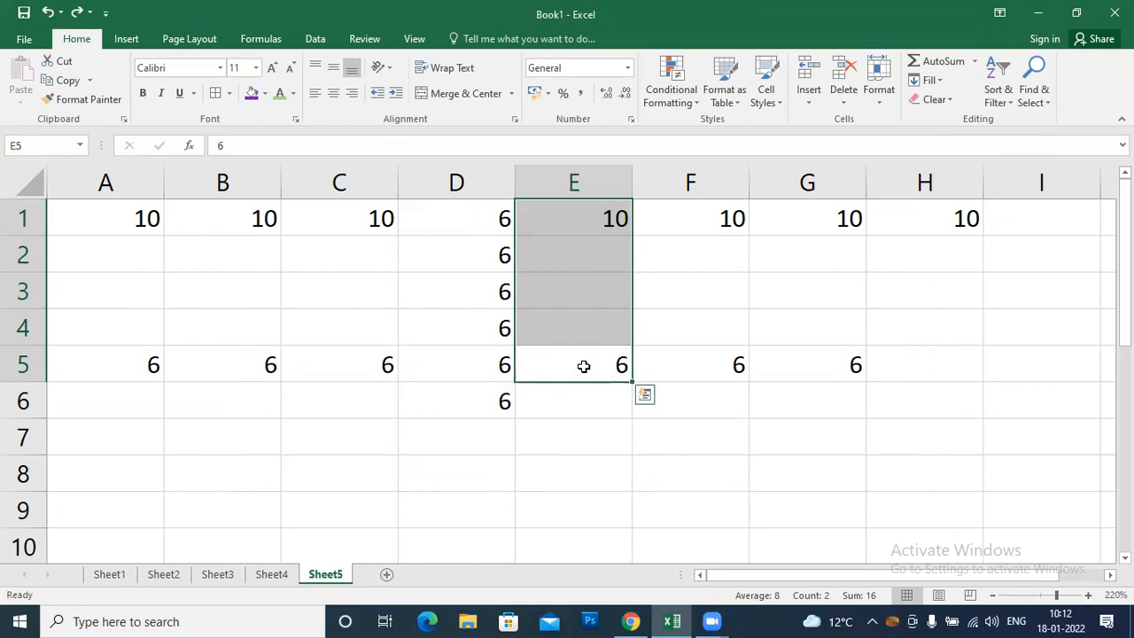
{"action": "key", "text": "ctrl+u"}
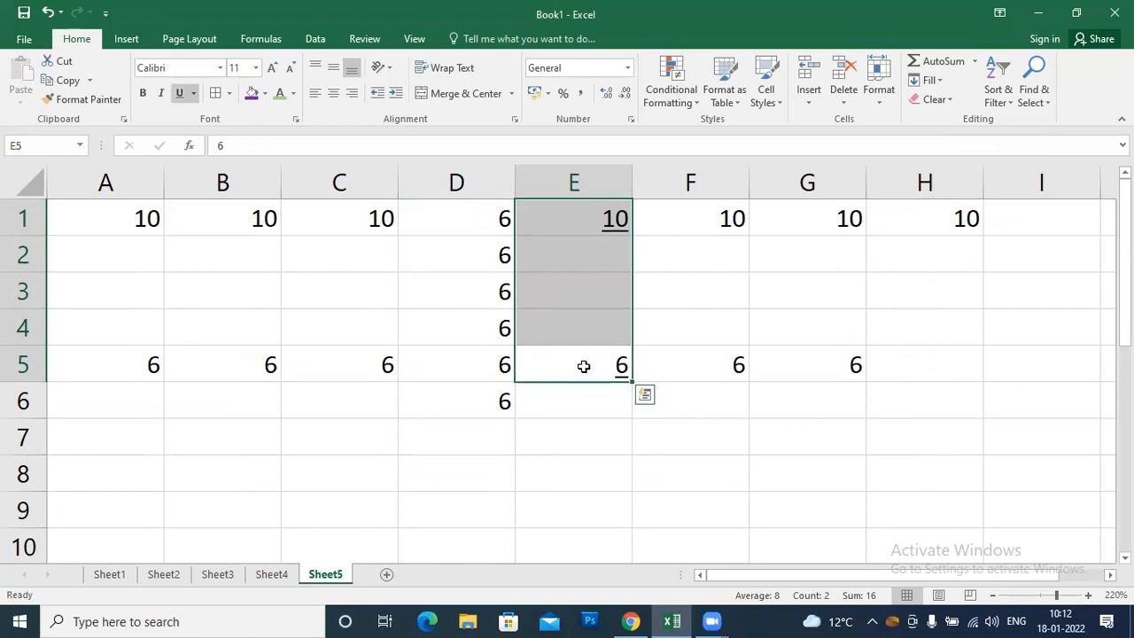
{"action": "key", "text": "ctrl+u"}
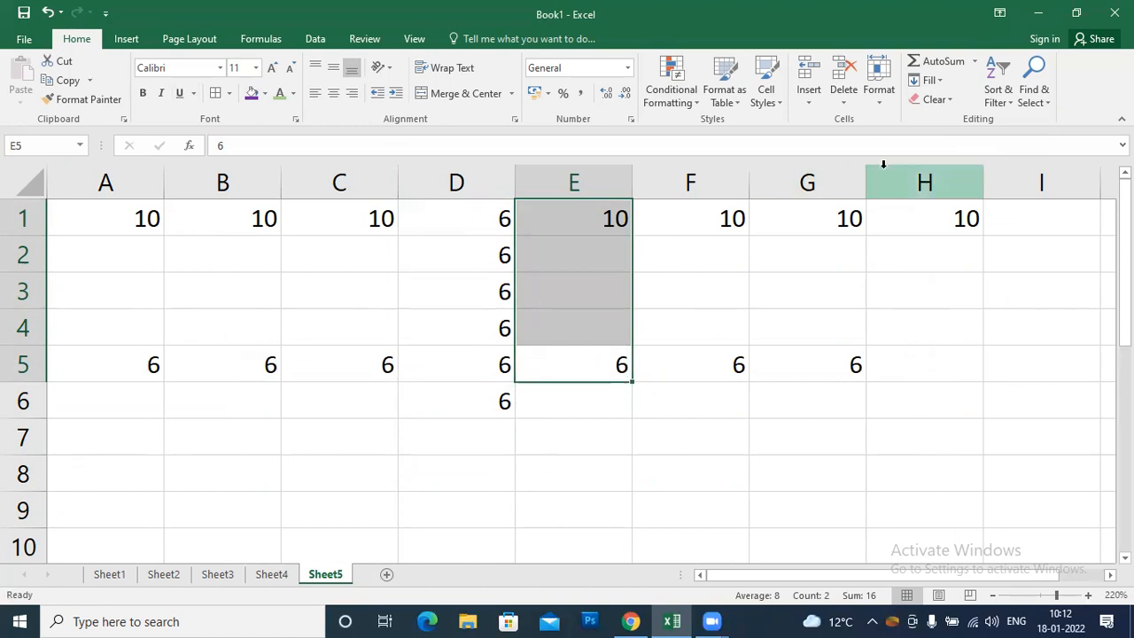
{"action": "left_click", "coordinate": [929, 80]}
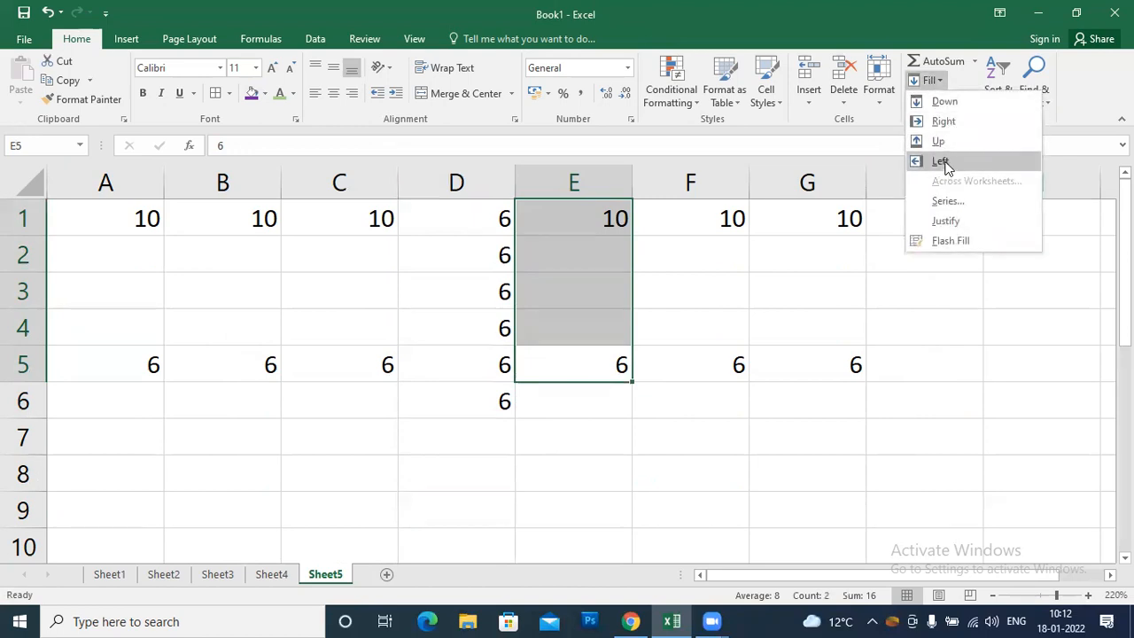
{"action": "left_click", "coordinate": [938, 141]}
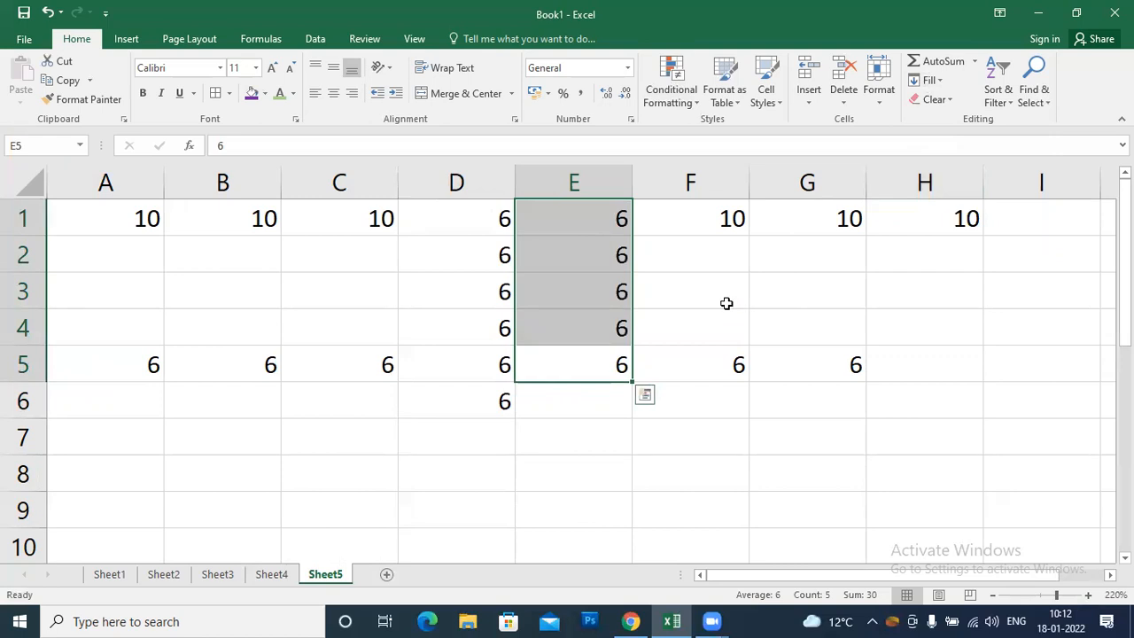
Step: Copy the 6 in E5 down to E9, rightward to I5 and leftward to A5 with the fill handle
{"action": "left_click", "coordinate": [605, 363]}
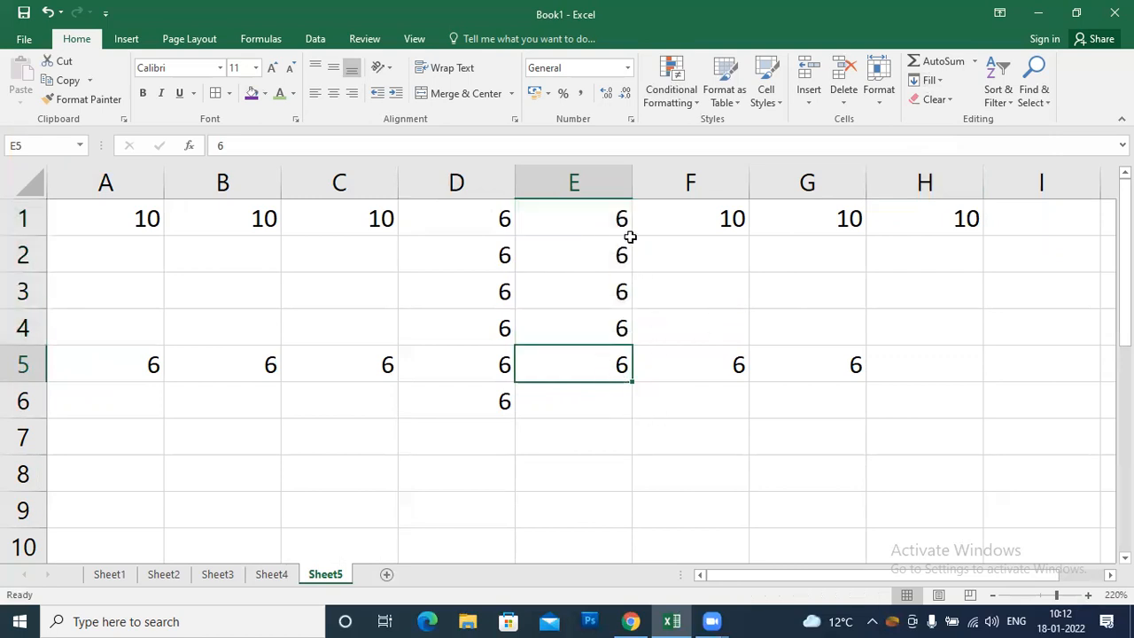
{"action": "left_click_drag", "start_coordinate": [634, 384], "coordinate": [633, 532]}
{"action": "left_click", "coordinate": [631, 376]}
{"action": "left_click_drag", "start_coordinate": [634, 381], "coordinate": [1085, 365]}
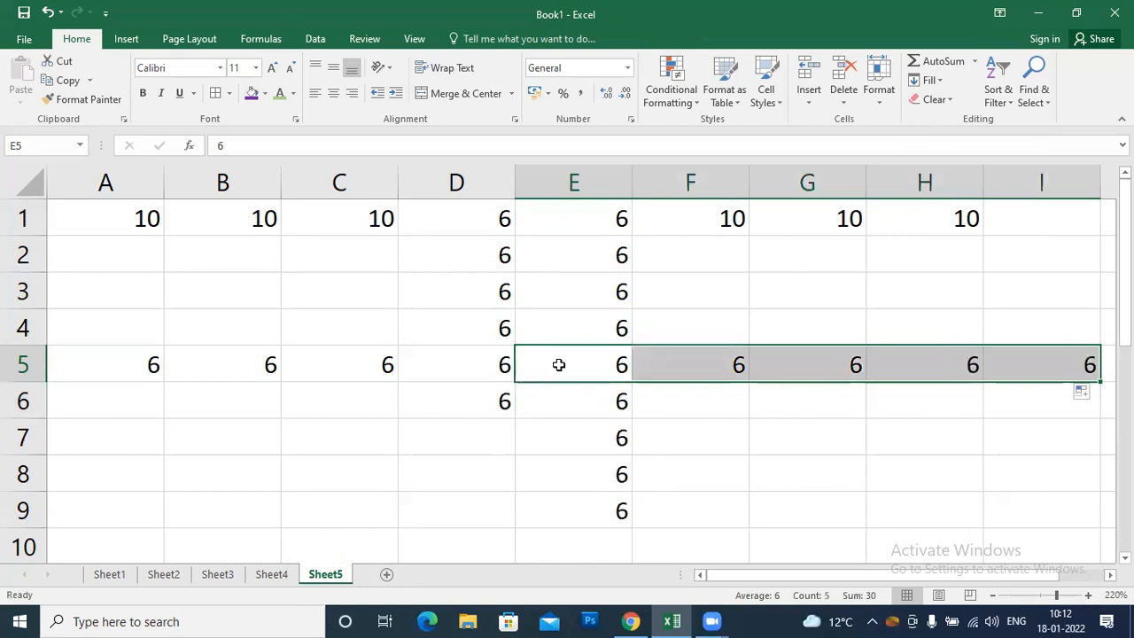
{"action": "left_click", "coordinate": [559, 364]}
{"action": "left_click_drag", "start_coordinate": [634, 382], "coordinate": [90, 348]}
{"action": "left_click", "coordinate": [590, 339]}
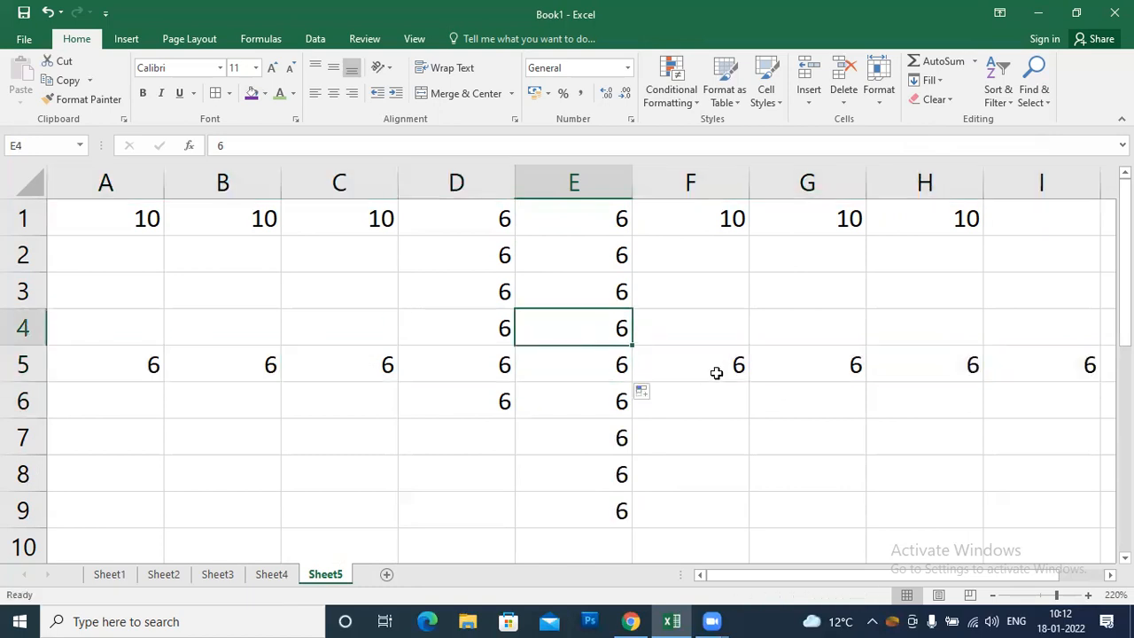
Step: Add a new worksheet and enter 1 in its cell A1
{"action": "scroll", "coordinate": [682, 381], "scroll_direction": "down", "scroll_amount": 3}
{"action": "left_click", "coordinate": [386, 573]}
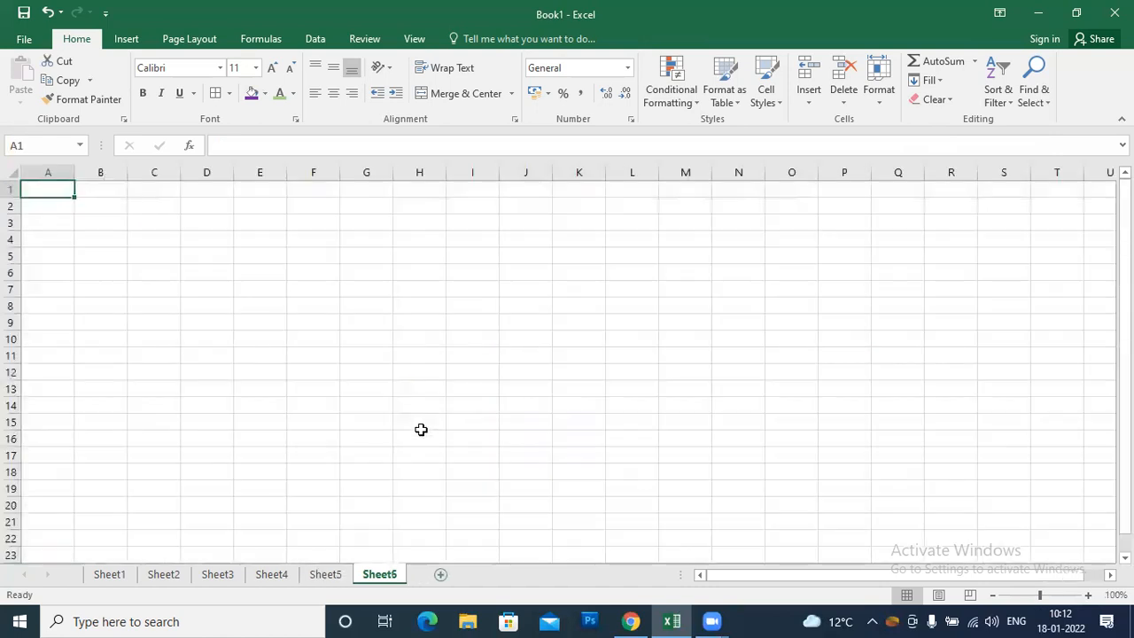
{"action": "left_click", "coordinate": [1088, 594]}
{"action": "left_click", "coordinate": [1087, 594]}
{"action": "left_click", "coordinate": [1087, 594]}
{"action": "left_click", "coordinate": [1087, 594]}
{"action": "left_click", "coordinate": [1088, 594]}
{"action": "left_click", "coordinate": [1087, 594]}
{"action": "left_click", "coordinate": [1088, 594]}
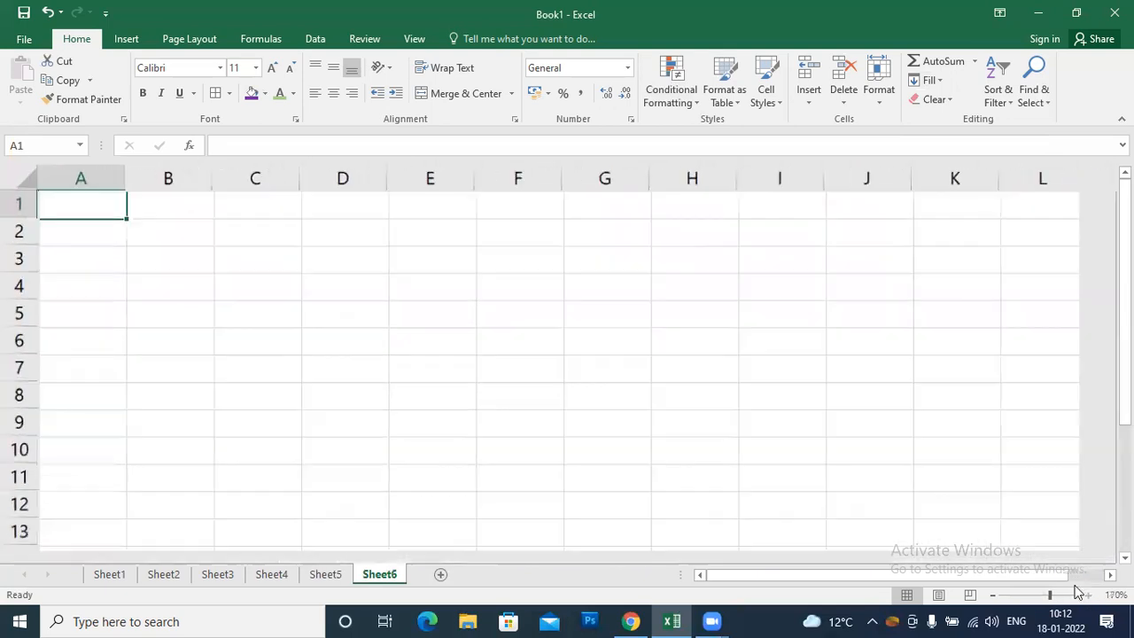
{"action": "type", "text": "1"}
{"action": "key", "text": "Return"}
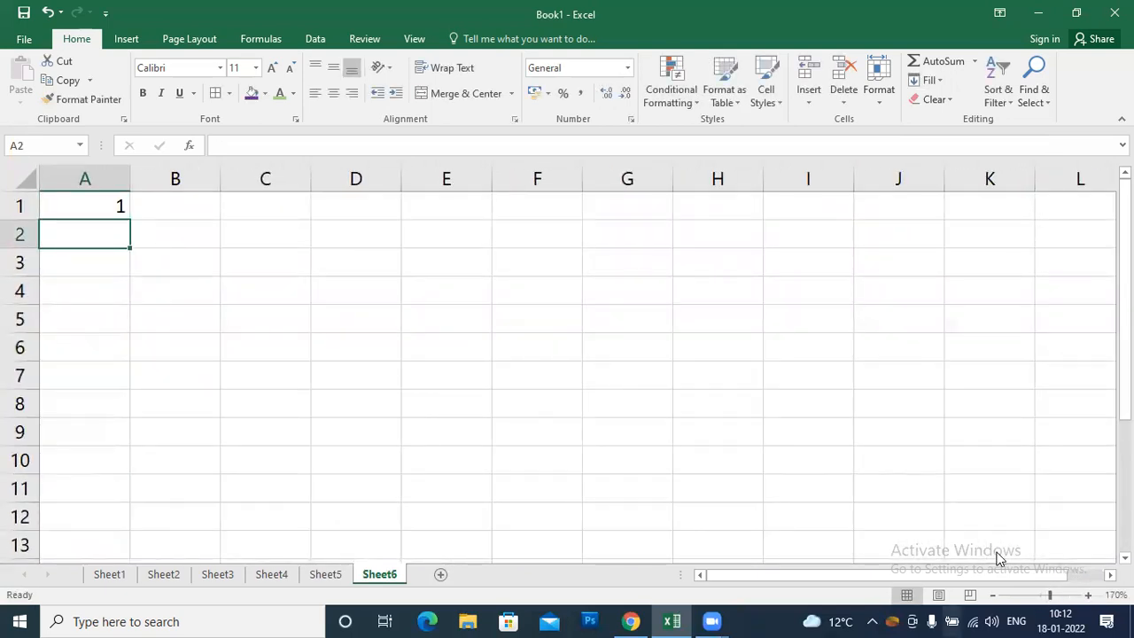
Step: Fill a linear series with step value 2 down column A from A1, and repeat the fill with the fill handle
{"action": "left_click", "coordinate": [85, 208]}
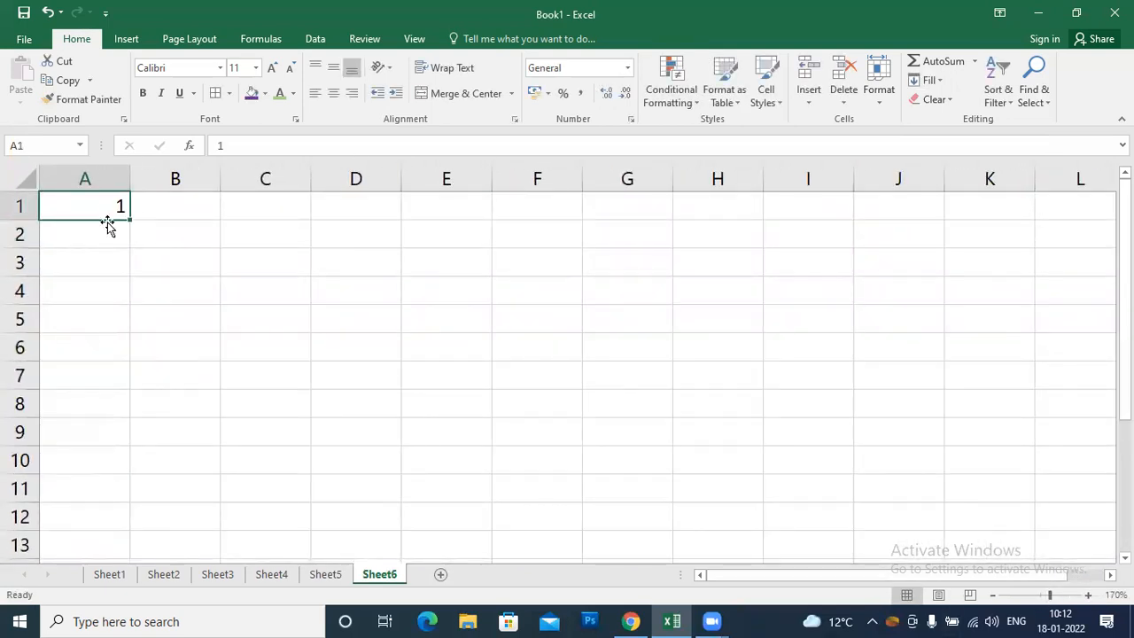
{"action": "left_click", "coordinate": [934, 82]}
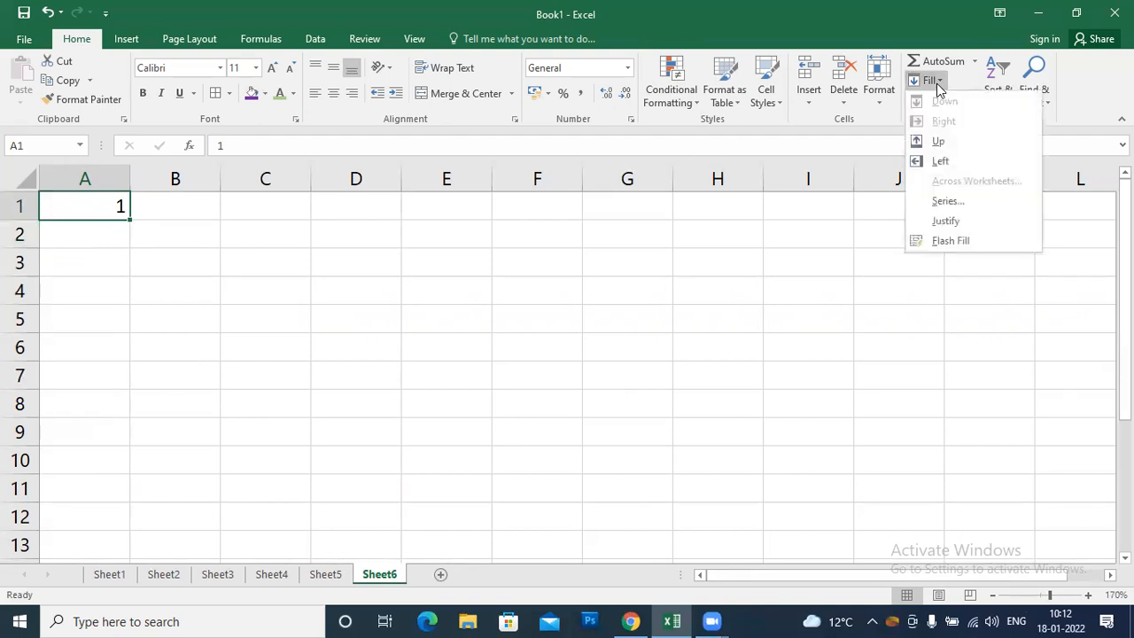
{"action": "left_click", "coordinate": [952, 198]}
{"action": "left_click_drag", "start_coordinate": [753, 186], "coordinate": [549, 212]}
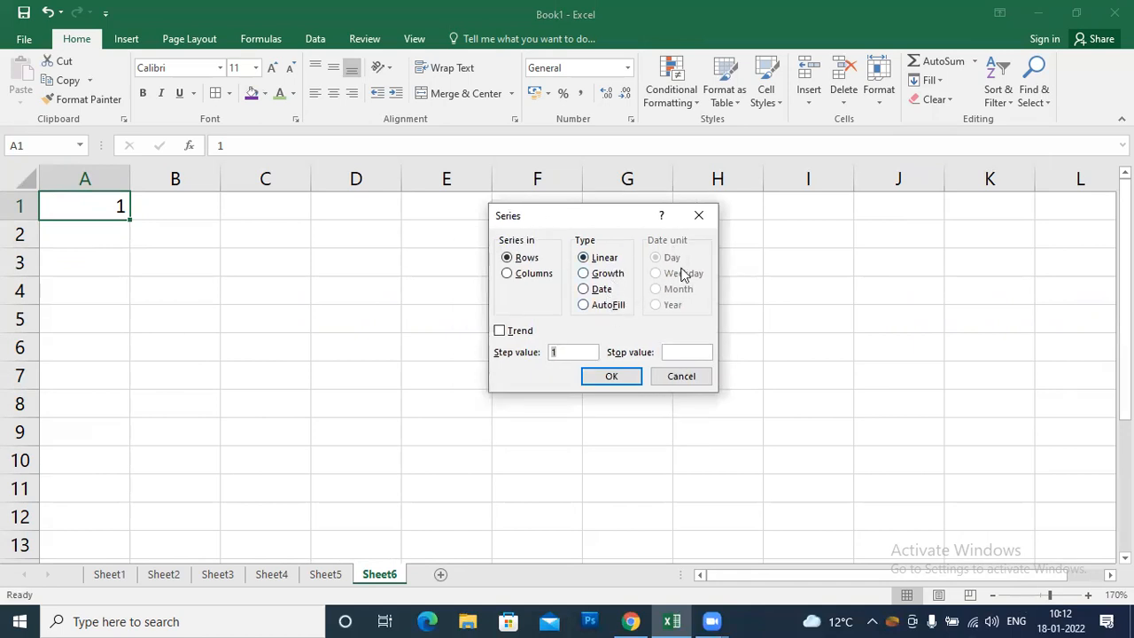
{"action": "left_click", "coordinate": [513, 274]}
{"action": "left_click", "coordinate": [571, 352]}
{"action": "type", "text": "2"}
{"action": "left_click", "coordinate": [673, 353]}
{"action": "left_click", "coordinate": [609, 375]}
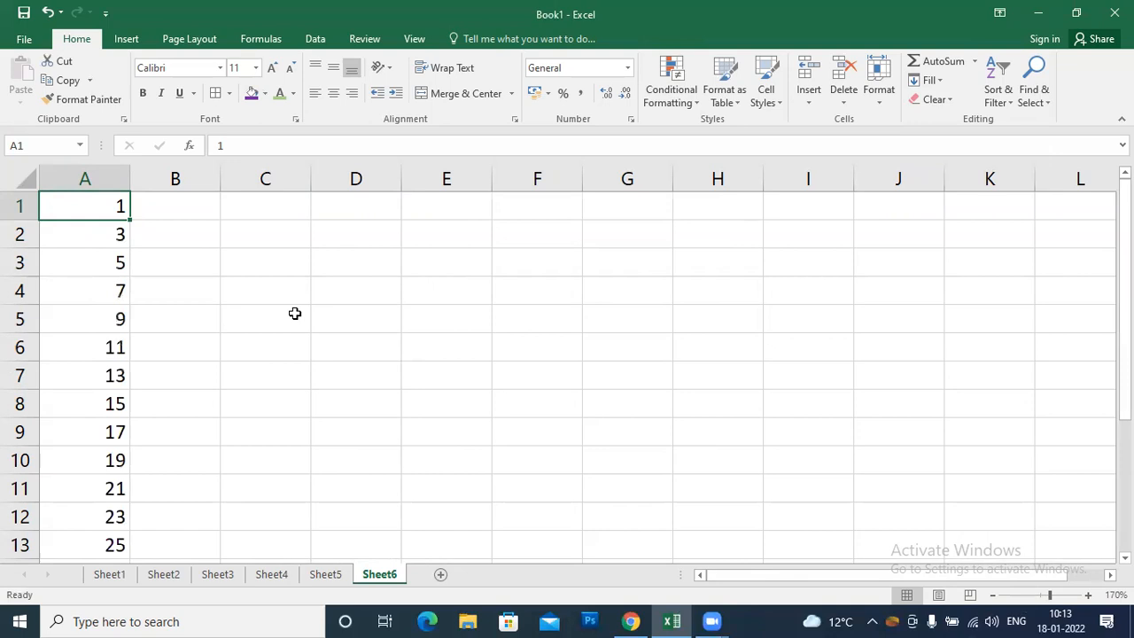
{"action": "left_click_drag", "start_coordinate": [114, 211], "coordinate": [130, 527]}
Step: Enter 3 in cell B1, try extending the A1:B1 pattern across row 1 to I1, and undo that fill
{"action": "left_click", "coordinate": [170, 208]}
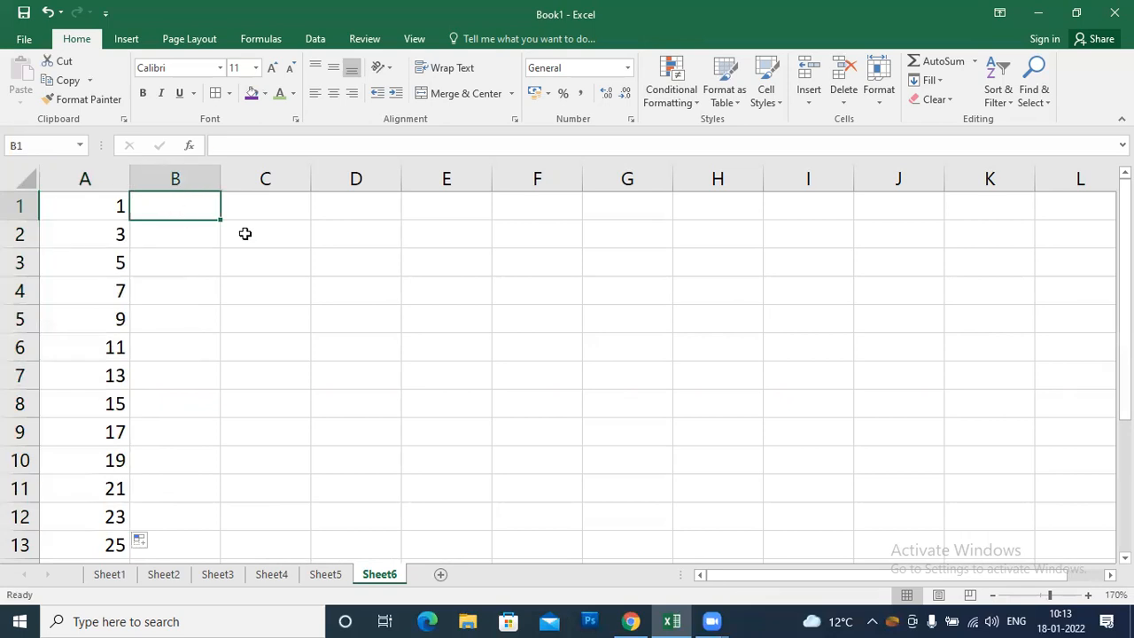
{"action": "type", "text": "3"}
{"action": "key", "text": "Return"}
{"action": "left_click_drag", "start_coordinate": [87, 206], "coordinate": [845, 214]}
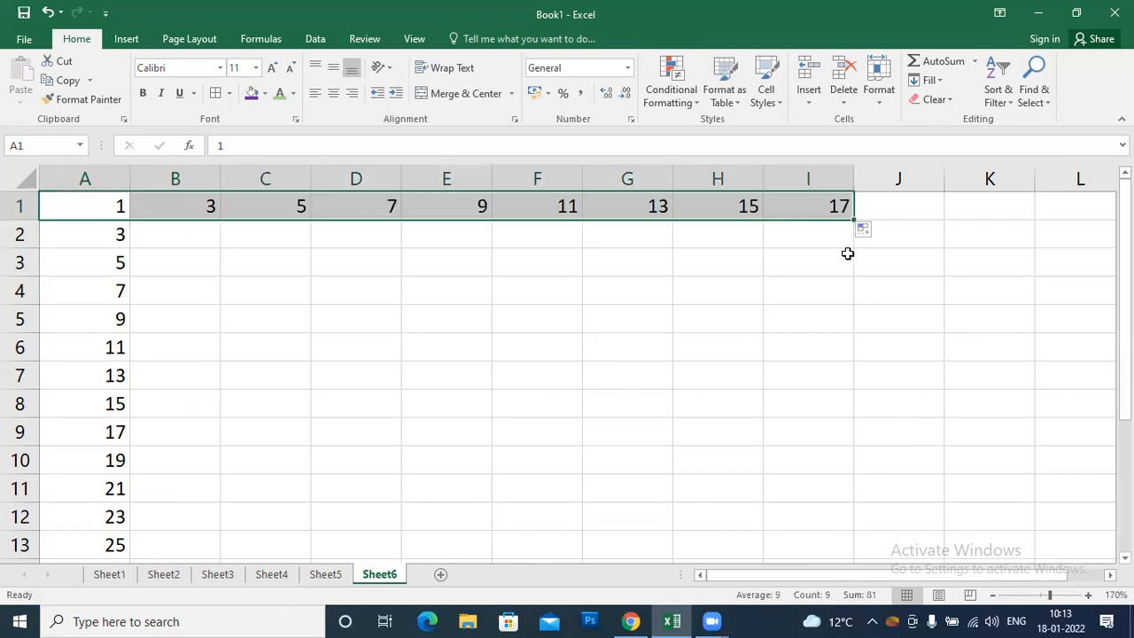
{"action": "key", "text": "ctrl+z"}
Step: Try filling row 1 from A1 with a linear series of step value 1.5 and stop value 20, and undo it
{"action": "left_click", "coordinate": [83, 207]}
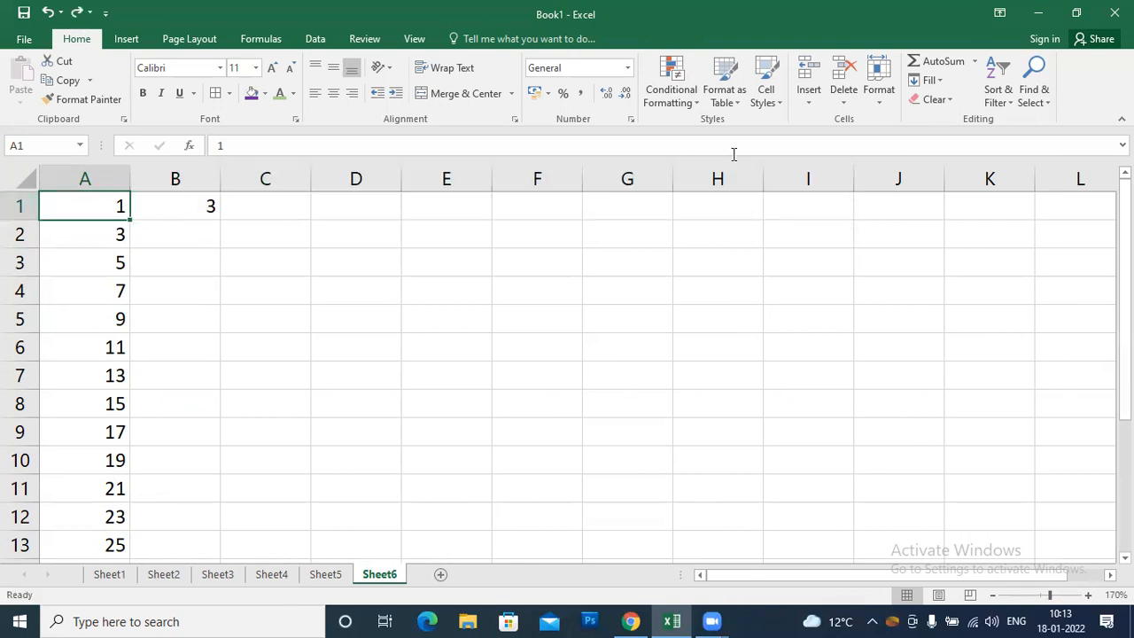
{"action": "left_click", "coordinate": [926, 79]}
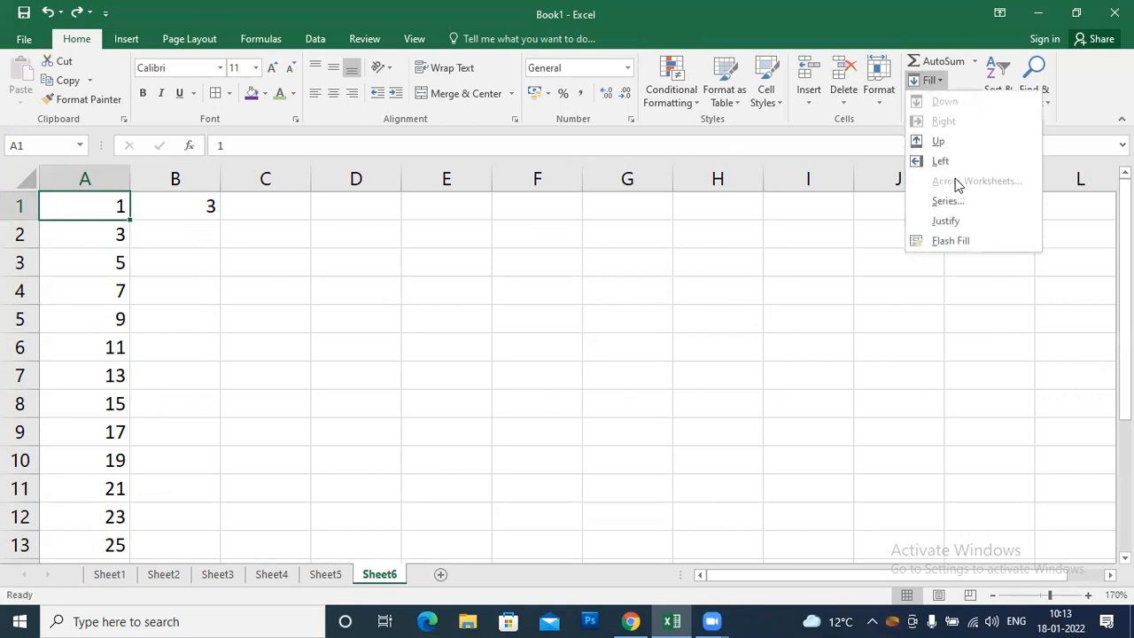
{"action": "left_click", "coordinate": [950, 202]}
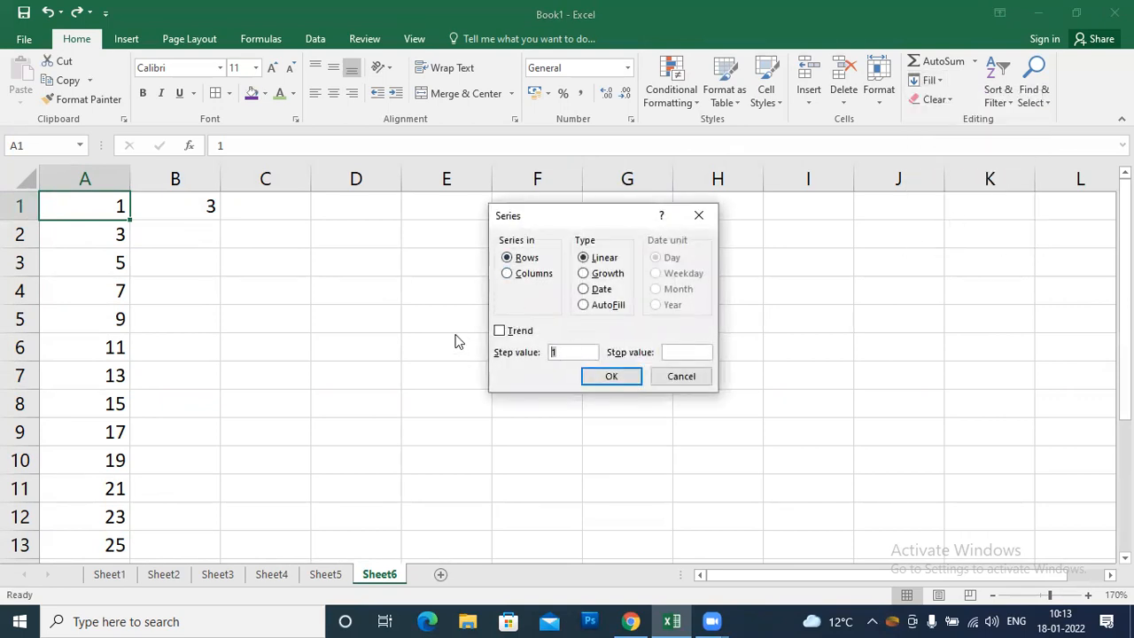
{"action": "type", "text": "1.5"}
{"action": "left_click", "coordinate": [669, 351]}
{"action": "type", "text": "20"}
{"action": "left_click", "coordinate": [602, 376]}
{"action": "left_click", "coordinate": [348, 408]}
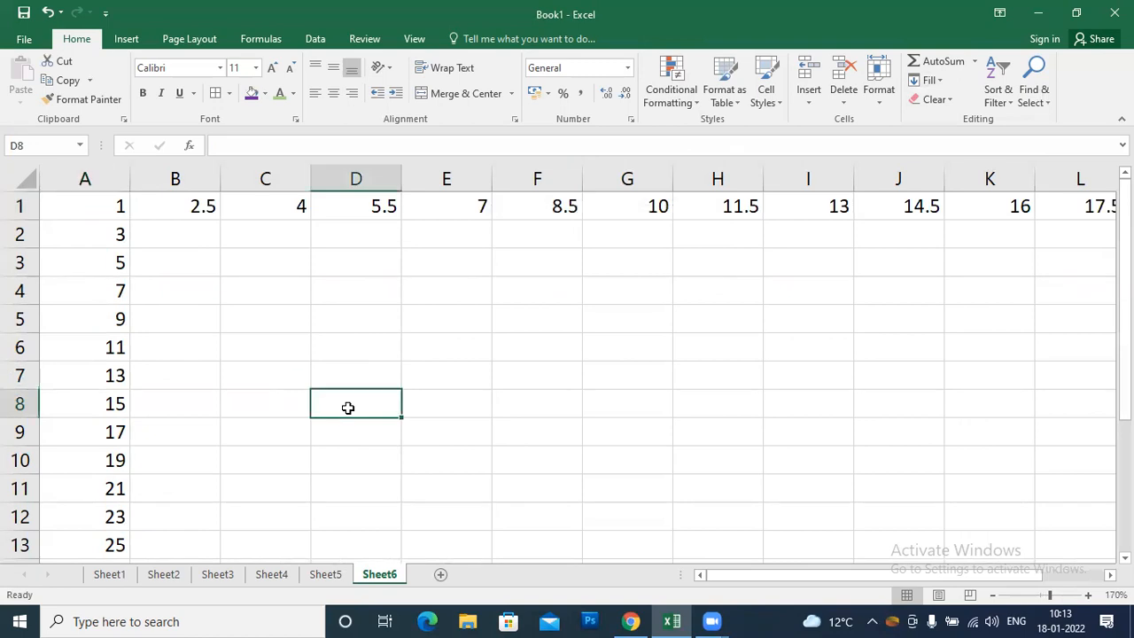
{"action": "key", "text": "ctrl+z"}
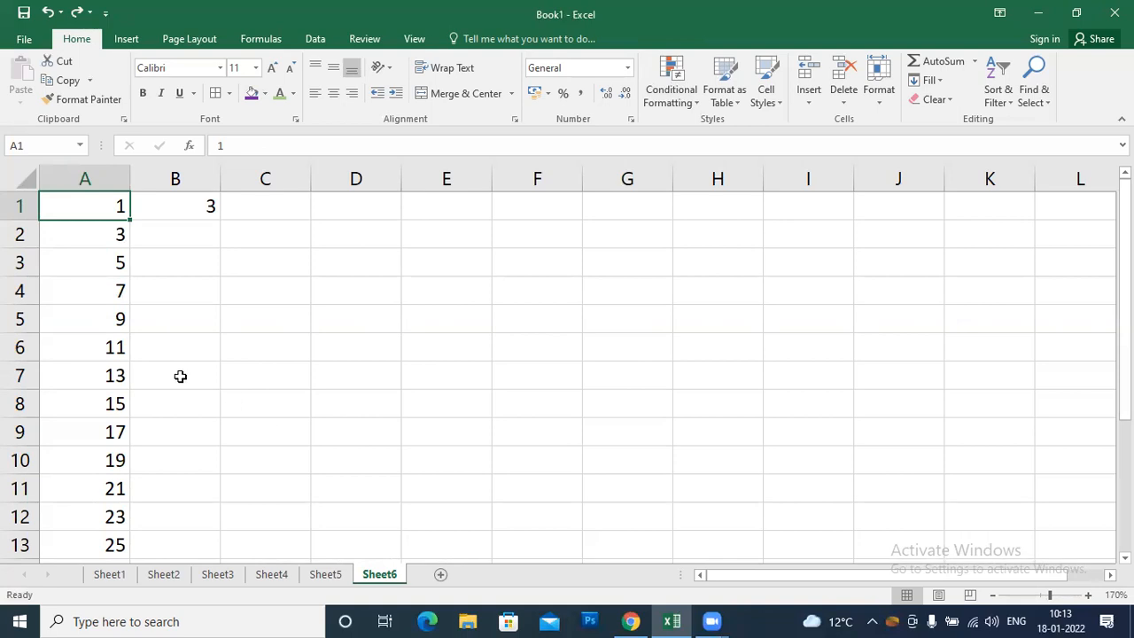
Step: Enter 10 in cell D2 as the starting value of a new series
{"action": "left_click", "coordinate": [202, 215]}
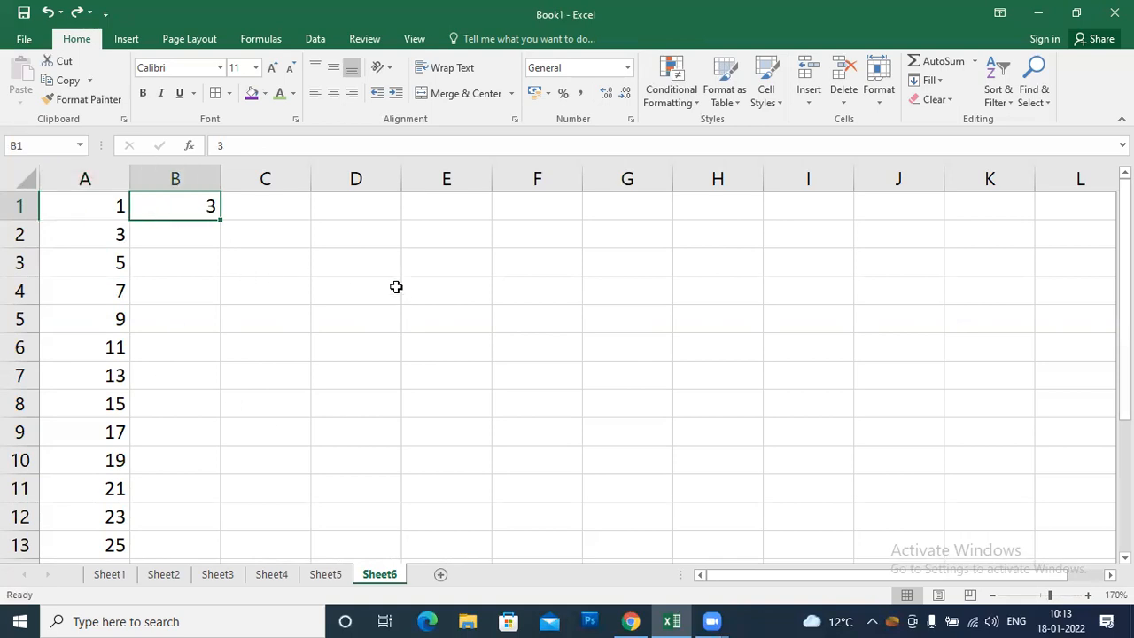
{"action": "left_click", "coordinate": [377, 254]}
{"action": "left_click", "coordinate": [367, 233]}
{"action": "type", "text": "10"}
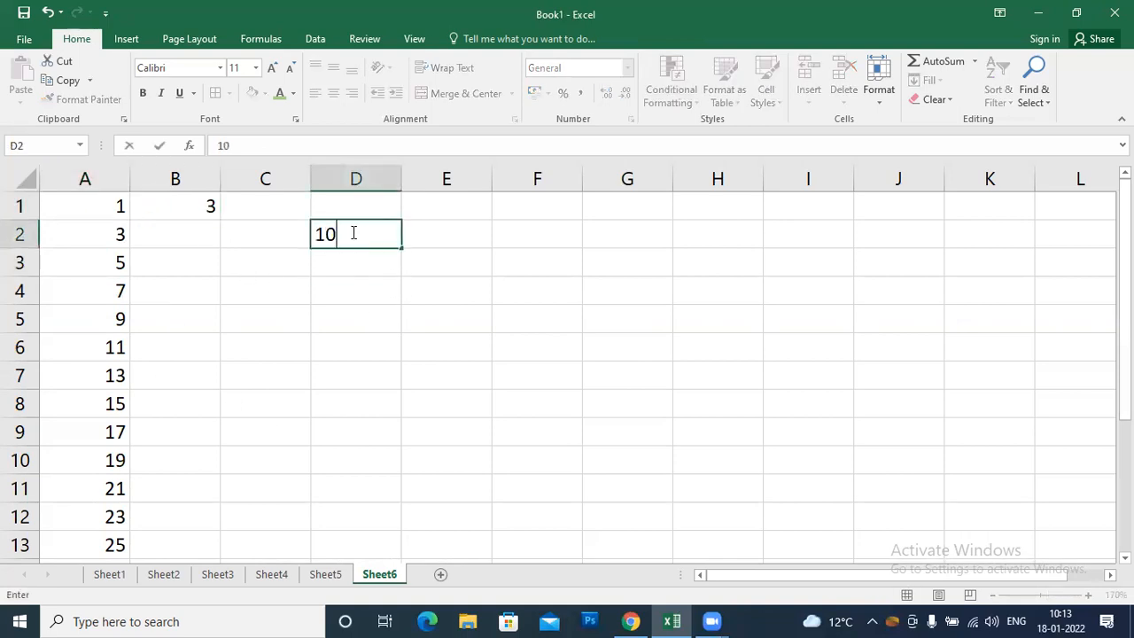
{"action": "key", "text": "Return"}
Step: Fill a linear series along row 2 from D2 with step value 10 and stop value 100
{"action": "left_click", "coordinate": [367, 230]}
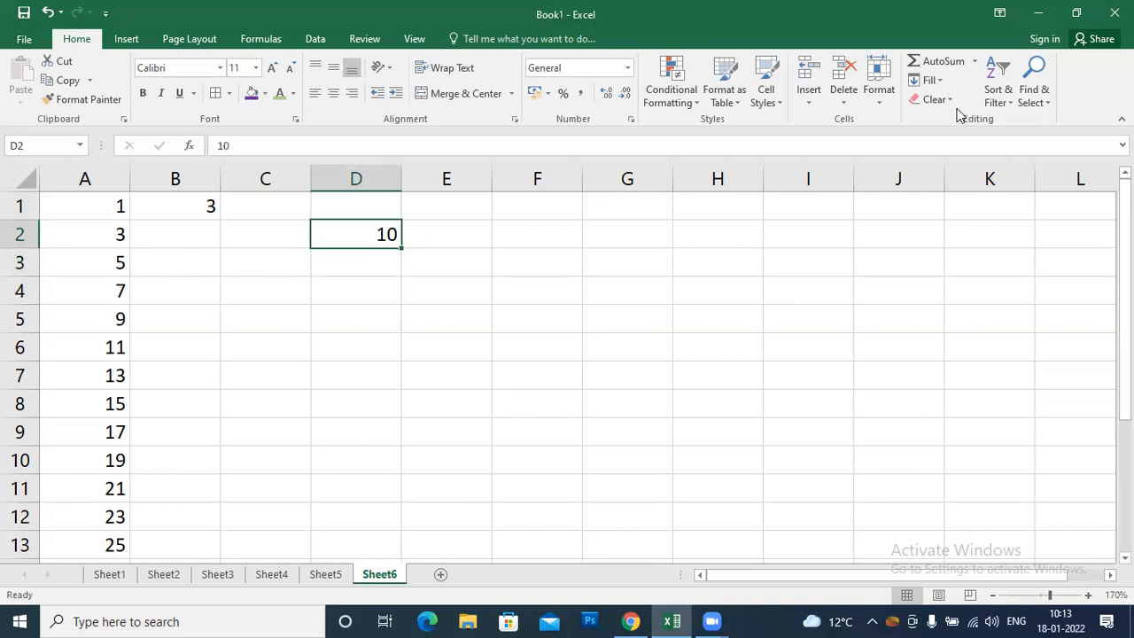
{"action": "left_click", "coordinate": [932, 81]}
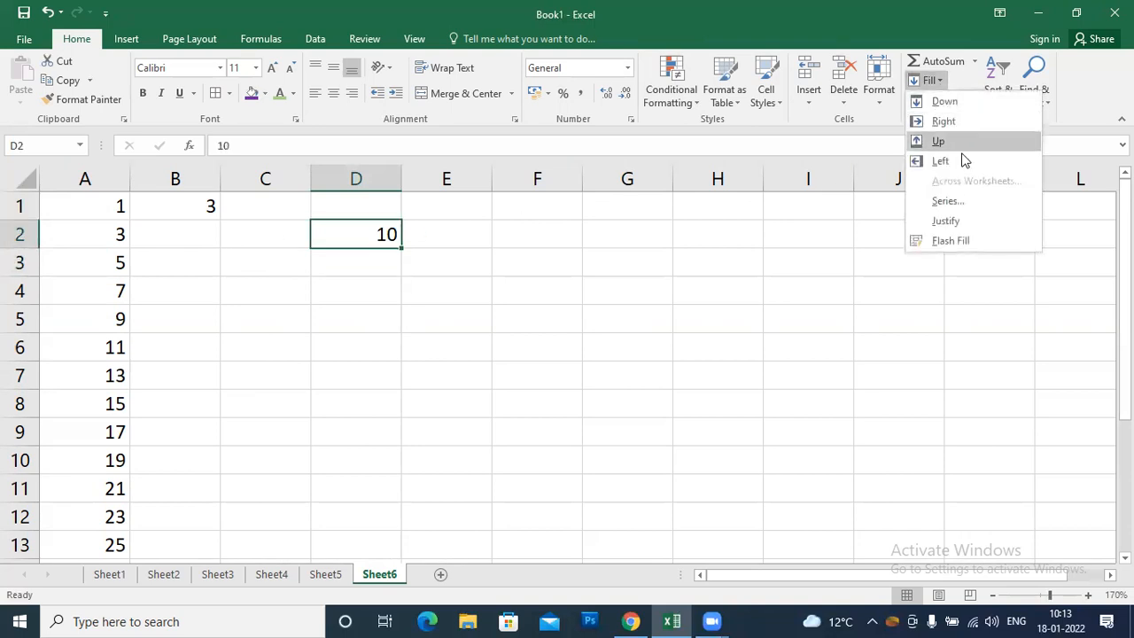
{"action": "left_click", "coordinate": [949, 202]}
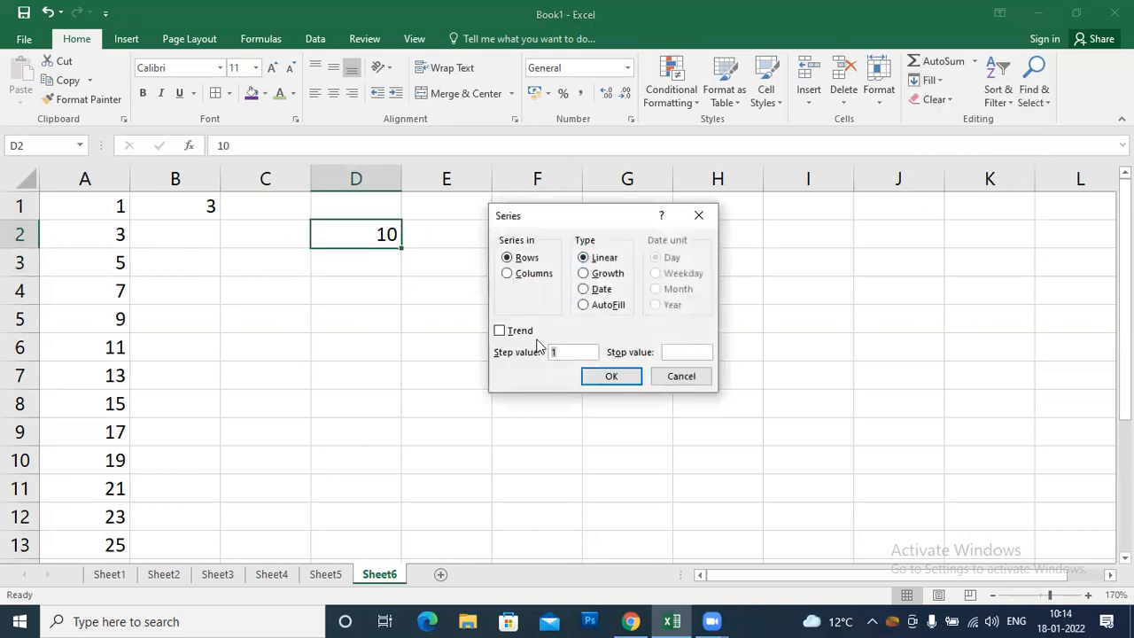
{"action": "type", "text": "10"}
{"action": "left_click", "coordinate": [673, 350]}
{"action": "type", "text": "100"}
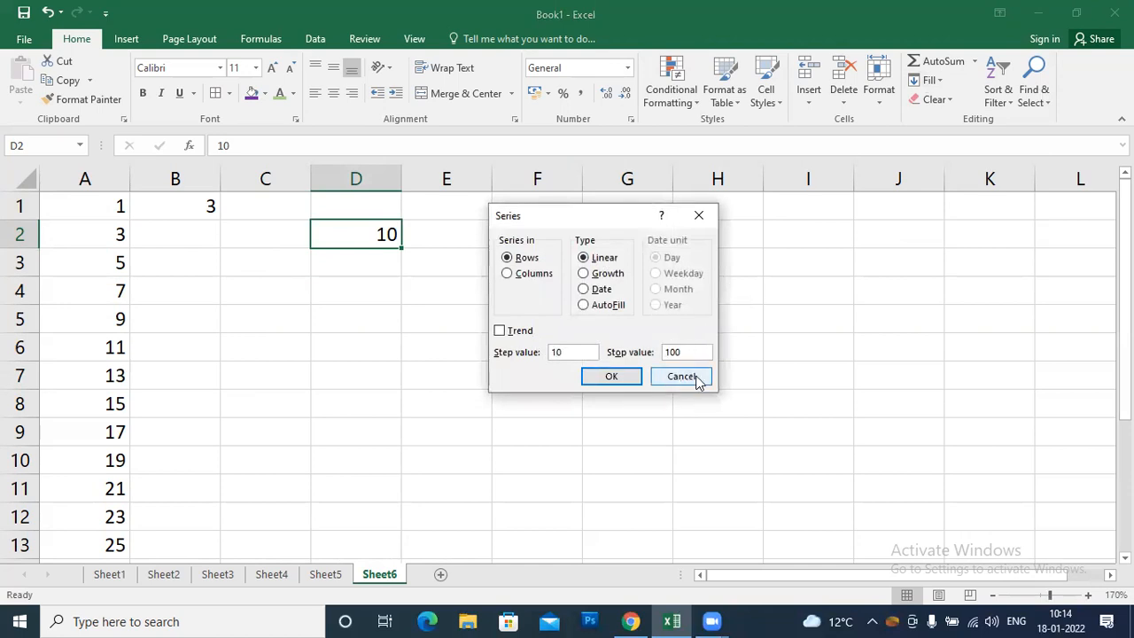
{"action": "left_click", "coordinate": [606, 377]}
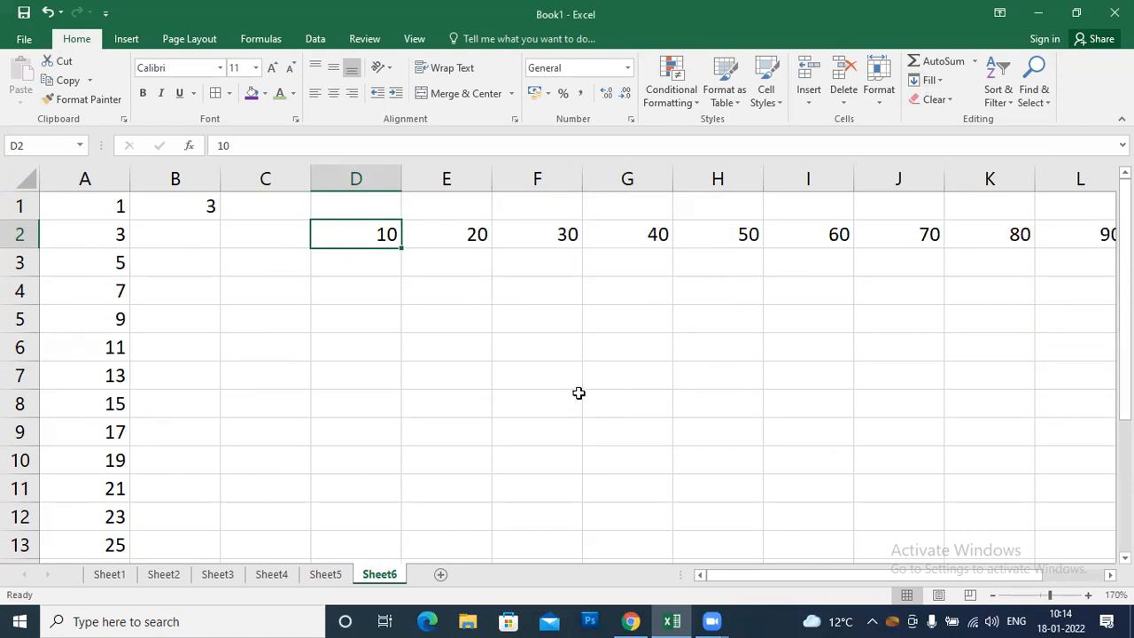
Step: Review the series type options in the Series settings for cell D2 and cancel without filling
{"action": "left_click", "coordinate": [370, 263]}
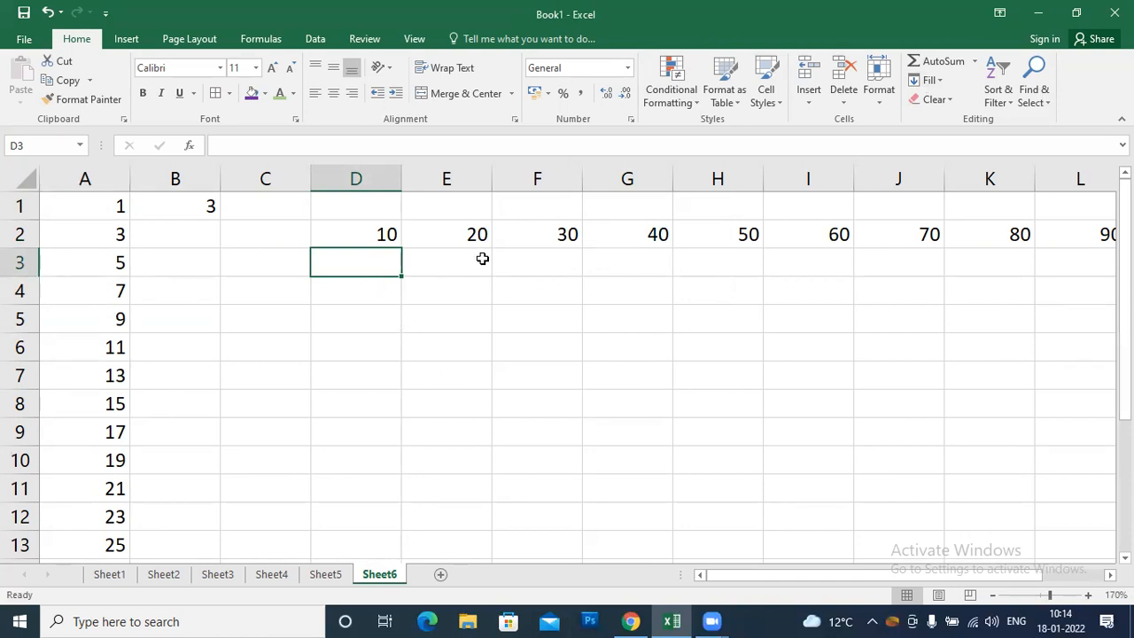
{"action": "key", "text": "Up"}
{"action": "left_click", "coordinate": [937, 86]}
{"action": "left_click", "coordinate": [935, 201]}
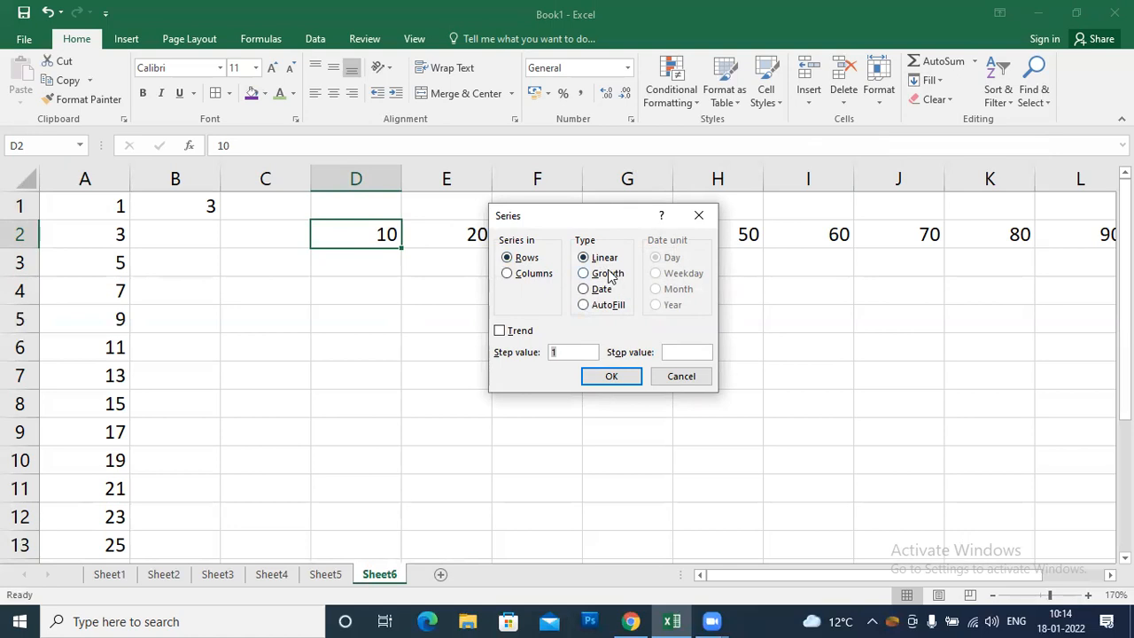
{"action": "left_click", "coordinate": [681, 376]}
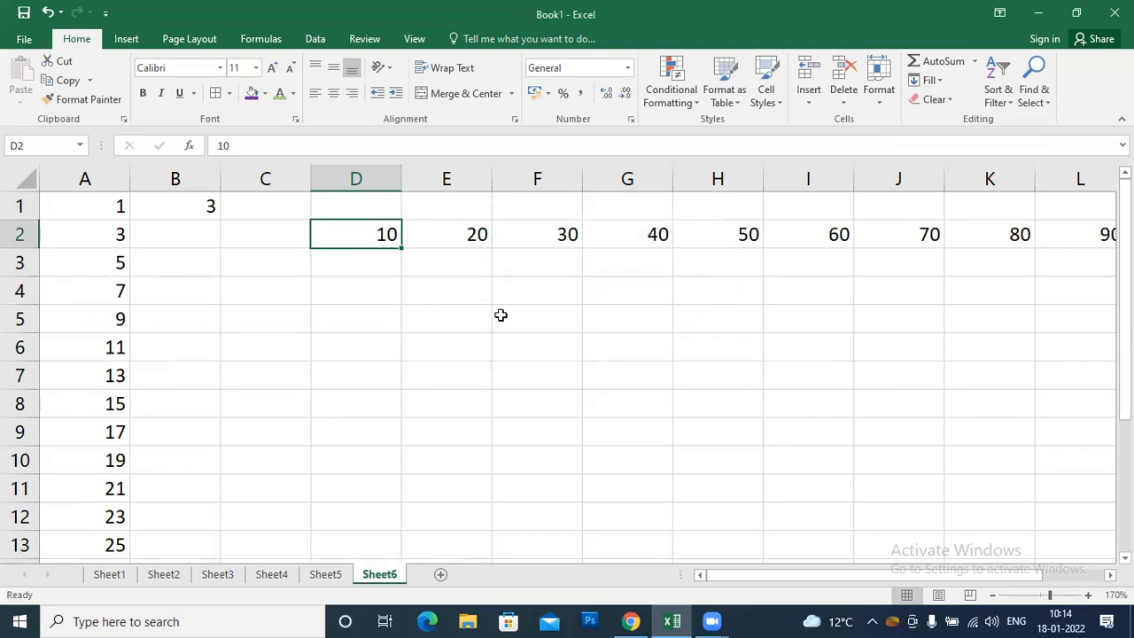
Step: Survey the commands available for inserting objects, page layout, views, reviewing, formulas and data tools
{"action": "left_click", "coordinate": [501, 315]}
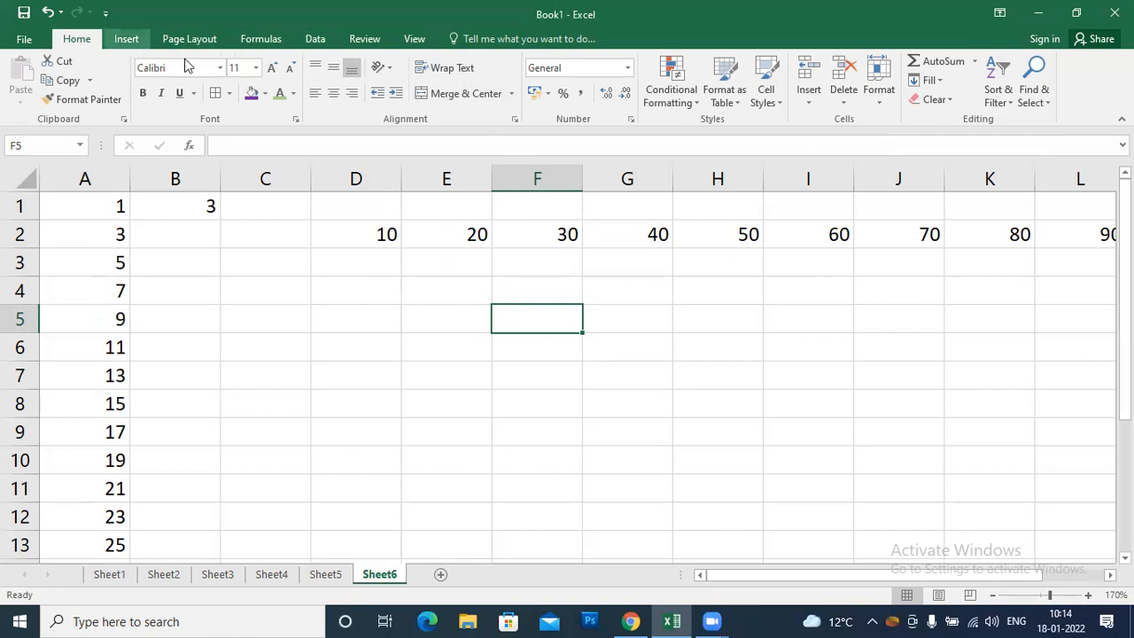
{"action": "left_click", "coordinate": [125, 39]}
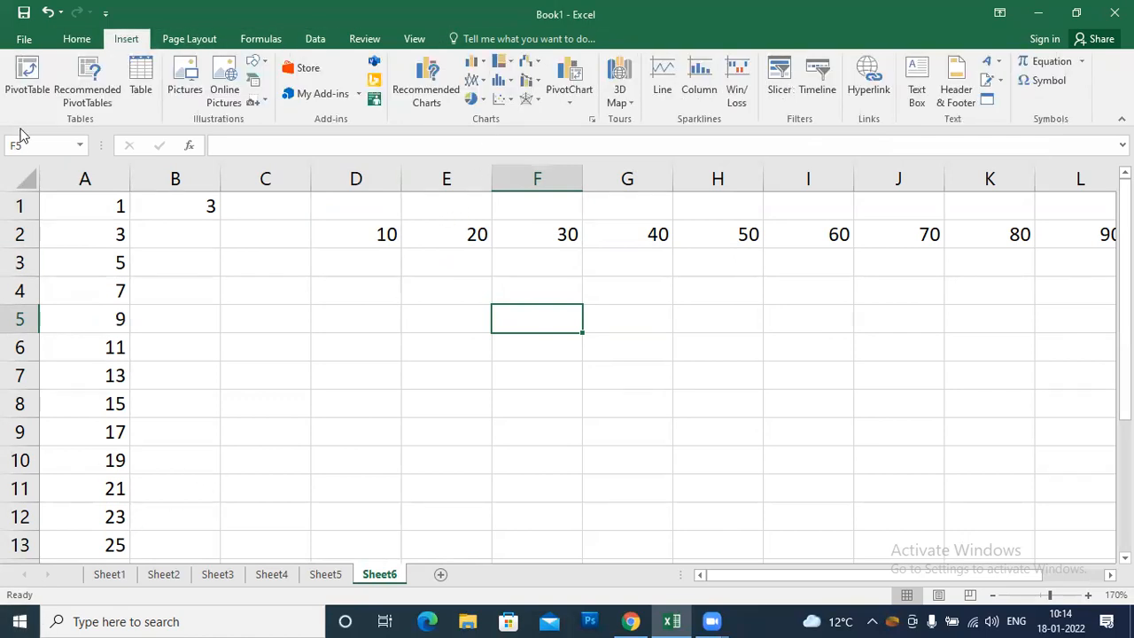
{"action": "left_click", "coordinate": [76, 39]}
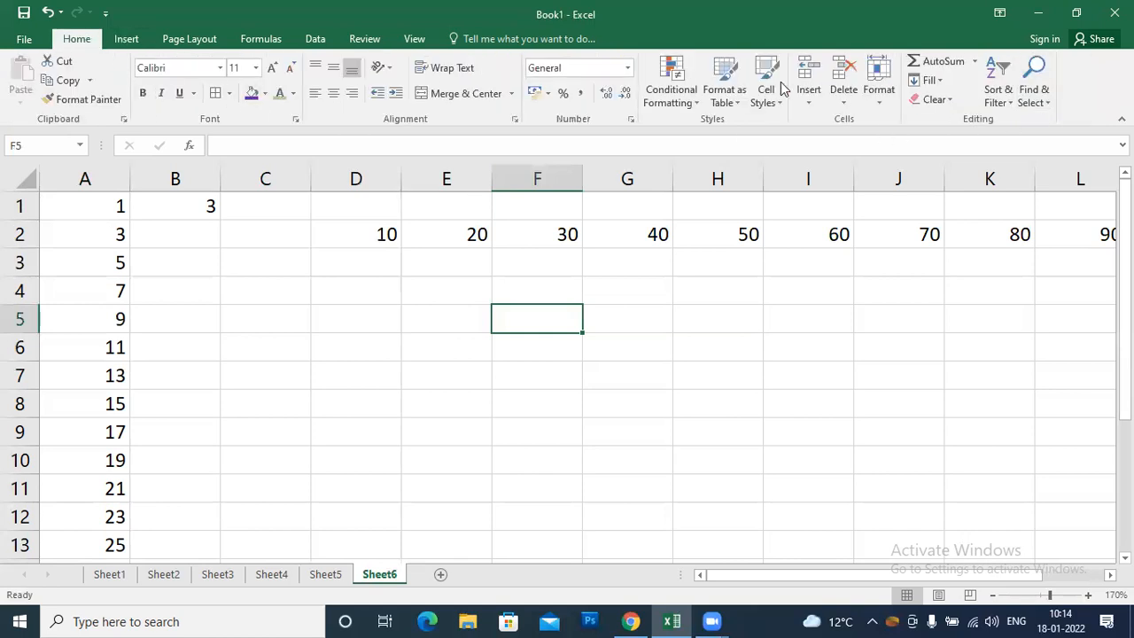
{"action": "left_click", "coordinate": [126, 39]}
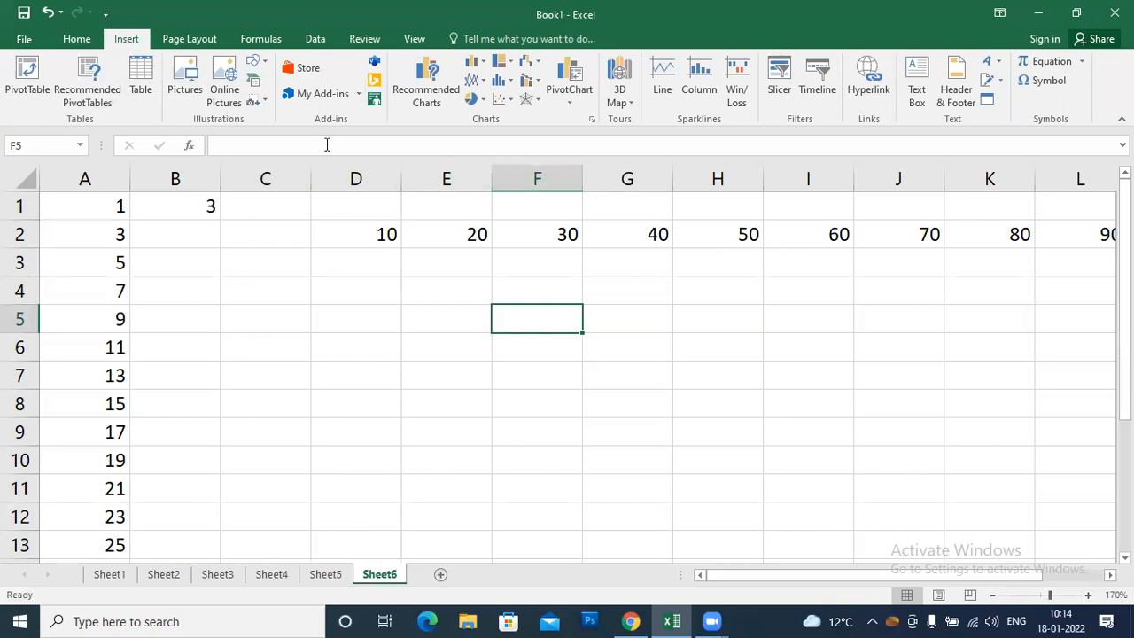
{"action": "left_click", "coordinate": [189, 39]}
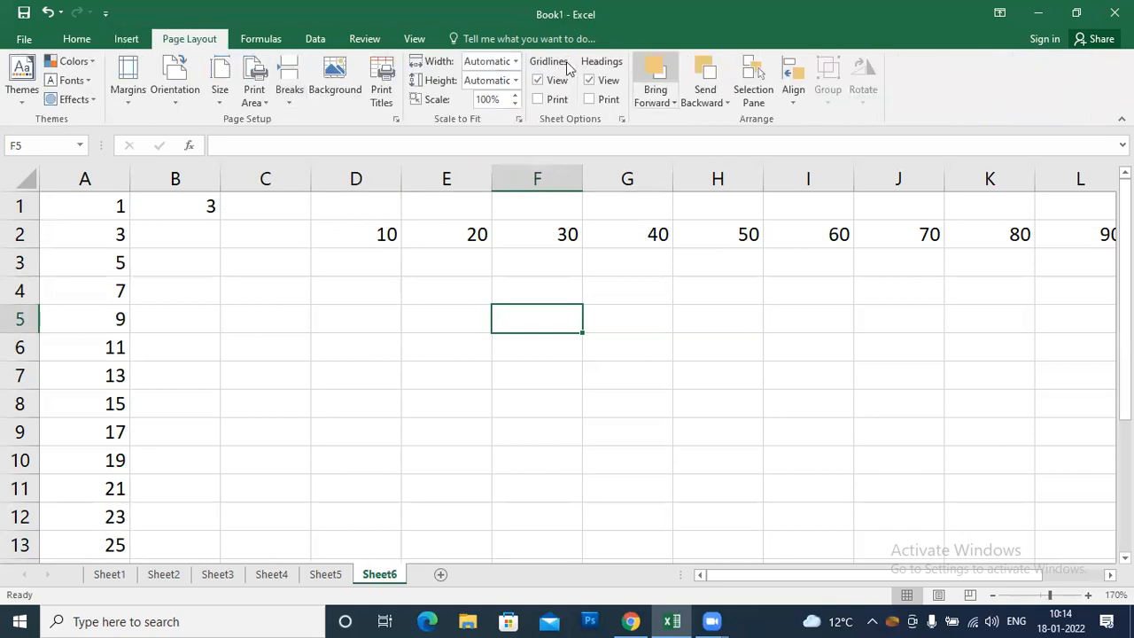
{"action": "left_click", "coordinate": [414, 39]}
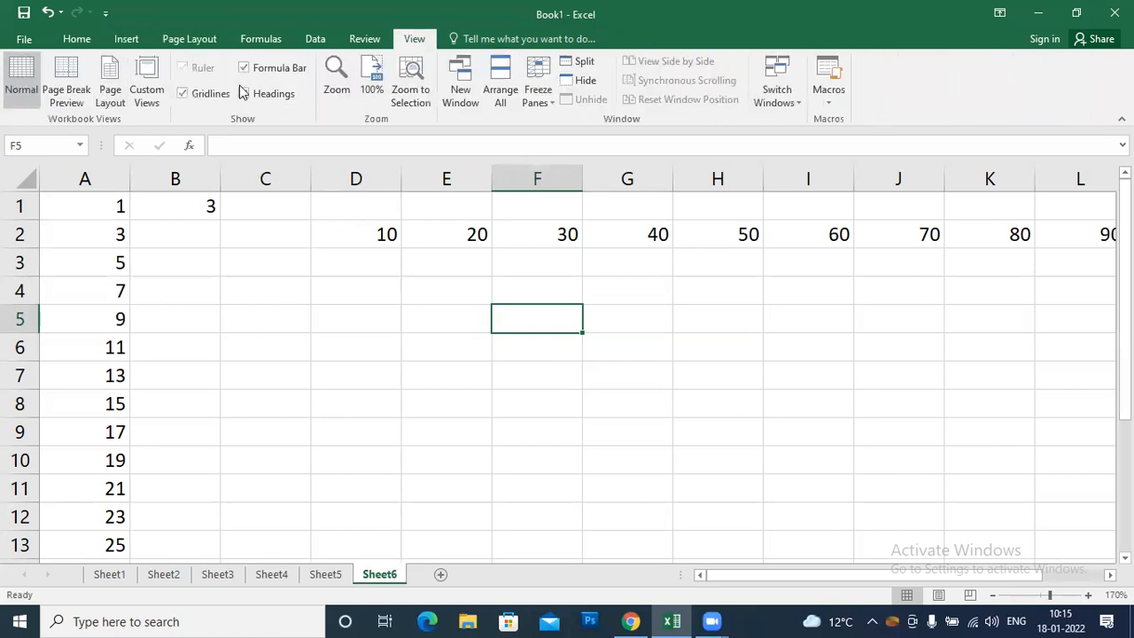
{"action": "left_click", "coordinate": [364, 39]}
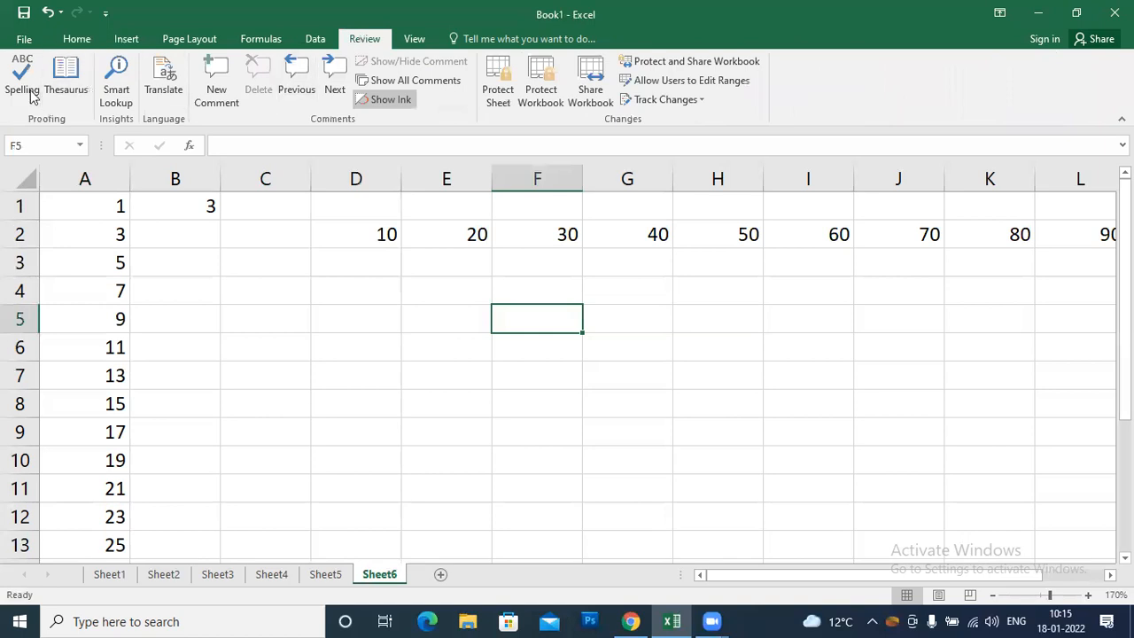
{"action": "left_click", "coordinate": [258, 39]}
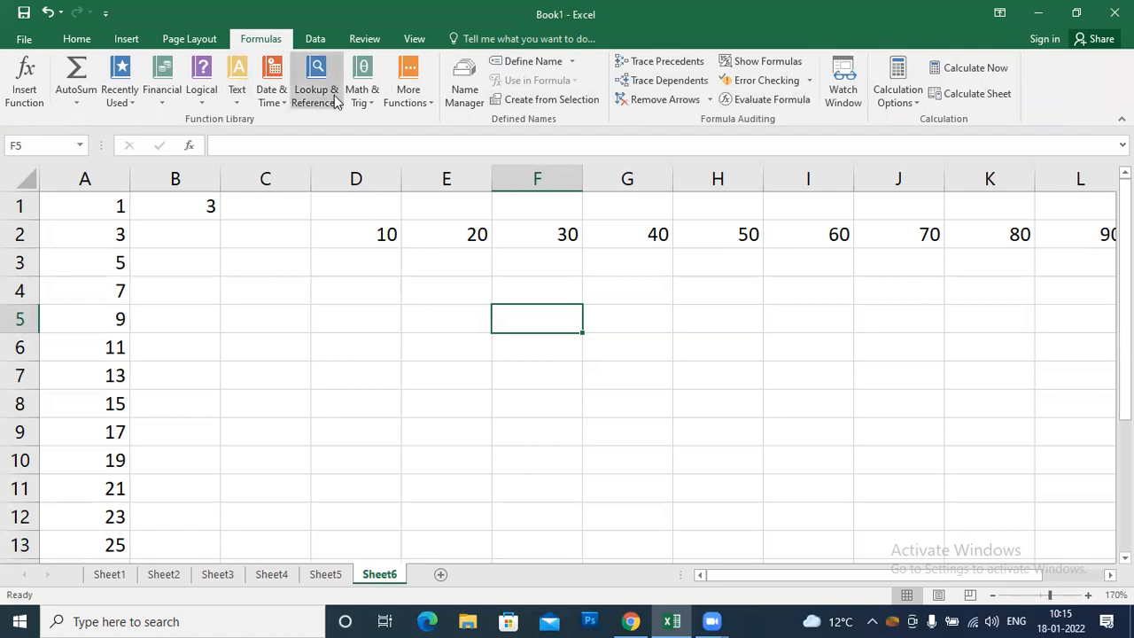
{"action": "left_click", "coordinate": [190, 40]}
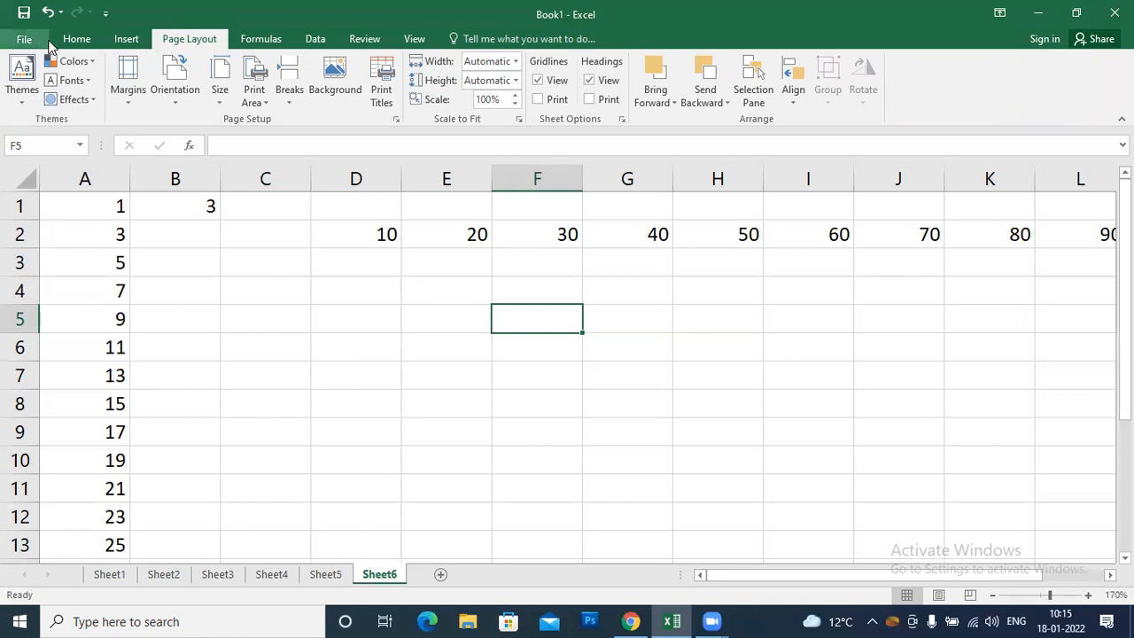
{"action": "left_click", "coordinate": [317, 40]}
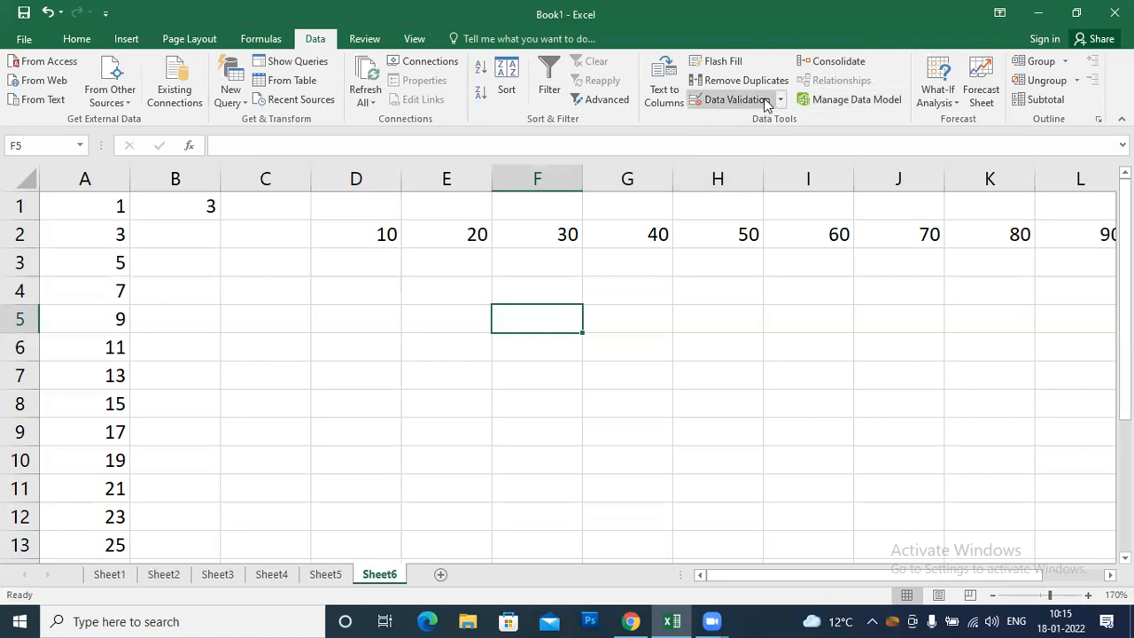
{"action": "left_click", "coordinate": [420, 312]}
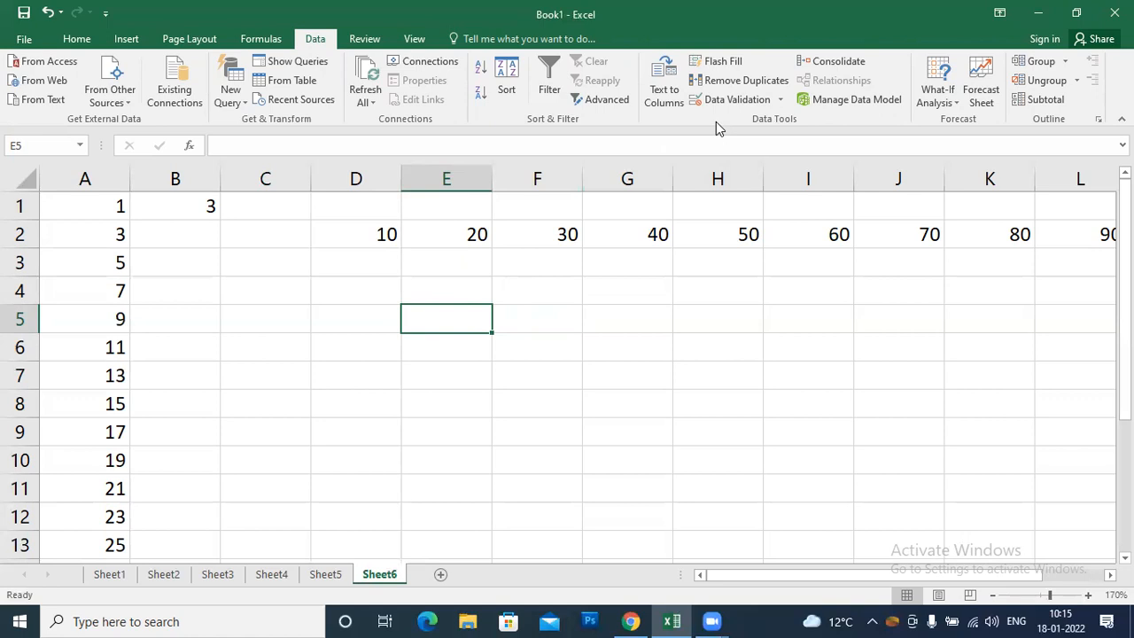
{"action": "left_click", "coordinate": [426, 255]}
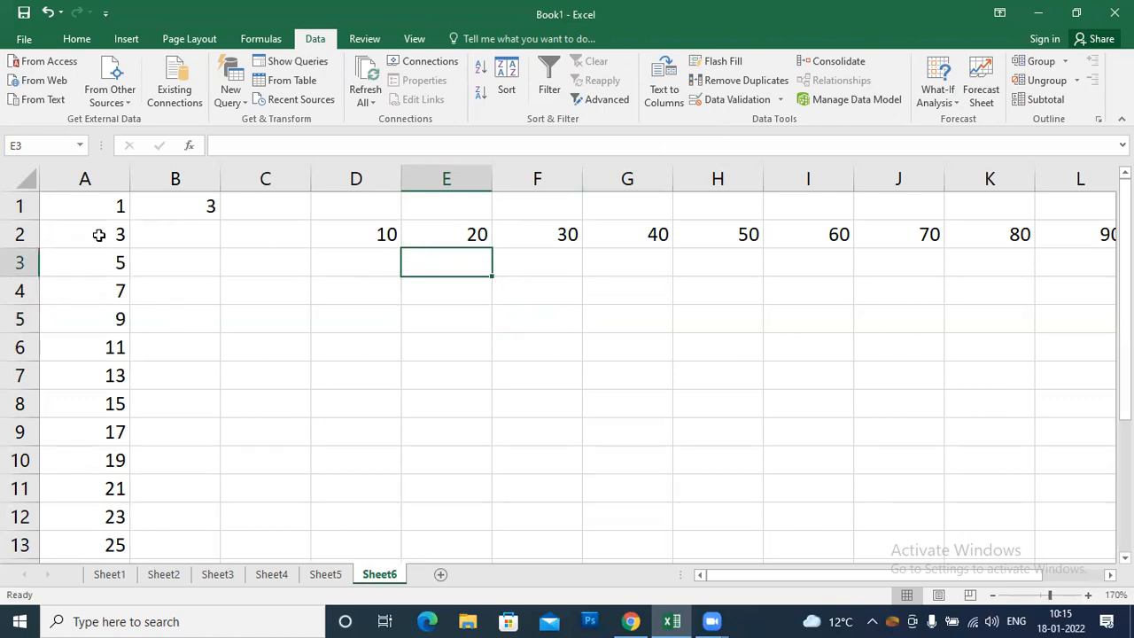
{"action": "left_click", "coordinate": [95, 205]}
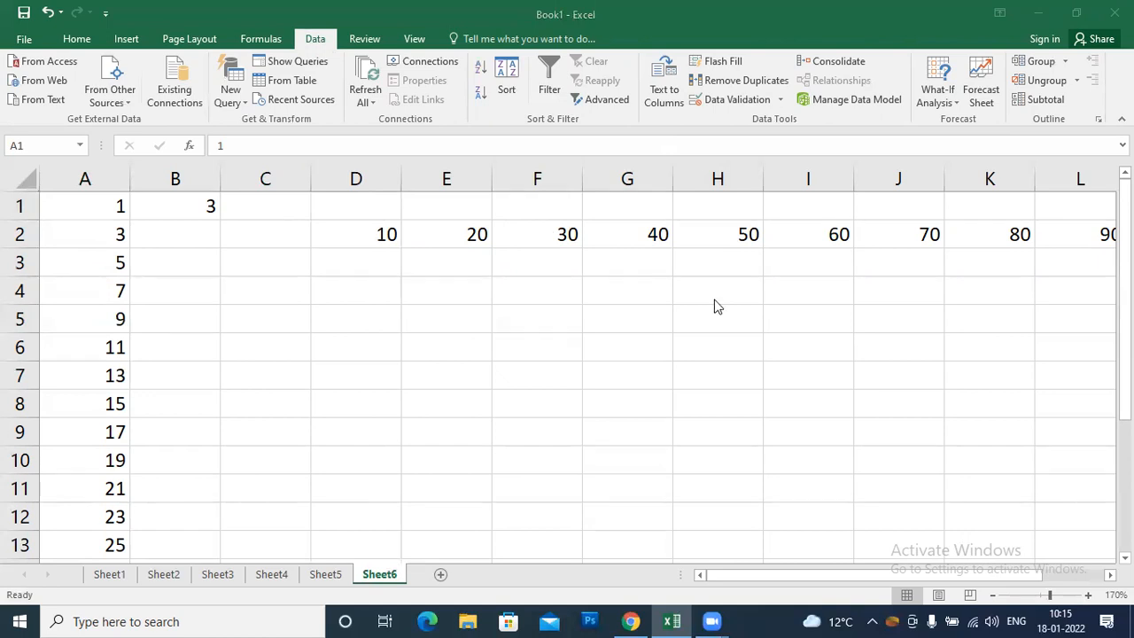
{"action": "double_click", "coordinate": [386, 237]}
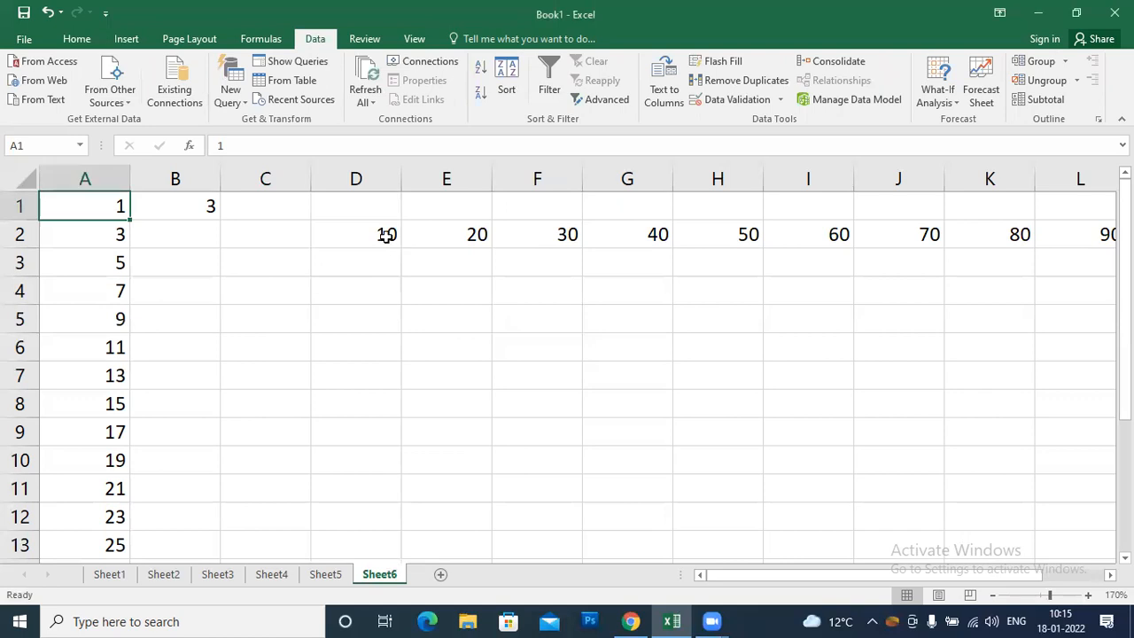
{"action": "left_click", "coordinate": [361, 232]}
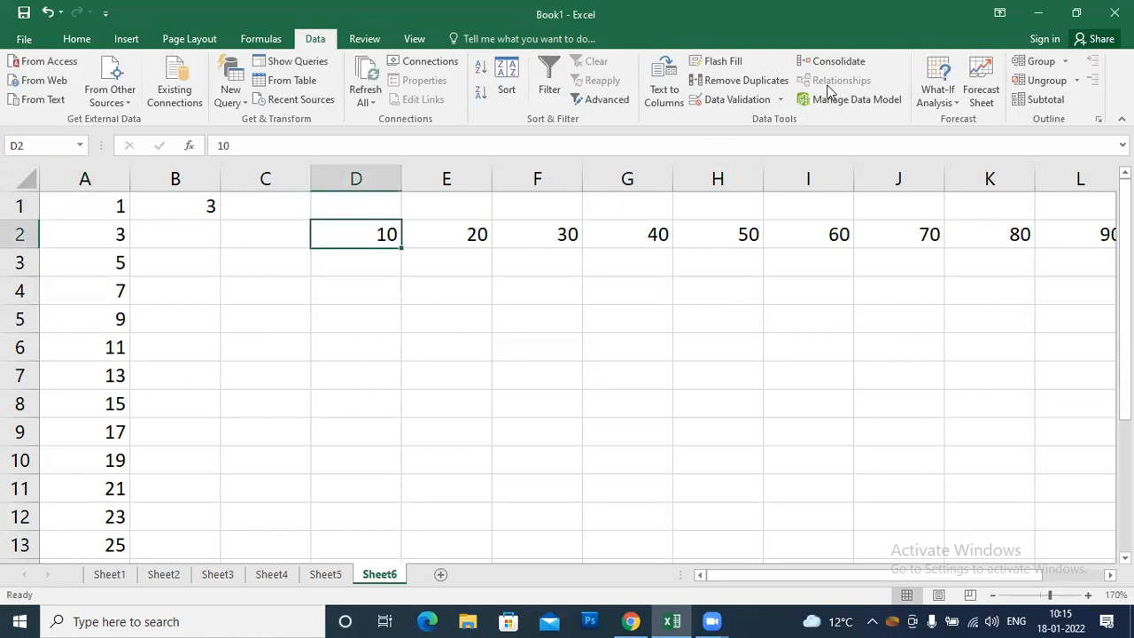
{"action": "left_click", "coordinate": [360, 238]}
{"action": "left_click", "coordinate": [531, 215]}
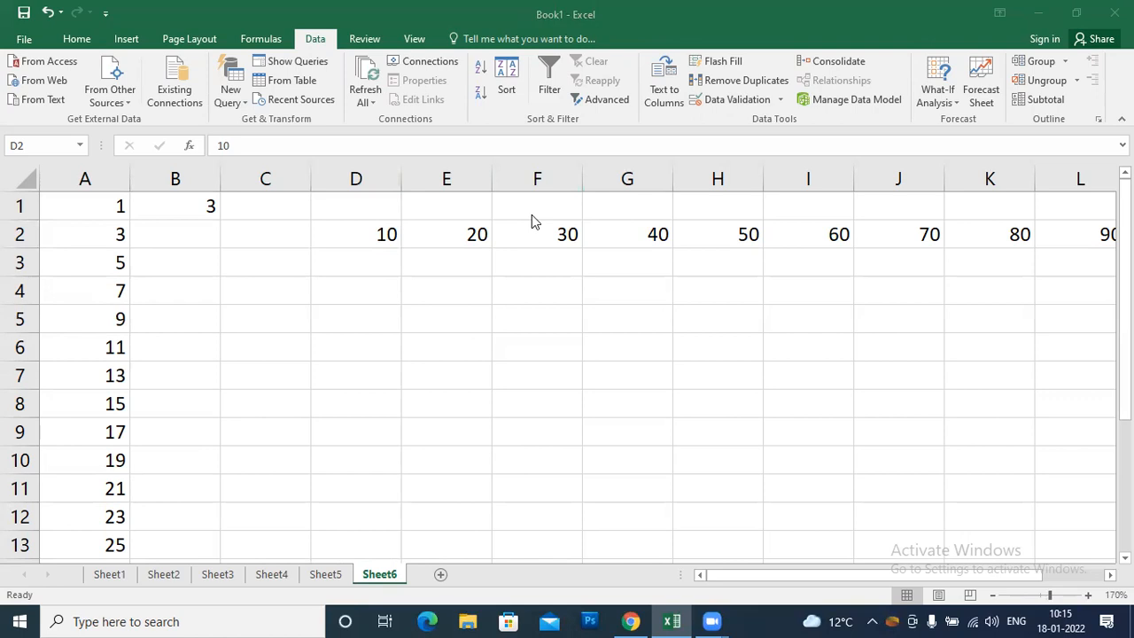